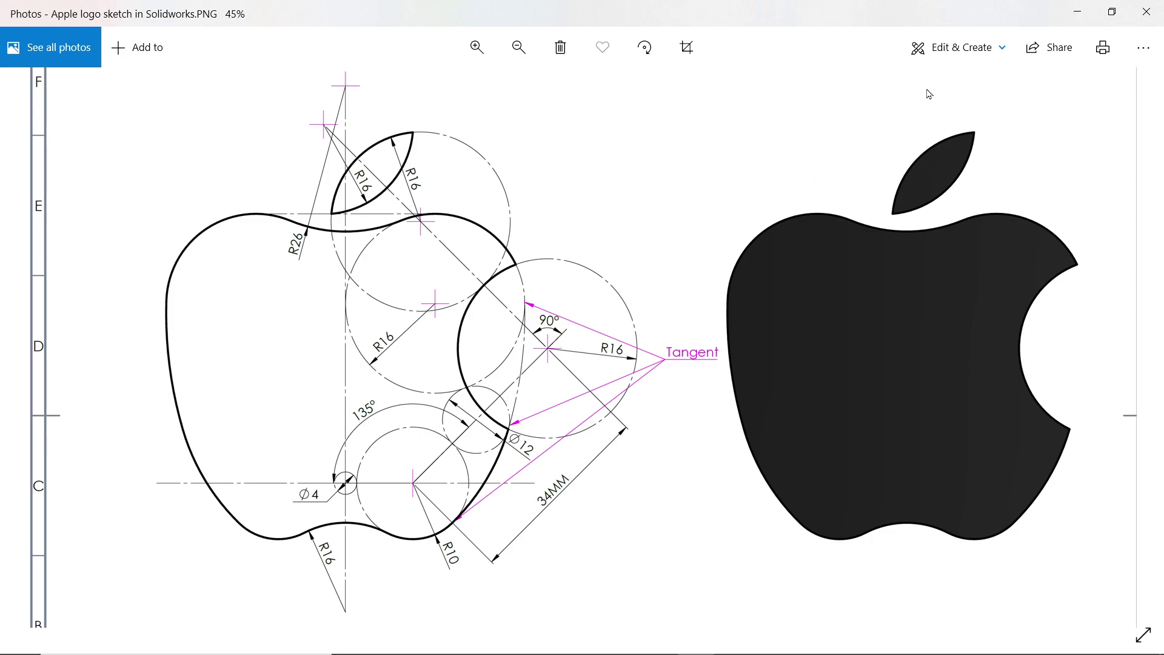
Step: Minimize the Apple logo reference image to bring the empty Part3 back into view
left_click(1079, 12)
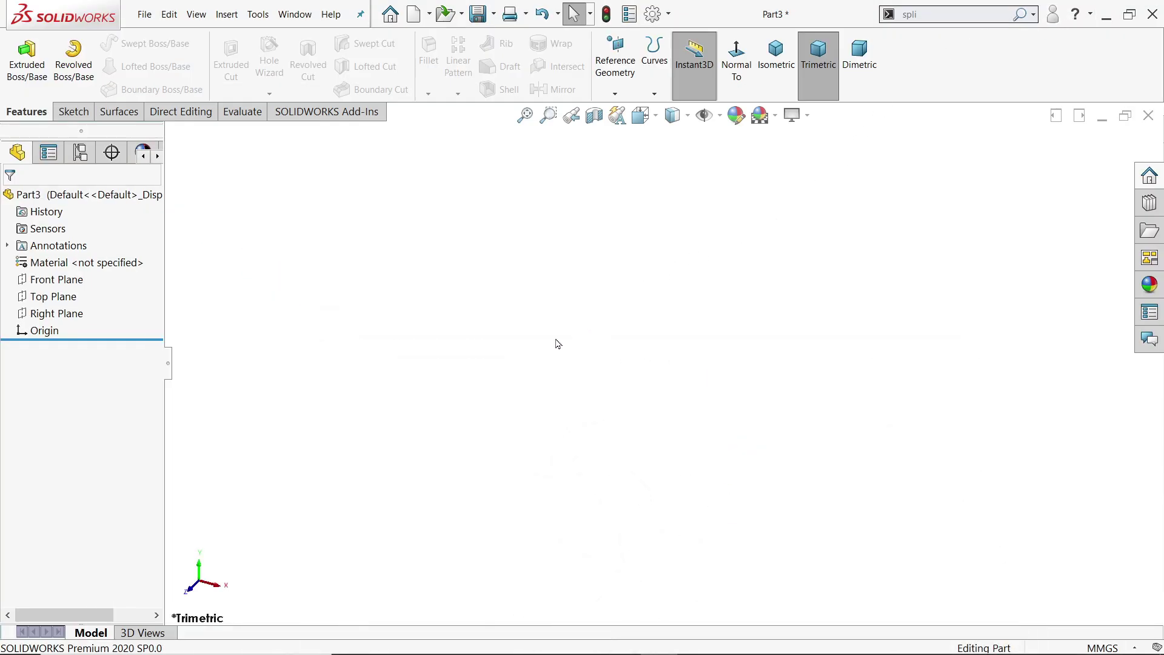
Step: Keep the part in MMGS units and start a new sketch on the Front Plane
left_click(1103, 647)
left_click(851, 437)
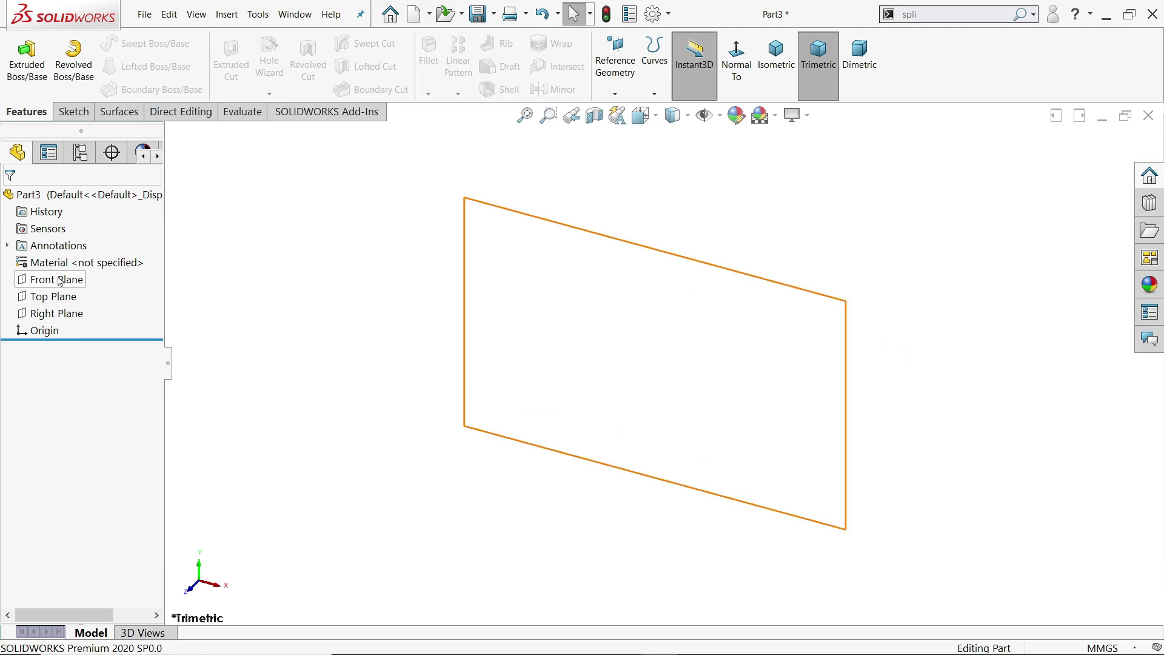
left_click(73, 113)
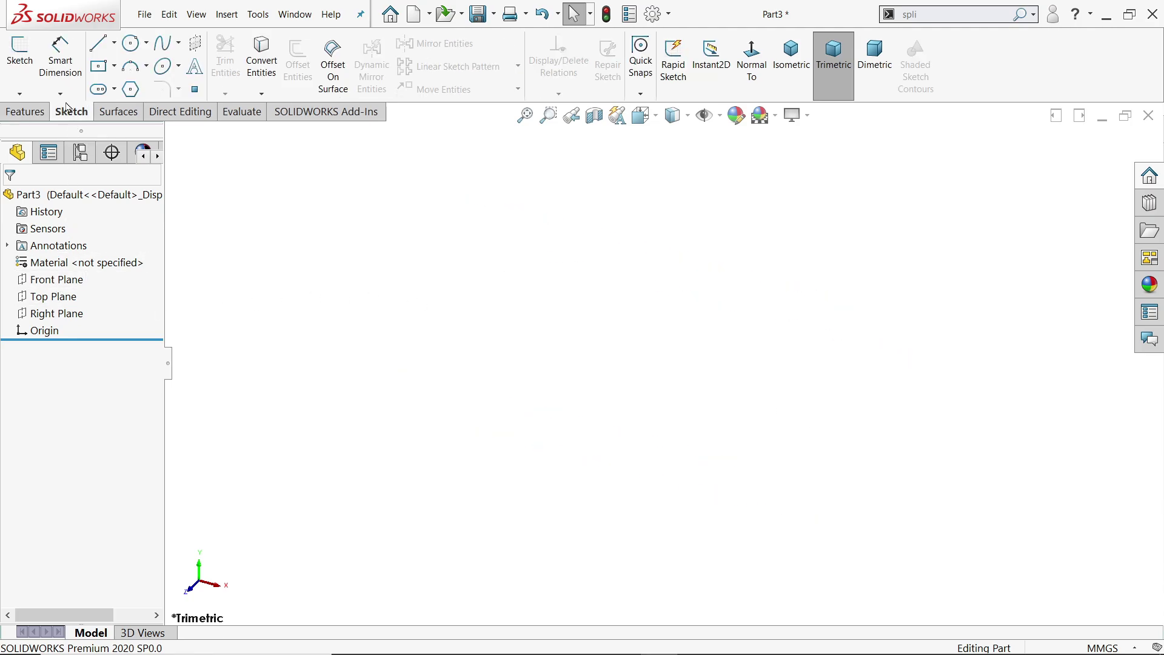
left_click(23, 63)
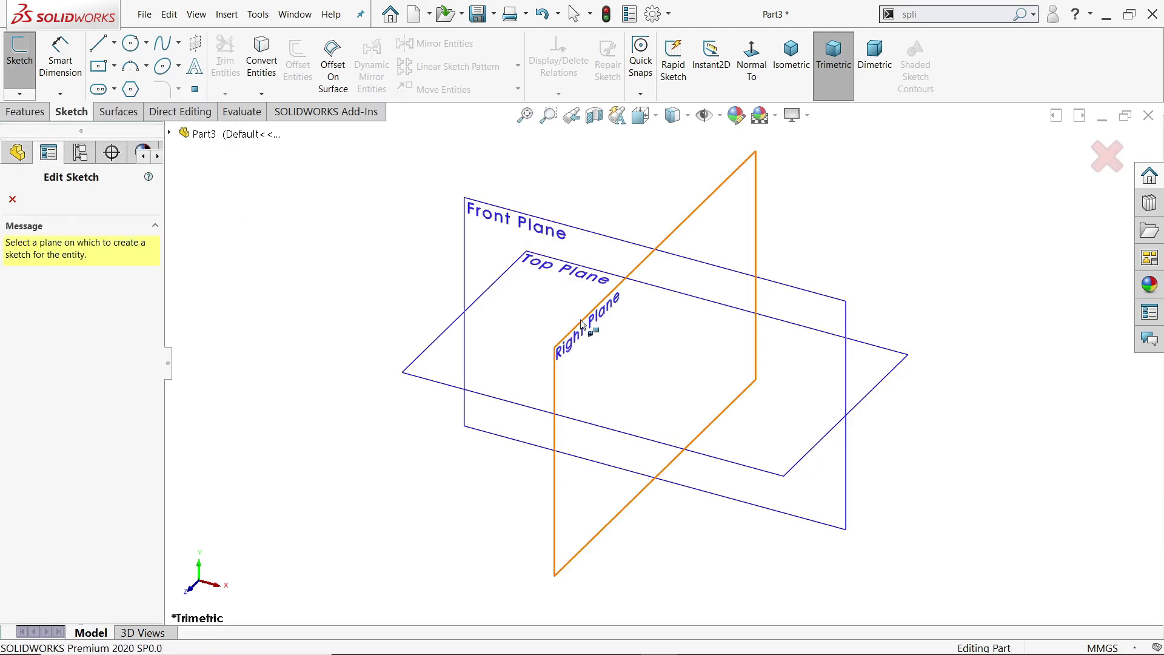
left_click(496, 220)
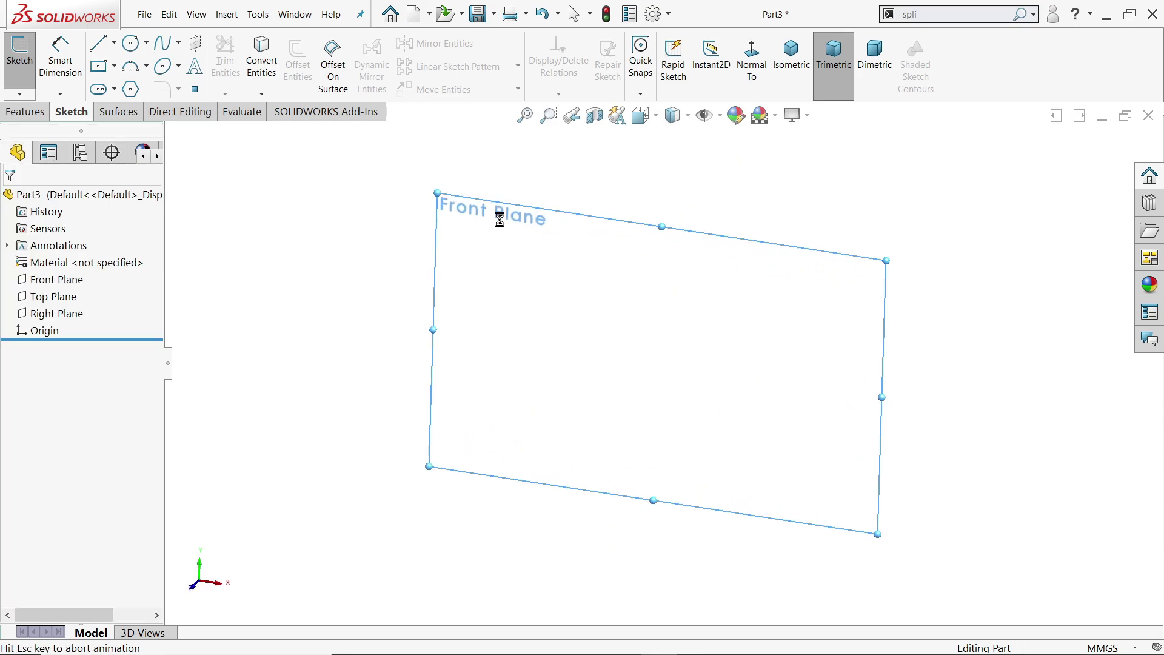
Step: Draw a vertical centerline through the origin
left_click(116, 43)
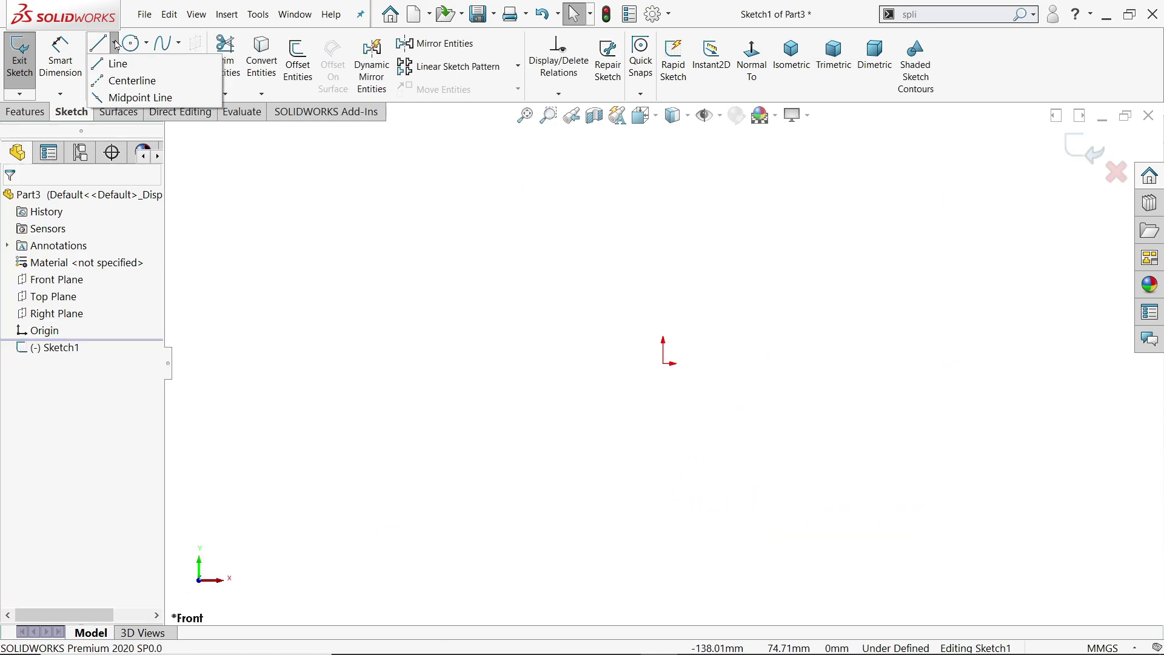
left_click(116, 43)
left_click(116, 44)
left_click(116, 44)
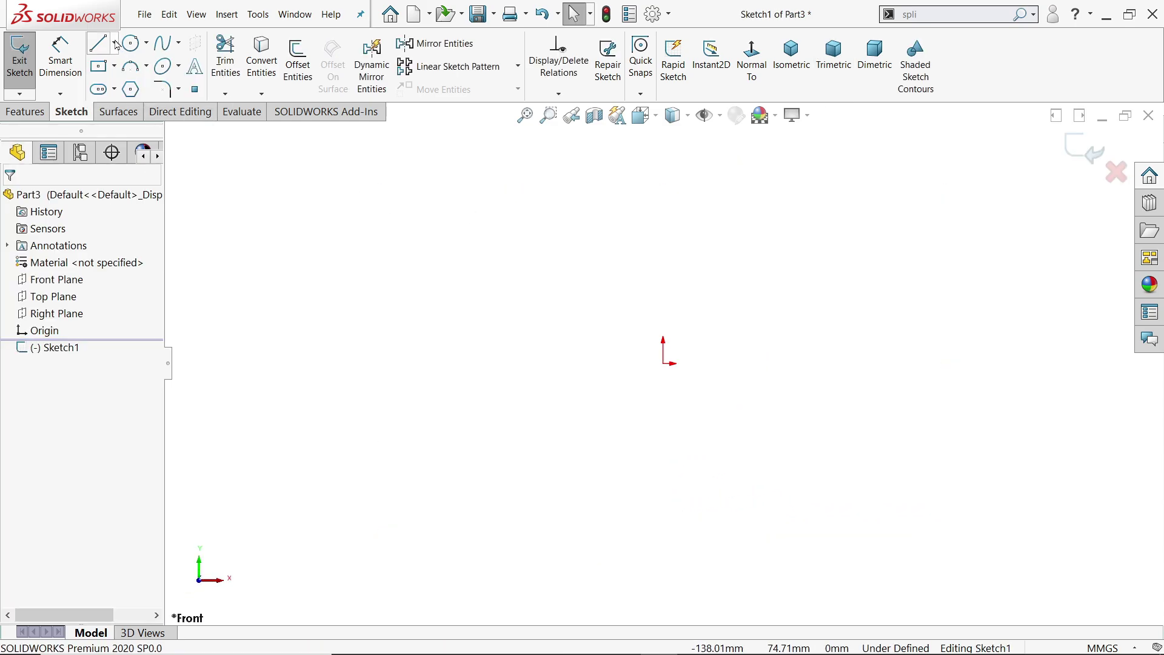
left_click(116, 43)
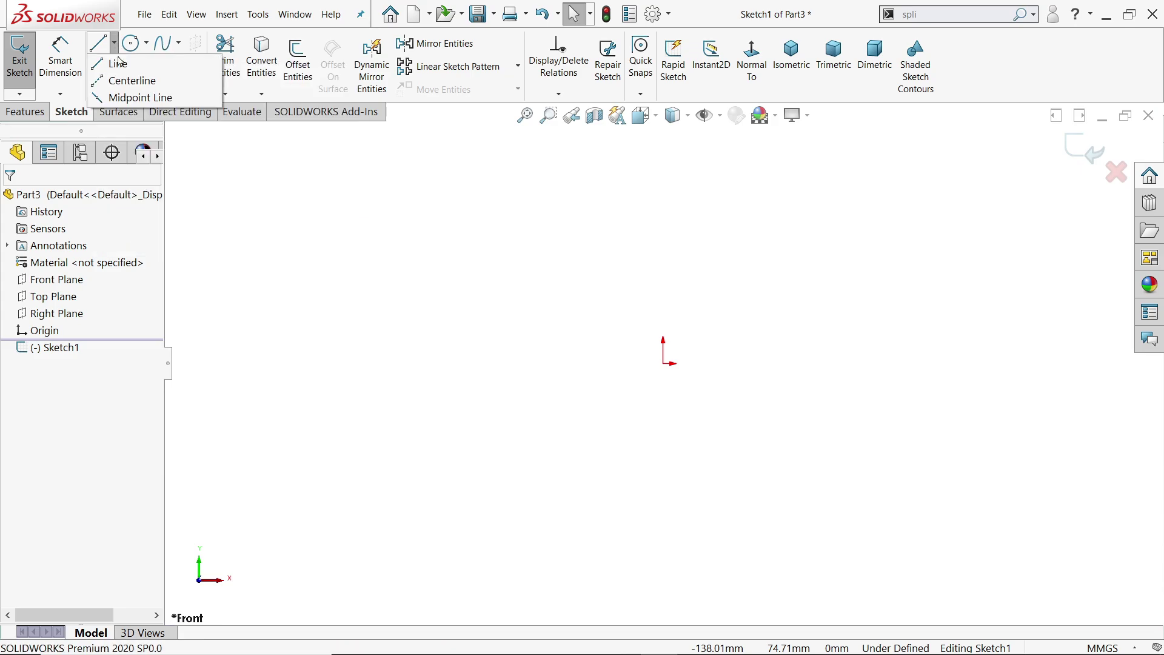
left_click(126, 81)
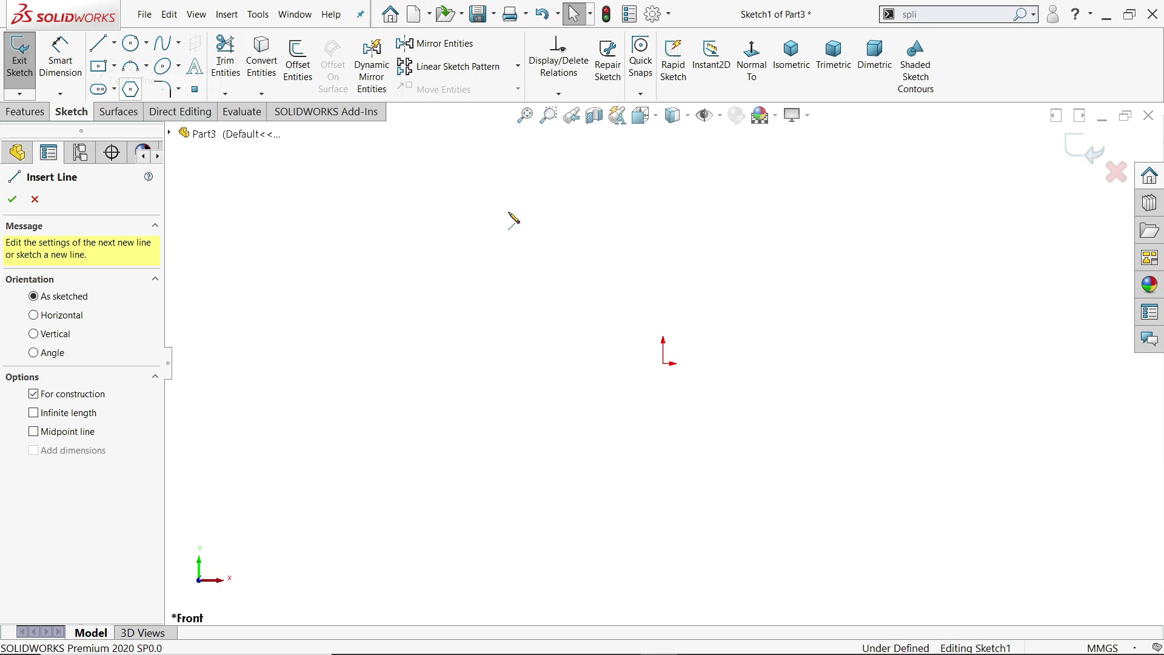
left_click(663, 142)
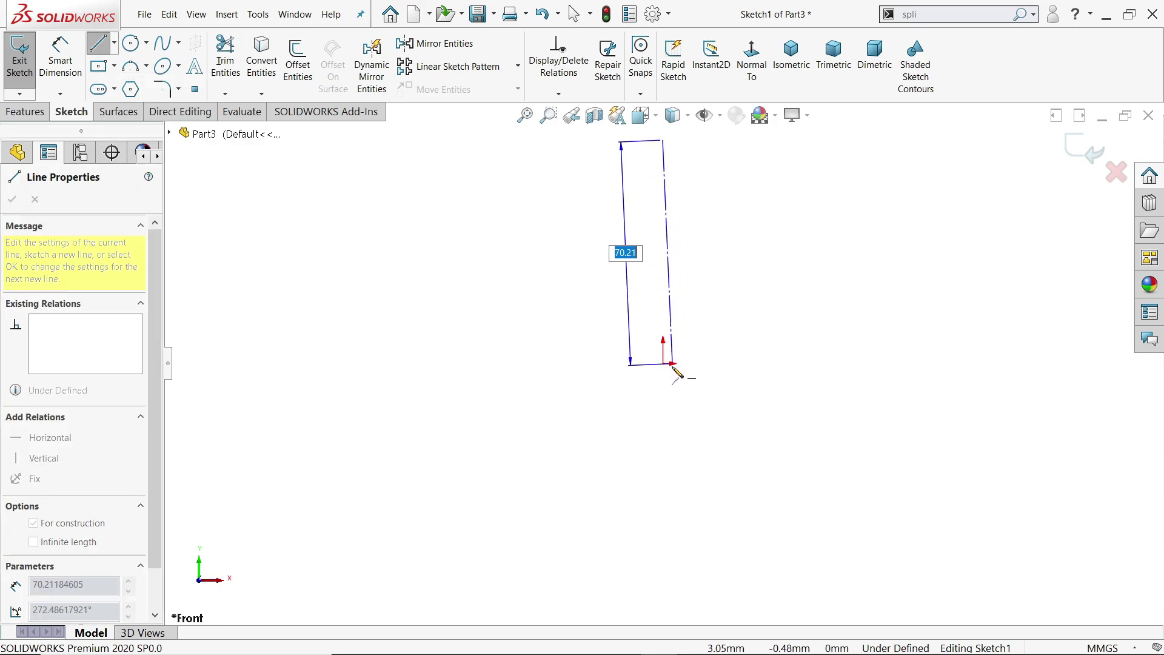
left_click(664, 426)
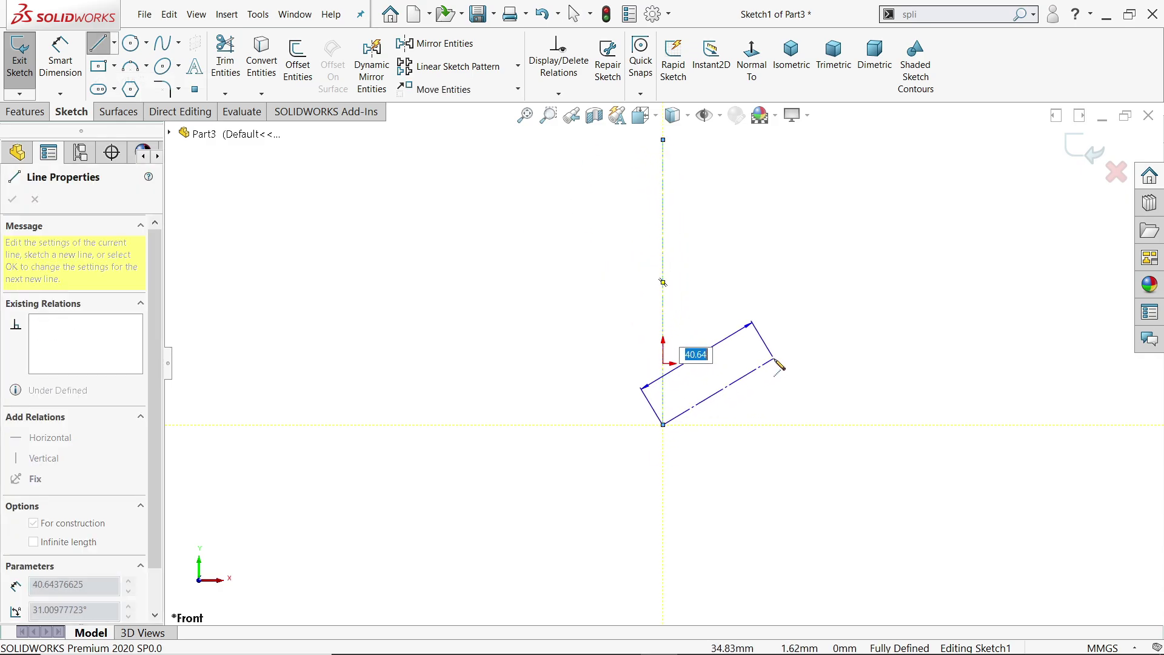
right_click(778, 364)
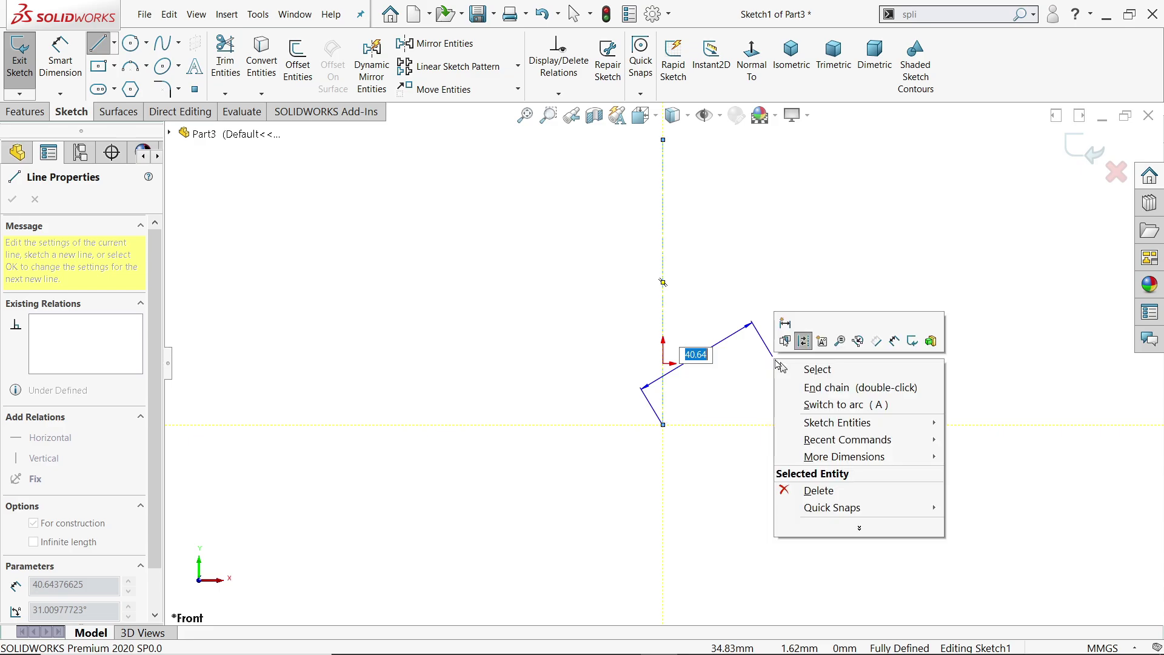
left_click(799, 371)
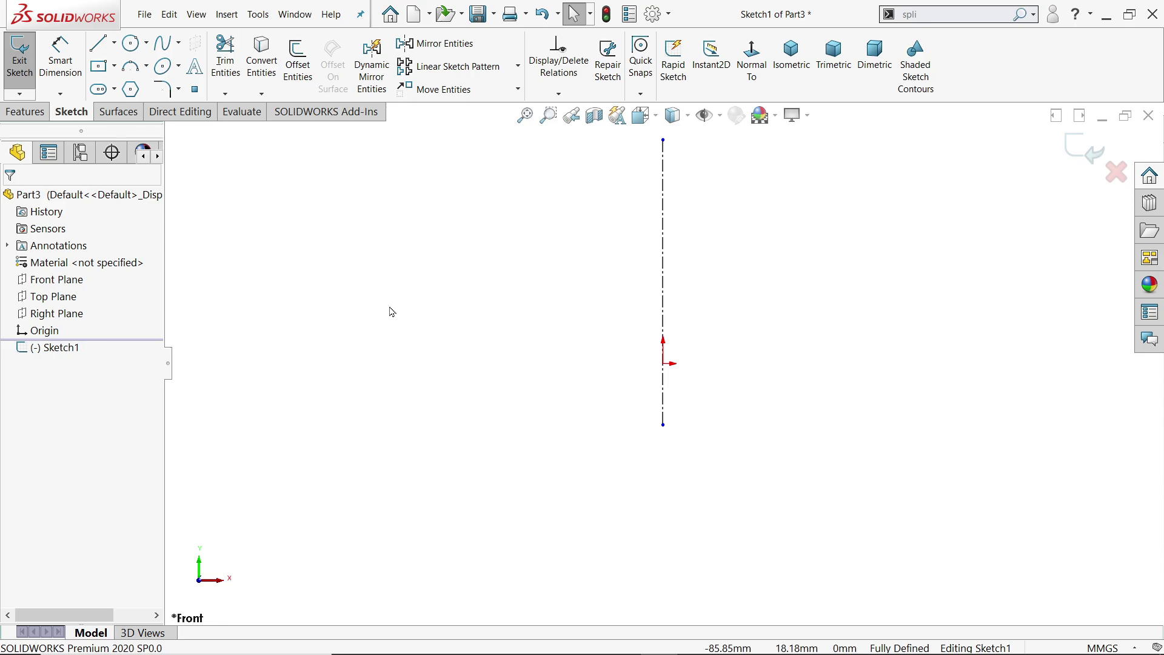
mouse_move(391, 309)
right_mouse_down()
mouse_move(402, 310)
mouse_move(393, 291)
mouse_move(373, 285)
mouse_move(352, 318)
mouse_move(374, 340)
mouse_move(394, 333)
mouse_move(411, 296)
mouse_move(373, 284)
mouse_move(359, 302)
mouse_move(364, 327)
mouse_move(400, 332)
mouse_move(411, 303)
mouse_move(392, 281)
mouse_move(408, 291)
mouse_move(382, 330)
mouse_move(357, 316)
right_mouse_up()
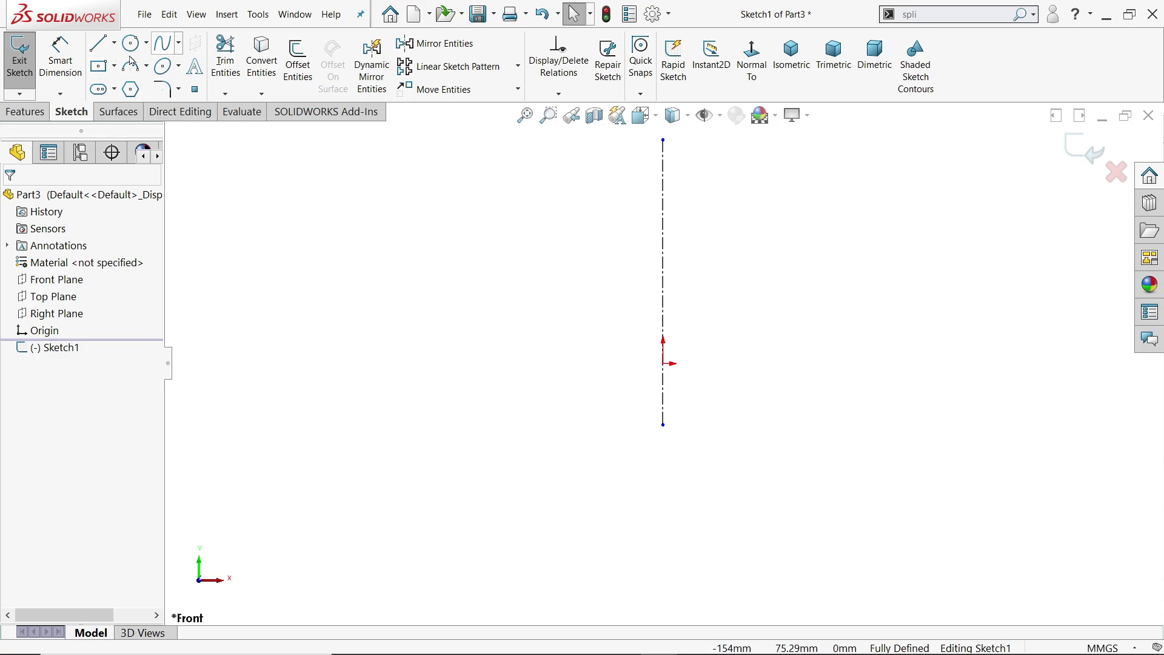
Step: Draw a horizontal centerline crossing the vertical one at the origin
left_click(114, 42)
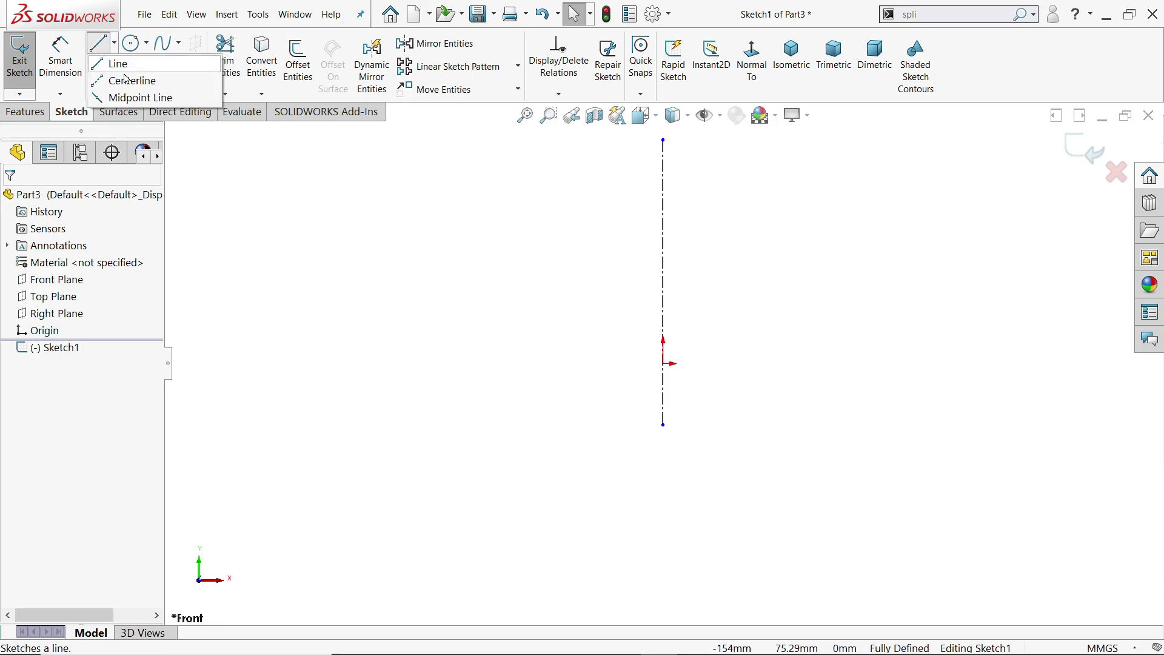
left_click(130, 80)
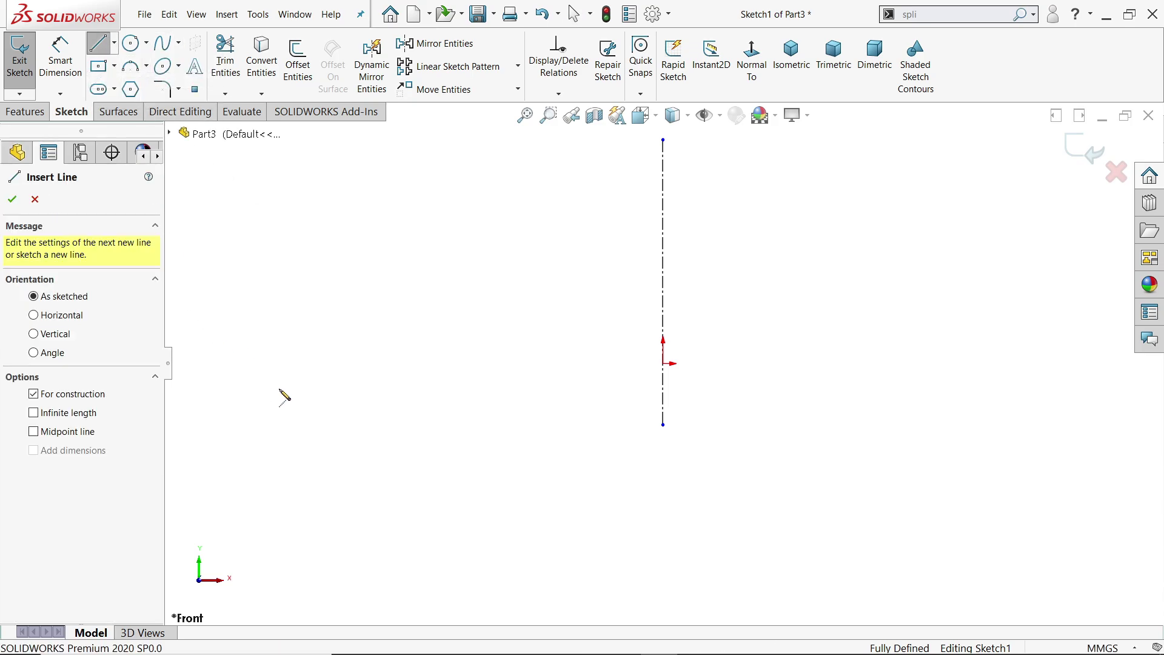
left_click(471, 363)
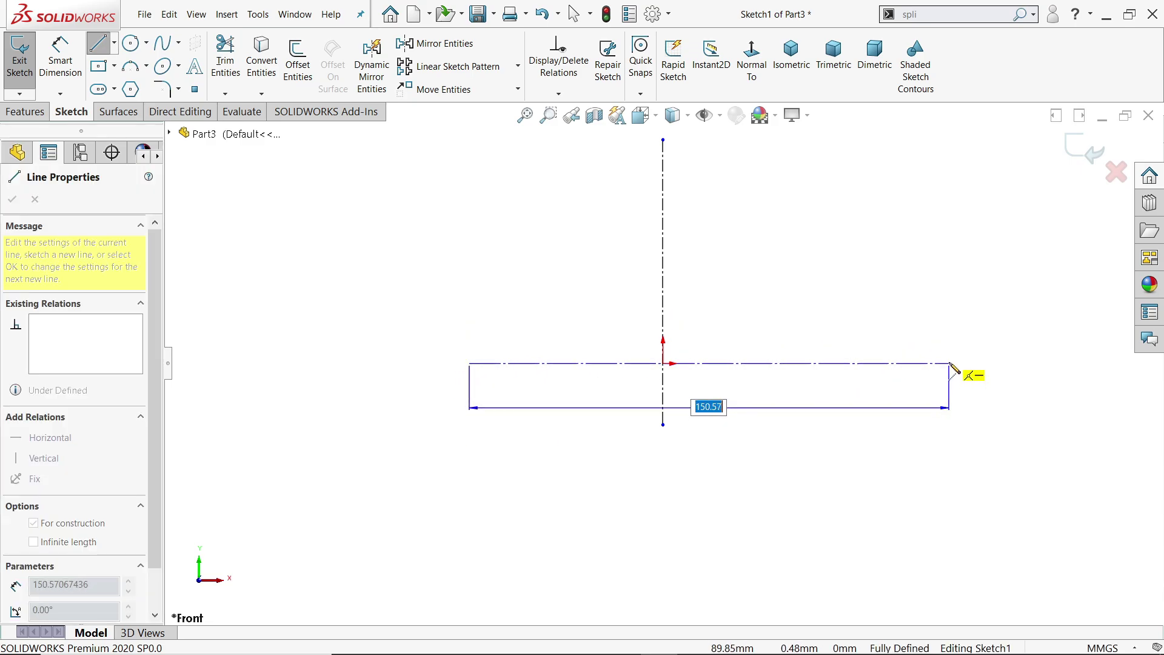
left_click(950, 365)
right_click(932, 243)
left_click(961, 300)
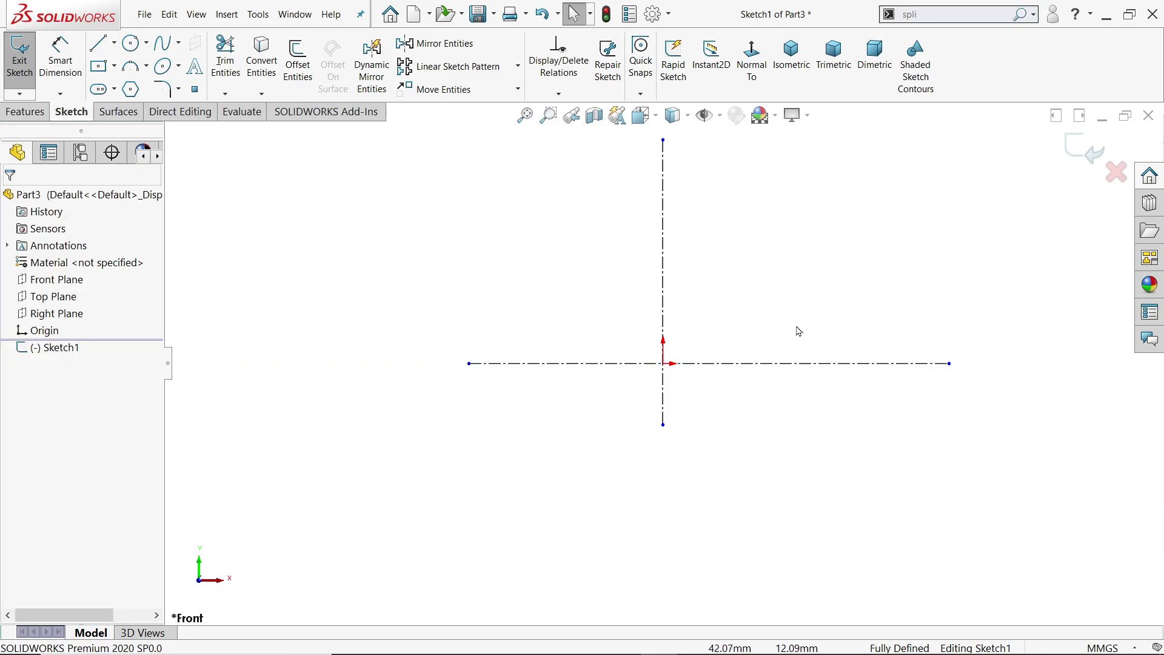
scroll(807, 327, "down", 2)
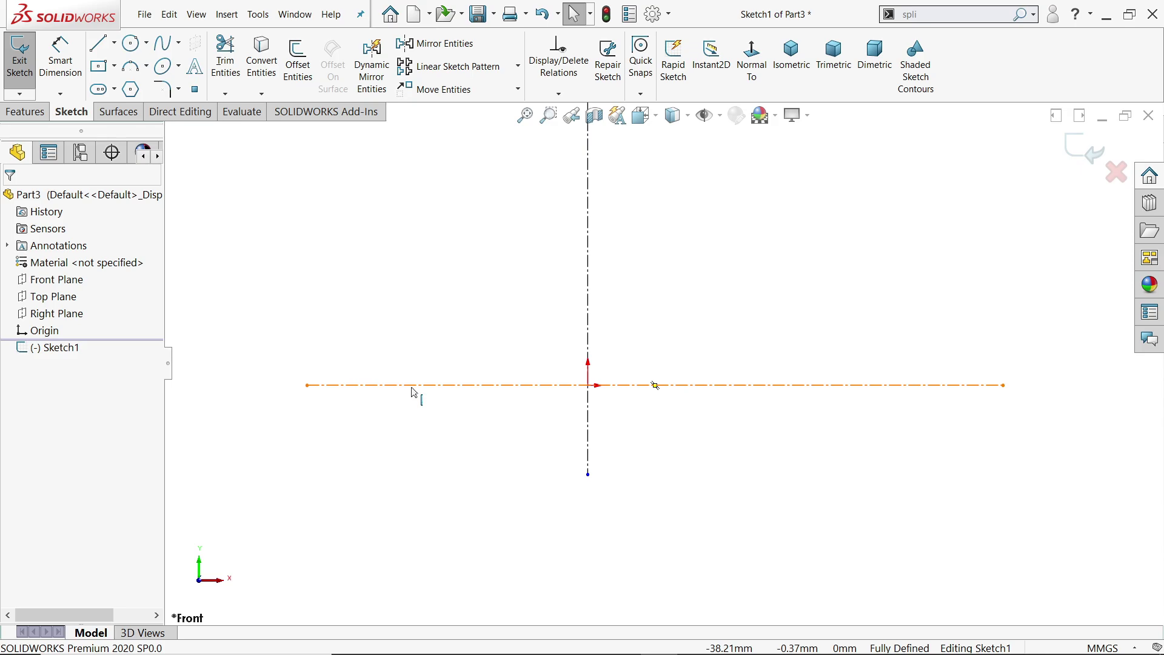
Step: Add a midpoint relation between the horizontal centerline and the origin
left_click(535, 394)
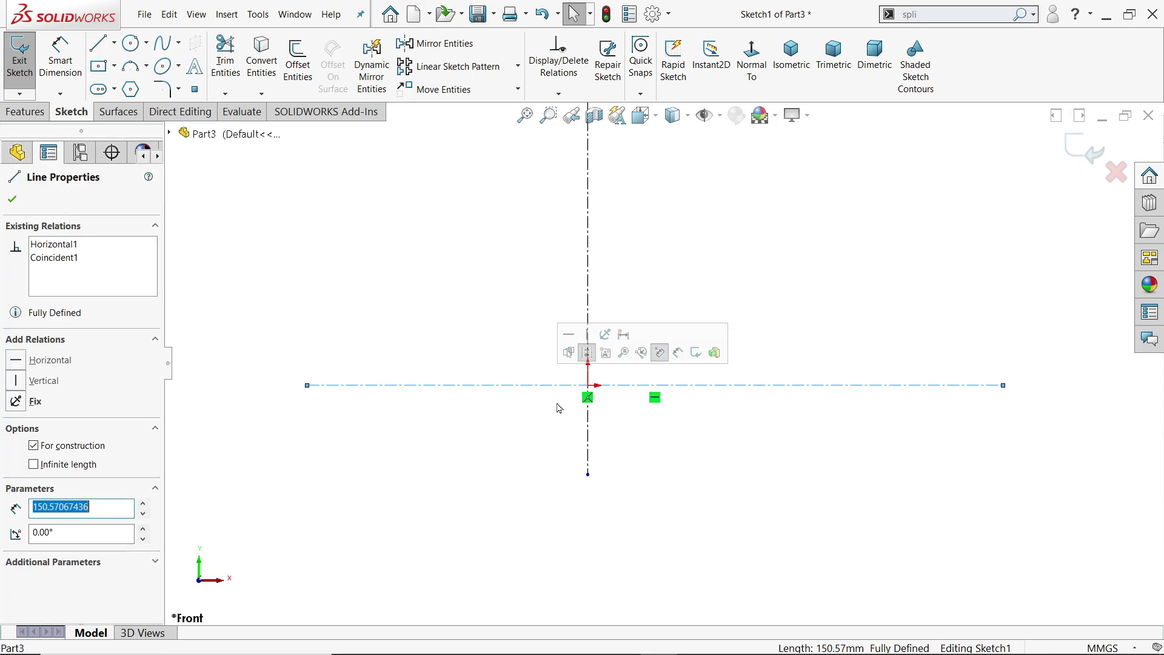
left_click(589, 387, "ctrl")
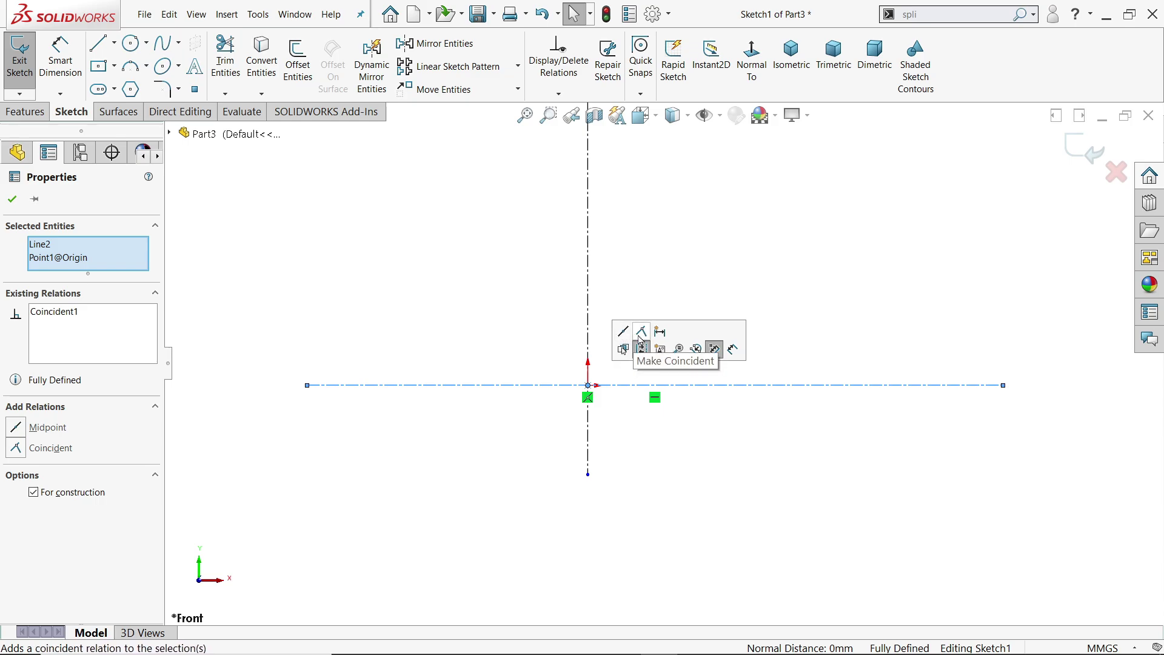
left_click(623, 335)
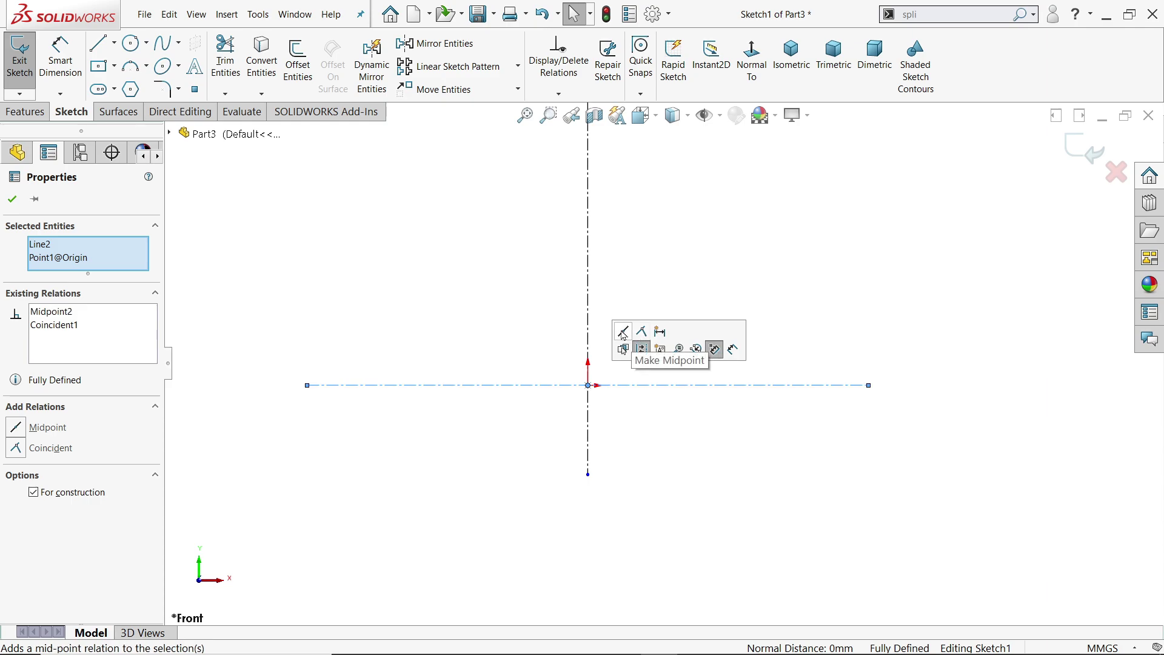
left_click(617, 435)
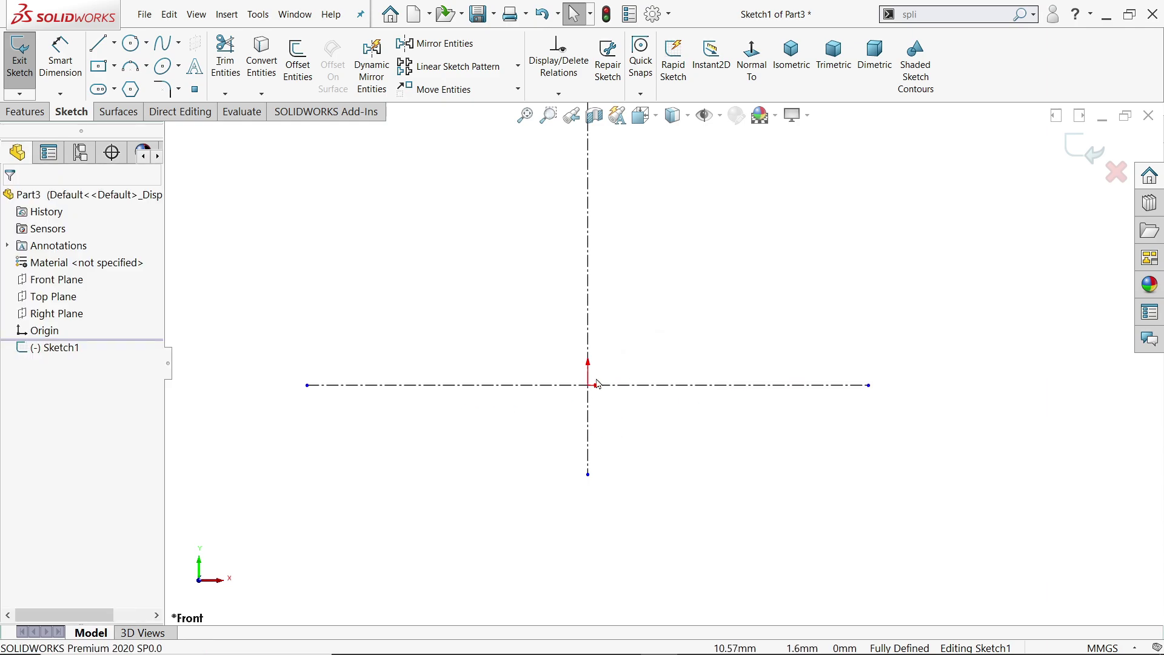
scroll(678, 402, "up", 3)
scroll(677, 315, "down", 2)
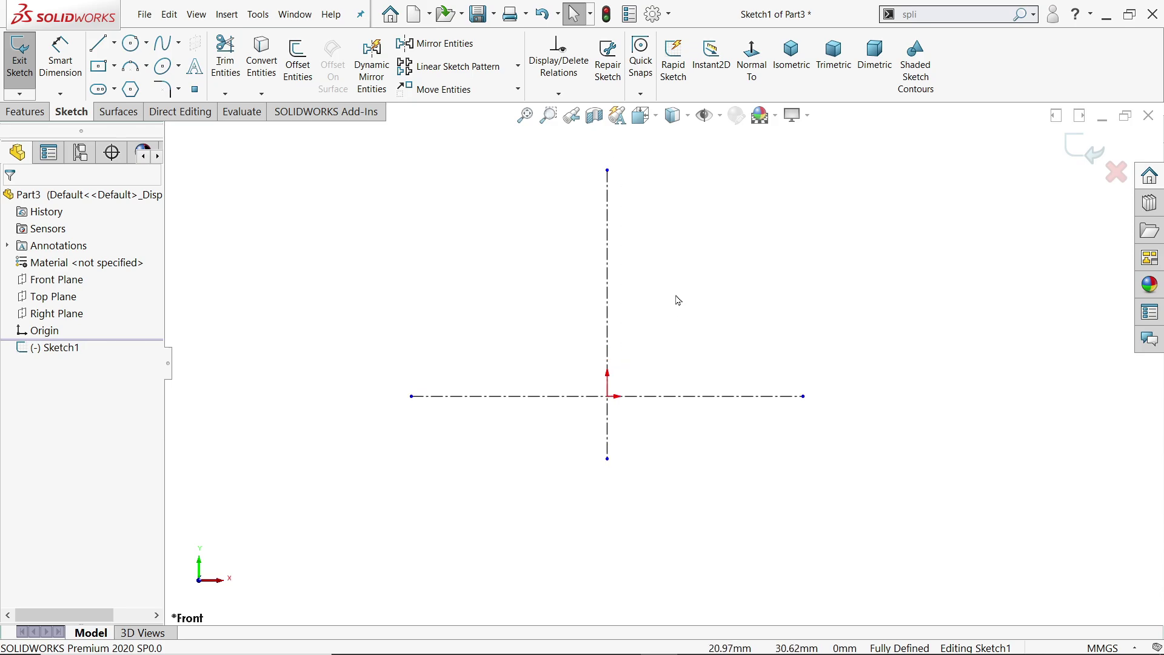
Step: Draw a Ø4 construction circle centred on the origin
left_click(131, 43)
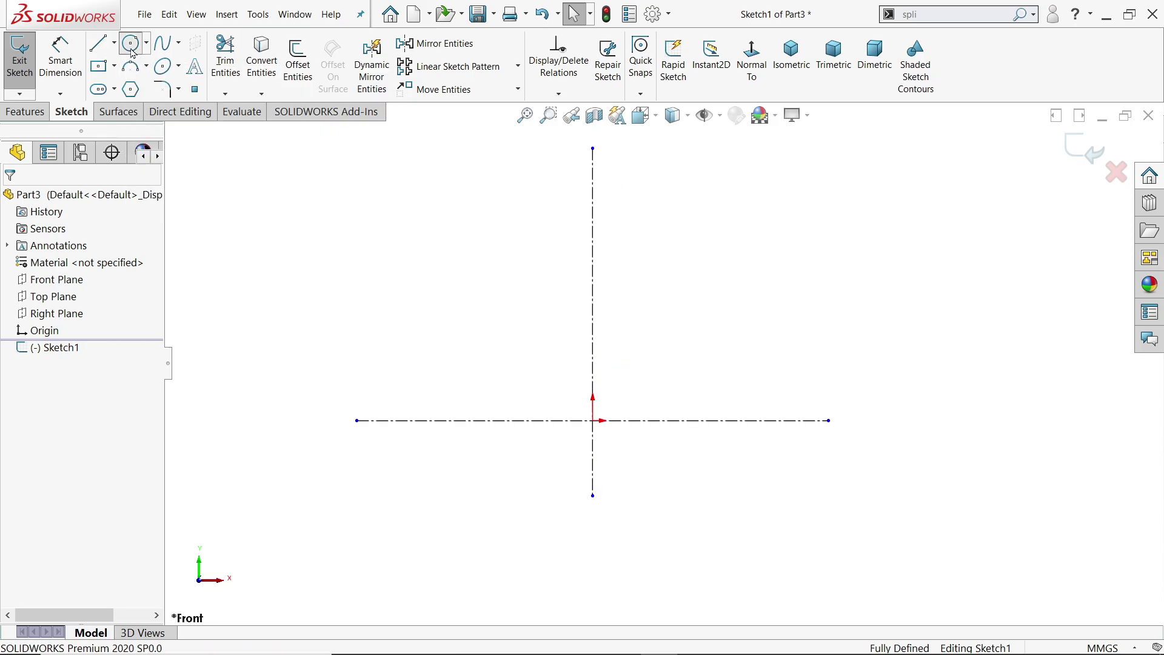
left_click(594, 424)
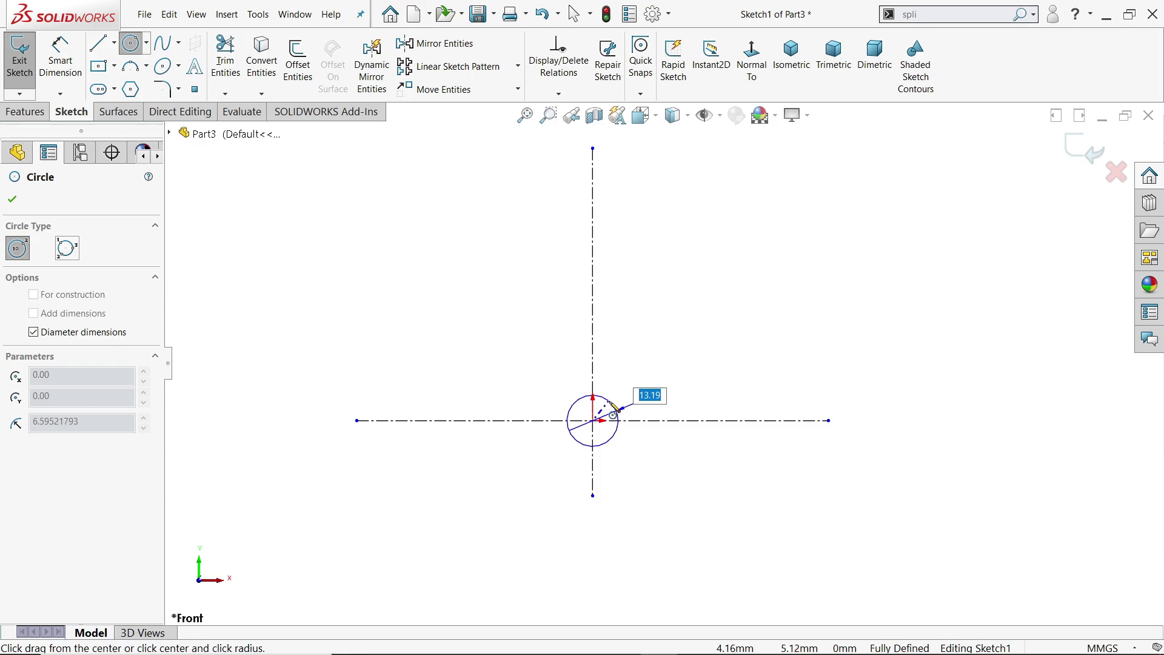
type("4")
key("Return")
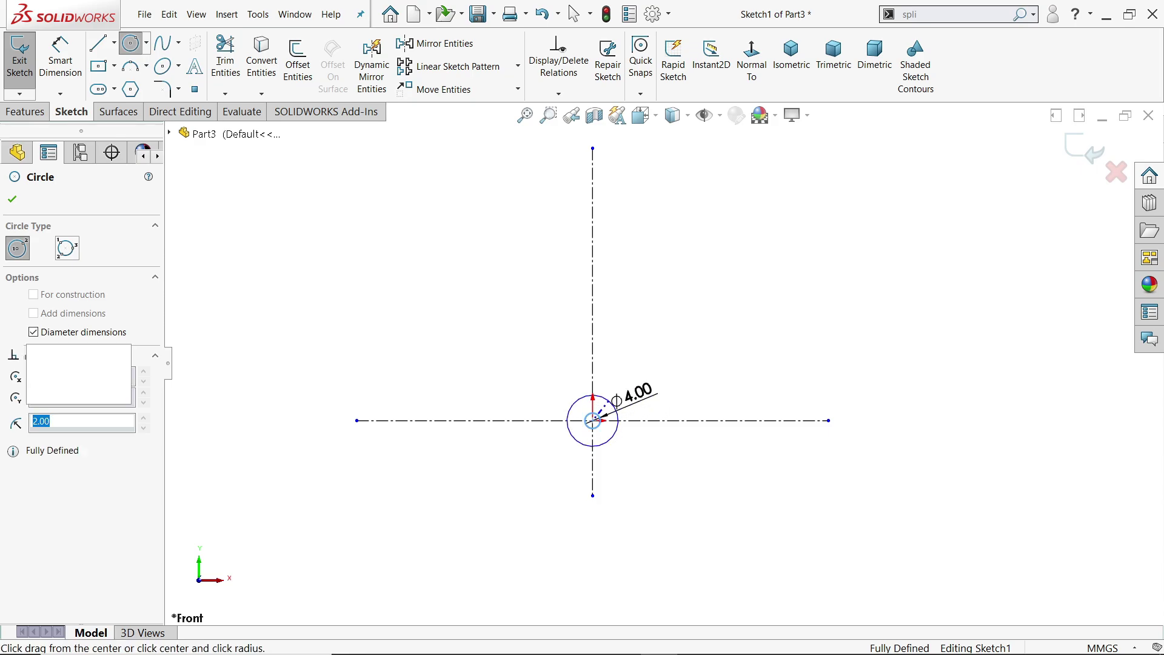
scroll(602, 439, "down", 5)
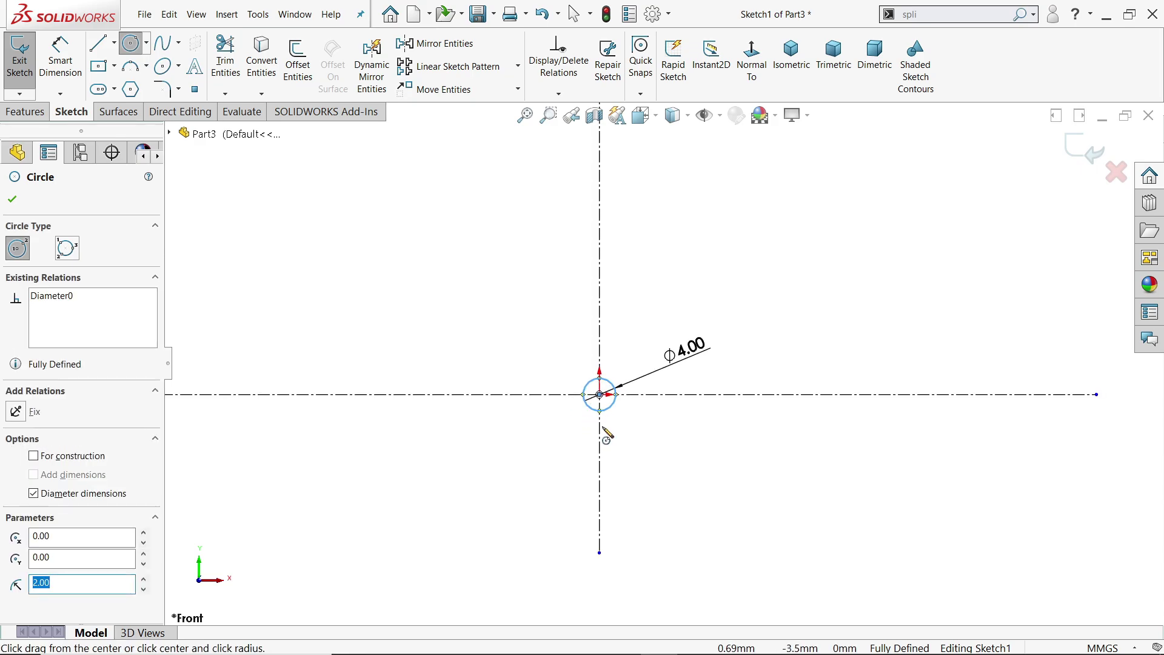
left_click(78, 456)
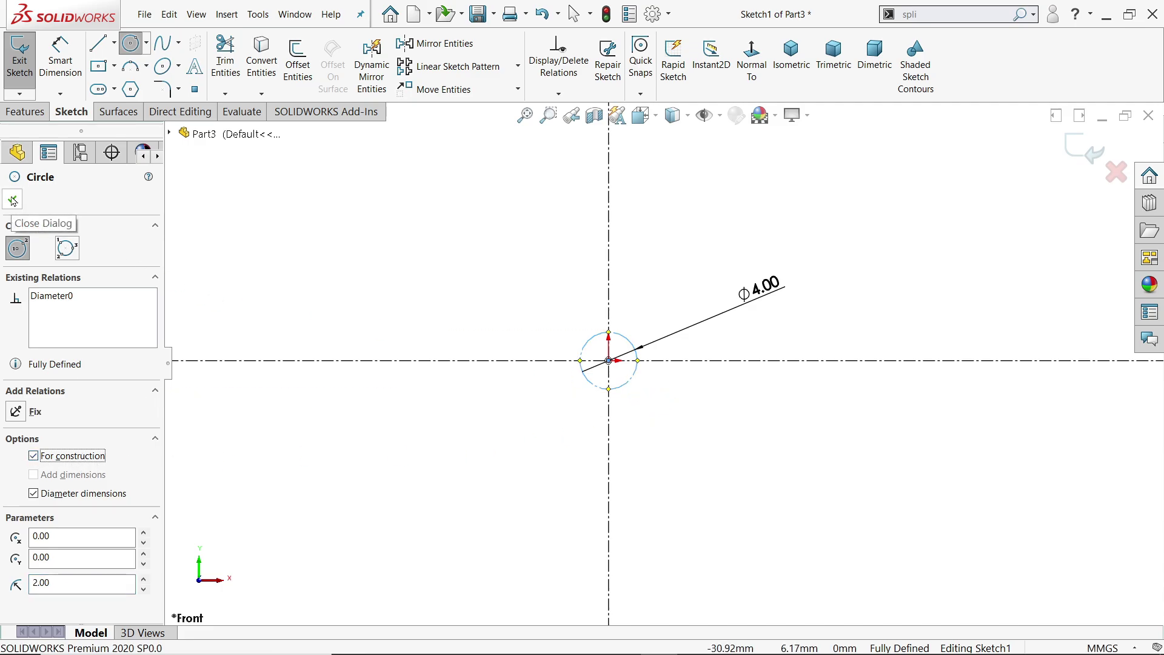
scroll(643, 309, "up", 3)
scroll(826, 345, "down", 2)
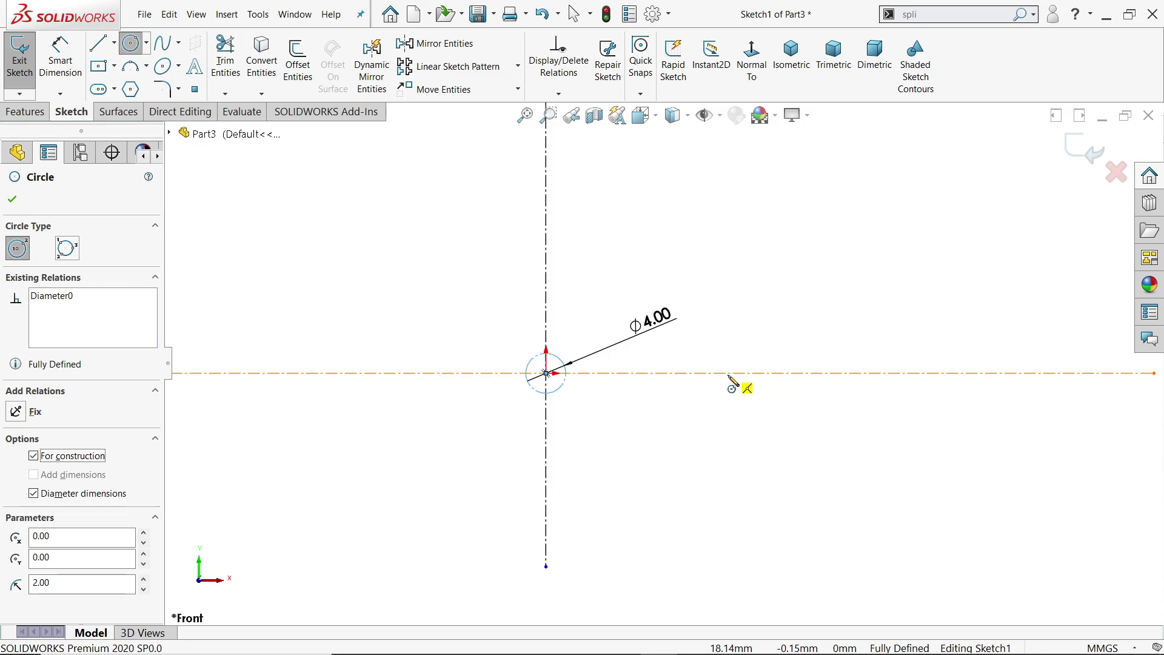
Step: Draw a larger construction circle on the horizontal centerline, tangent to the Ø4 circle
left_click(729, 373)
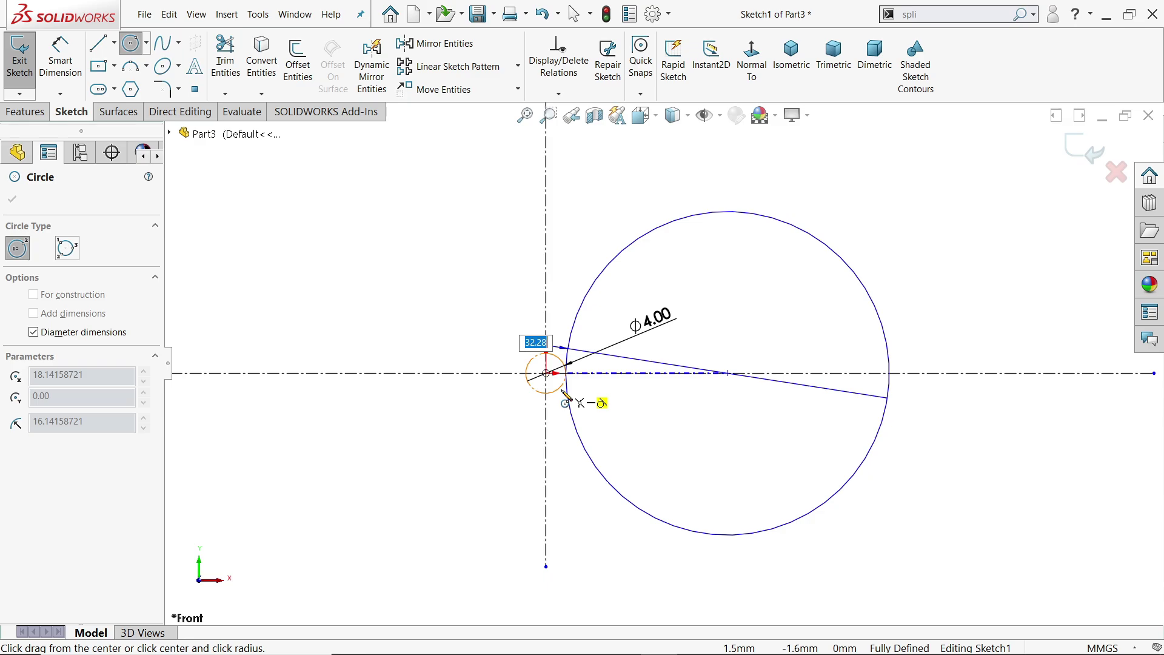
left_click(565, 397)
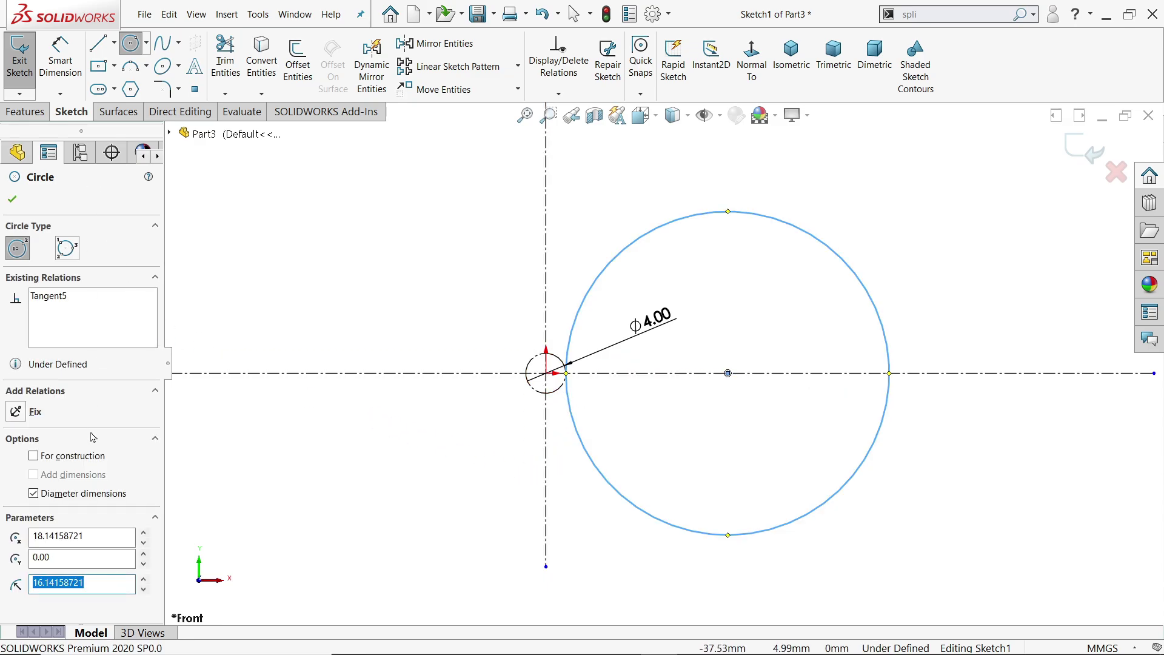
left_click(33, 456)
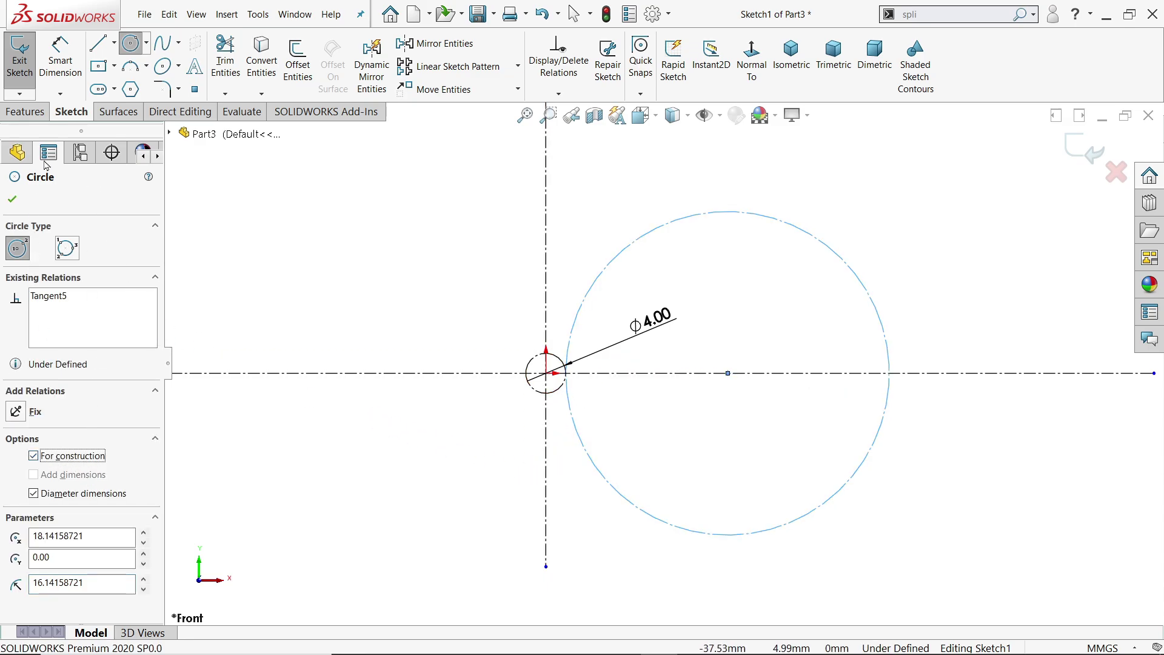
left_click(60, 60)
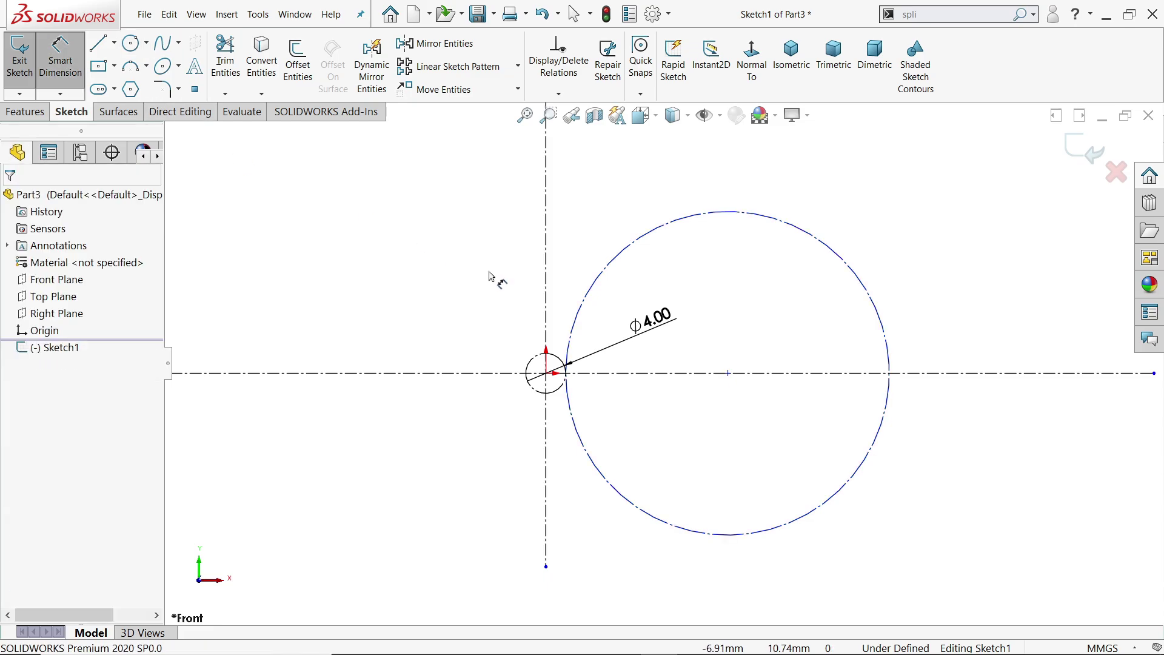
Step: Dimension the large construction circle to a 20 mm diameter
left_click(844, 491)
left_click(877, 526)
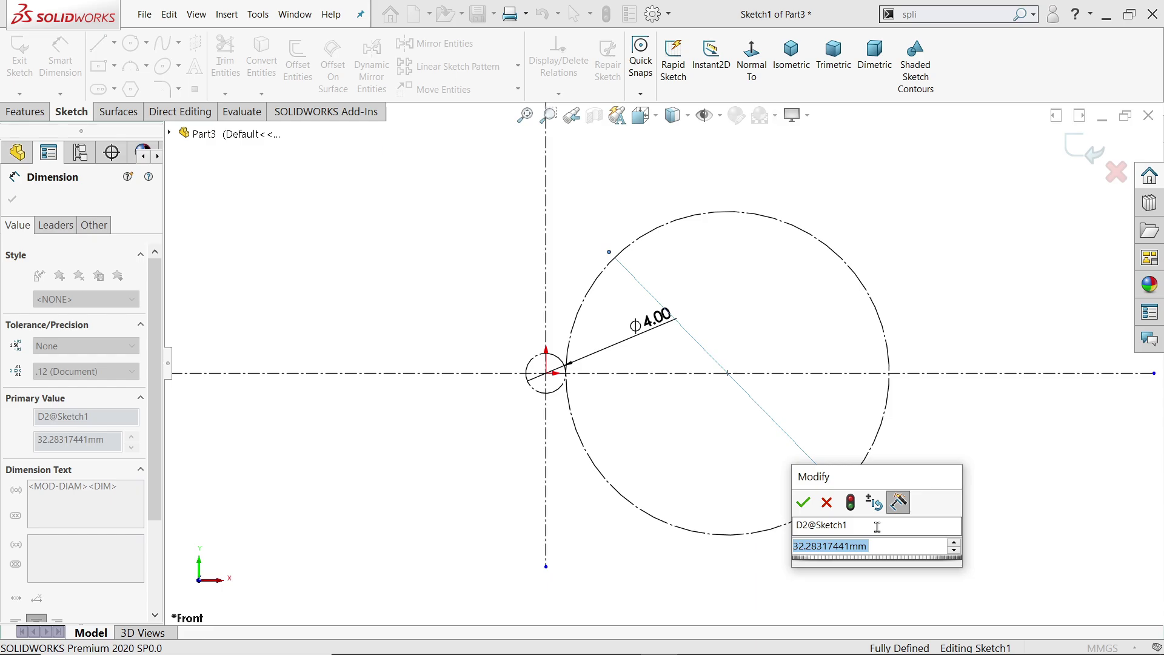
type("20")
key("Return")
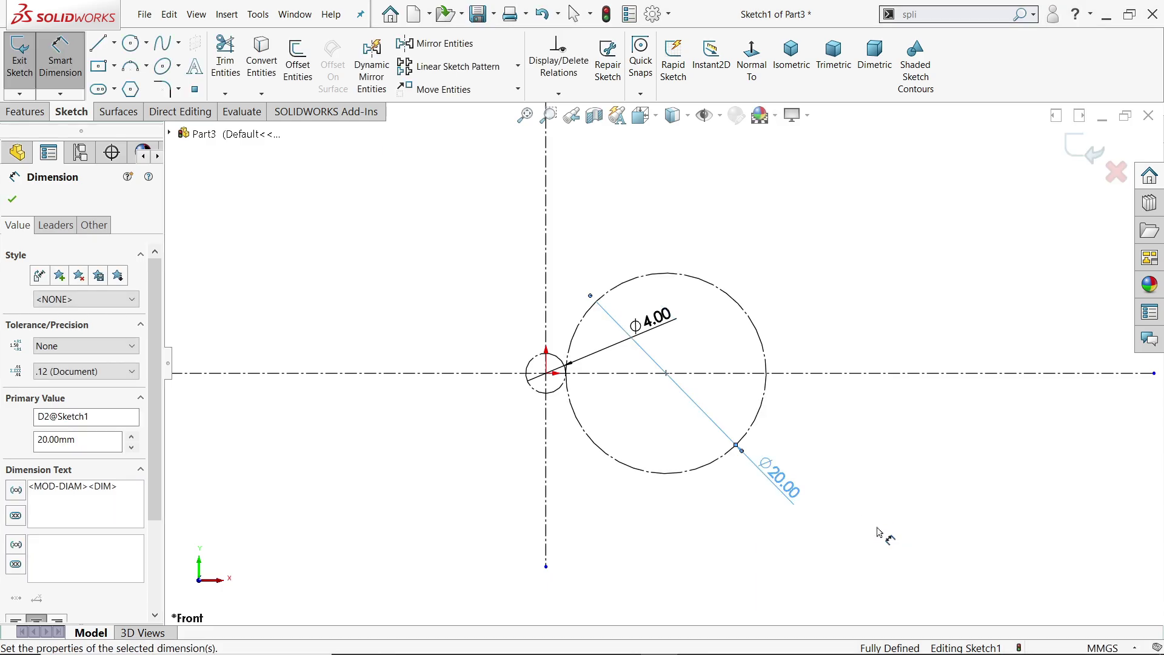
left_click(115, 49)
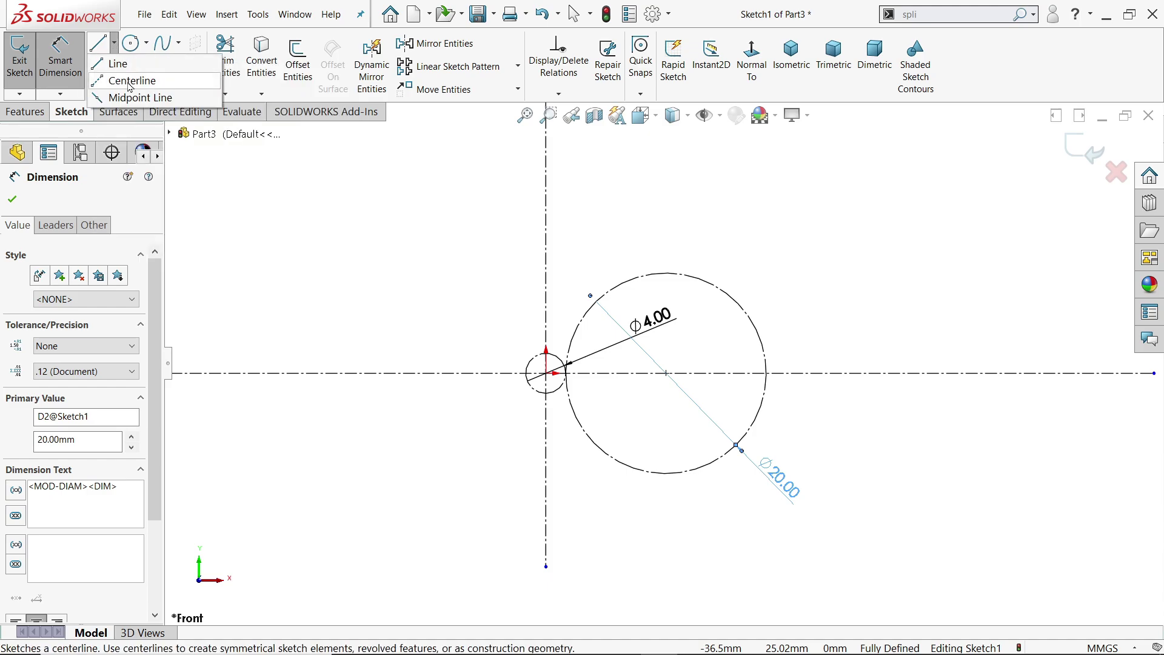
right_click(362, 260)
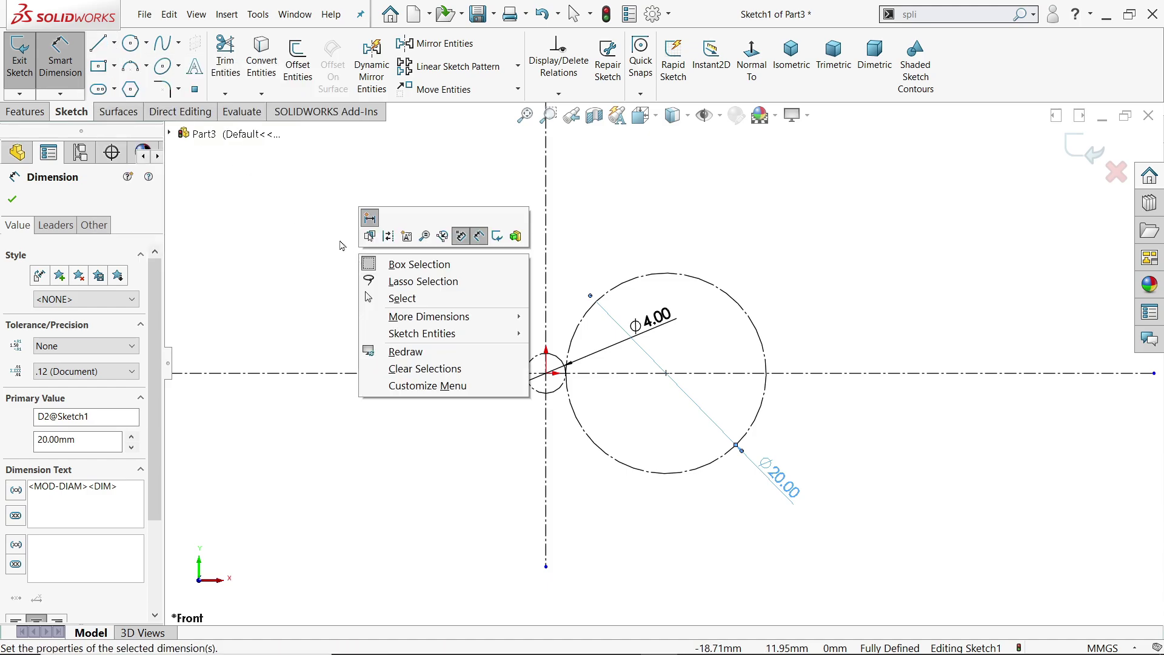
left_click(340, 242)
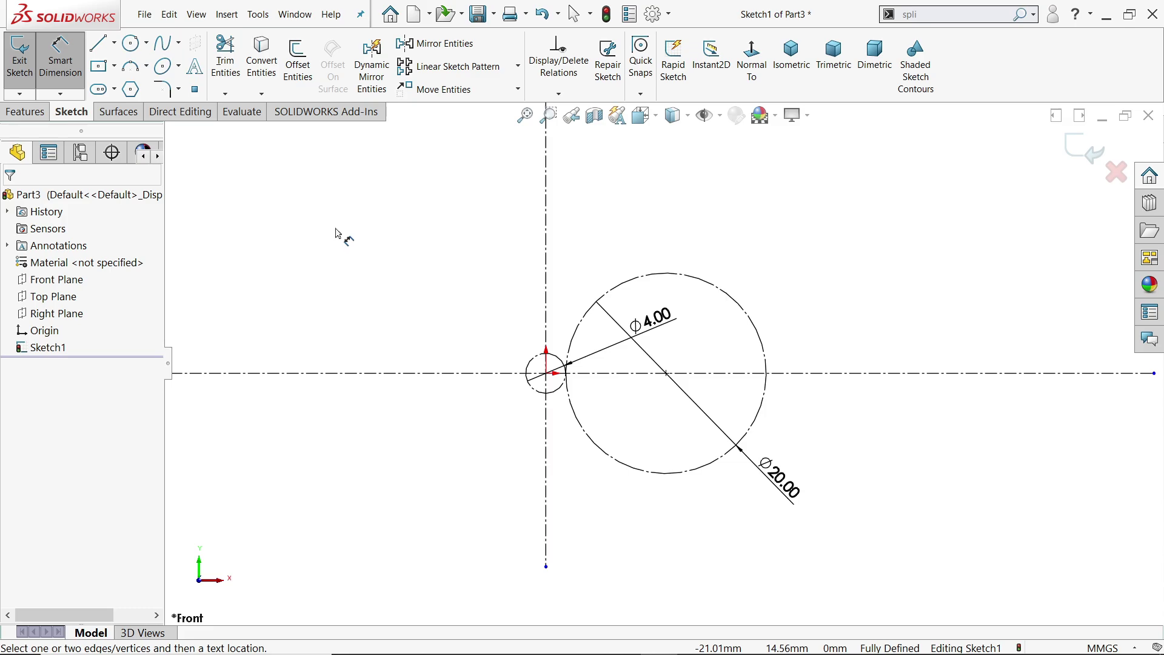
key("Escape")
right_click_drag(367, 237, 304, 229)
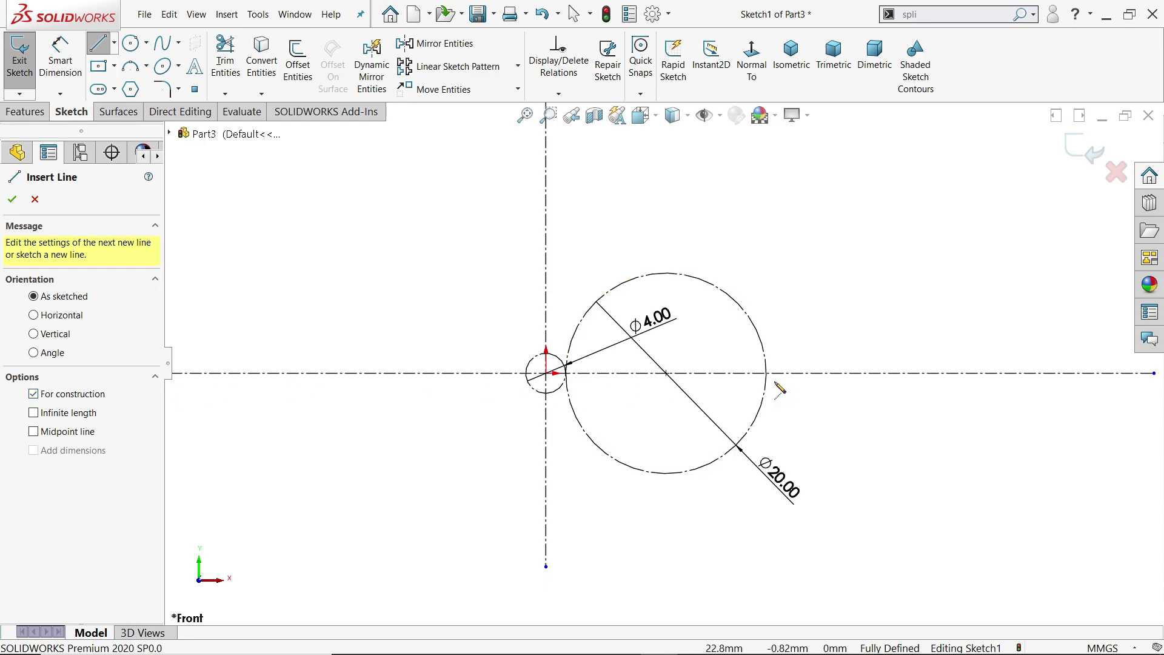
Step: Draw a centerline from the Ø20 circle's centre, angled 135° from the horizontal centerline
left_click(666, 374)
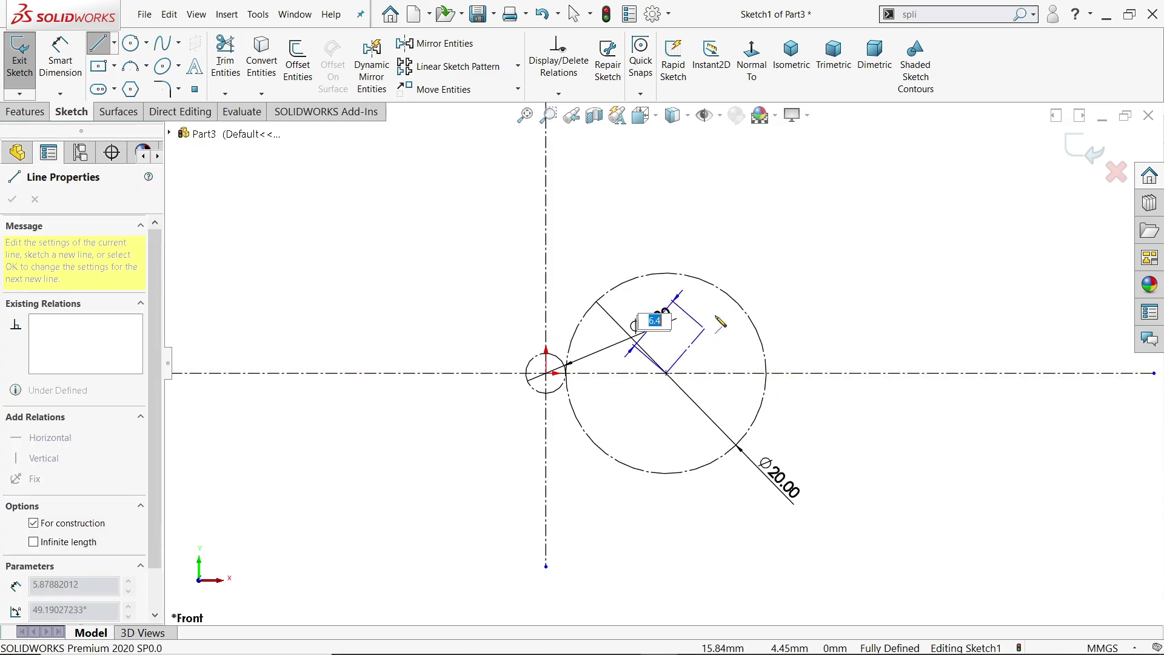
left_click(860, 148)
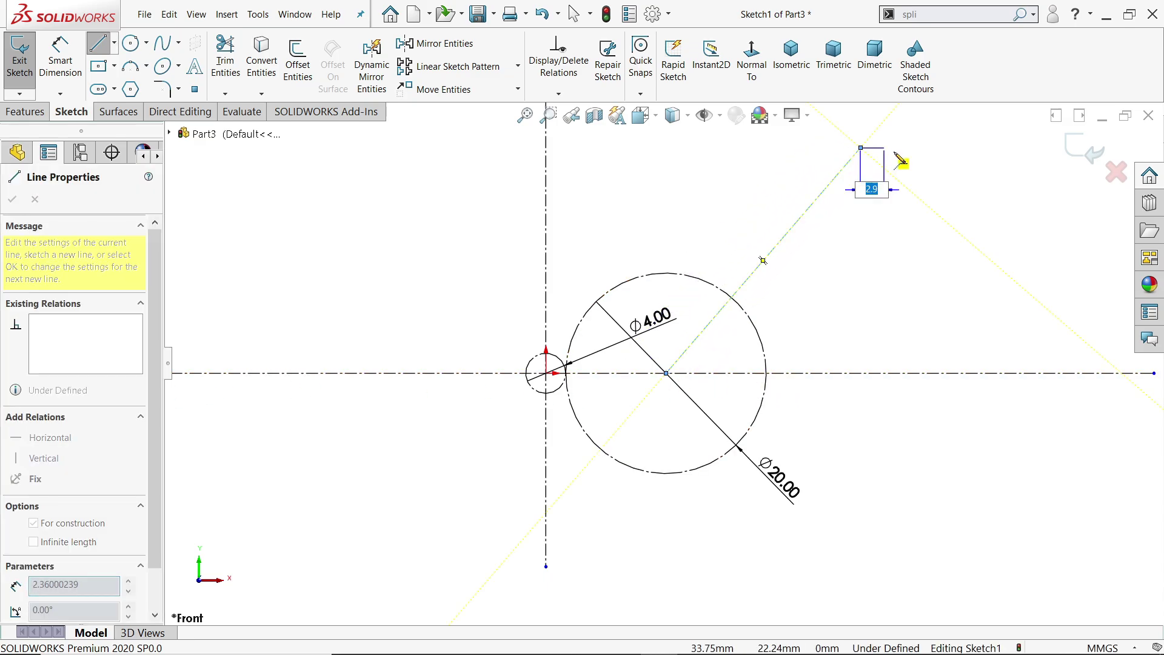
right_click(914, 160)
left_click(928, 163)
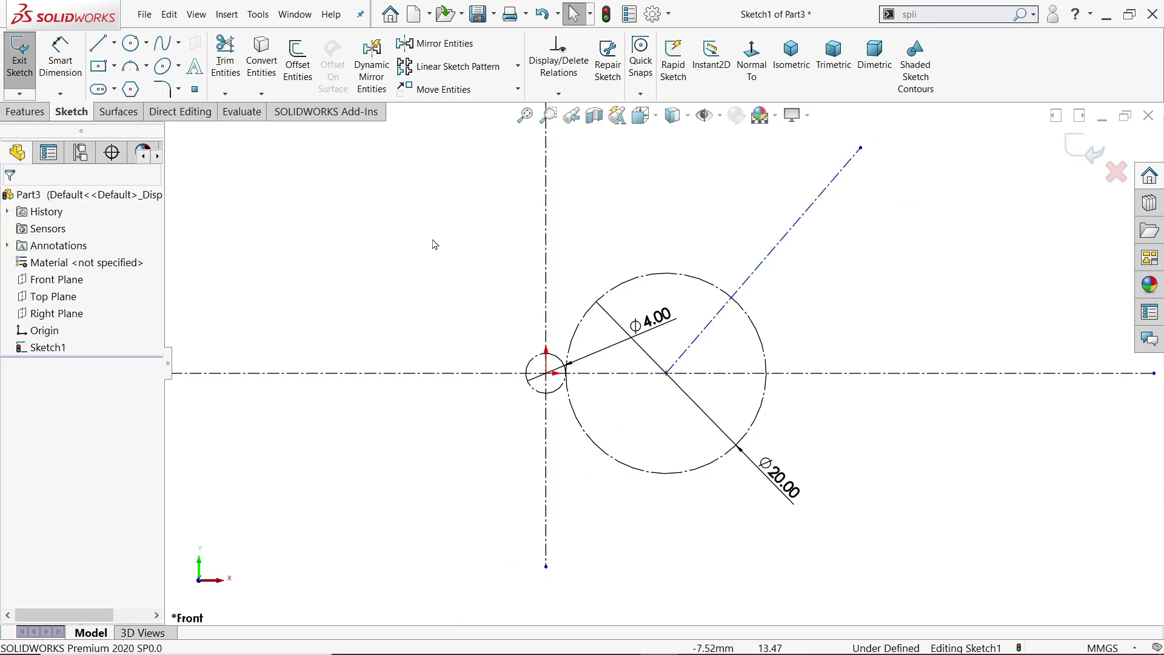
left_click(60, 60)
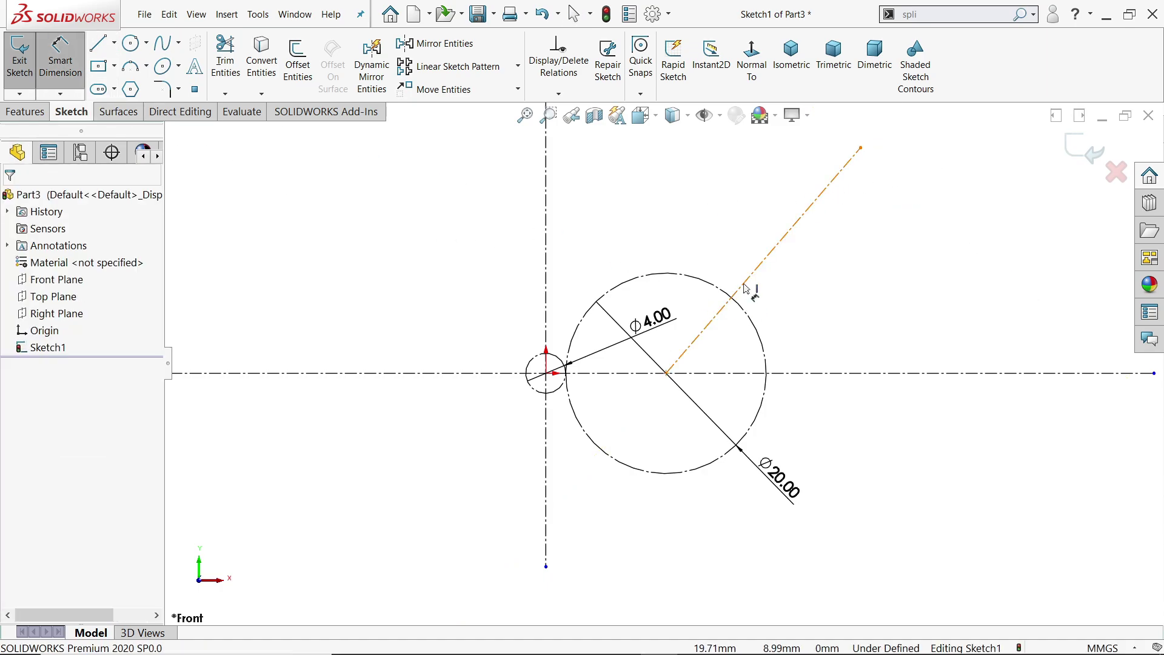
left_click(741, 297)
left_click(623, 374)
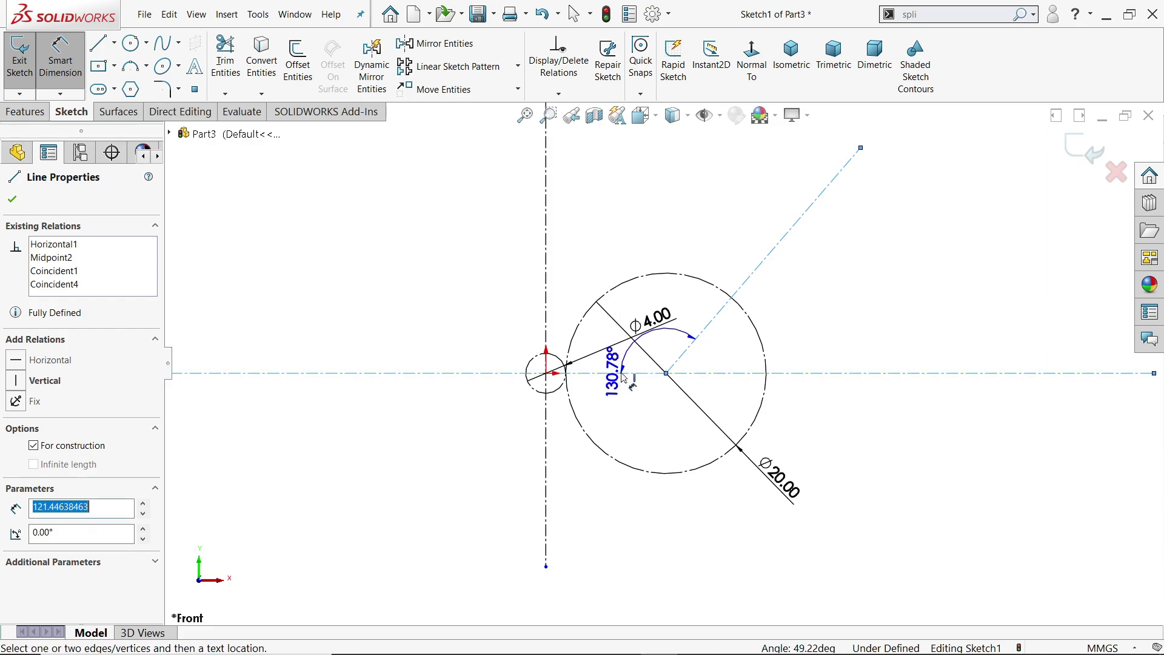
left_click(485, 277)
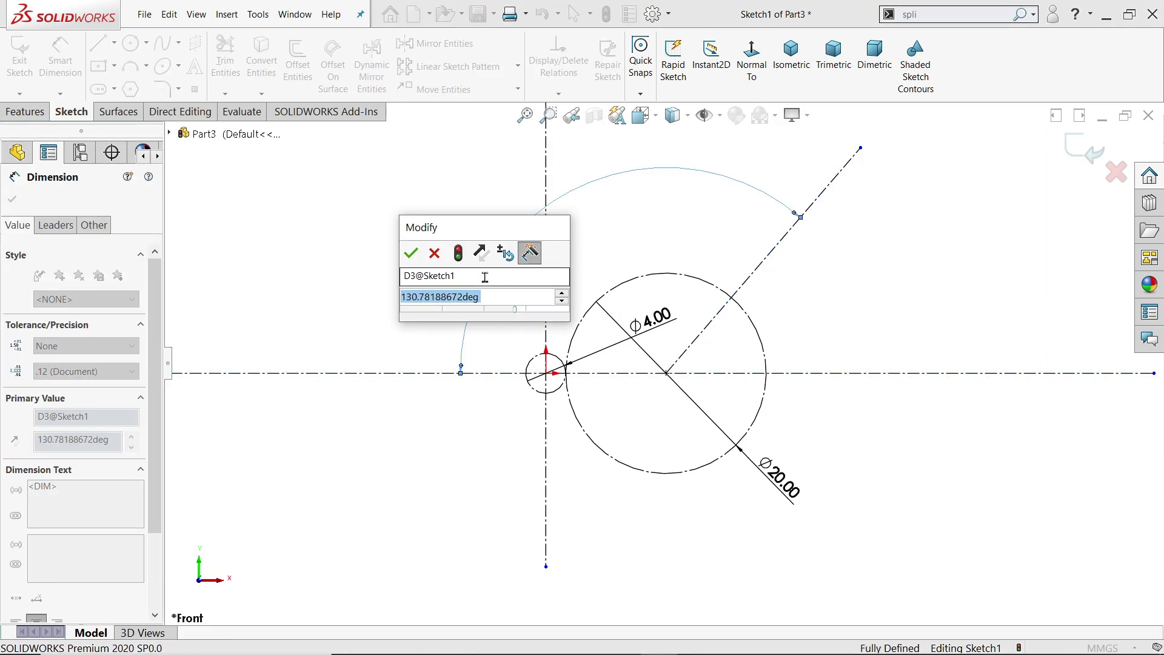
type("135")
key("Return")
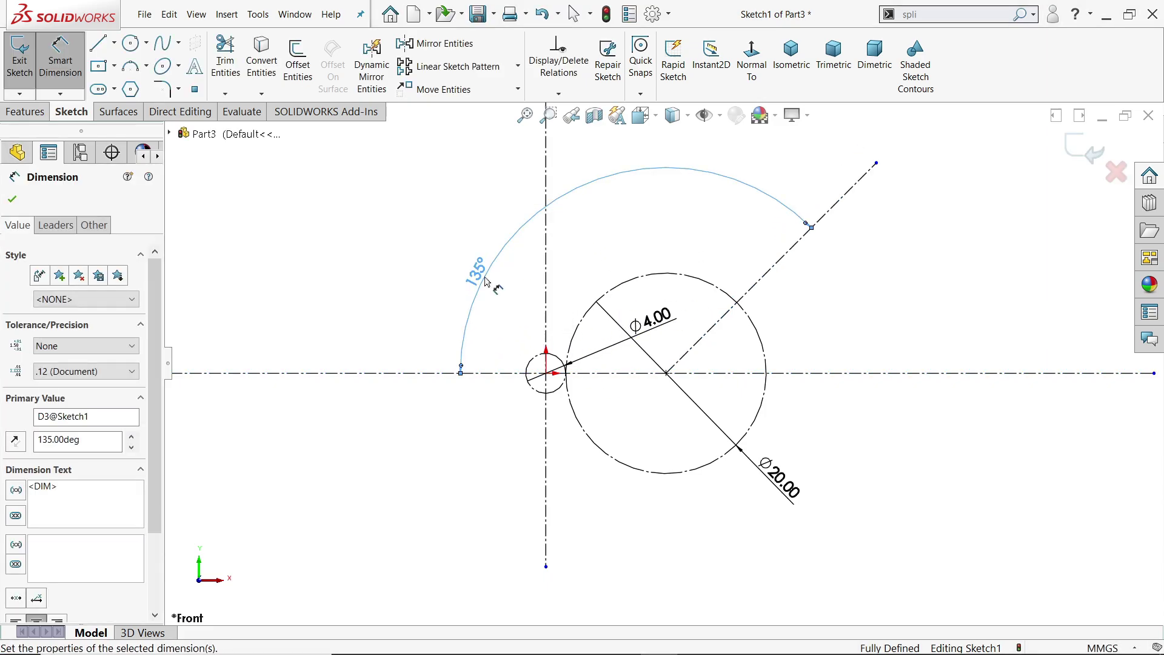
Step: Dimension the angled construction line to 34 mm long
left_click(771, 275)
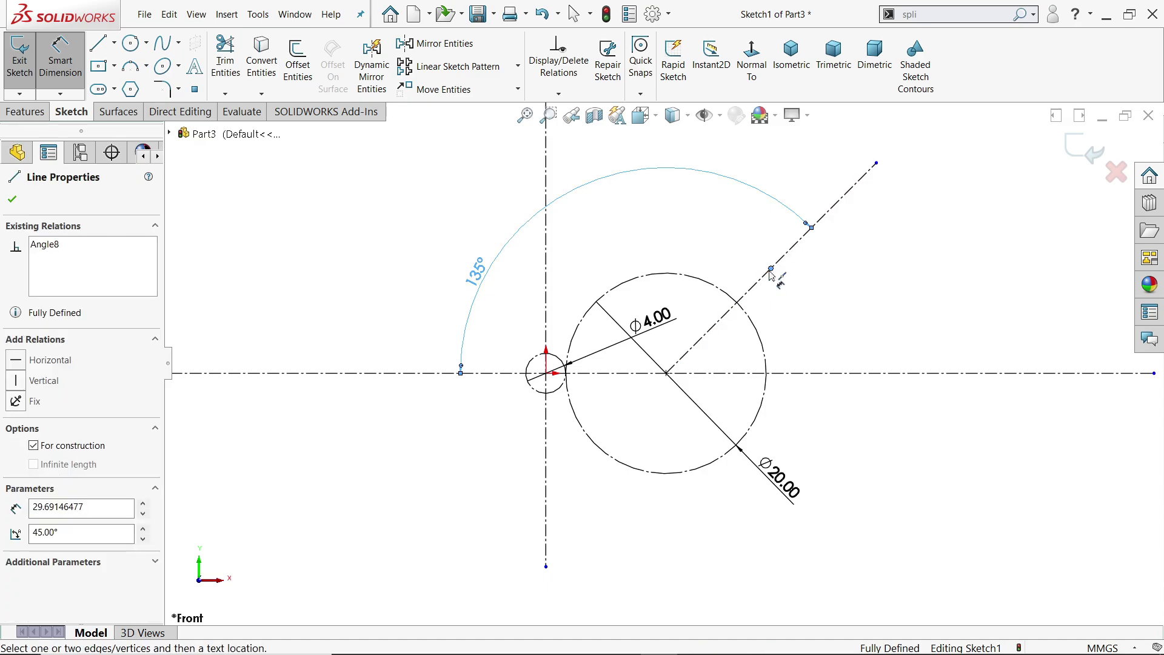
key("Escape")
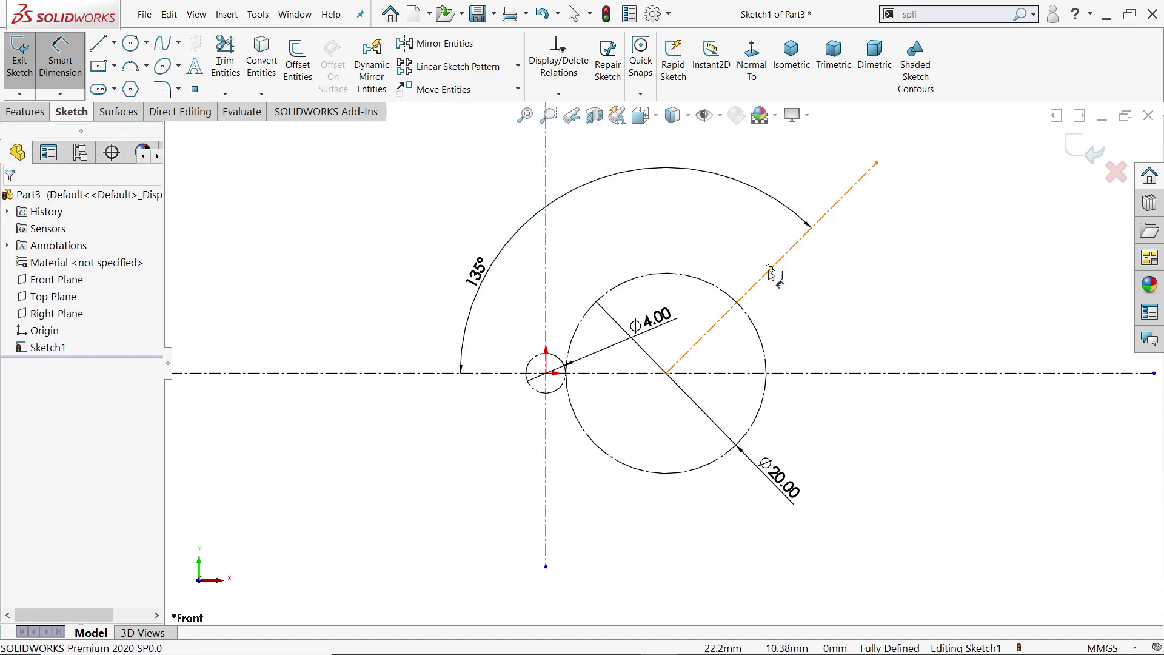
left_click(765, 284)
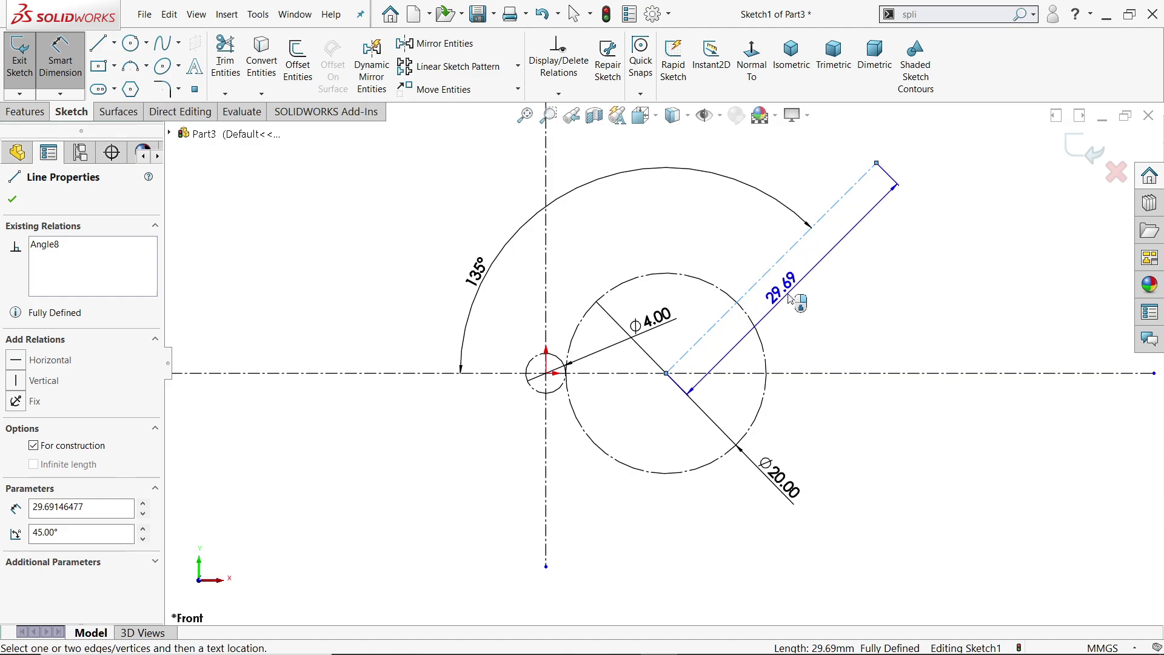
left_click(797, 300)
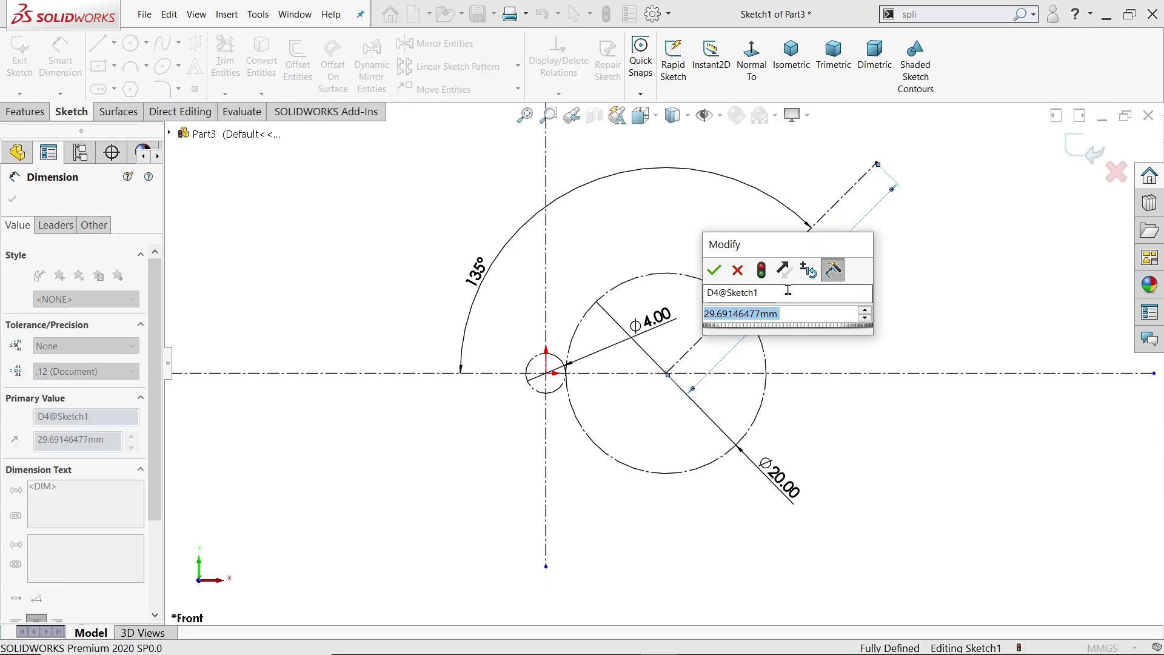
type("34")
key("Return")
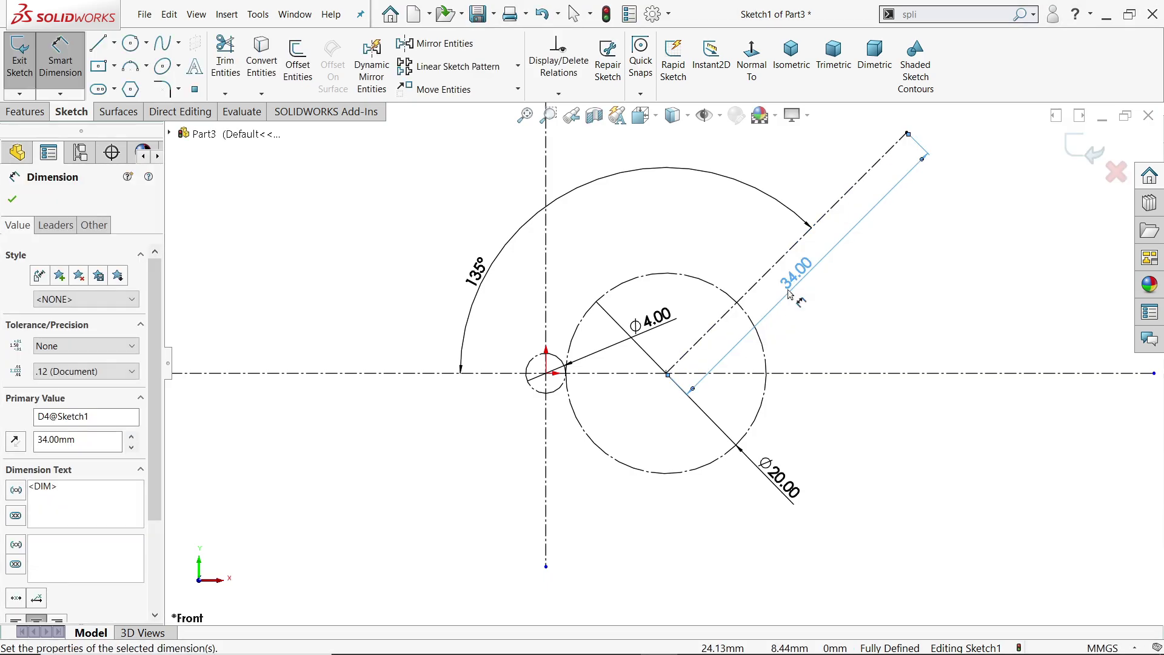
scroll(789, 294, "up", 2)
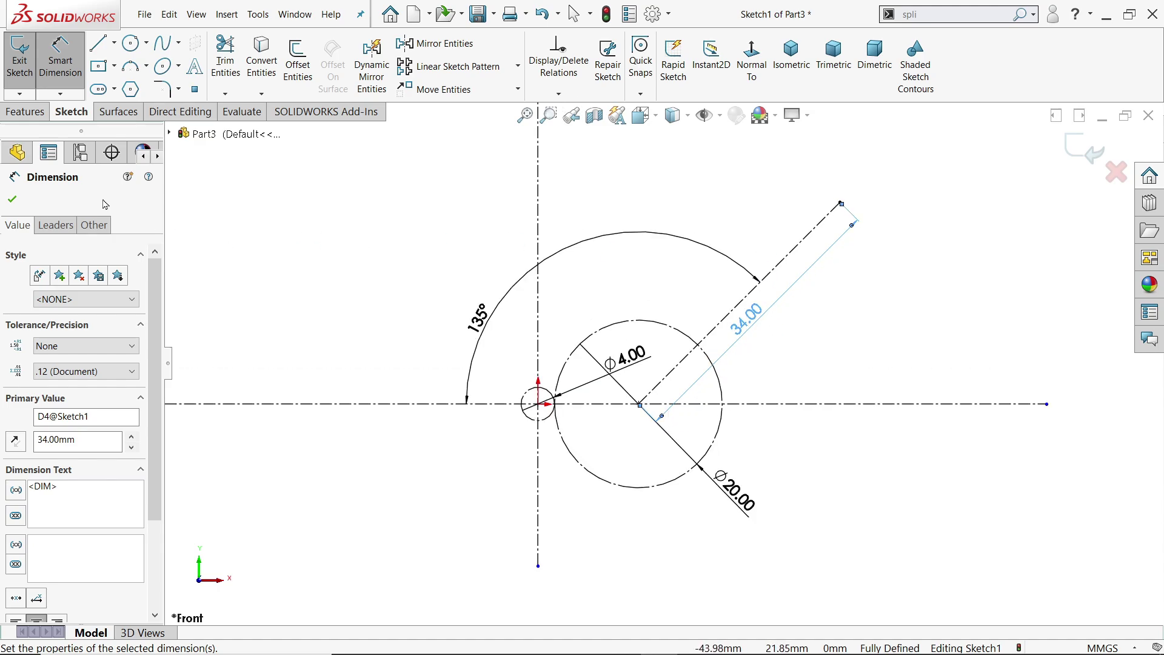
Step: Add a Ø16.42 construction circle centred on the angled line, tangent to the Ø20 circle
left_click(131, 44)
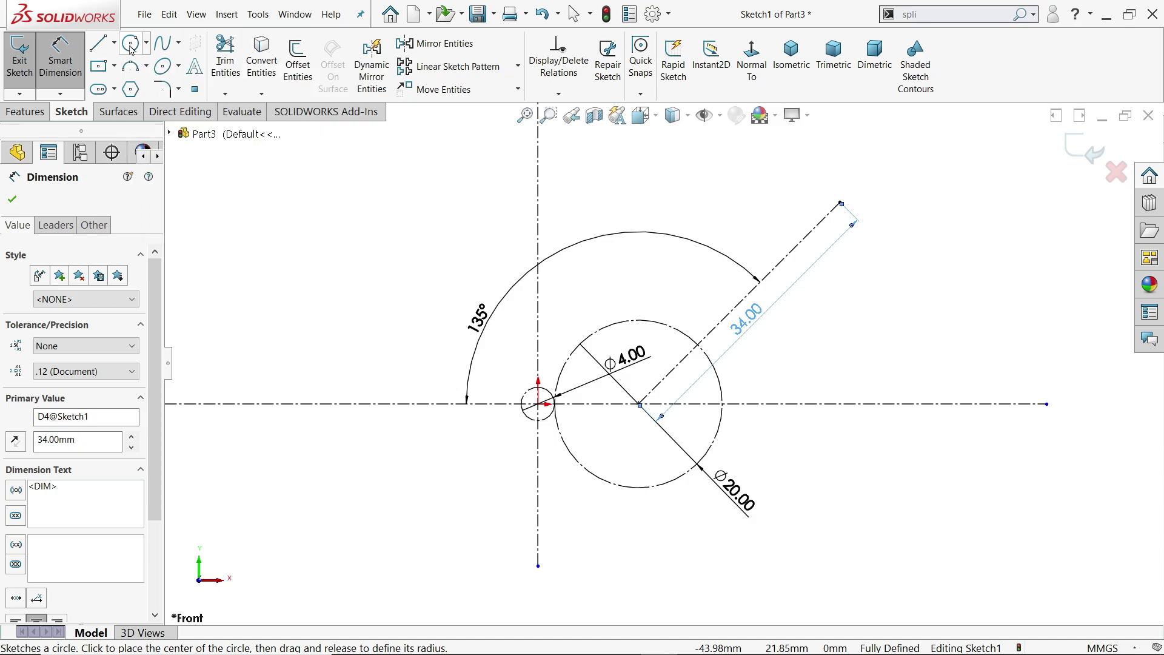
left_click(750, 300)
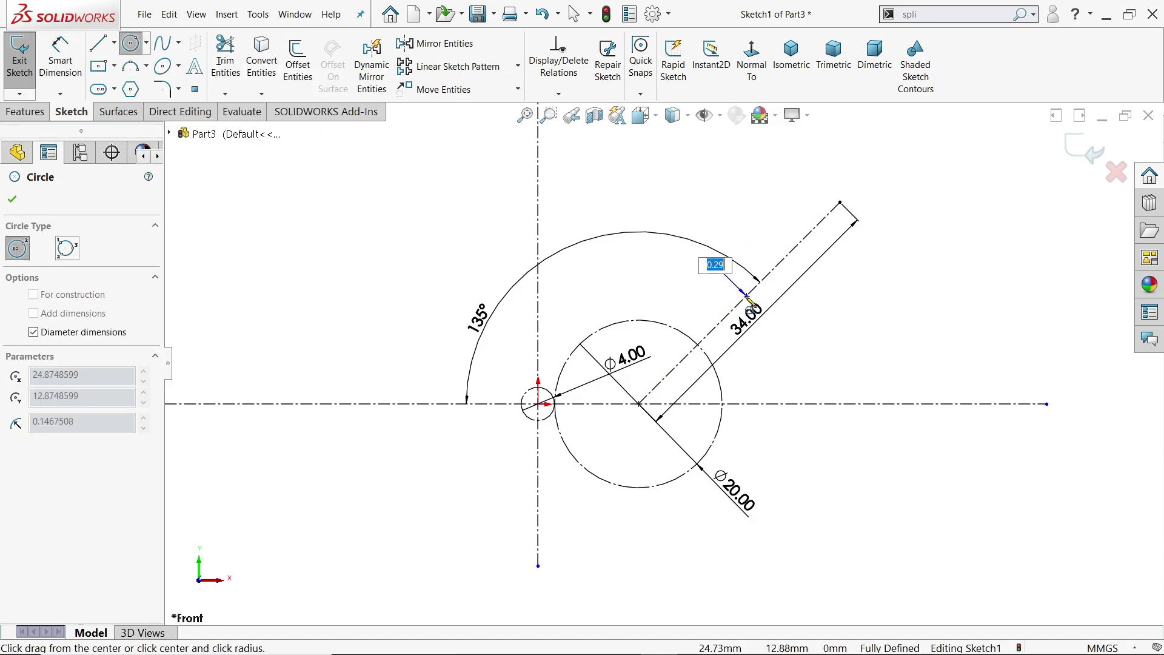
scroll(709, 298, "down", 5)
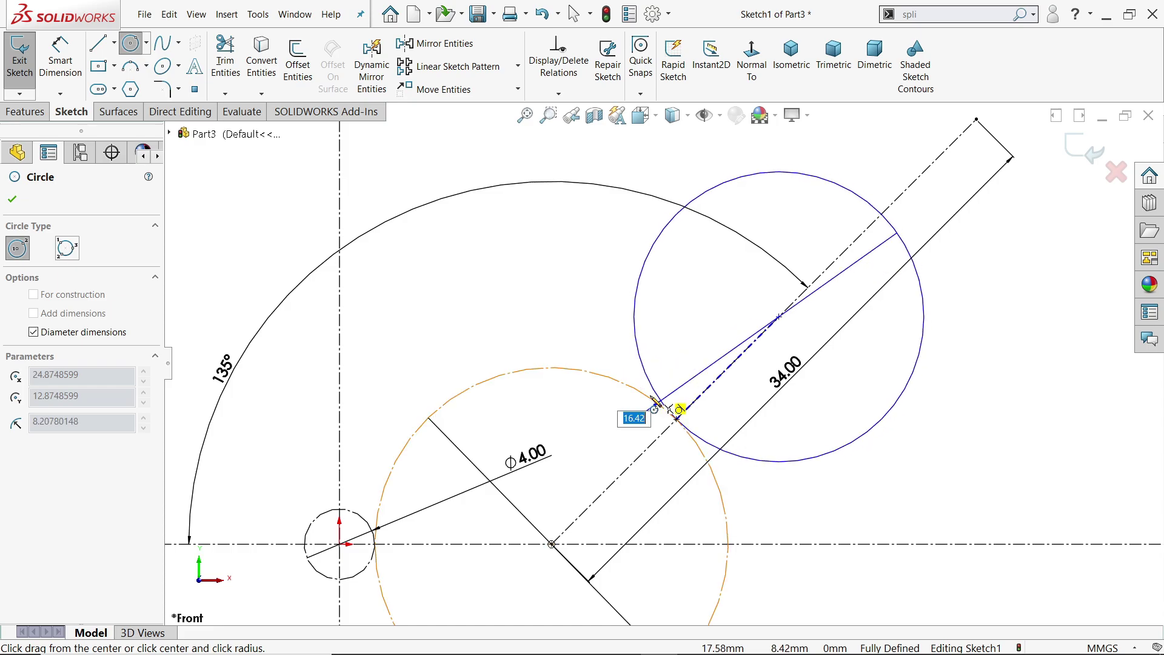
left_click(654, 400)
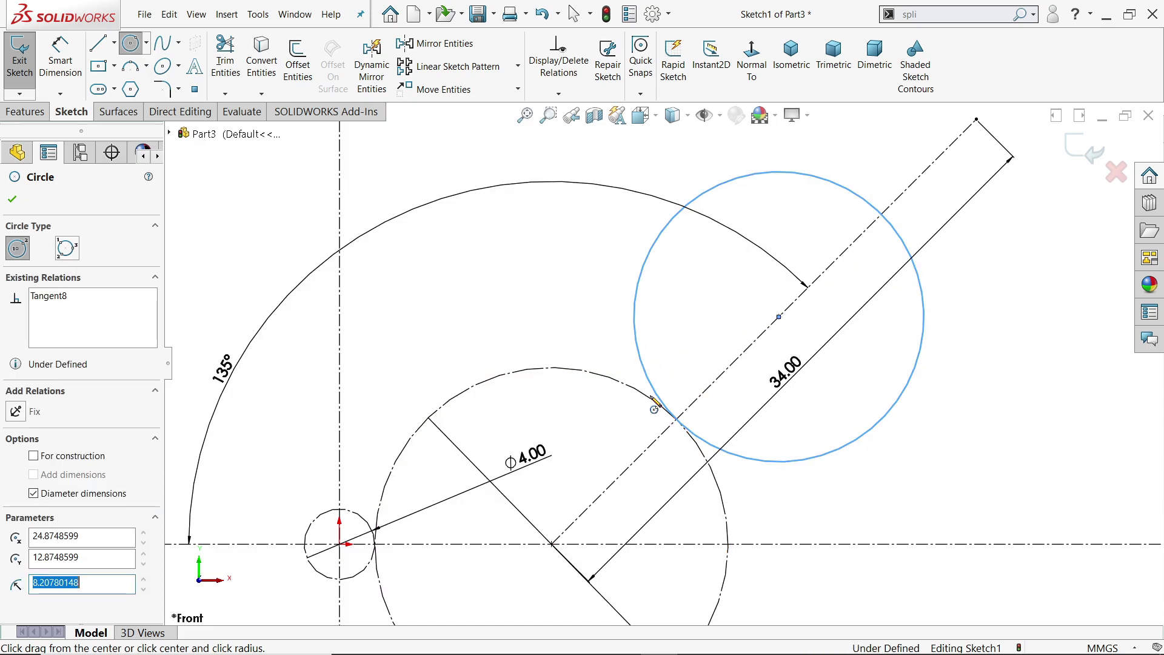
right_click(559, 281)
left_click(580, 286)
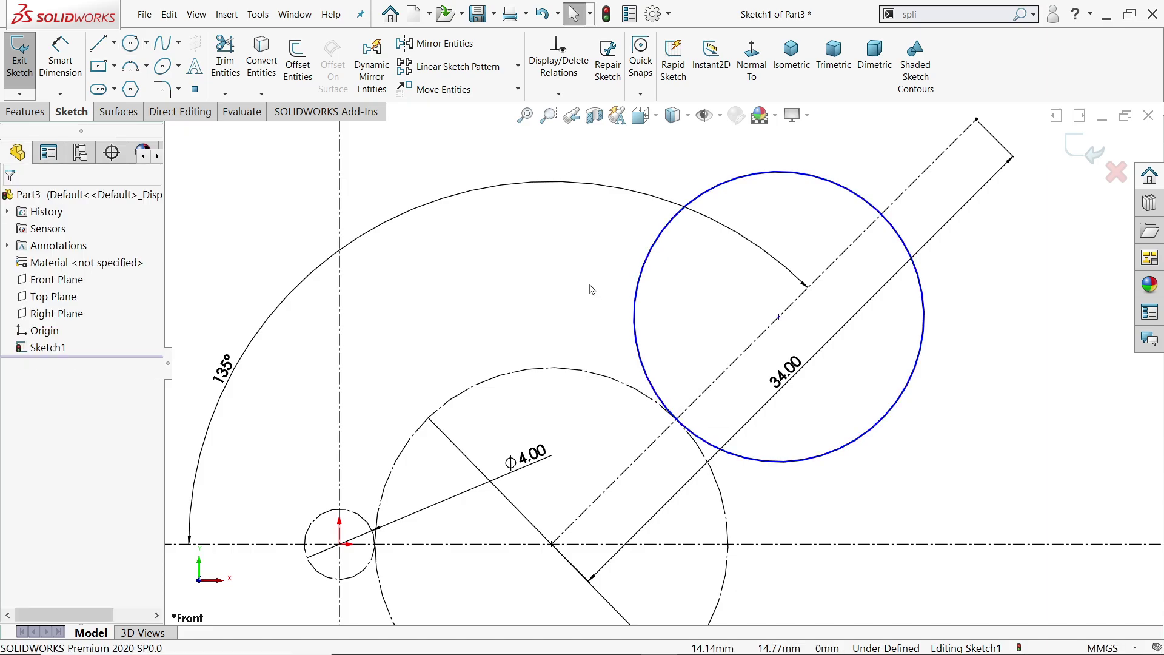
left_click(643, 292)
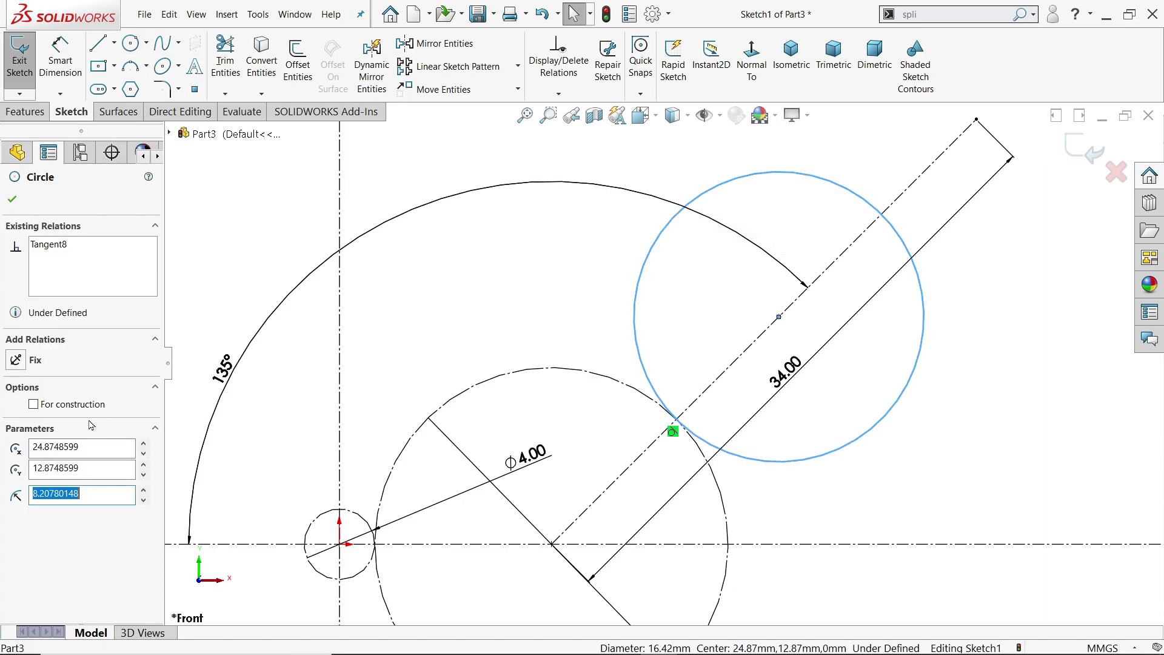
left_click(66, 405)
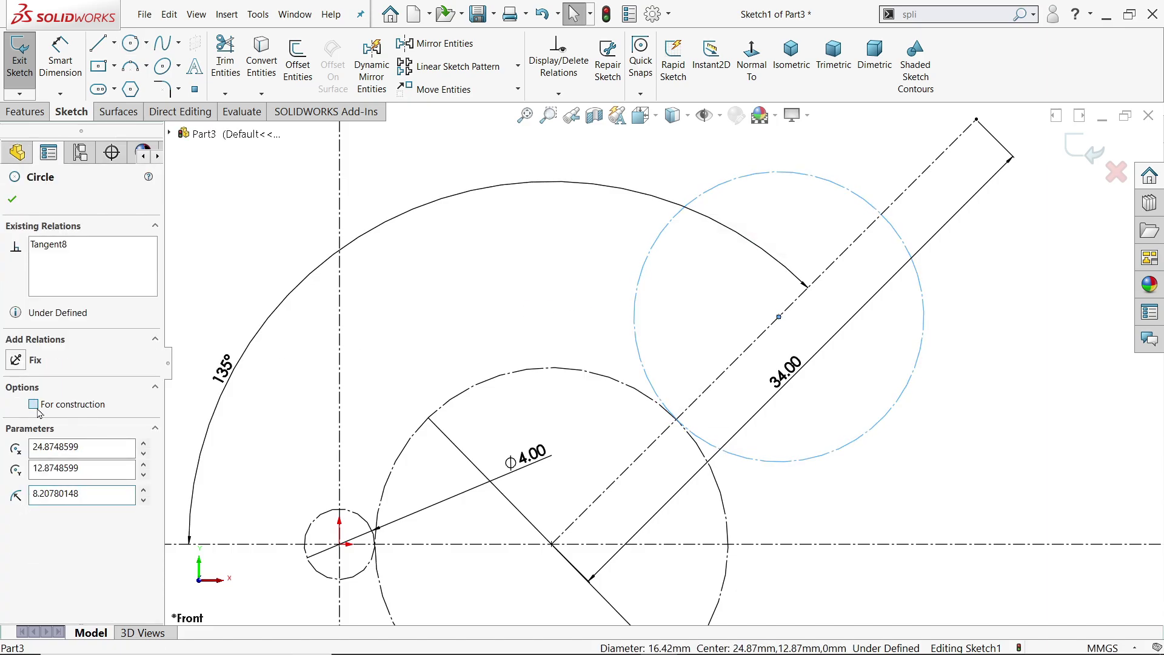
left_click(11, 199)
key("f")
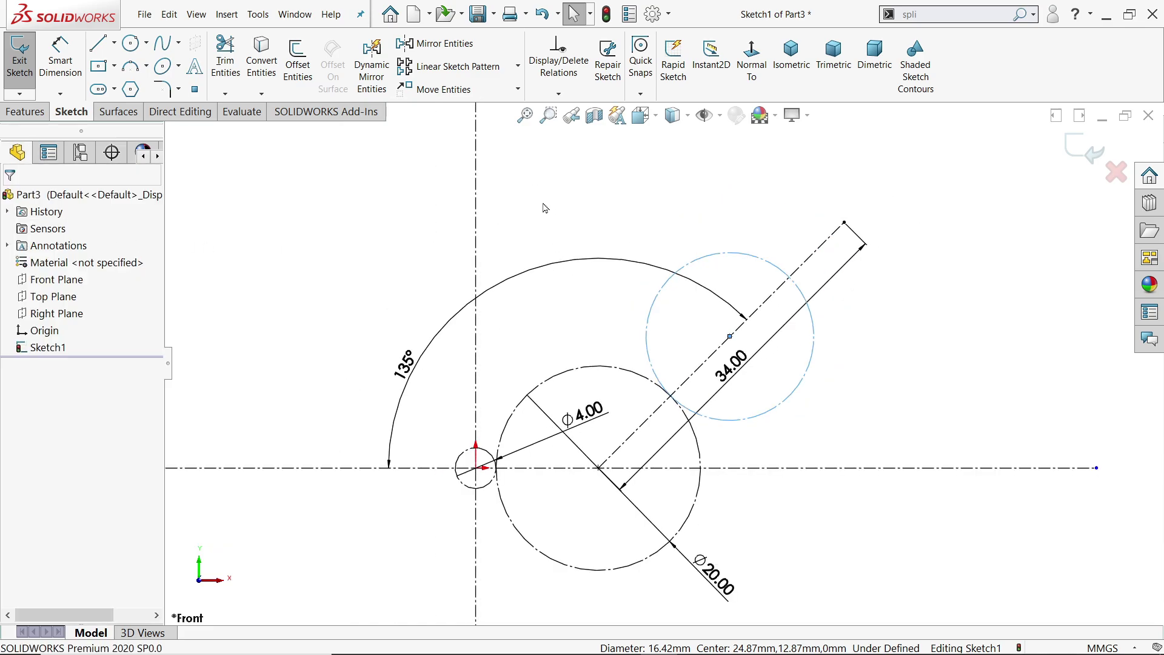
Step: Draw a Ø32 construction circle at the end of the 34 mm line
left_click(369, 187)
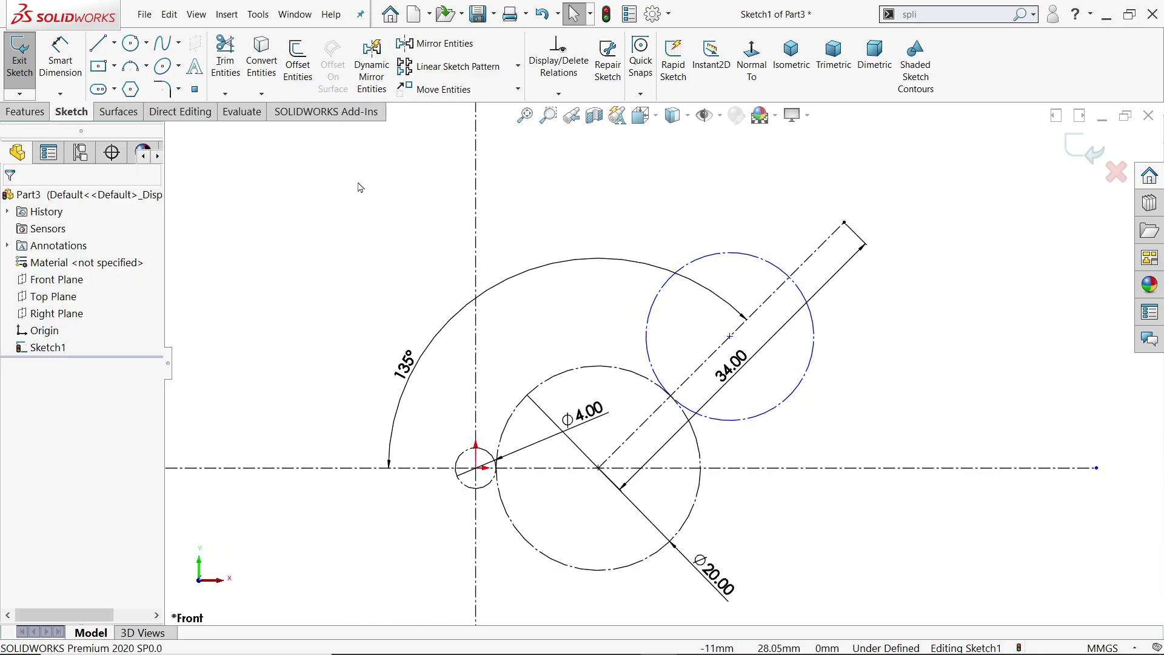
left_click(130, 42)
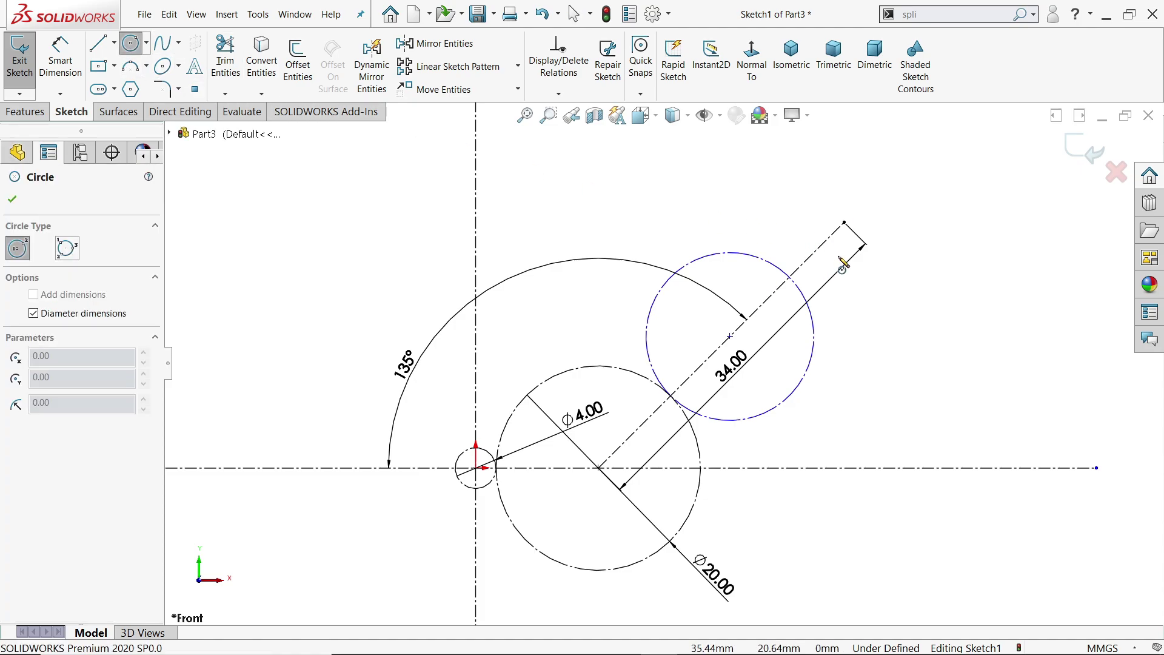
left_click(844, 223)
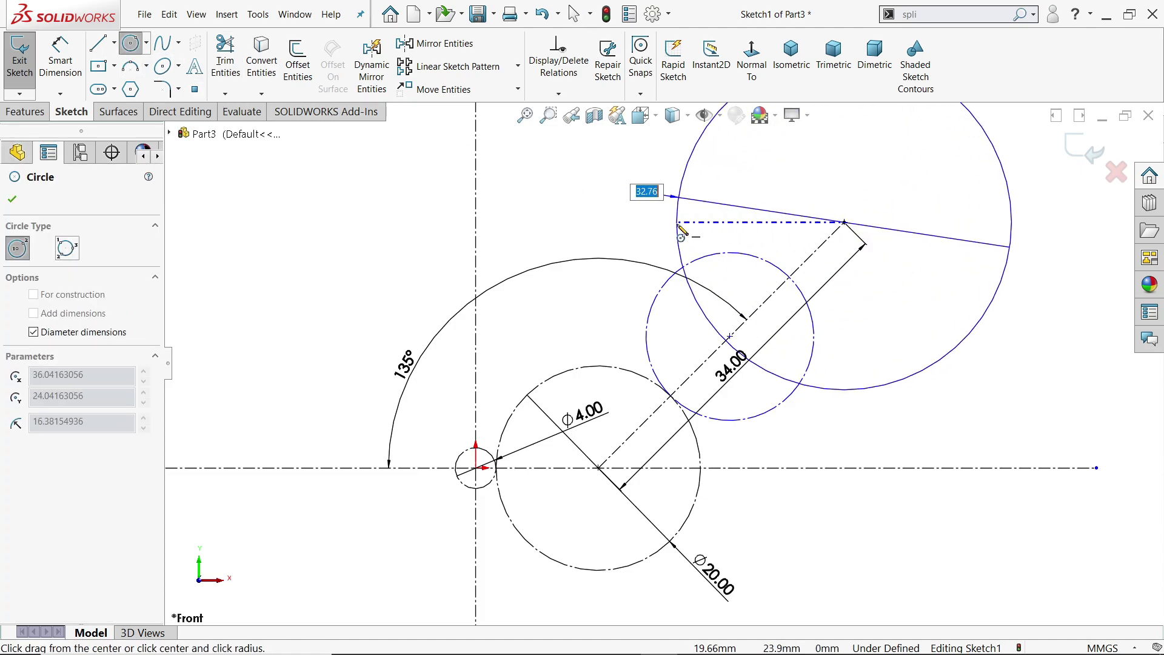
type("16*2")
key("Return")
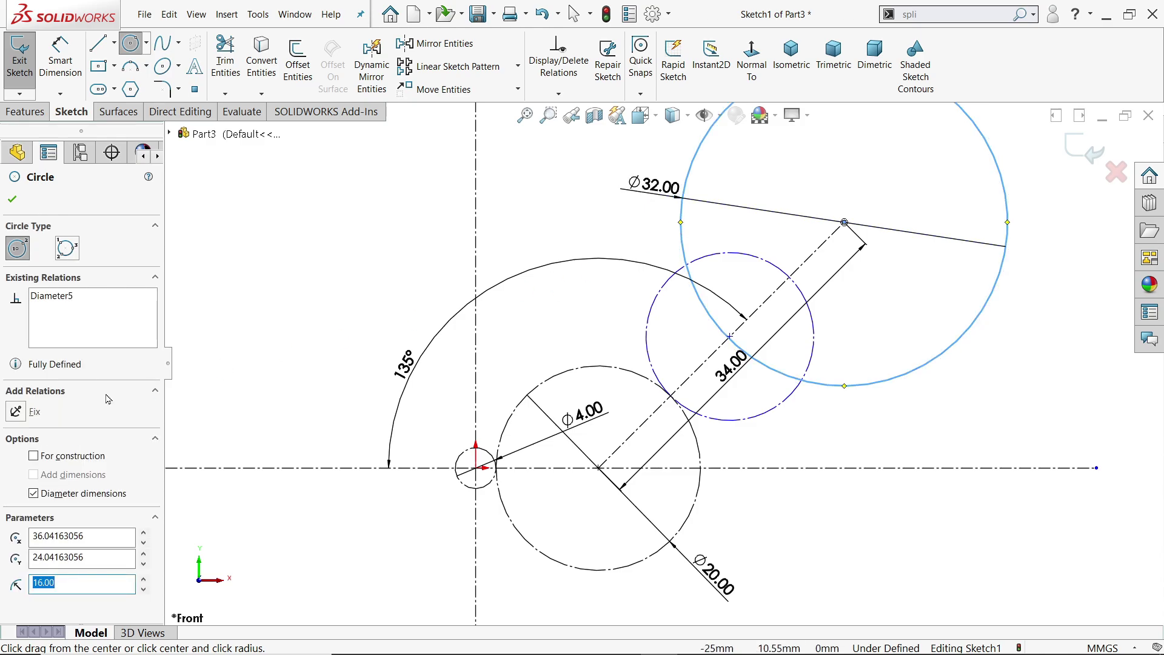
left_click(34, 456)
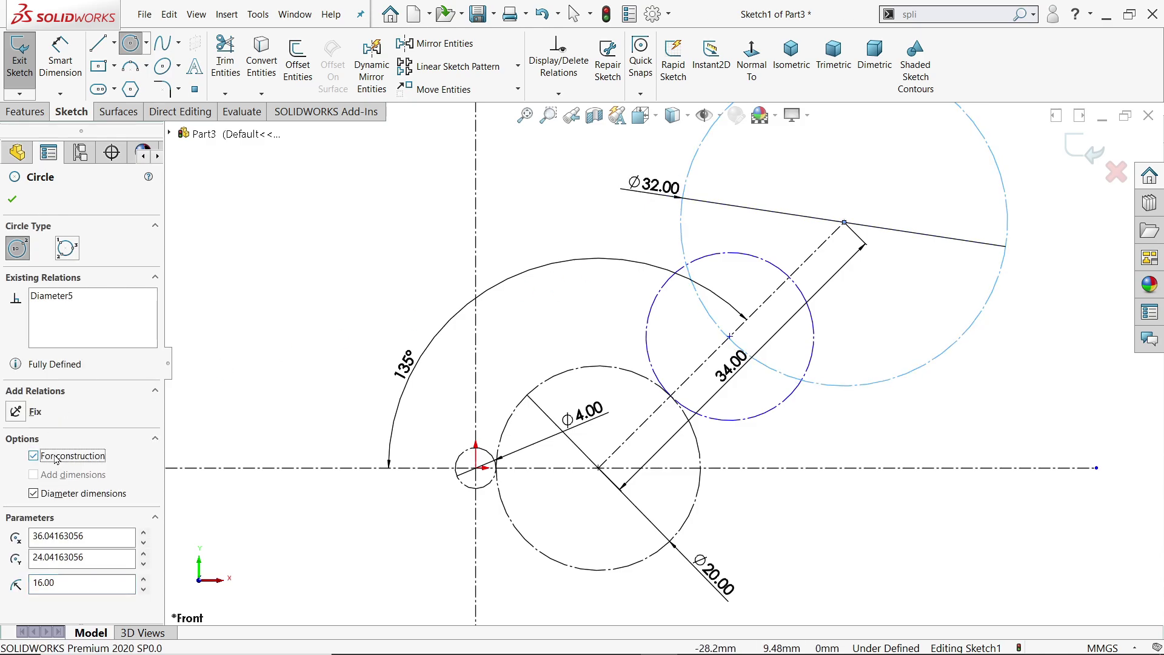
left_click(13, 199)
middle_click_drag(792, 352, 767, 356, "ctrl")
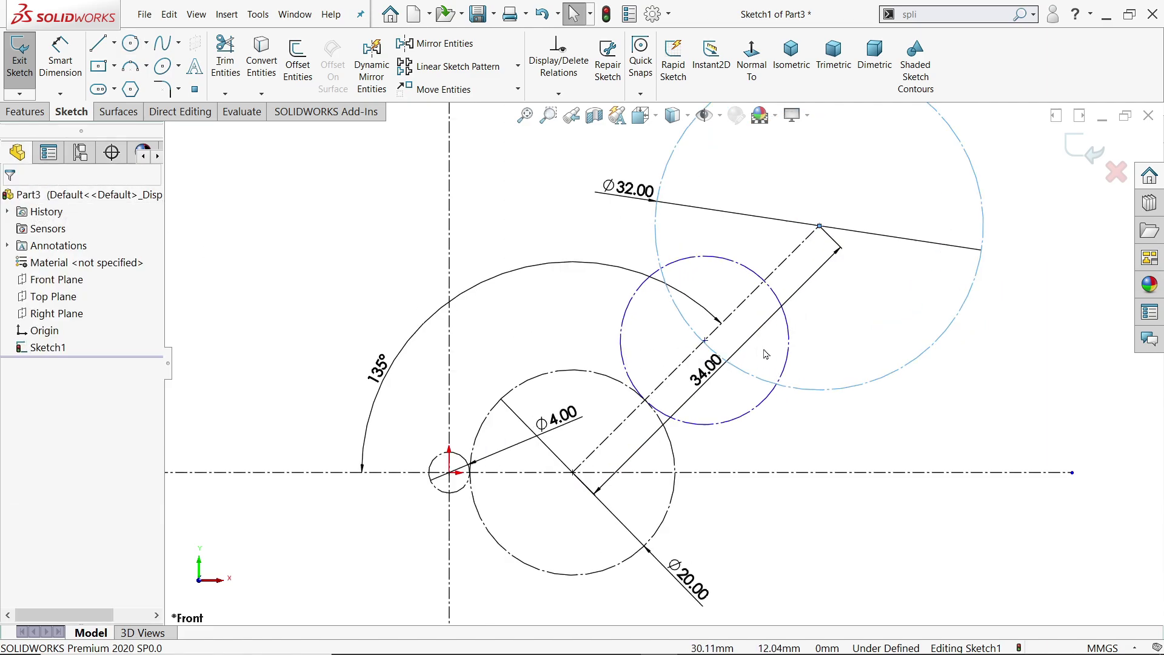
Step: Dimension the small tangent circle to Ø12, then return to the Apple logo reference
left_click(60, 60)
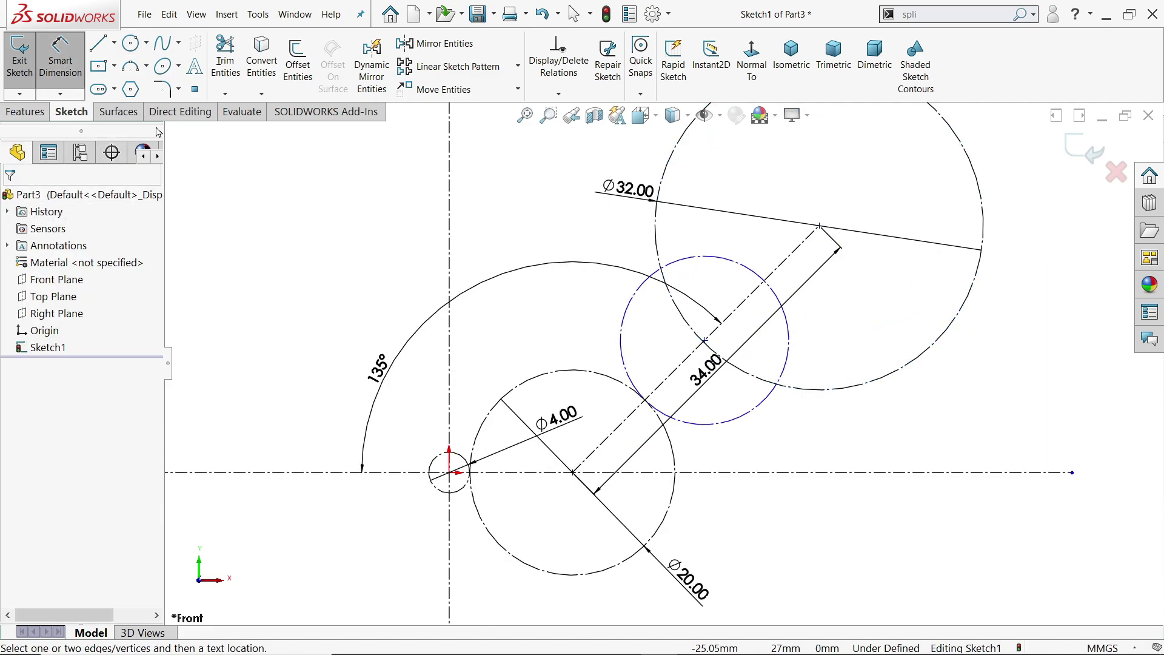
left_click(750, 417)
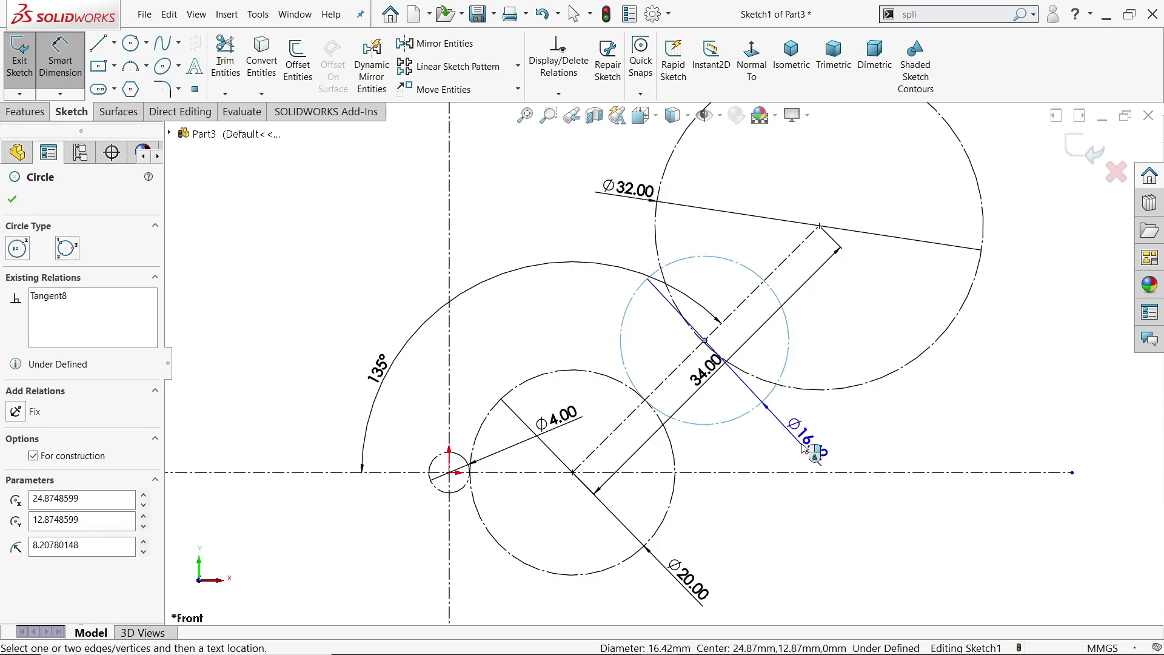
left_click(807, 449)
type("12")
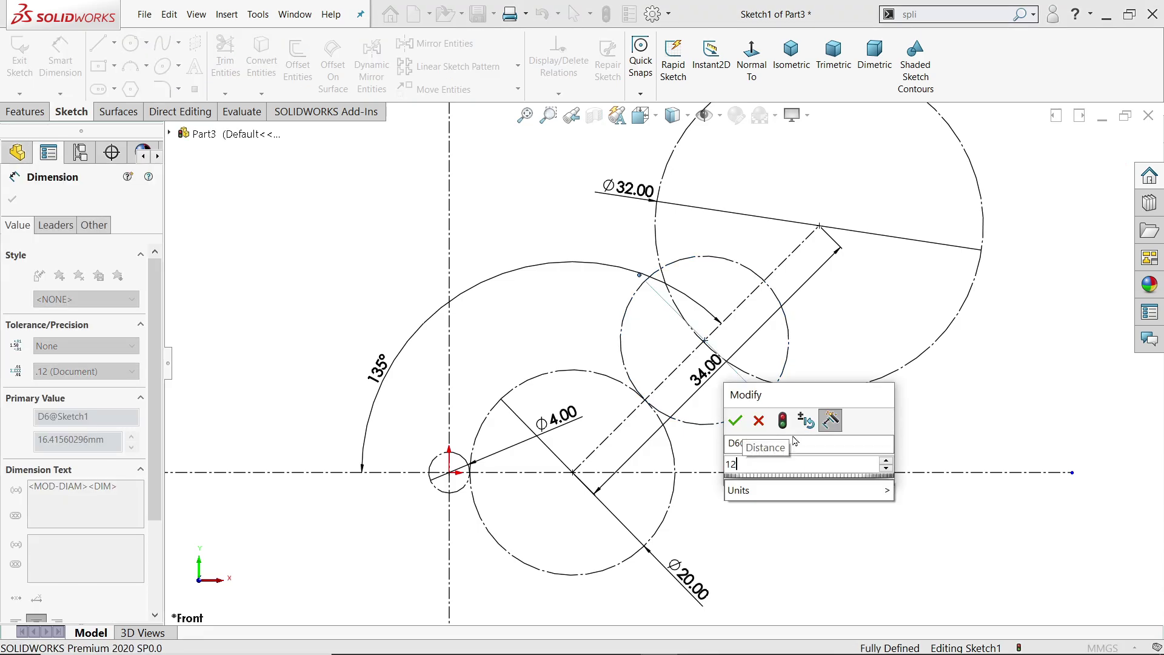
left_click(735, 420)
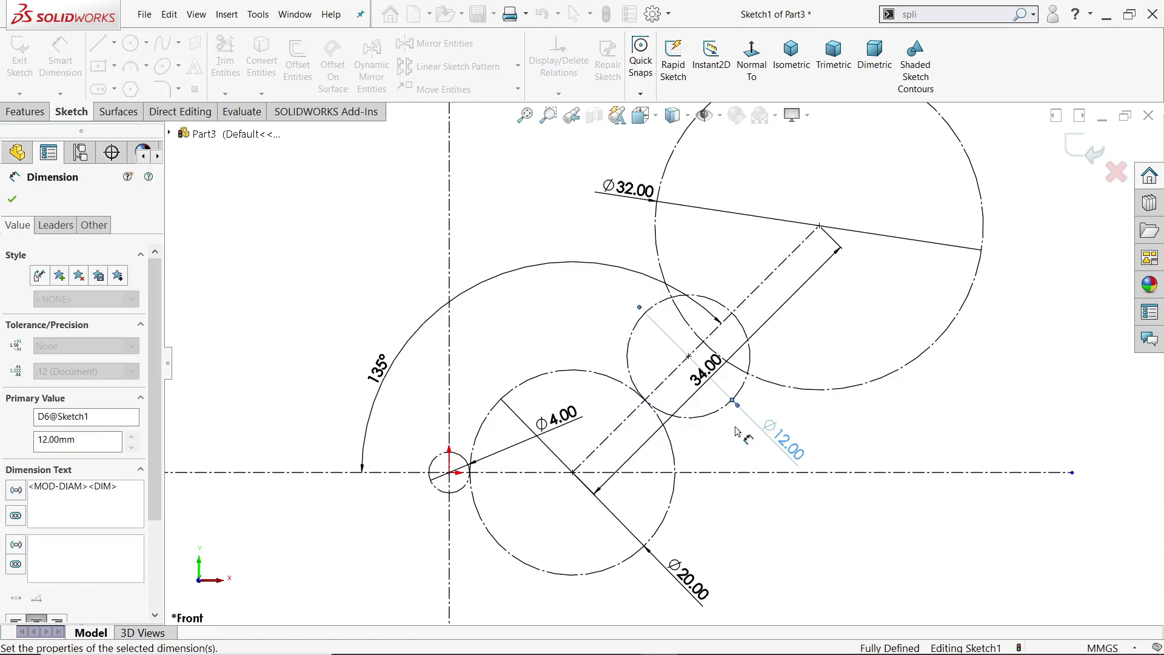
right_click(731, 513)
left_click(771, 556)
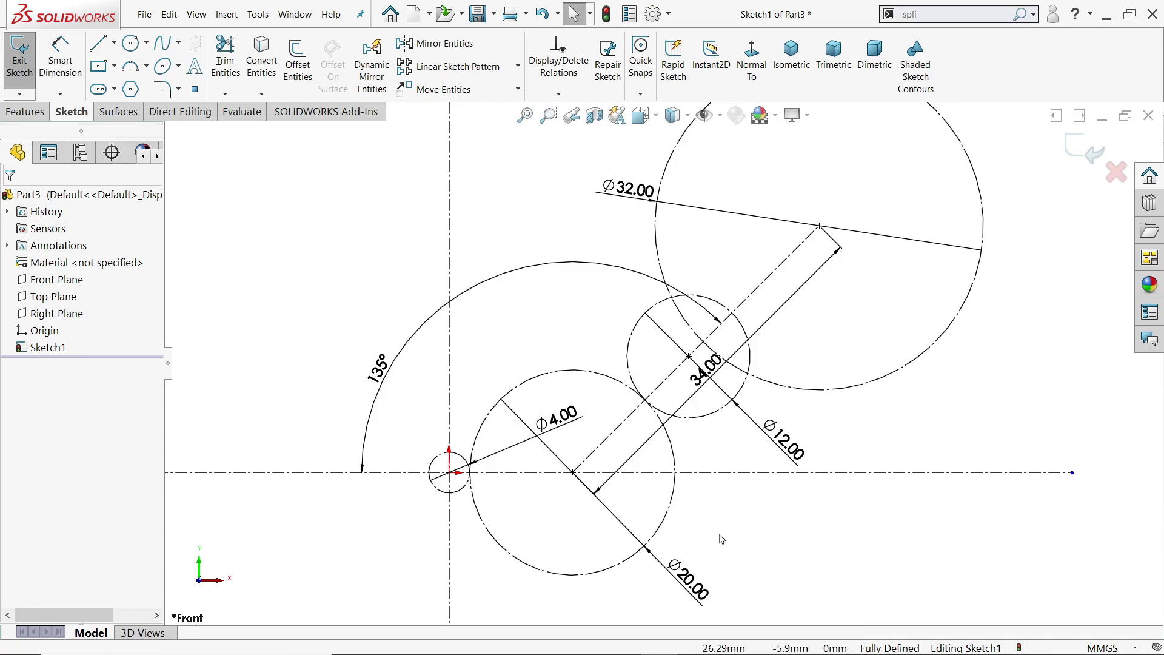
key("alt+Tab")
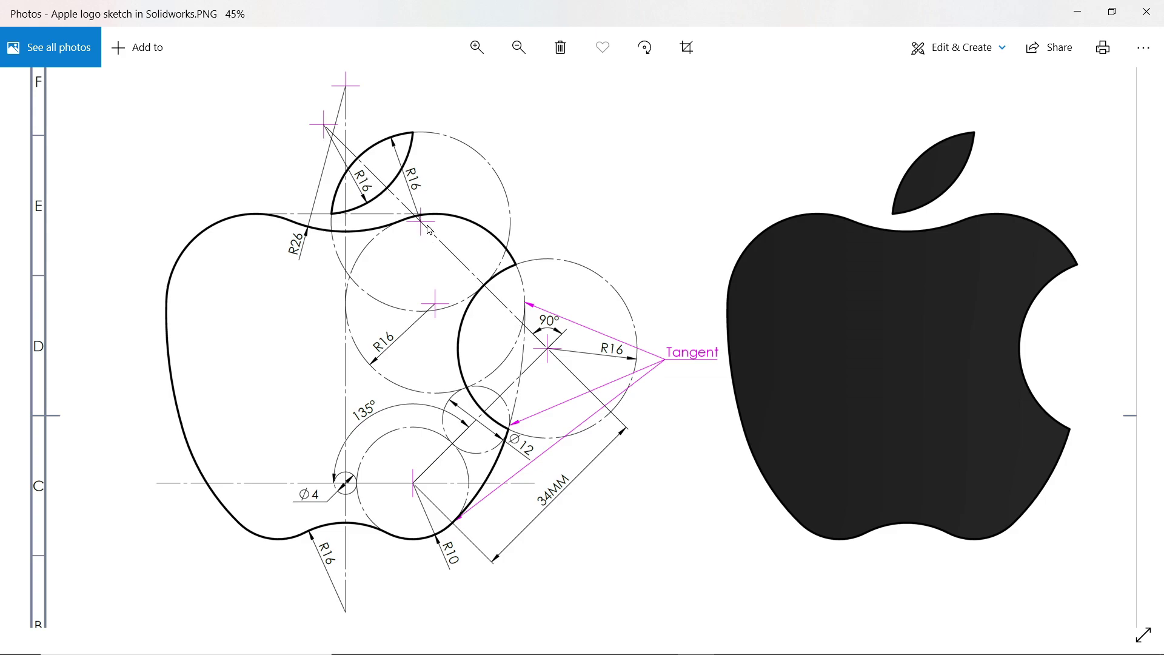
Step: Add a second Ø32 construction circle up and left of the first, reaching the vertical centerline
left_click(1079, 14)
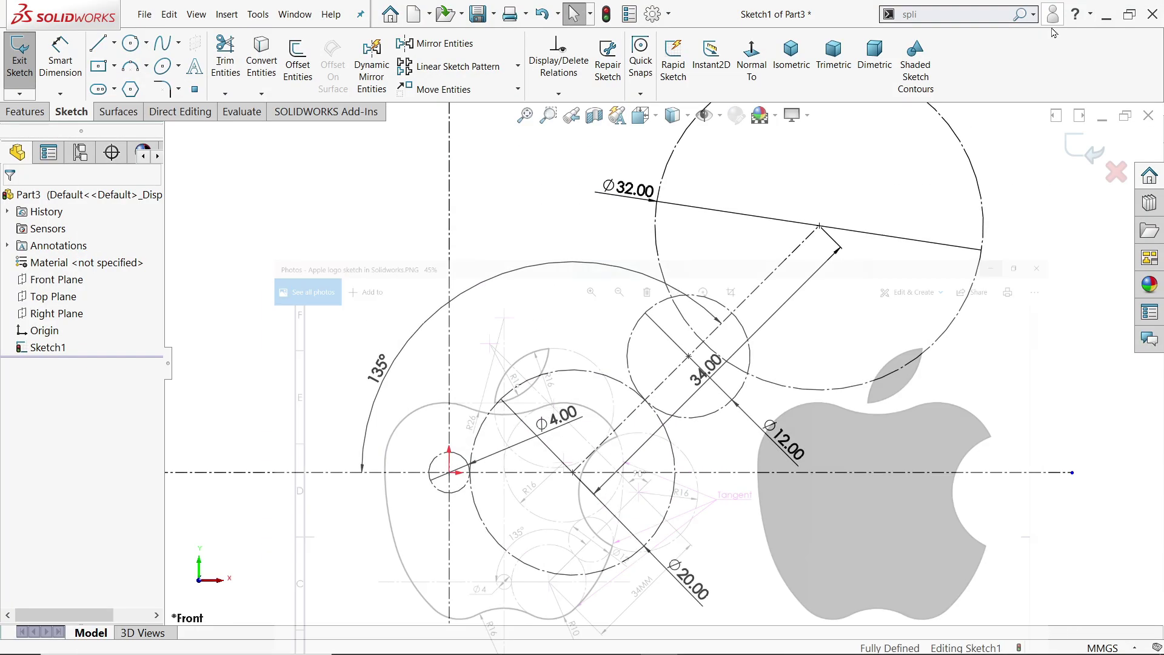
left_click(132, 44)
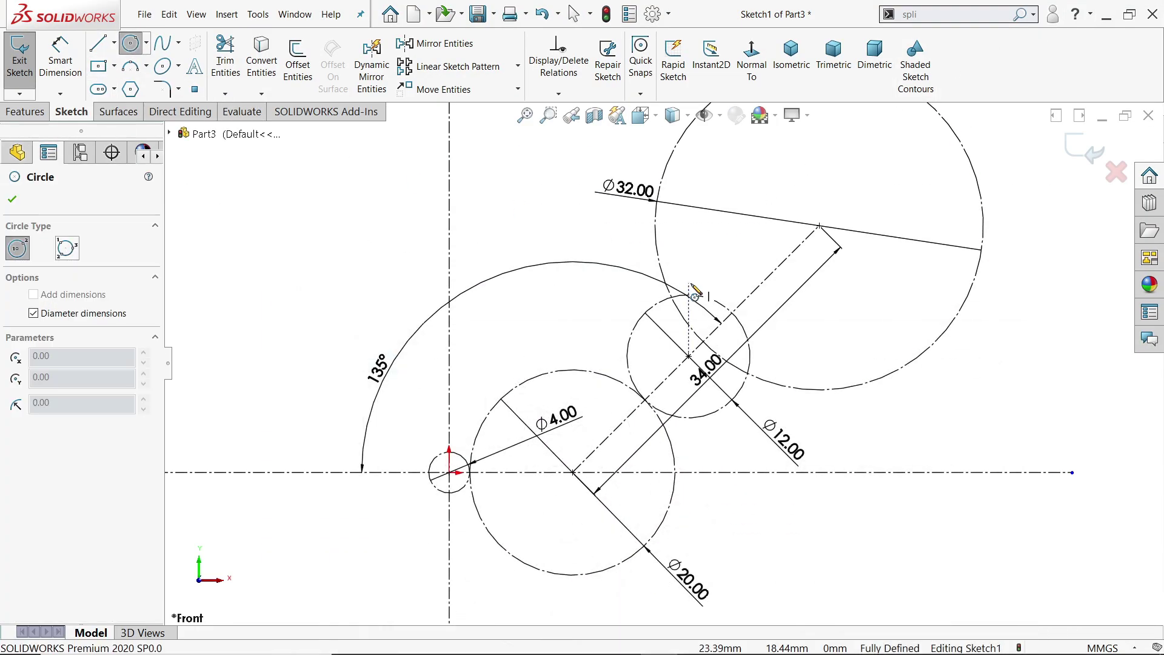
scroll(567, 209, "down", 2)
left_click(562, 201)
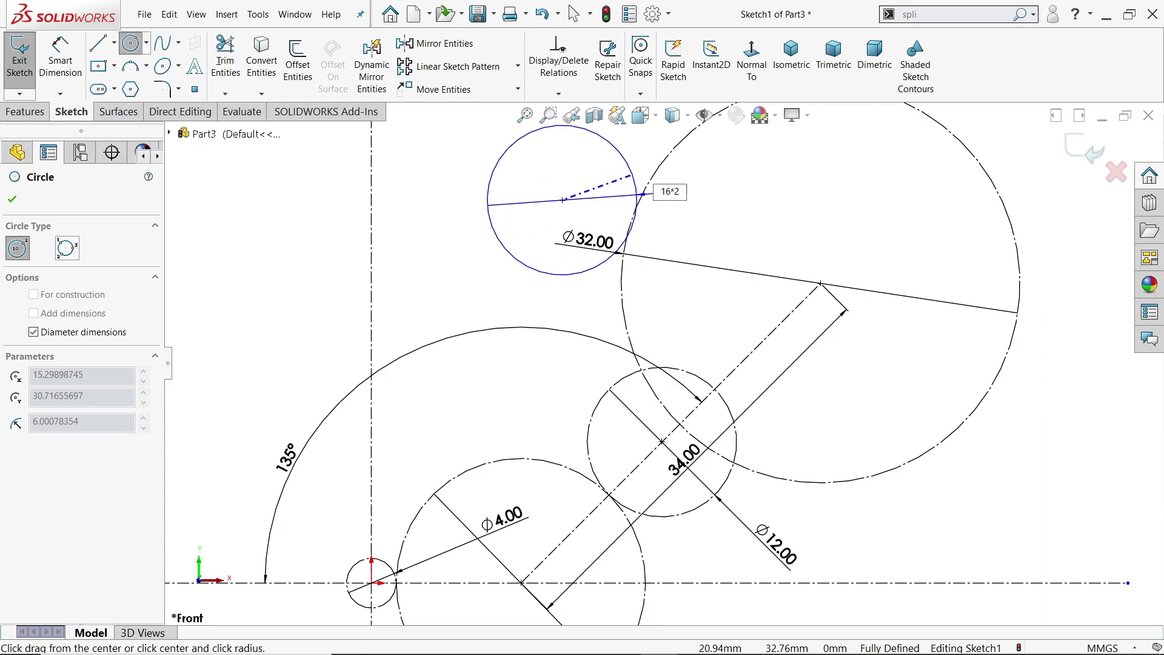
key("Return")
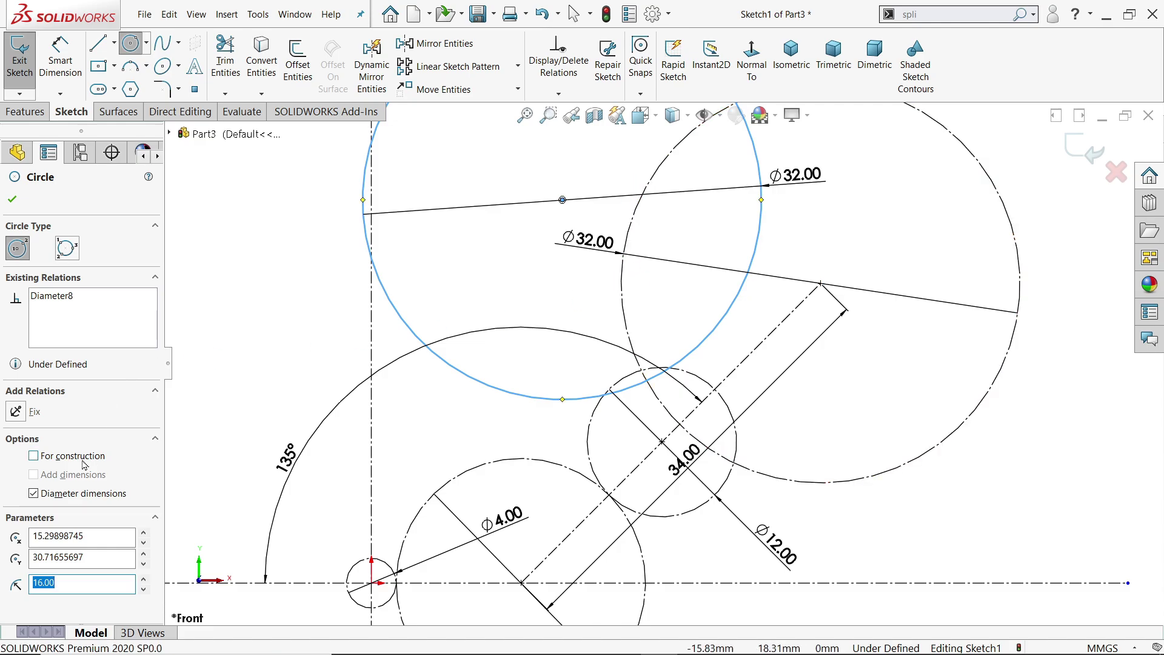
left_click(34, 456)
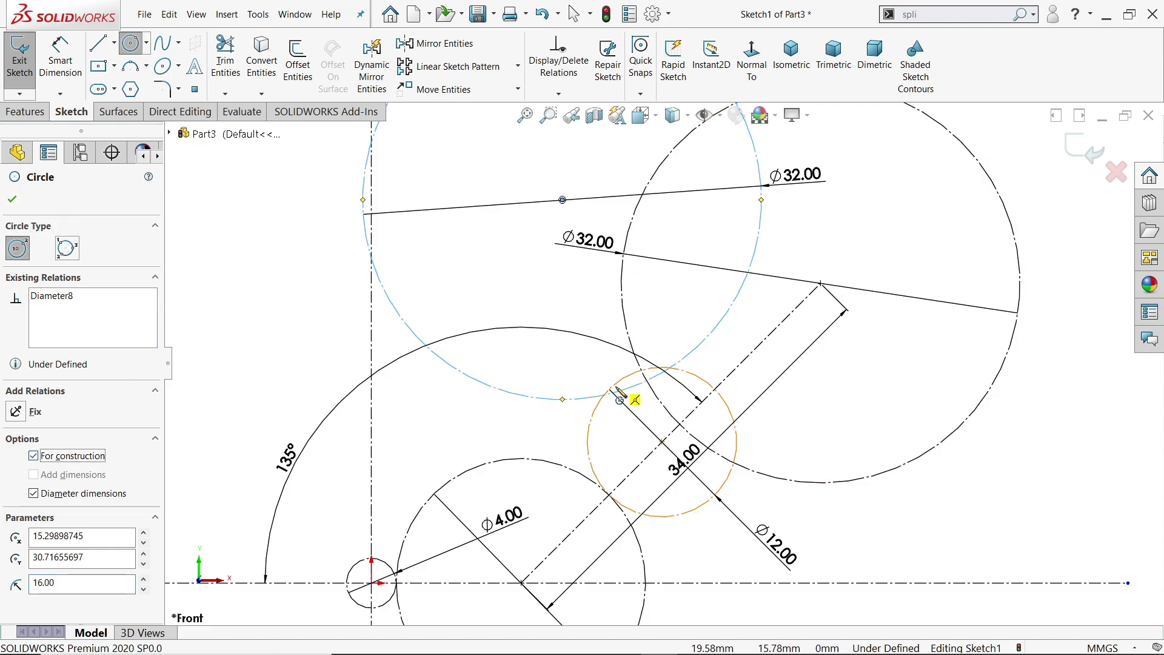
scroll(675, 190, "up", 3)
scroll(570, 209, "down", 3)
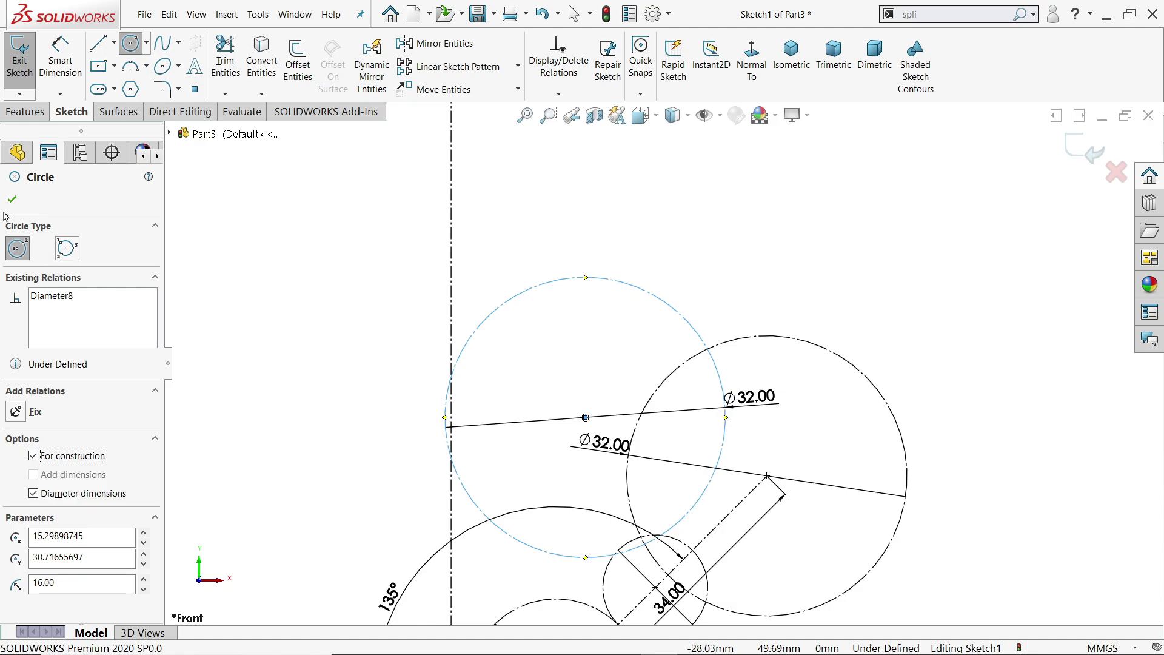
key("Escape")
left_click(114, 42)
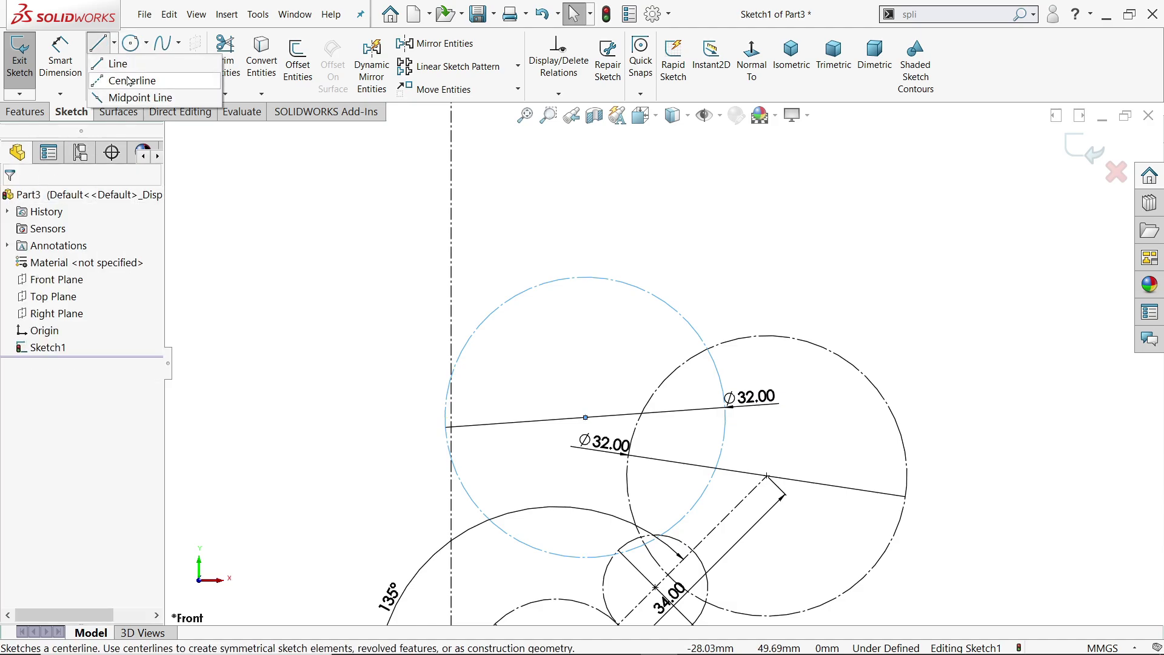
Step: Draw a construction centerline from the first Ø32 circle's centre up to the left
left_click(132, 80)
scroll(667, 419, "up", 2)
scroll(785, 458, "down", 2)
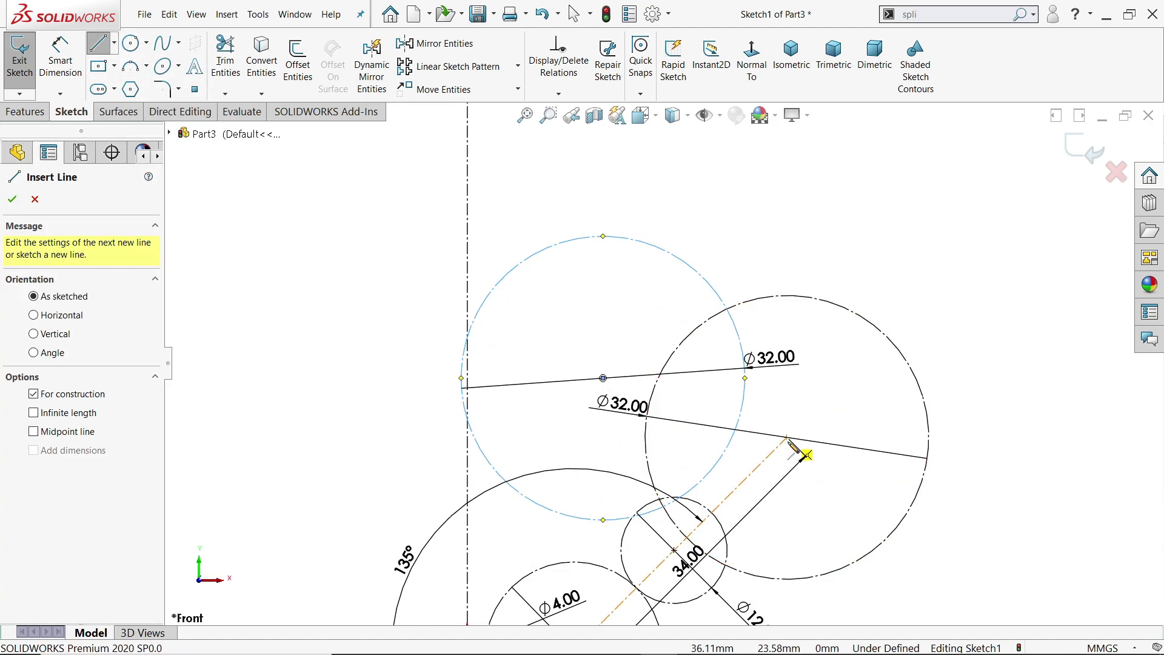
left_click(787, 437)
scroll(803, 448, "up", 3)
scroll(664, 367, "up", 2)
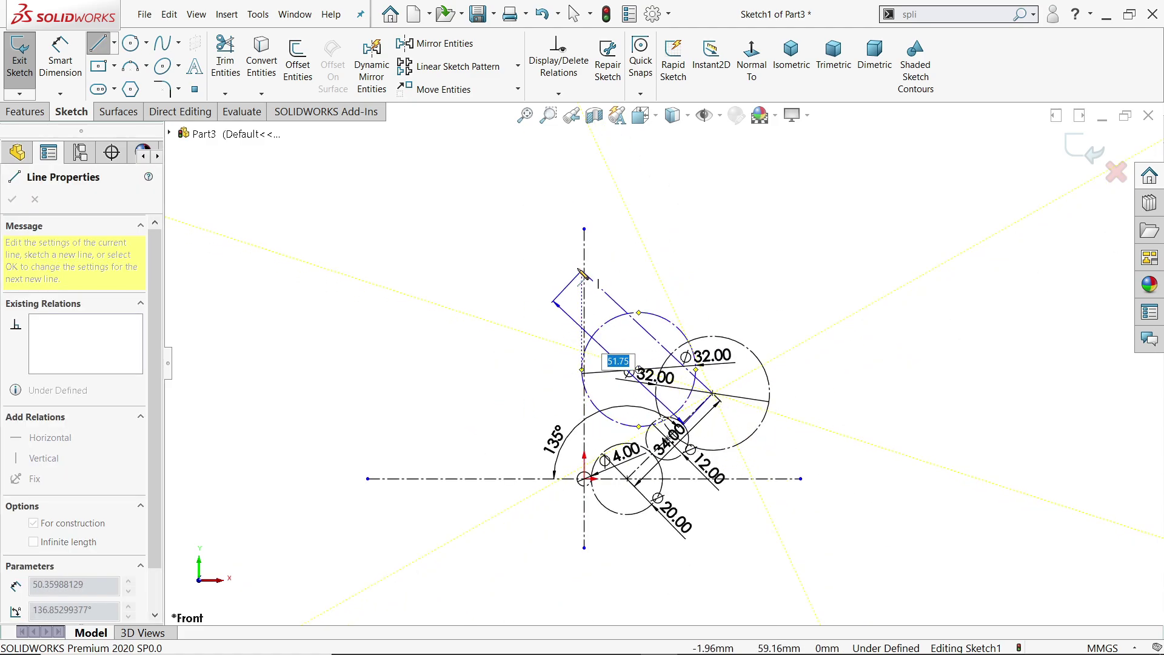
left_click(538, 228)
right_click(658, 197)
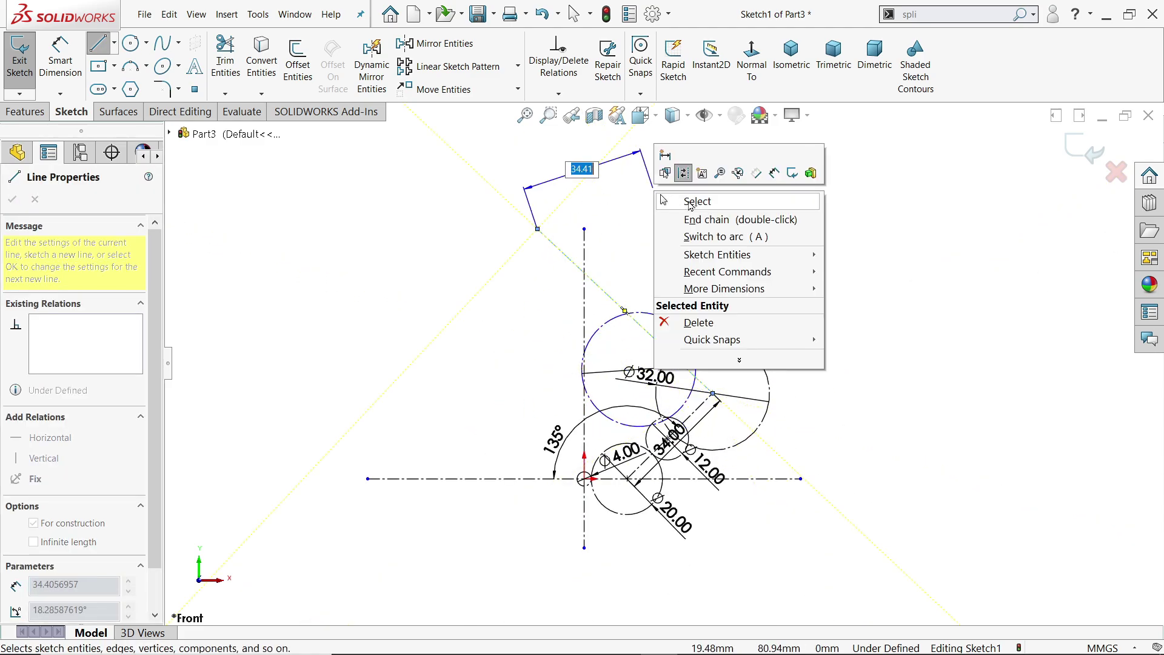
left_click(684, 202)
Step: Make the new centerline perpendicular to the 34 mm centerline
scroll(656, 345, "down", 3)
left_click(755, 431)
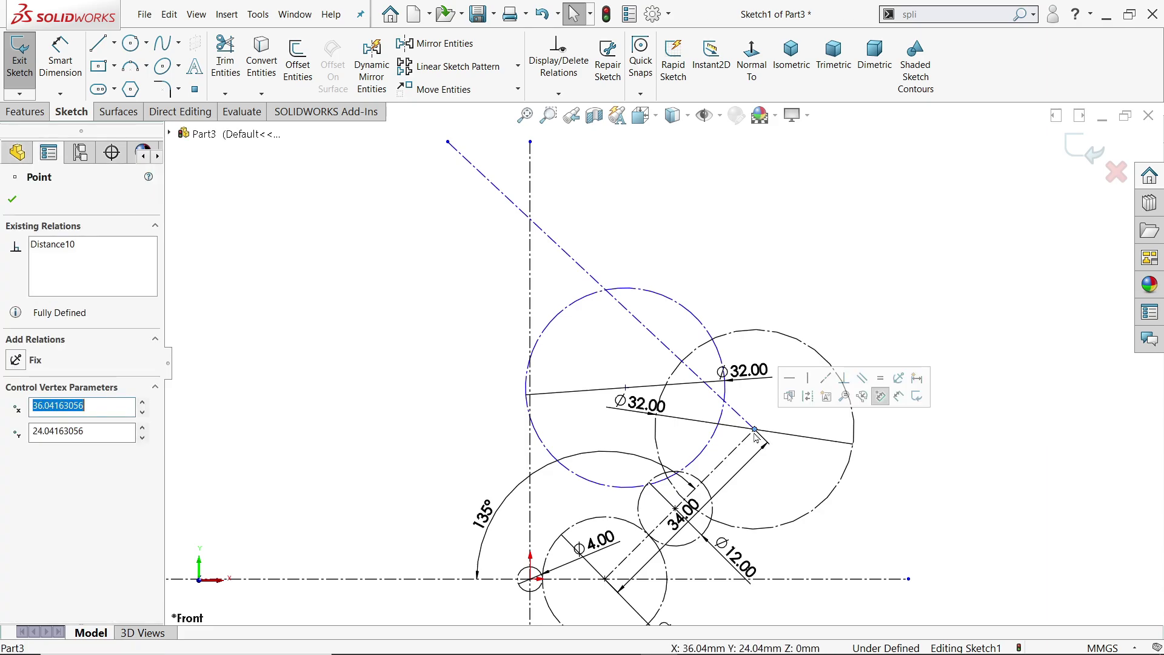
left_click(844, 379)
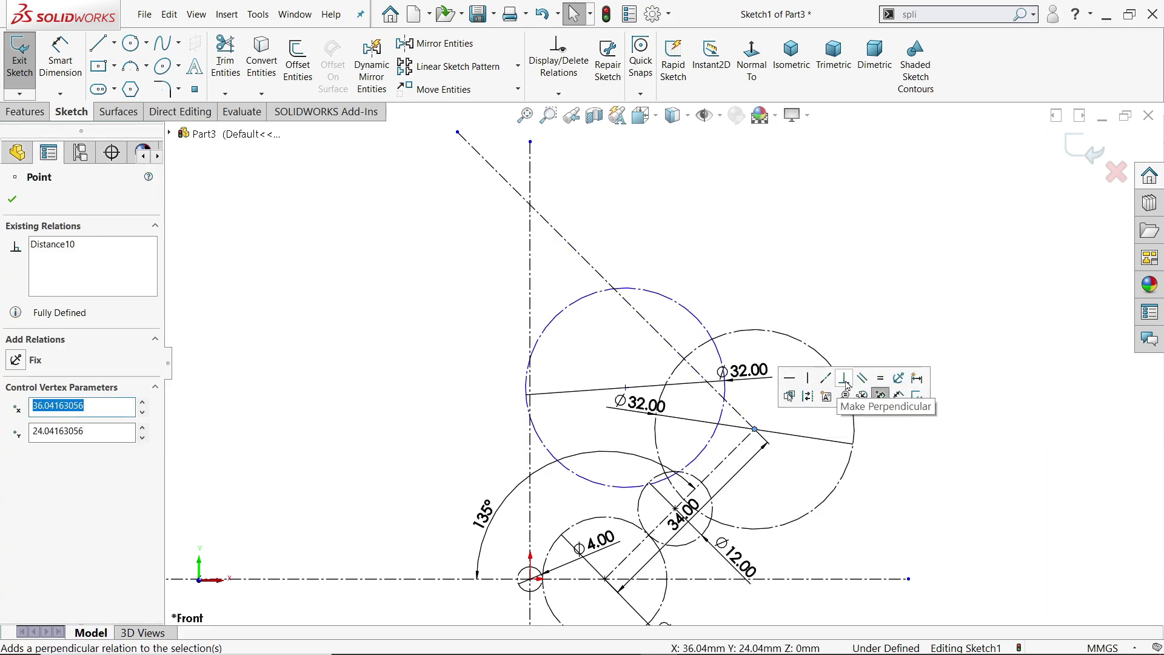
left_click(12, 199)
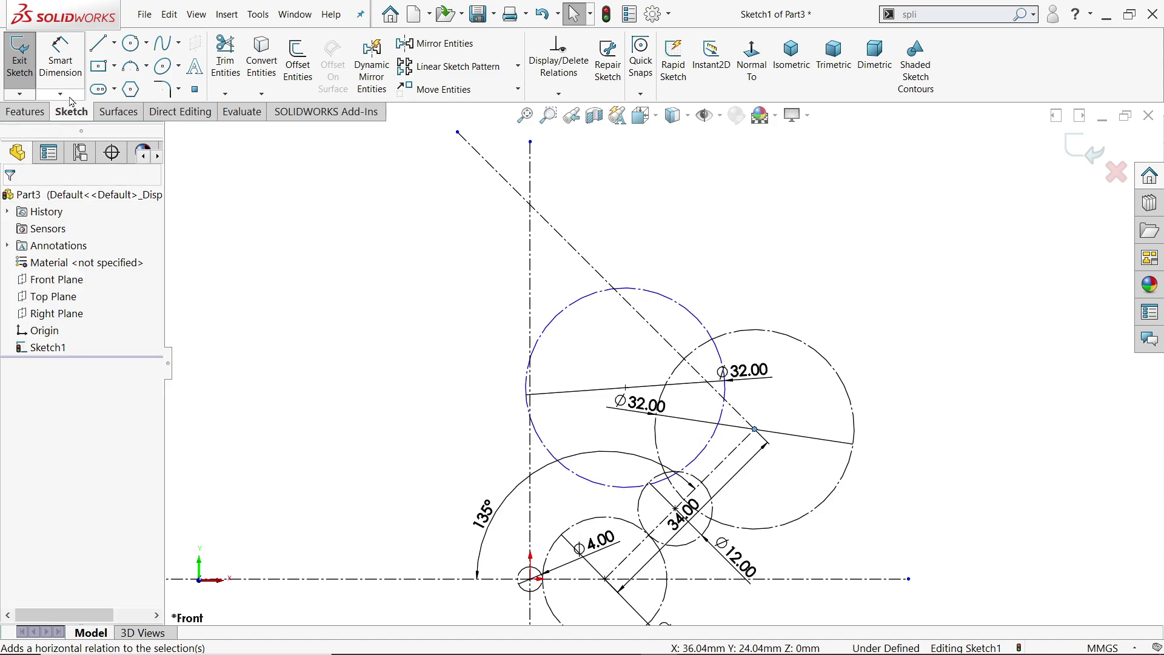
Step: Draw a Ø18 (16+2) circle centred on the diagonal centerline
left_click(131, 45)
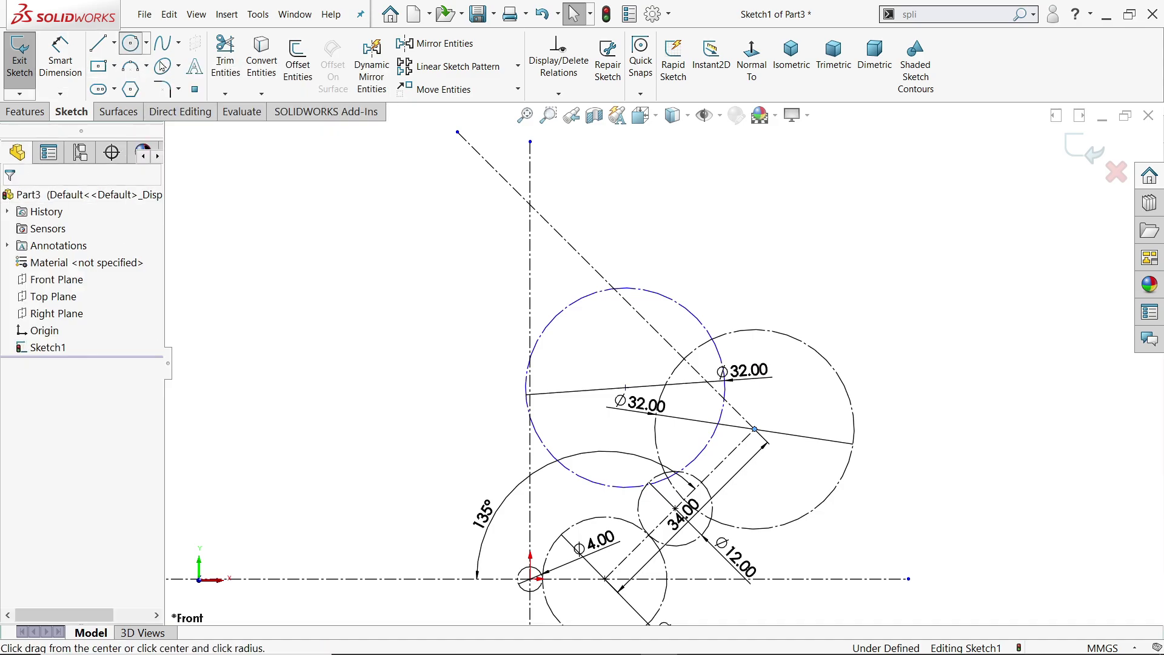
left_click(550, 224)
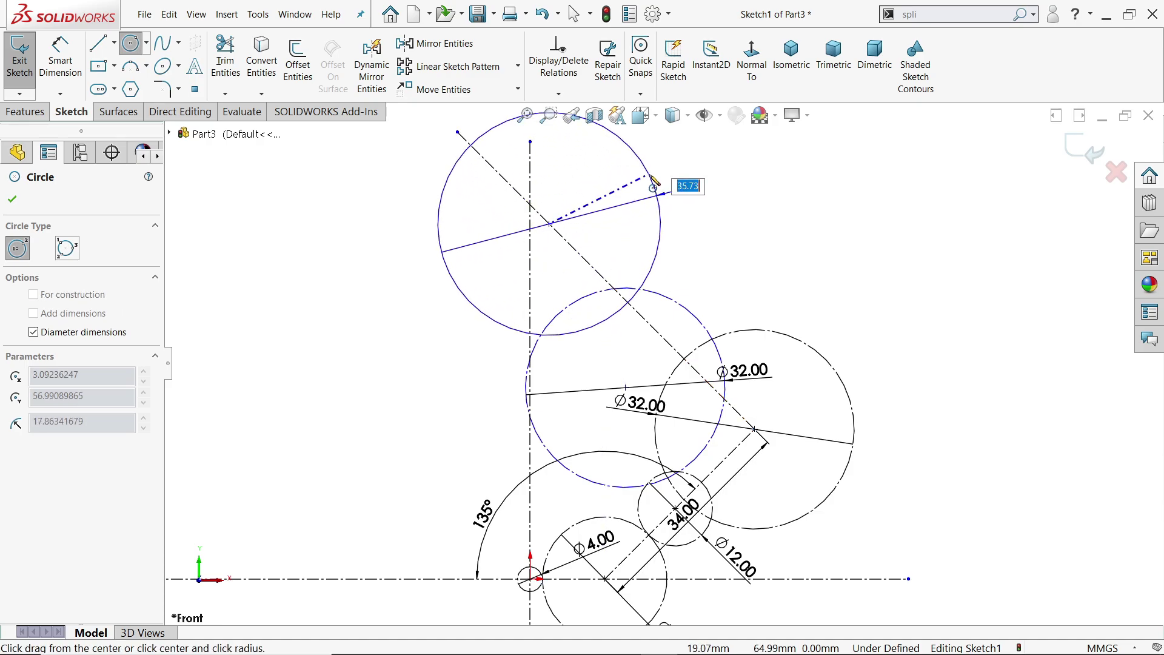
type("16+2")
key("Return")
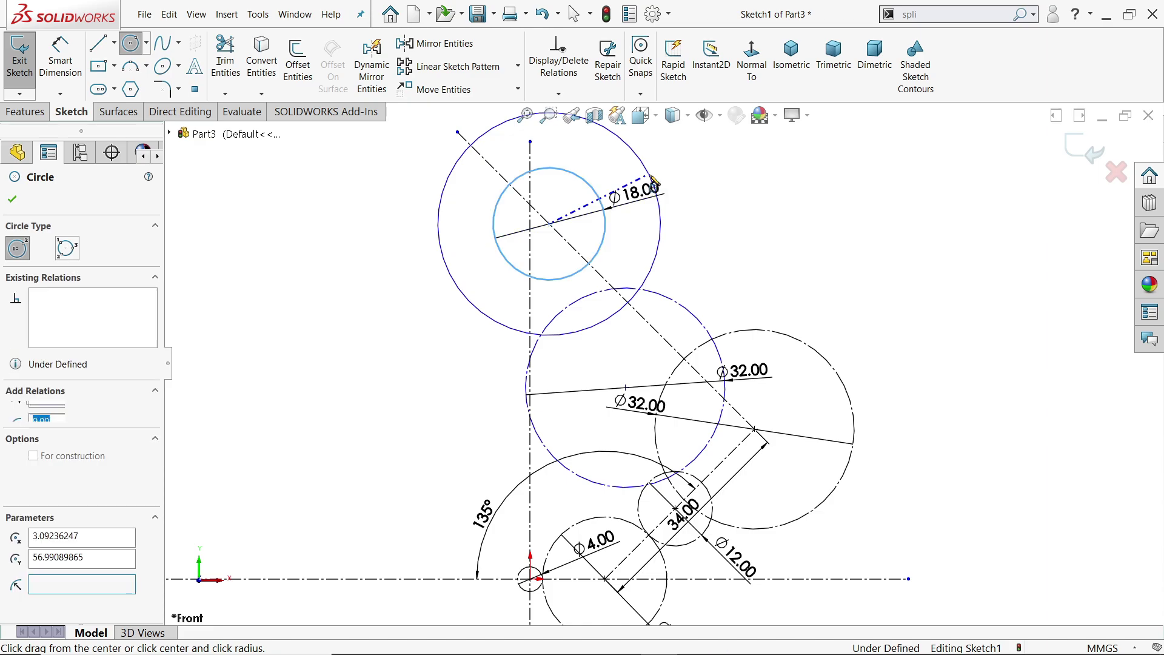
right_click(715, 182)
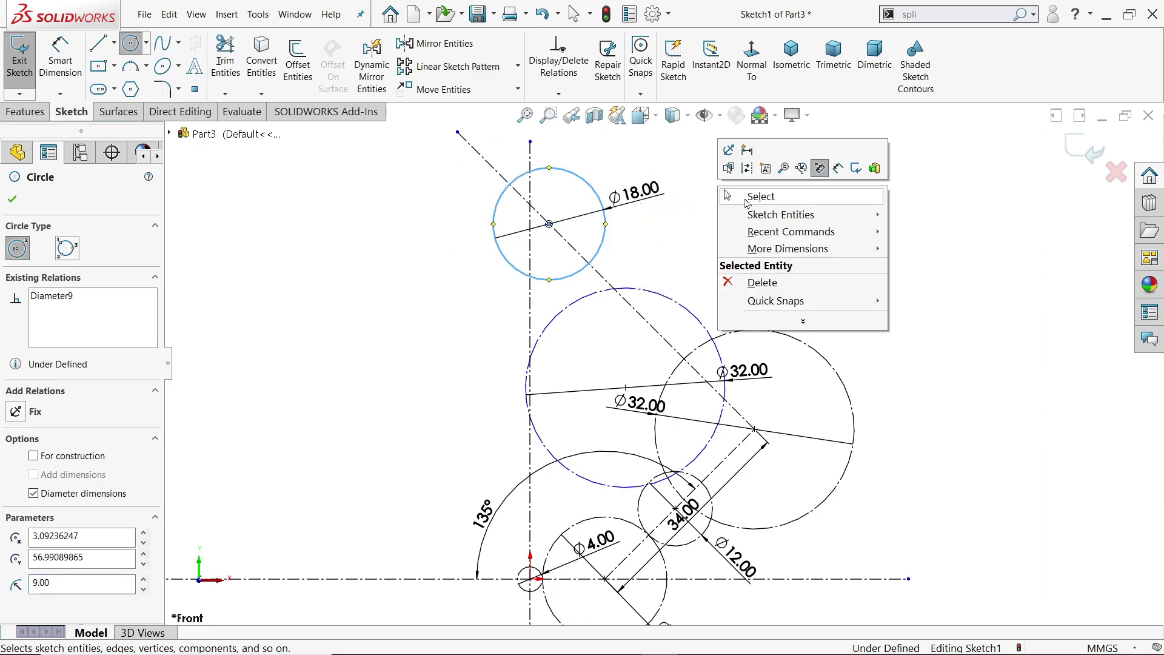
left_click(747, 195)
Step: Change the top circle's diameter to 32 (16*2) and make it construction geometry
double_click(640, 192)
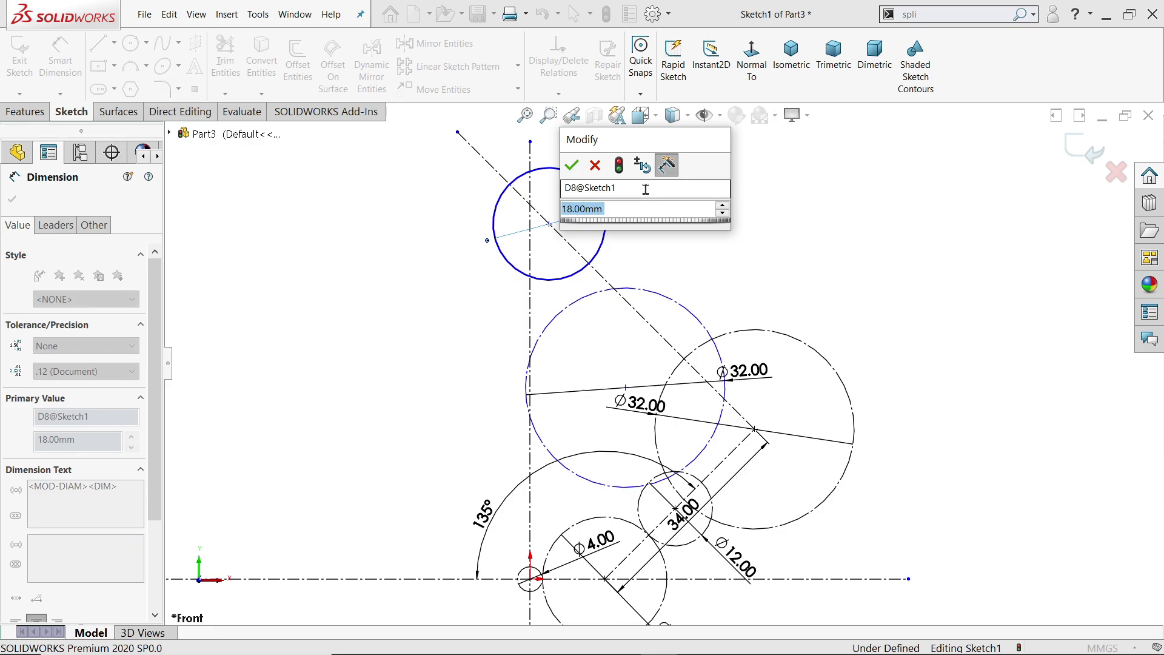
type("16*2")
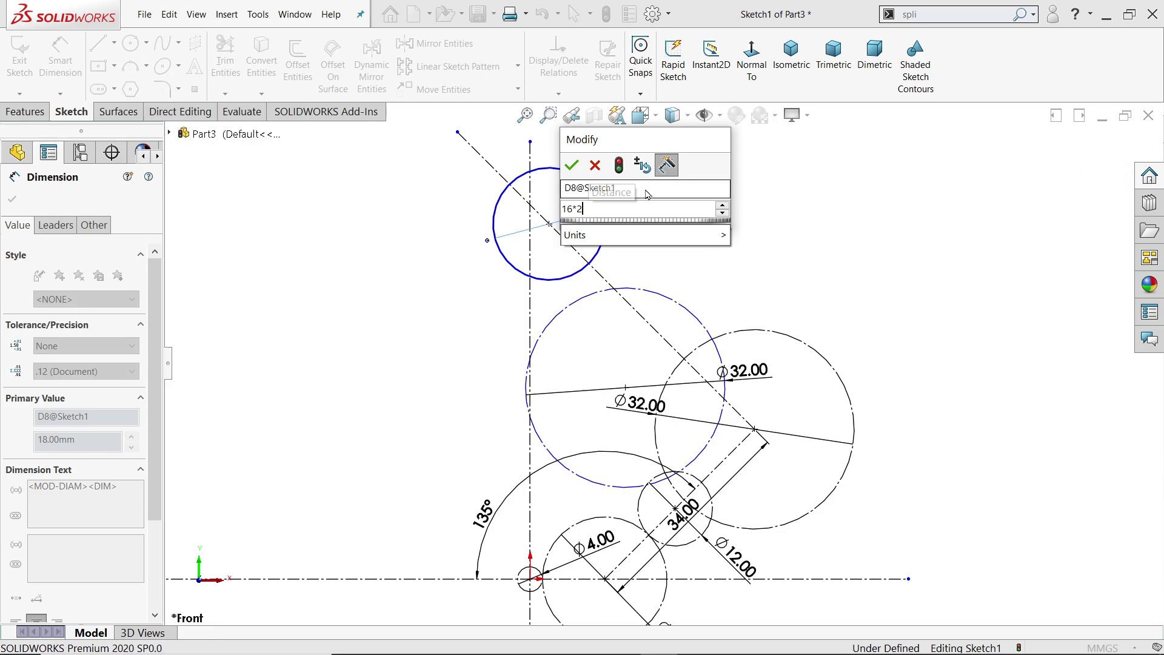
key("Return")
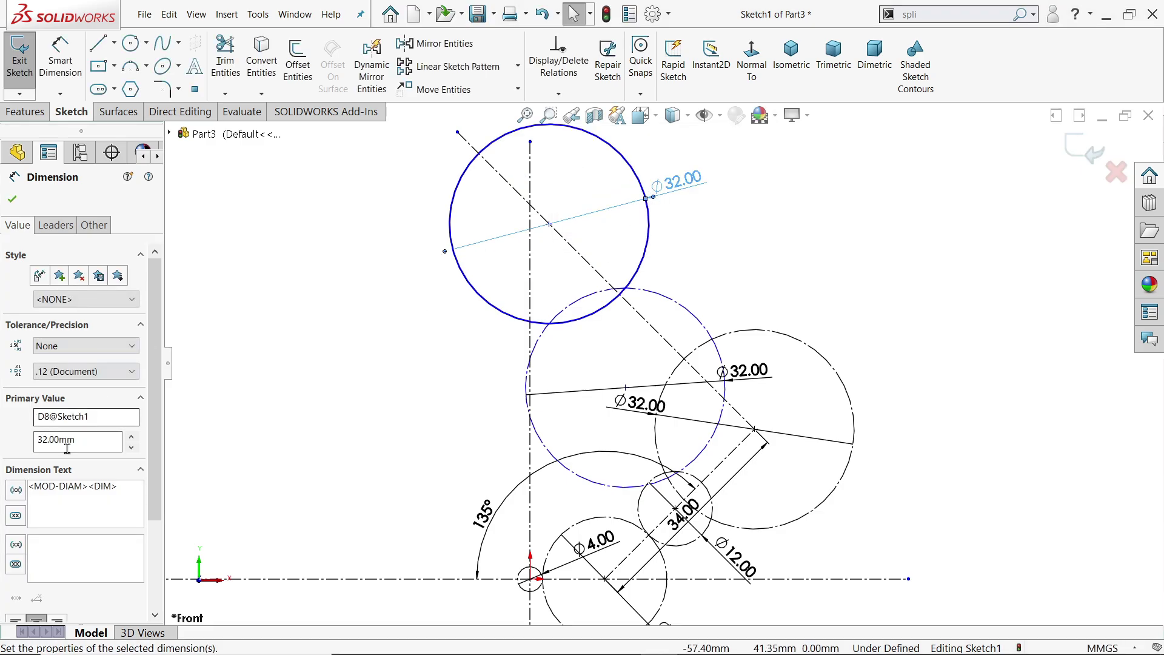
scroll(150, 345, "down", 3)
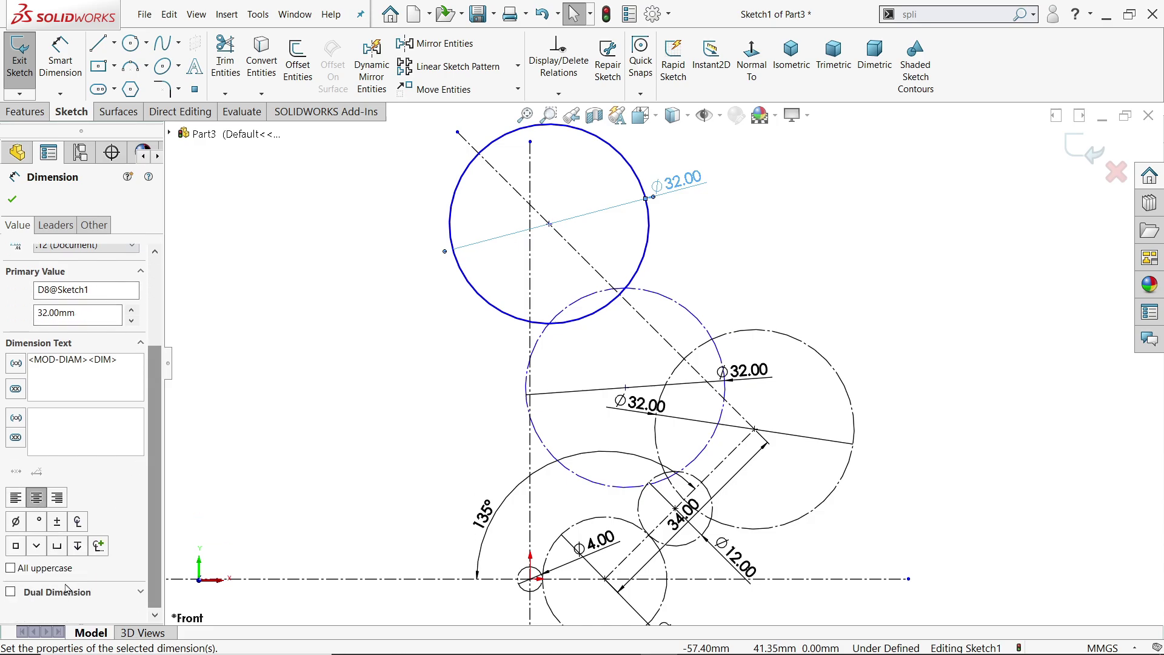
left_click(15, 199)
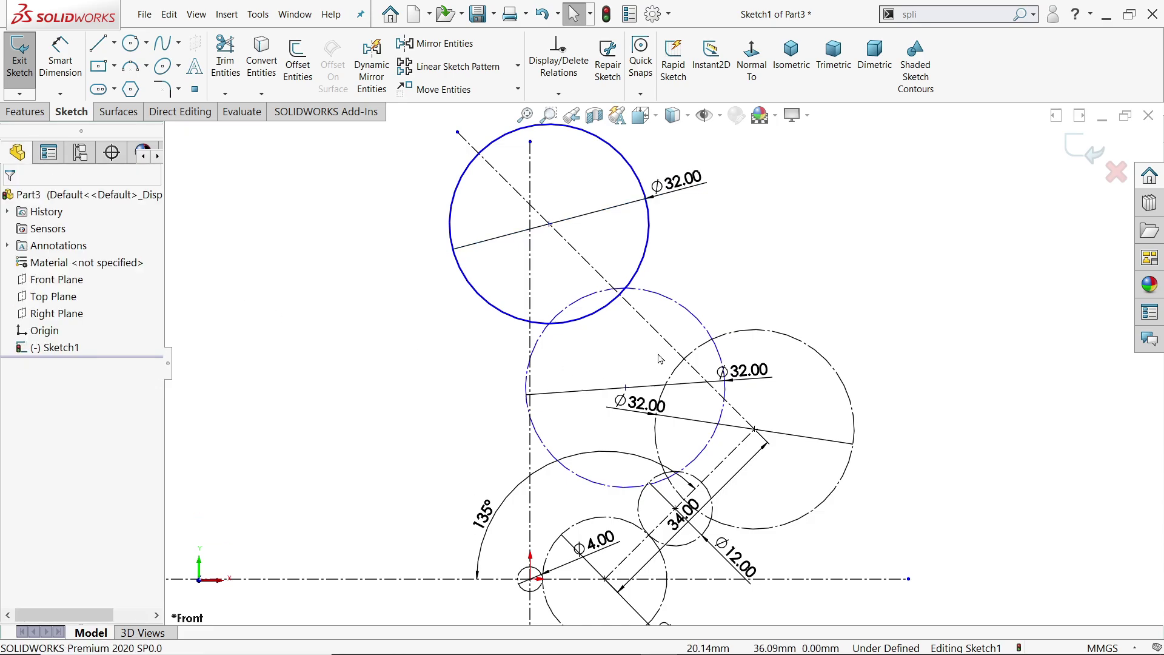
left_click(647, 260)
left_click(34, 405)
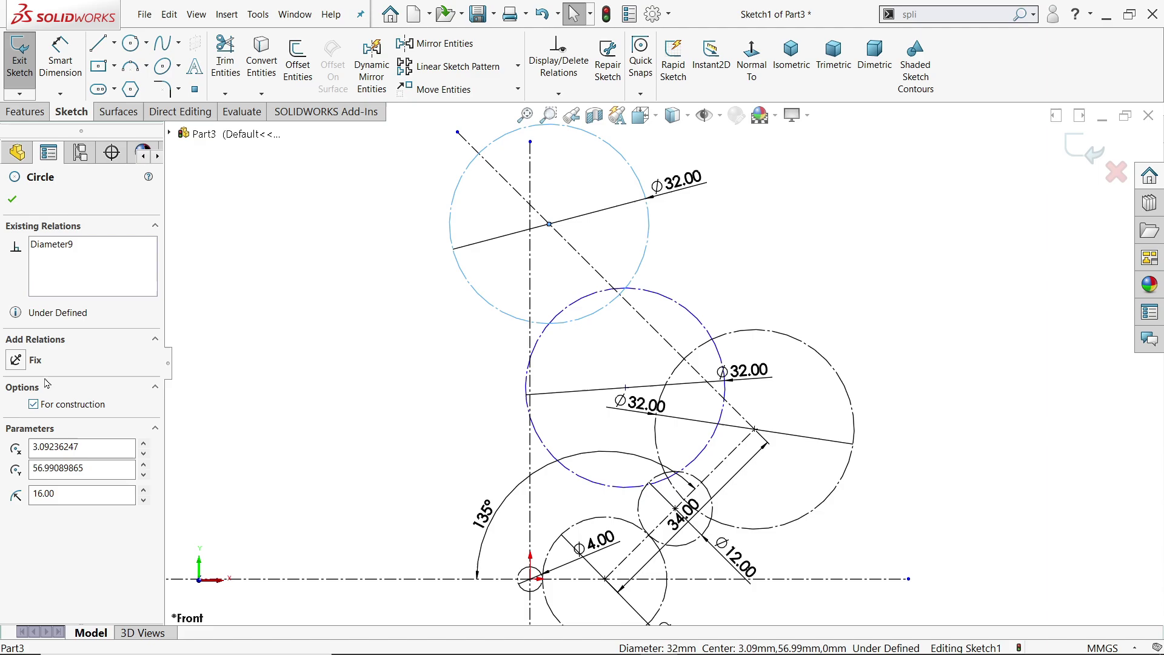
Step: Make the left Ø32 circle tangent to the vertical centerline
left_click(11, 202)
scroll(680, 333, "up", 3)
scroll(665, 344, "down", 2)
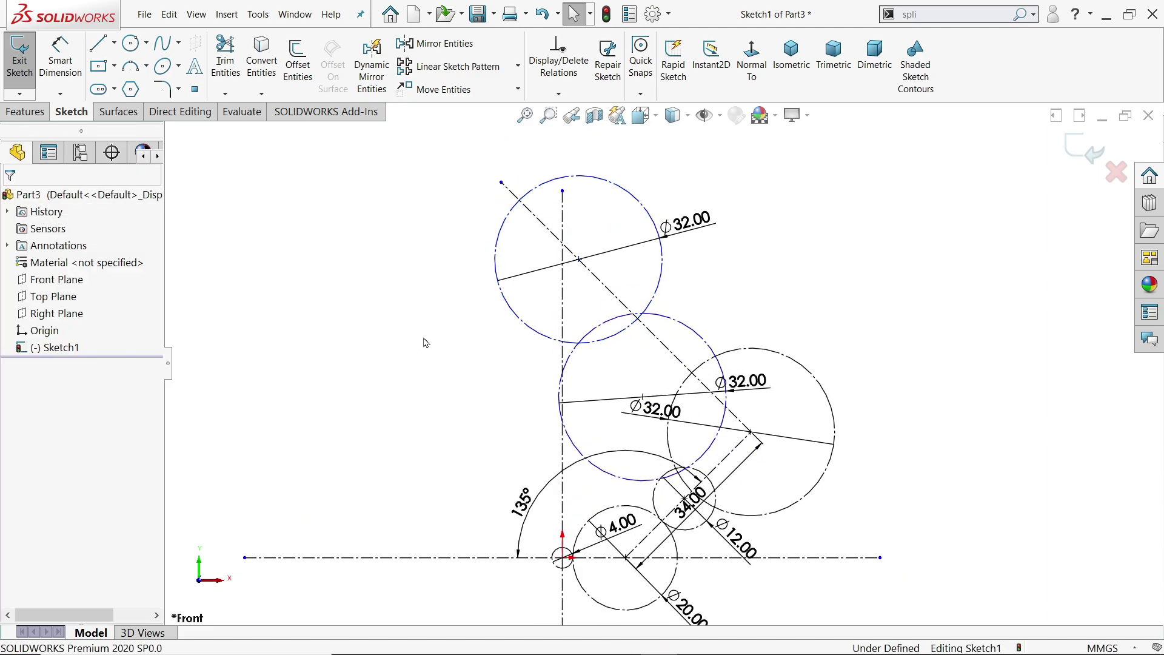
scroll(678, 372, "down", 2)
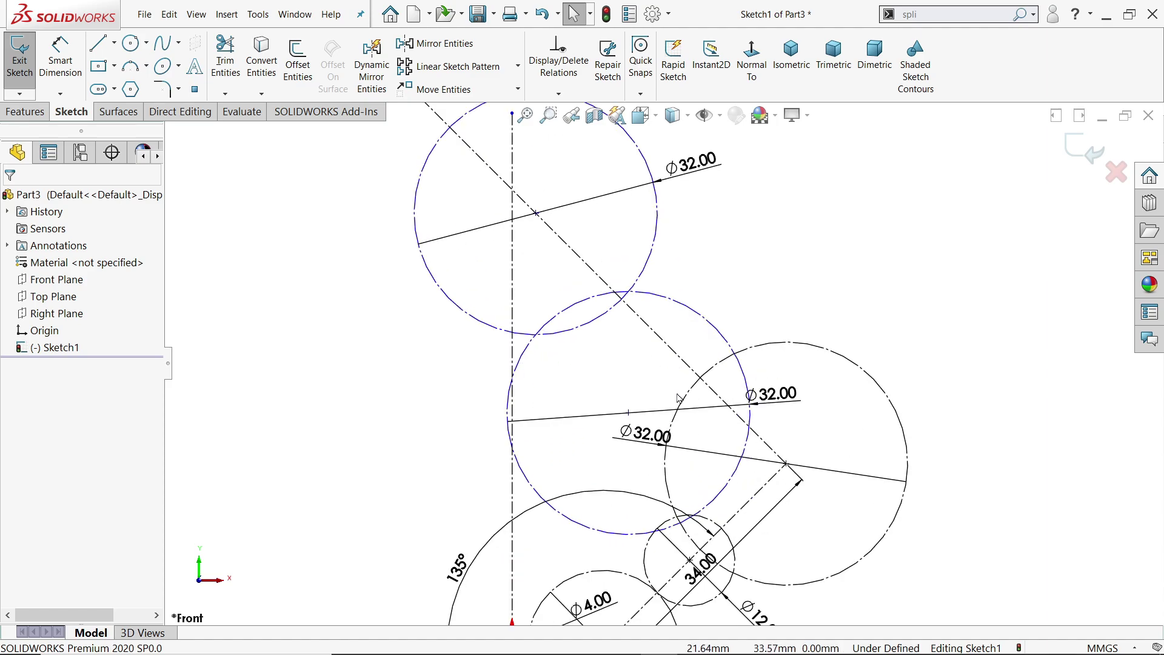
scroll(679, 399, "up", 2)
scroll(709, 376, "down", 4)
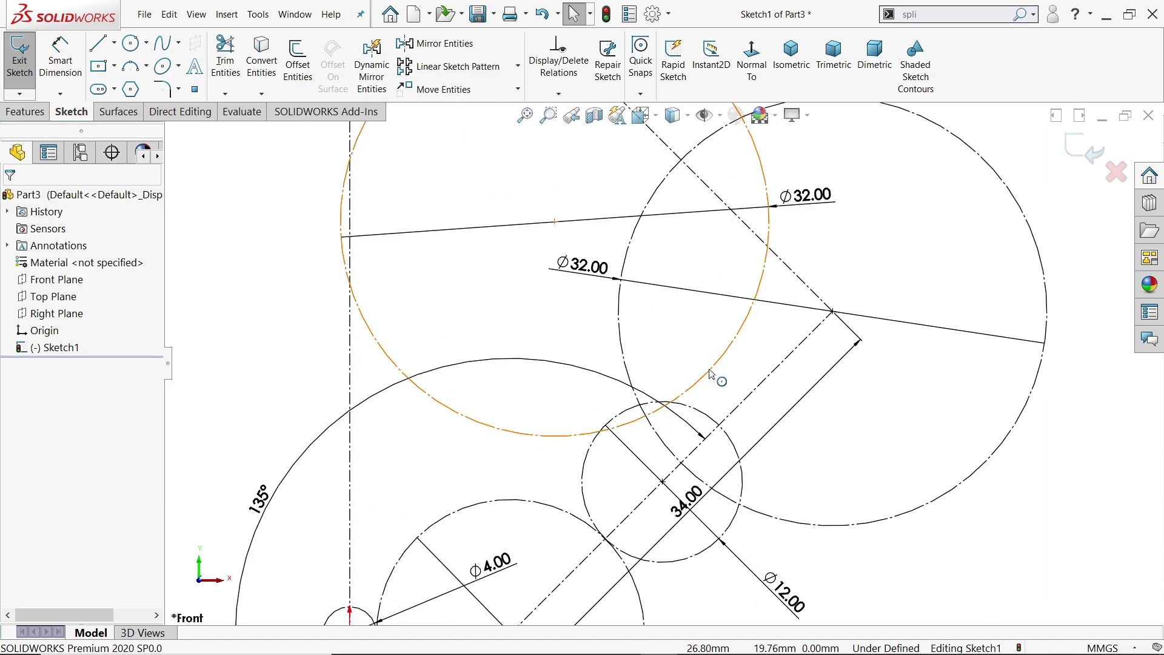
left_click(711, 374)
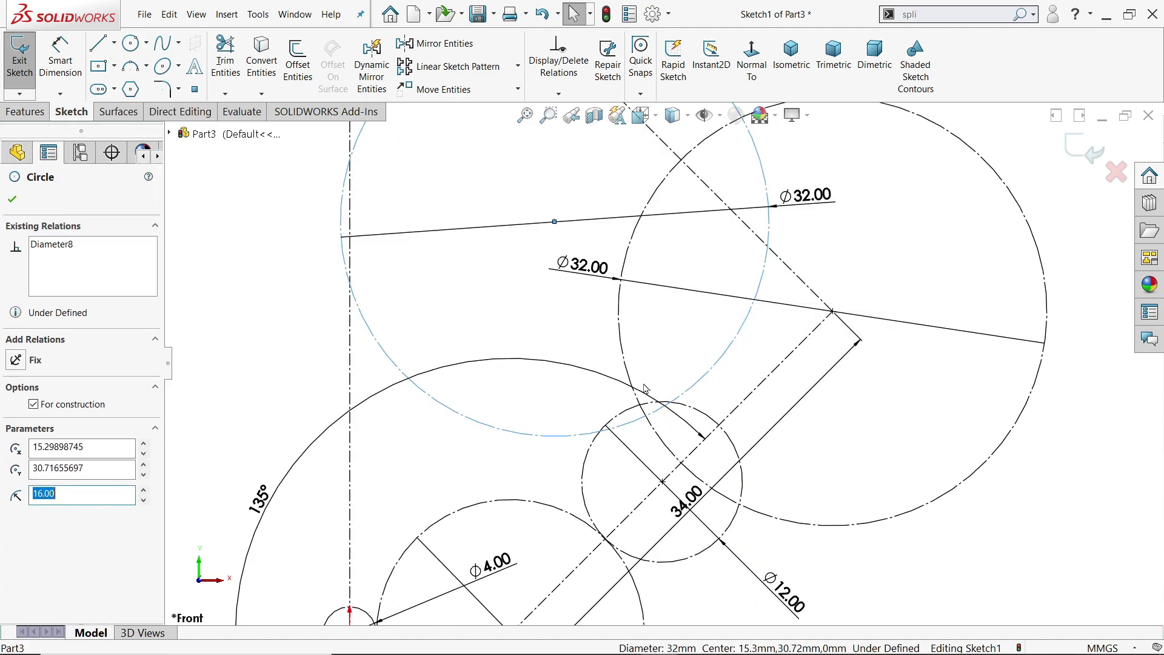
left_click(350, 358, "ctrl")
left_click(381, 311)
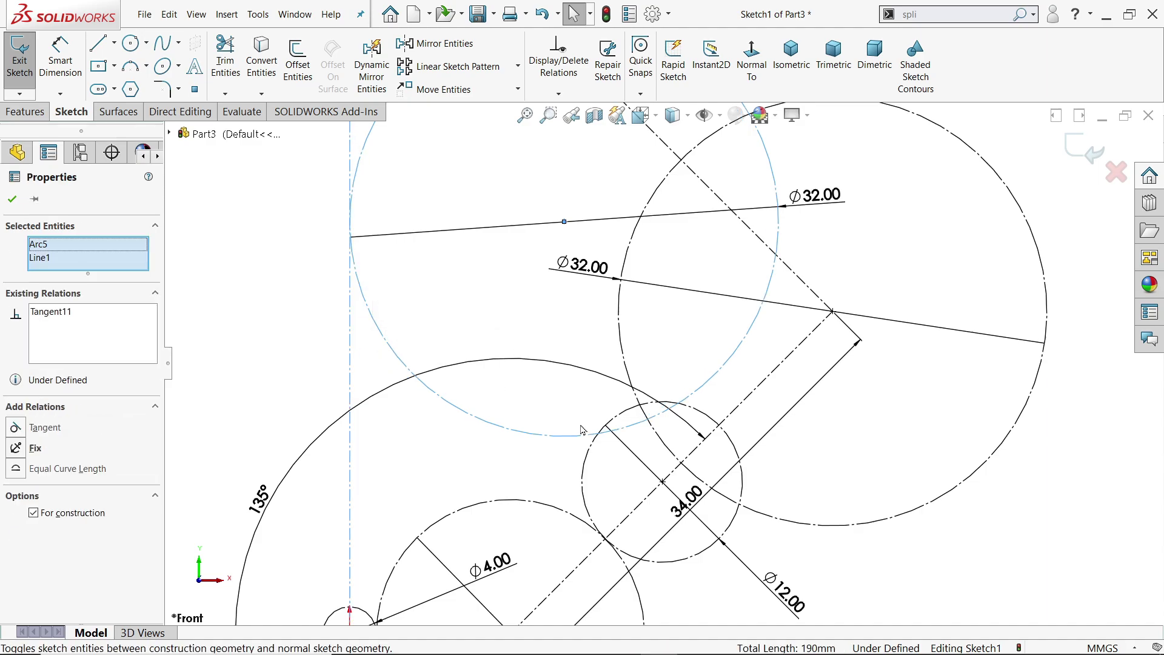
Step: Make the left Ø32 circle tangent to the Ø12 circle
left_click(625, 424)
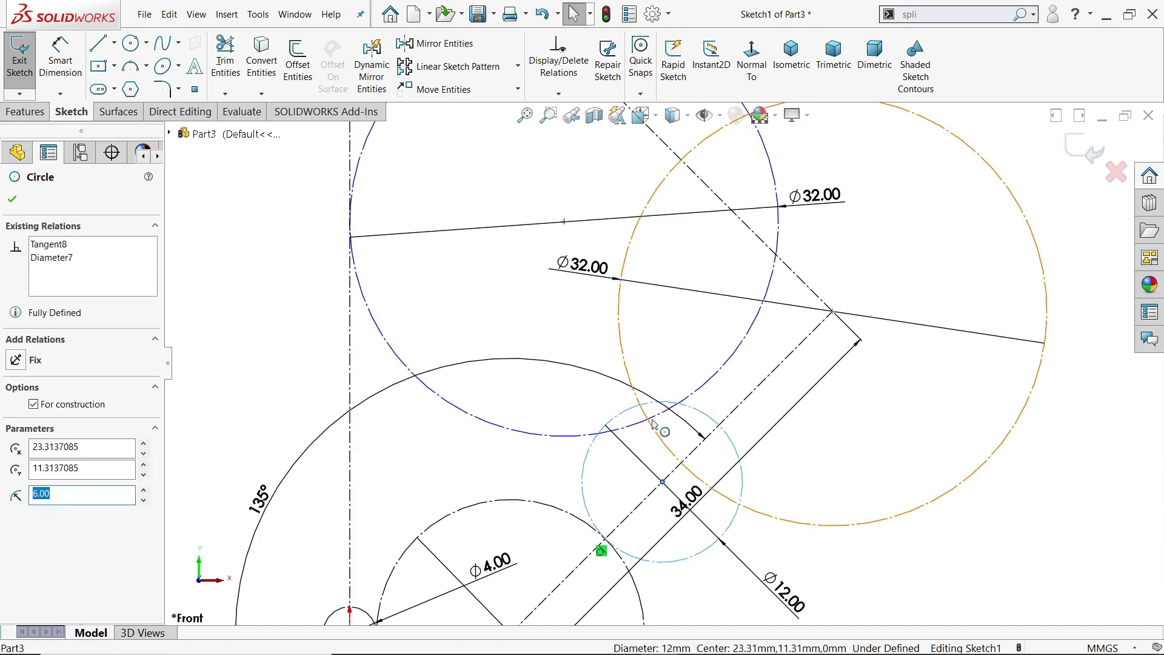
left_click(656, 418, "ctrl")
left_click(710, 362)
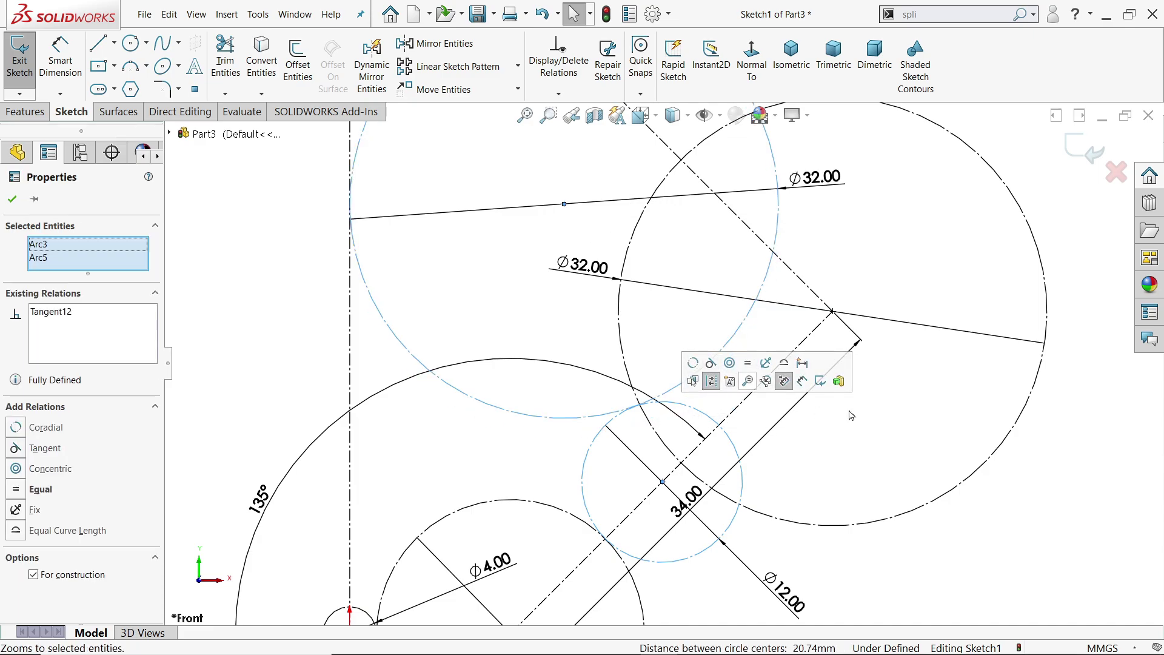
key("f")
left_click(905, 307)
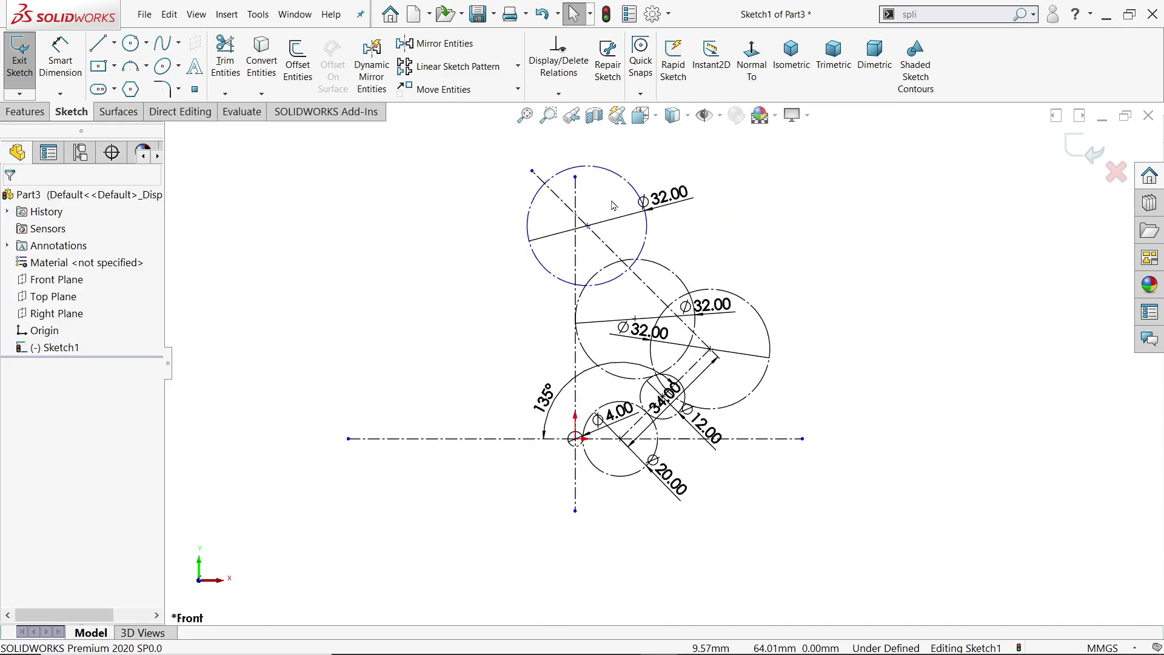
scroll(613, 205, "down", 2)
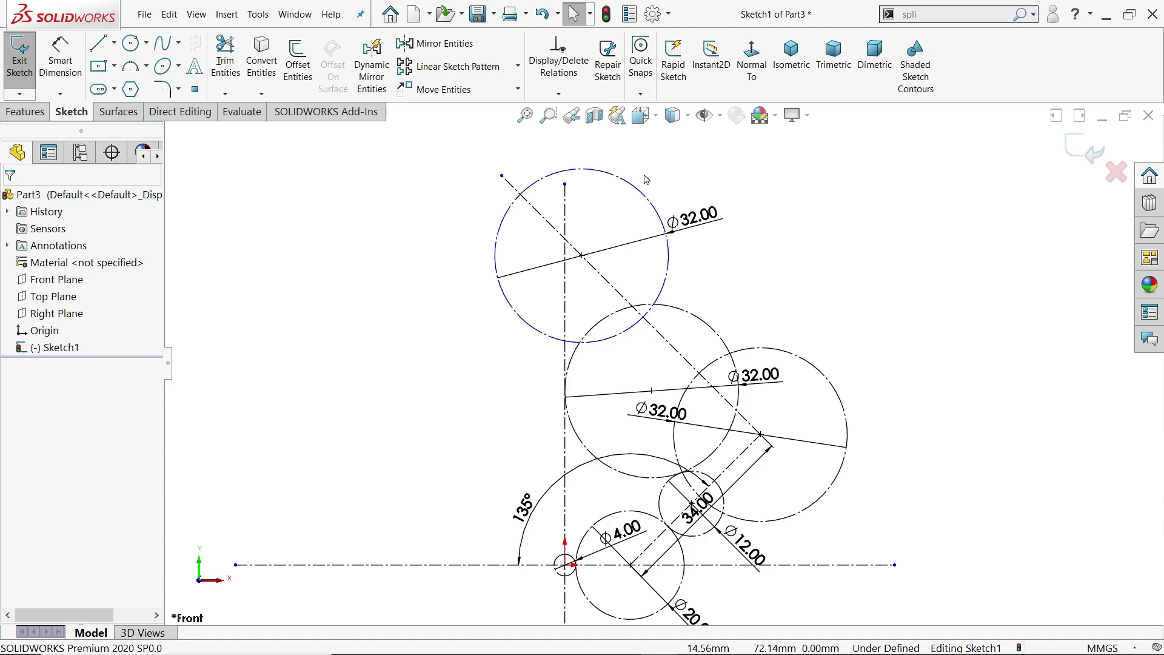
Step: Make the top Ø32 circle tangent to the right Ø32 circle, fully defining the sketch
left_click(668, 283)
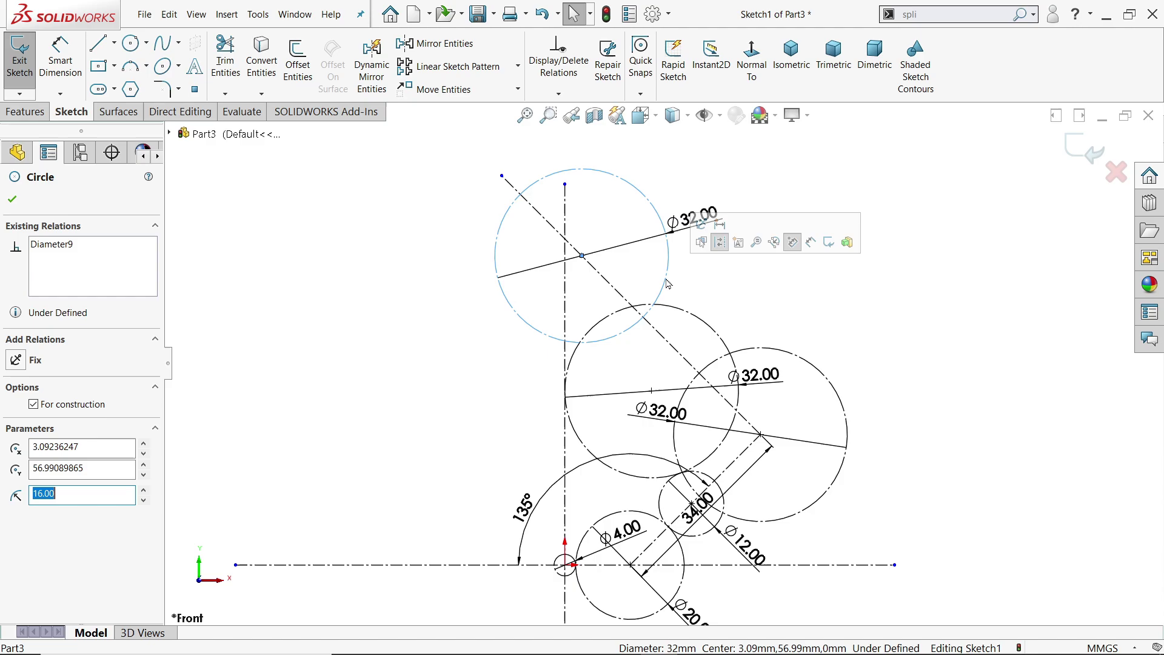
left_click(719, 367, "ctrl")
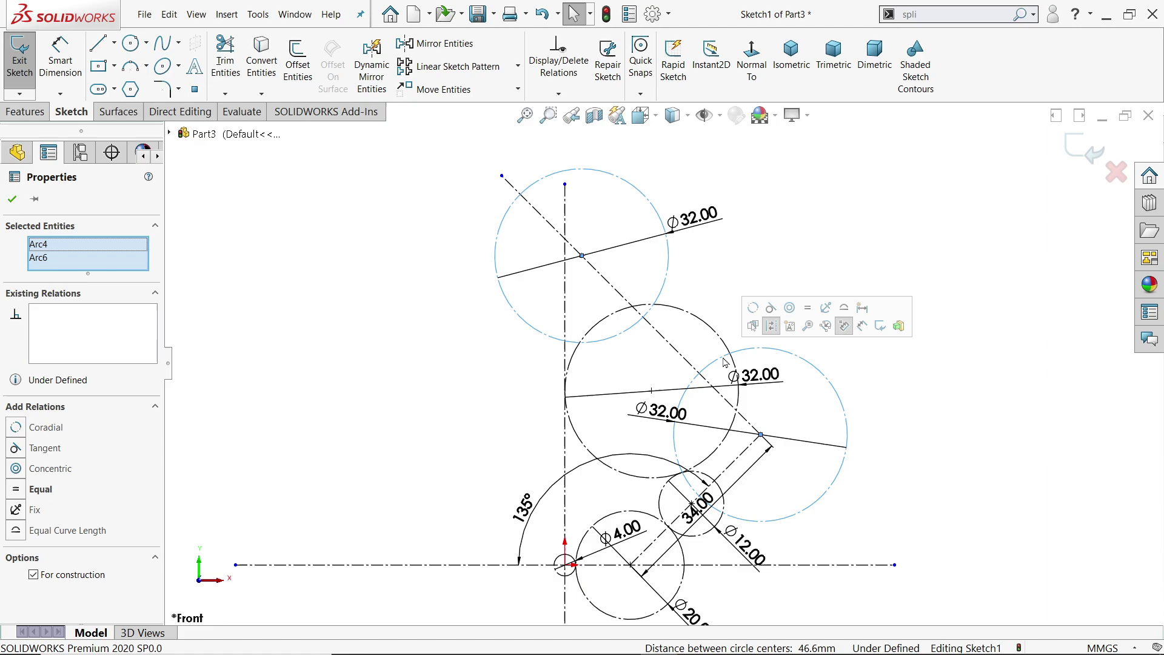
left_click(771, 309)
left_click(837, 221)
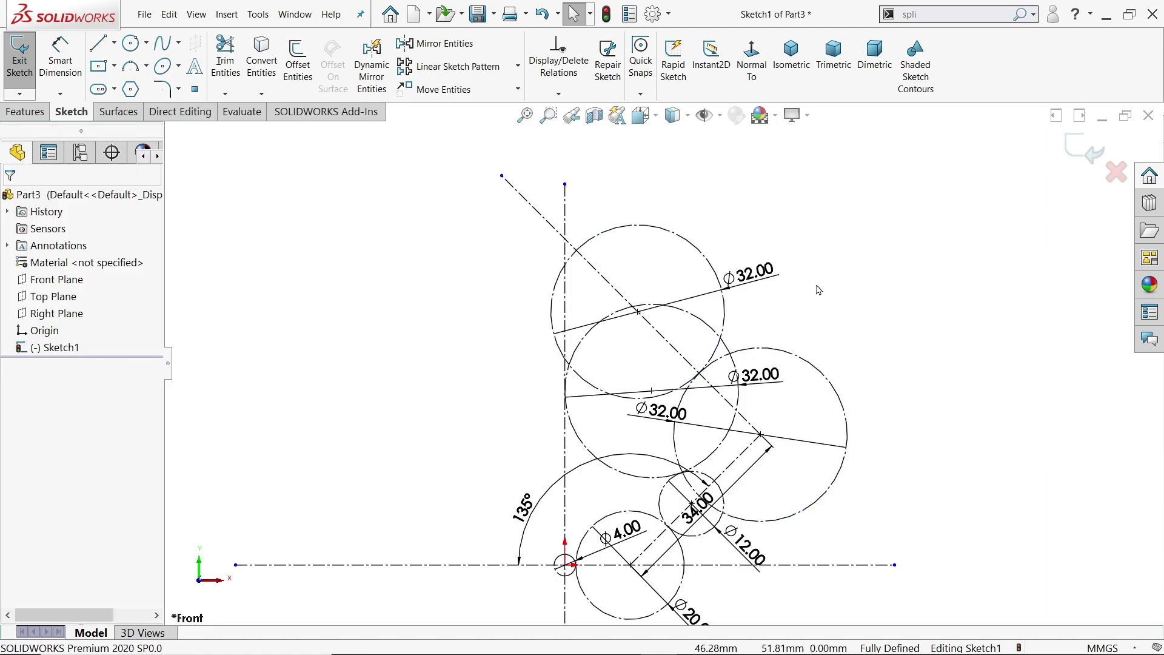
scroll(574, 527, "down", 3)
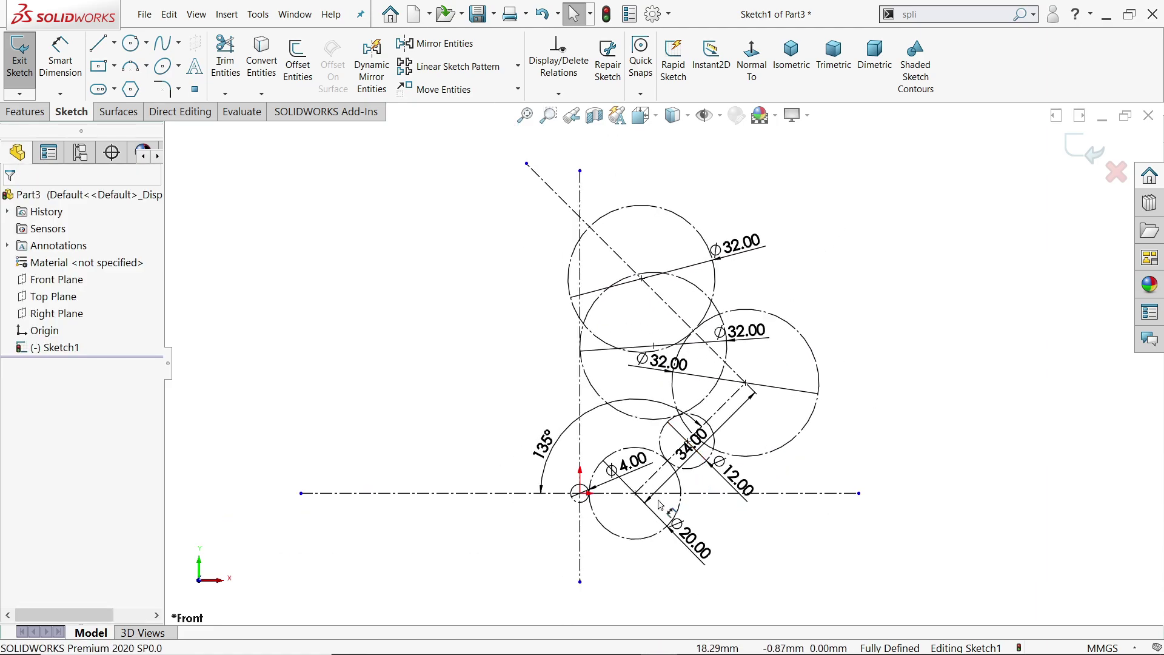
scroll(570, 509, "up", 3)
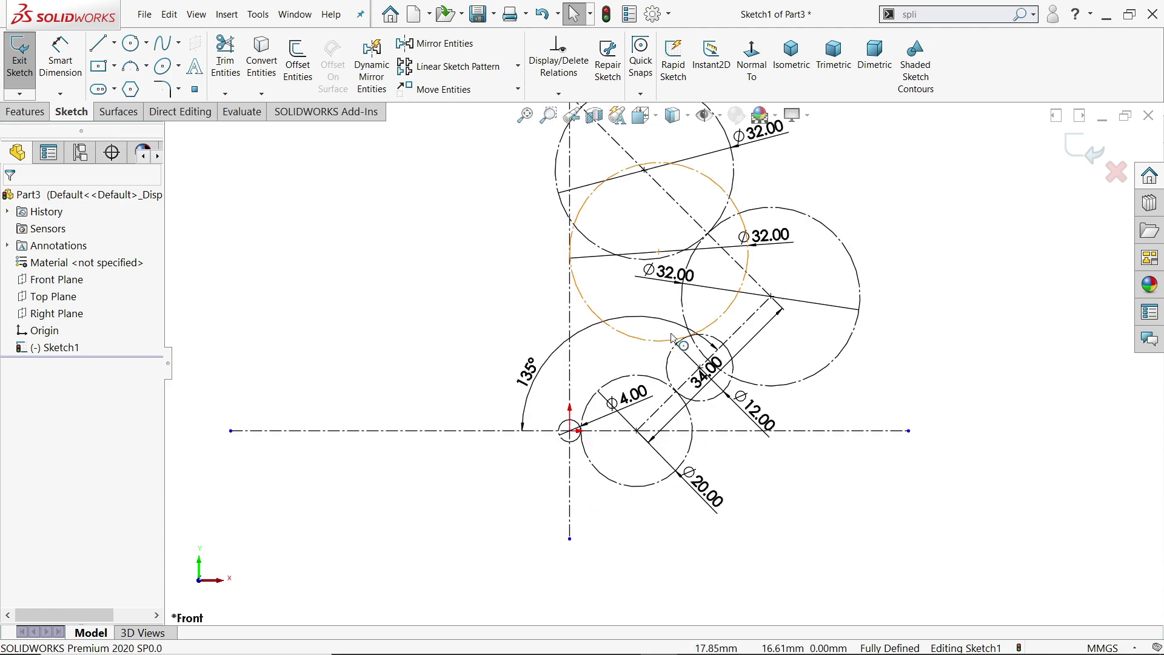
left_click(1107, 17)
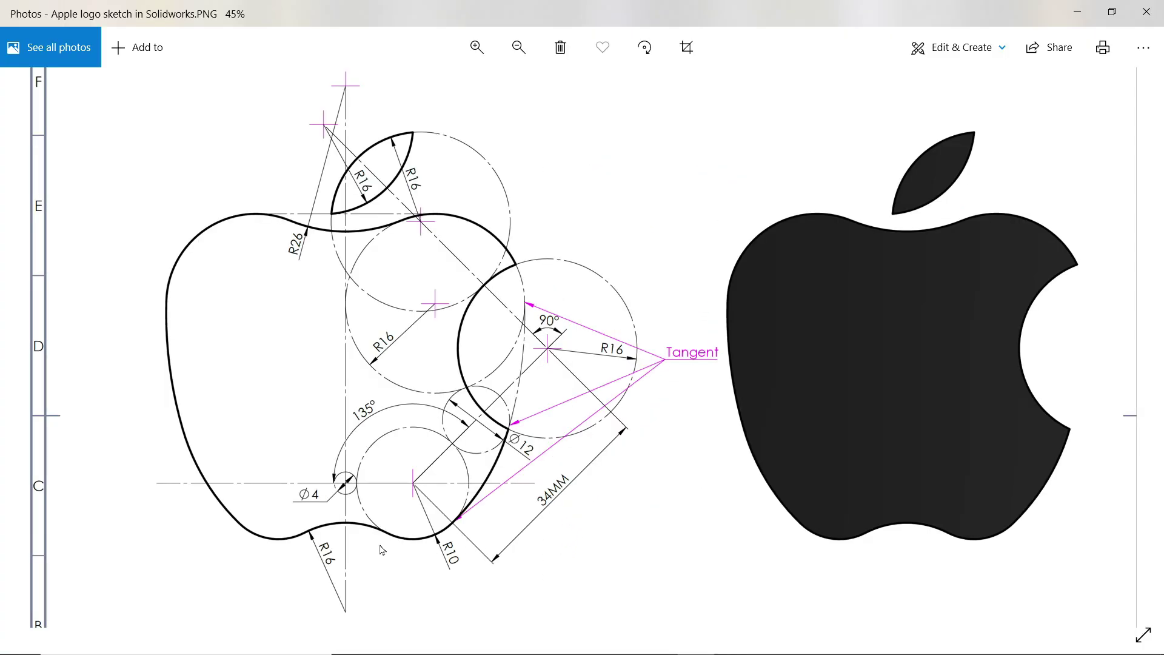
mouse_move(362, 556)
left_mouse_down()
mouse_move(380, 551)
mouse_move(404, 473)
left_mouse_up()
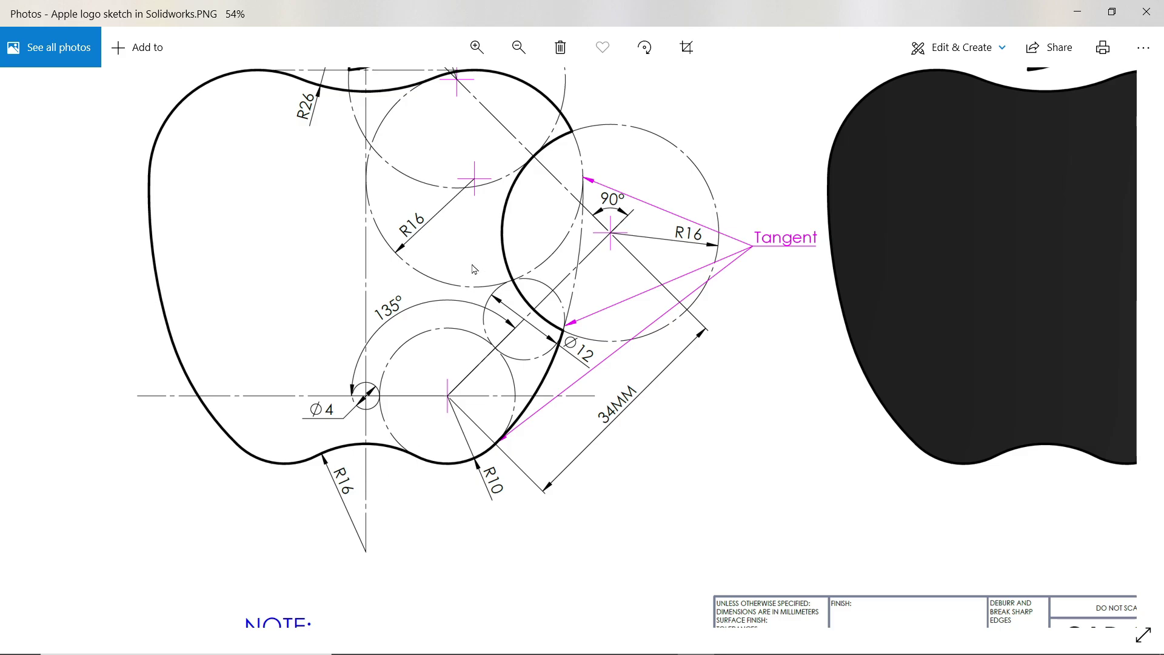
scroll(475, 269, "up", 3)
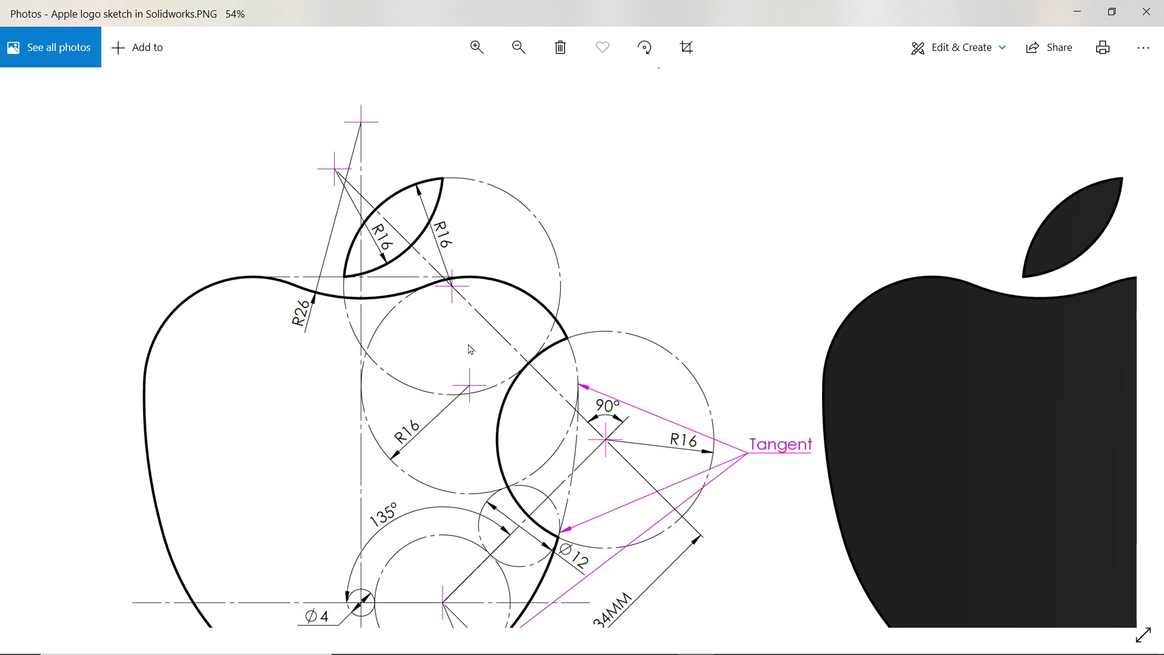
left_click_drag(471, 349, 436, 202)
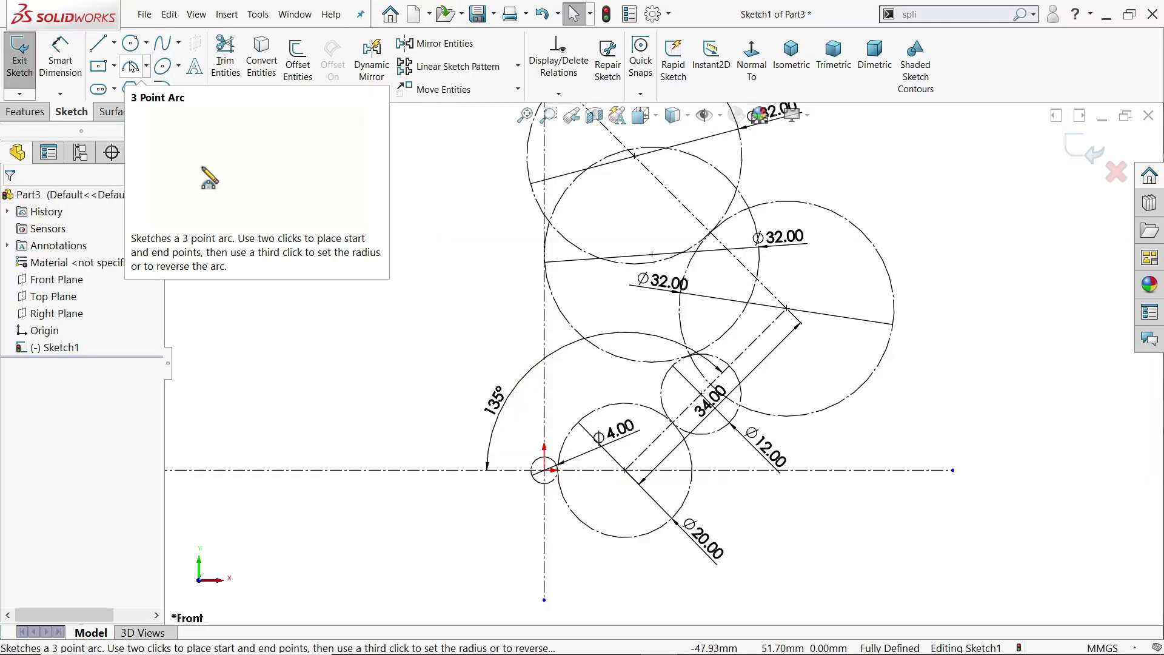
Step: Draw the bottom arc from the Ø20 circle leftward below the origin
left_click(146, 65)
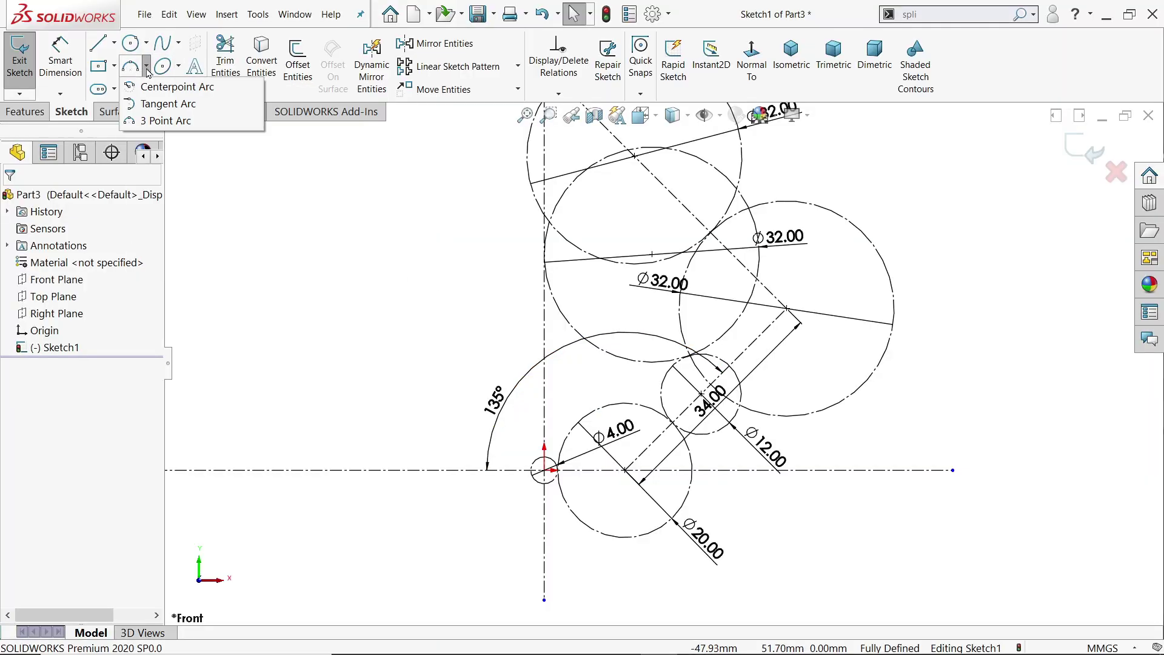
scroll(561, 540, "down", 3)
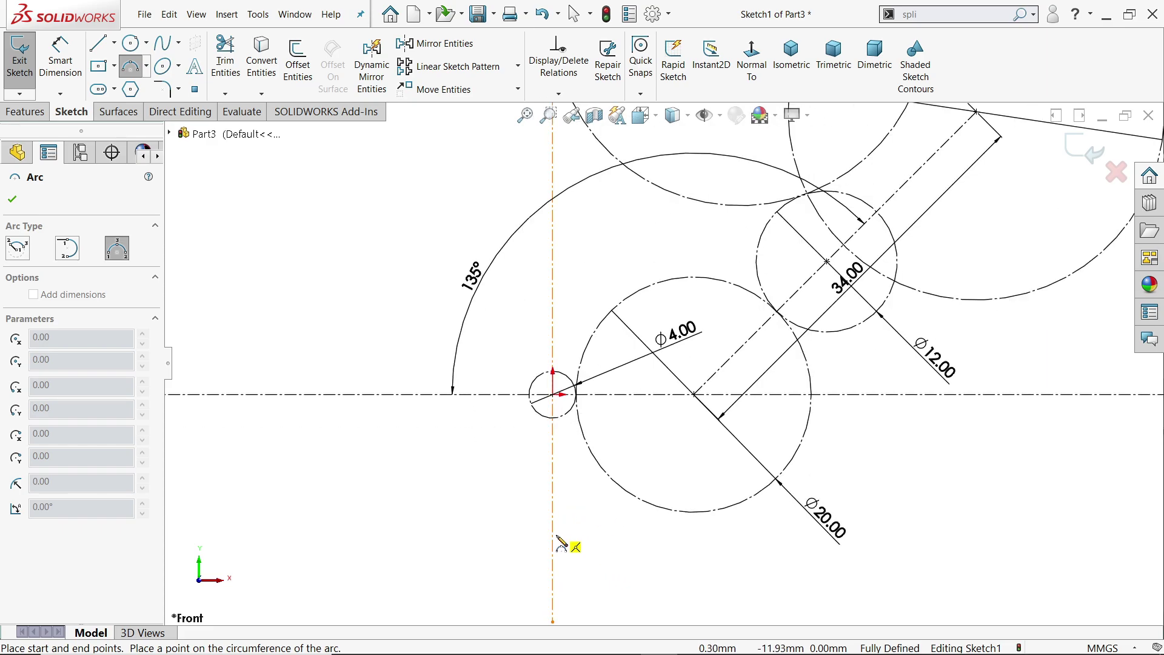
scroll(663, 512, "down", 3)
left_click(712, 479)
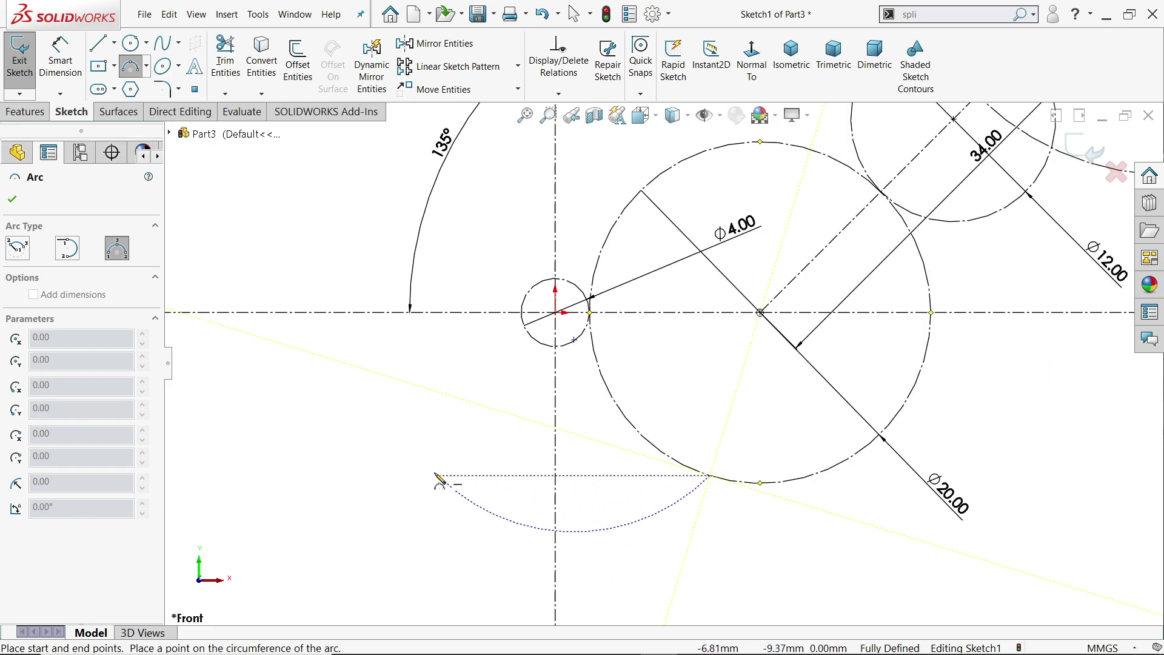
left_click(391, 476)
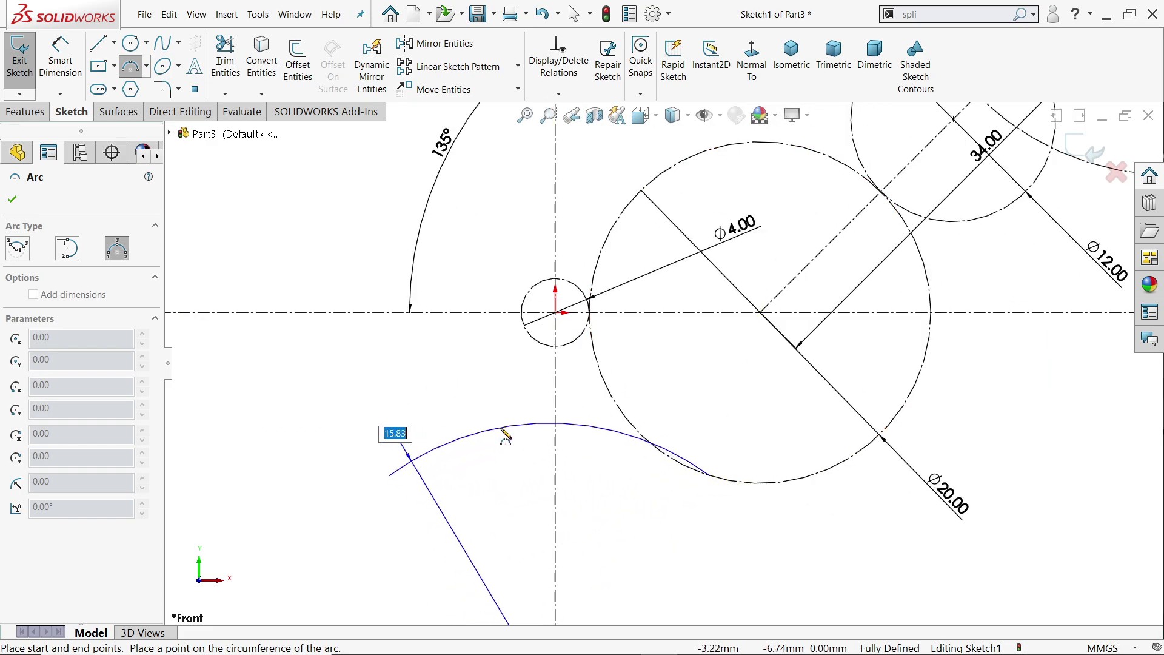
left_click(502, 432)
right_click(426, 370)
left_click(456, 380)
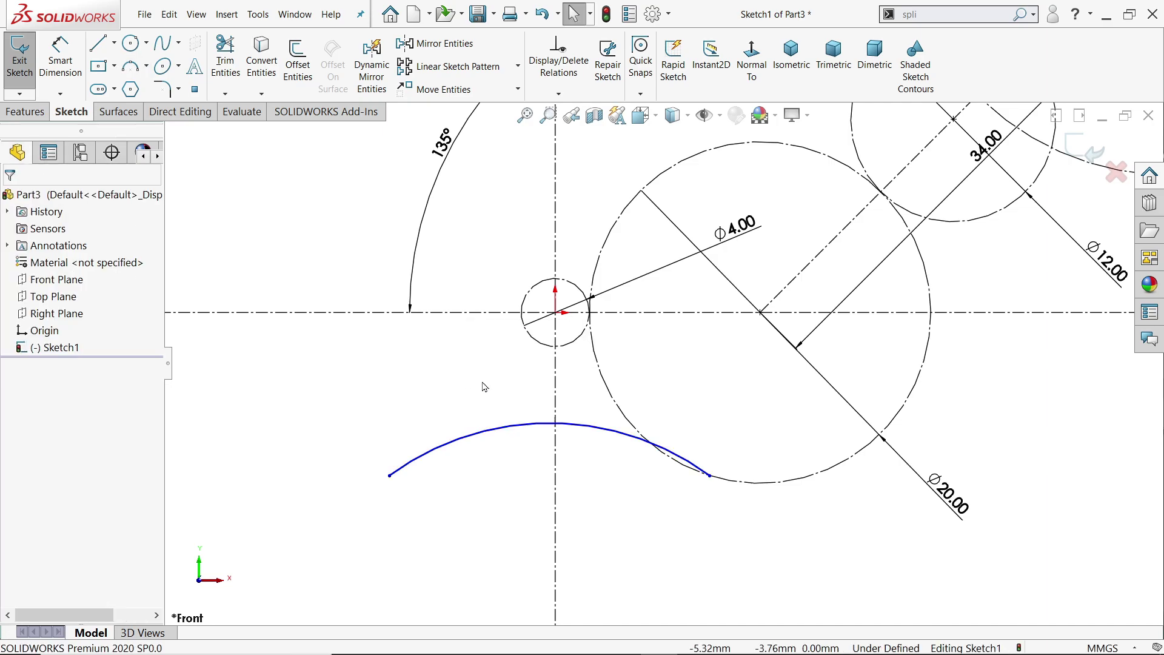
Step: Put the bottom arc's centre on the vertical centerline and make its endpoints horizontal
scroll(602, 548, "up", 2)
left_click(600, 533)
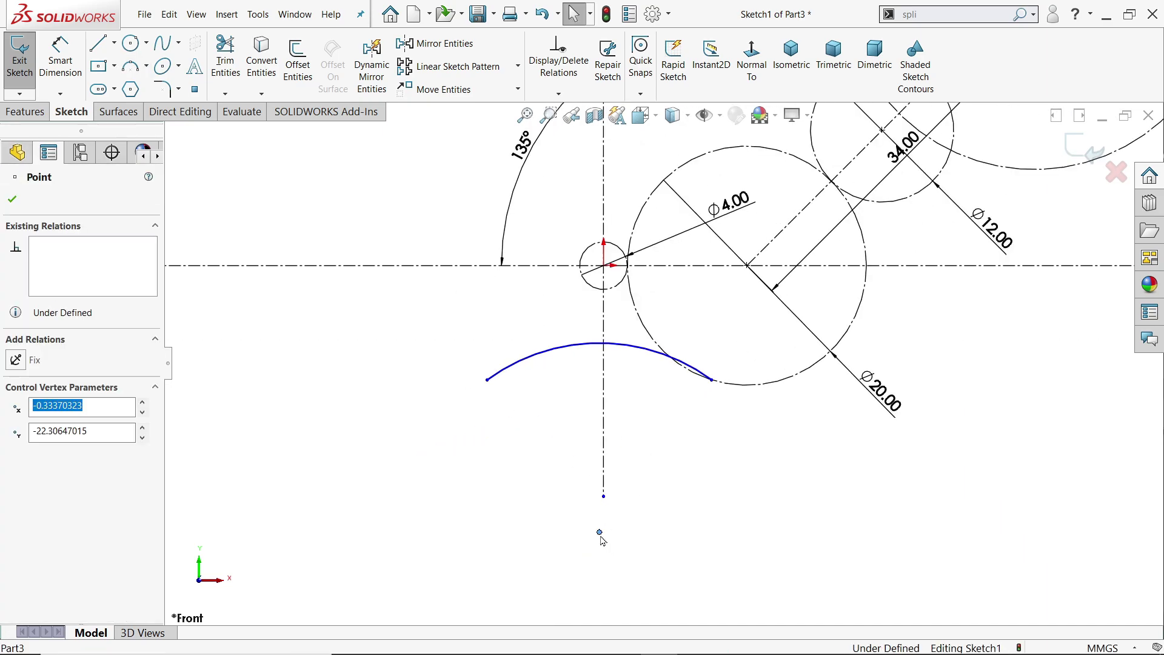
left_click(604, 493)
left_click(600, 532, "ctrl")
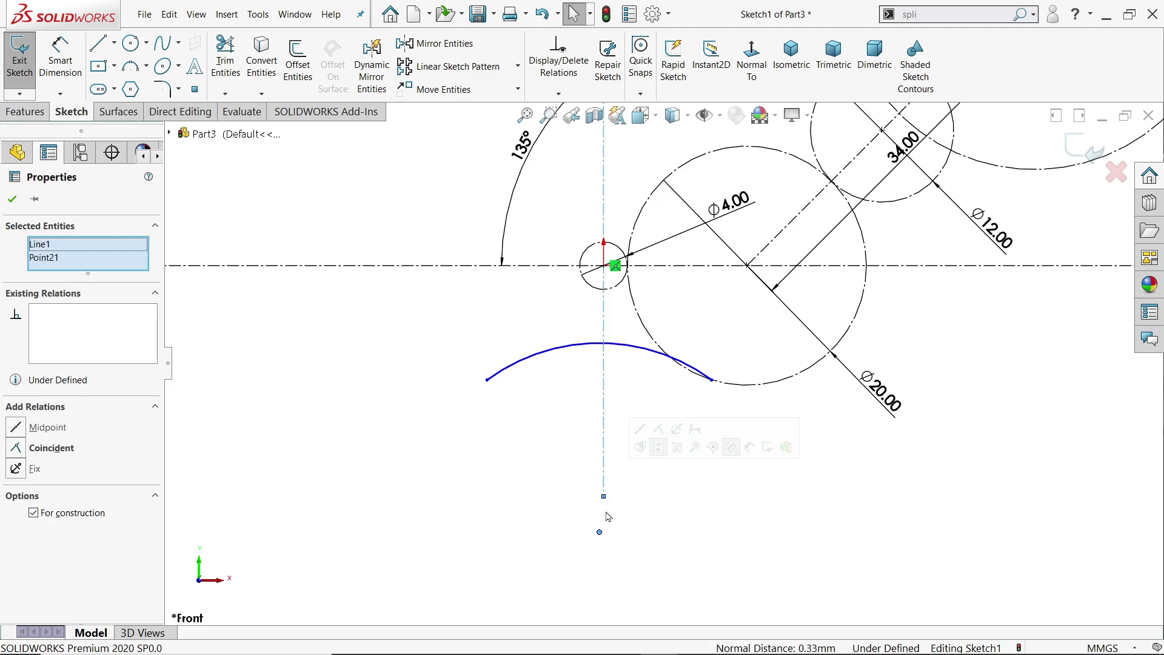
left_click(659, 431)
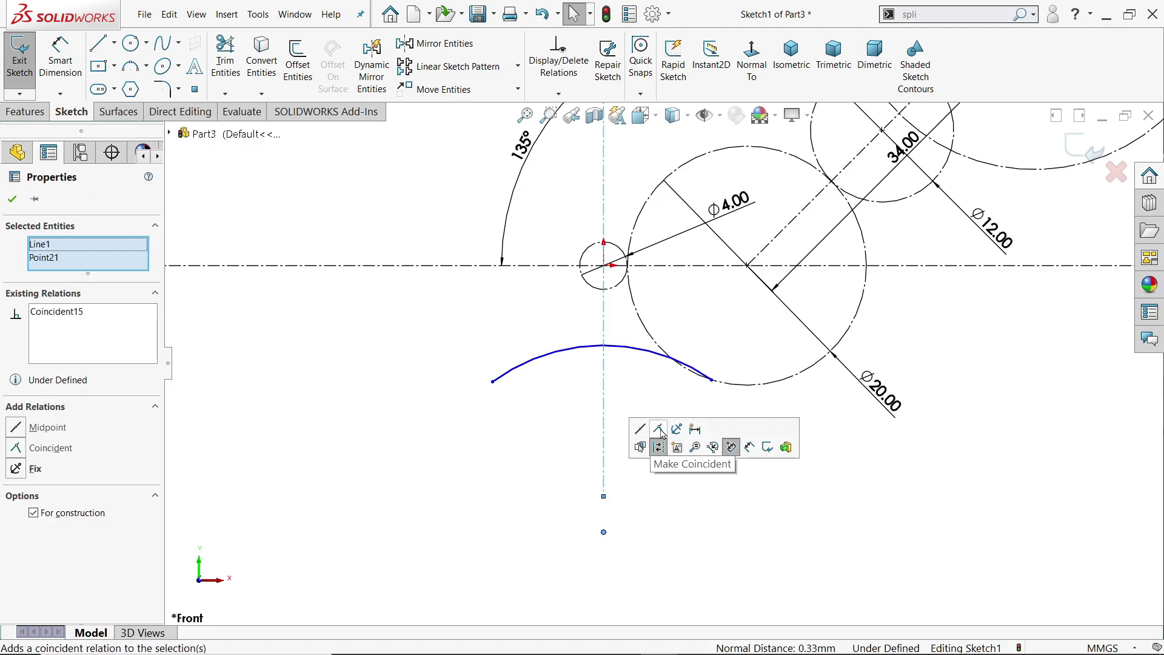
left_click(712, 380)
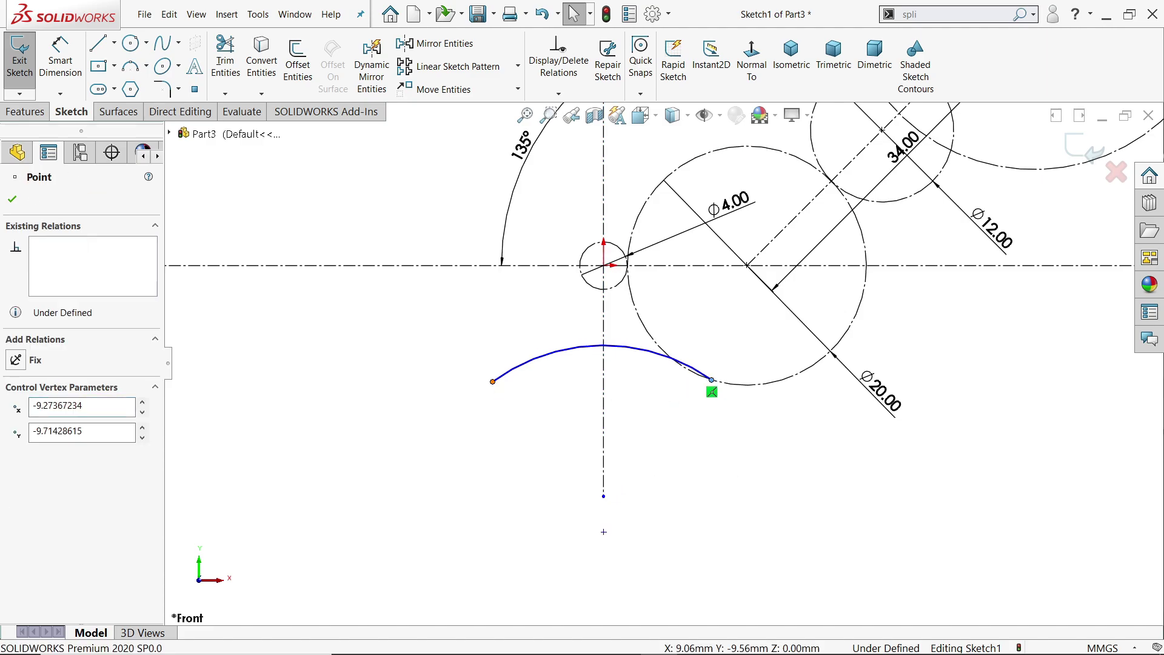
left_click(492, 381, "ctrl")
left_click(531, 329)
Step: Make the bottom arc tangent to the Ø20 circle
scroll(706, 364, "down", 3)
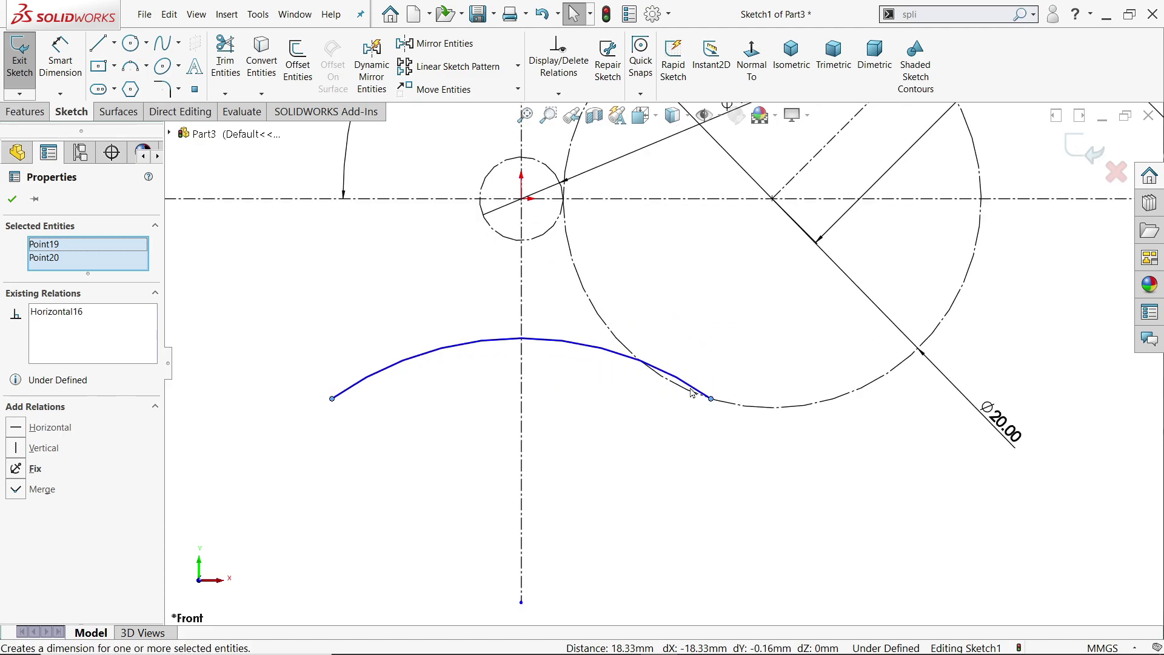
left_click(683, 390)
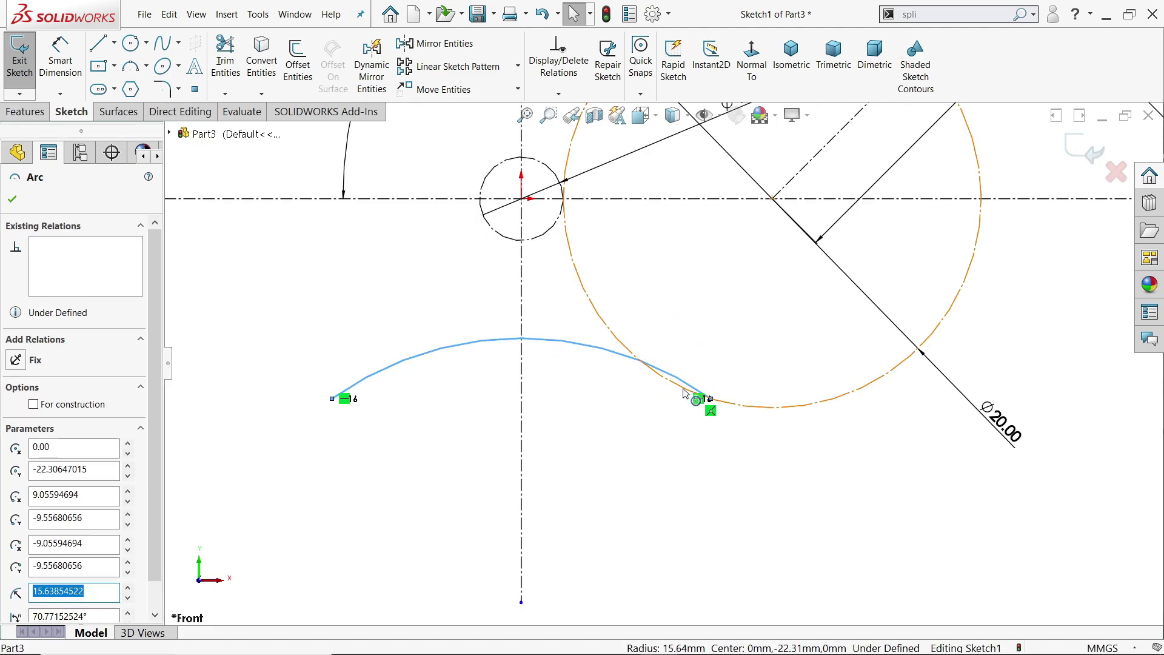
left_click(683, 396, "ctrl")
left_click(736, 336)
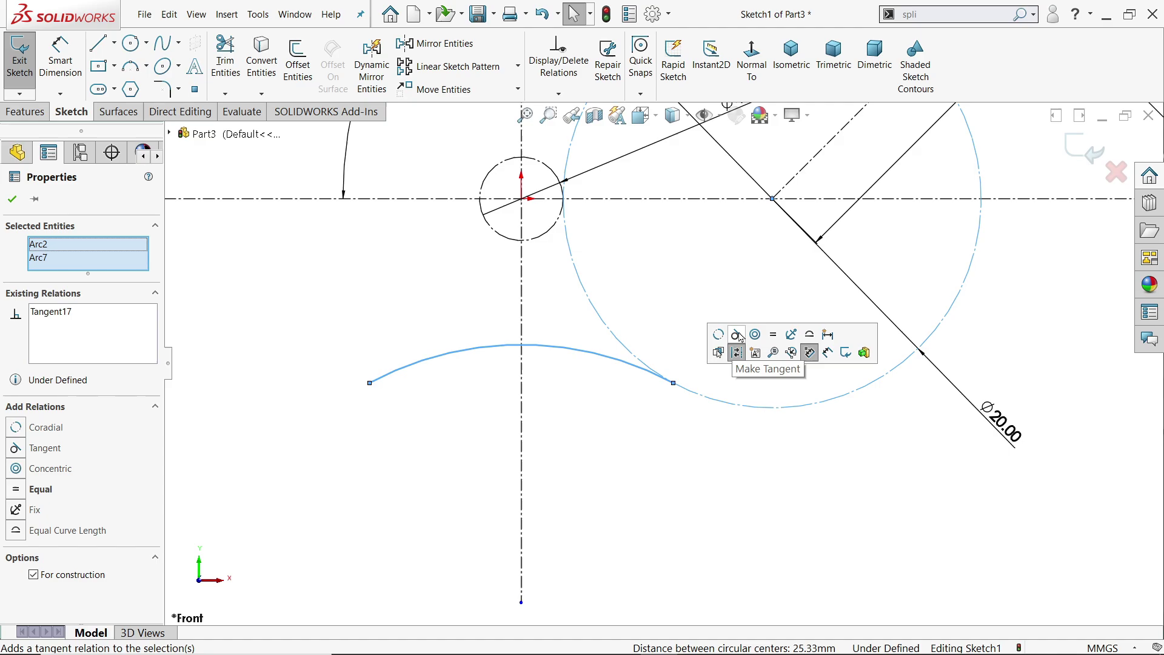
left_click(653, 445)
Step: Dimension the bottom arc with a 16 mm radius
left_click(60, 61)
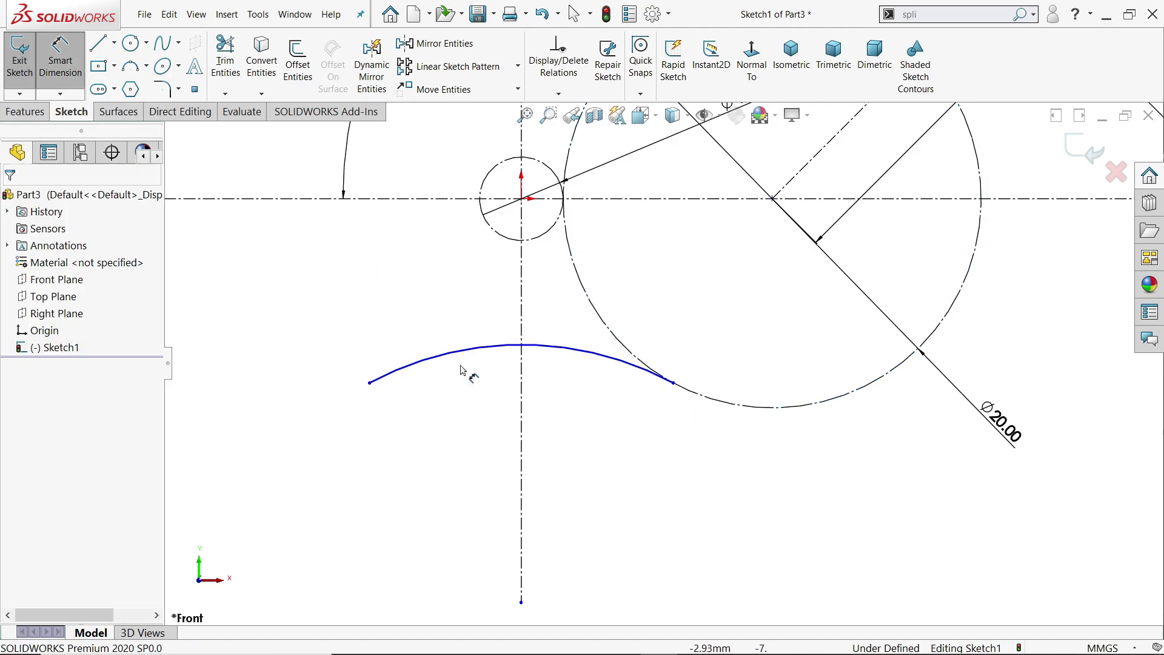
left_click(473, 356)
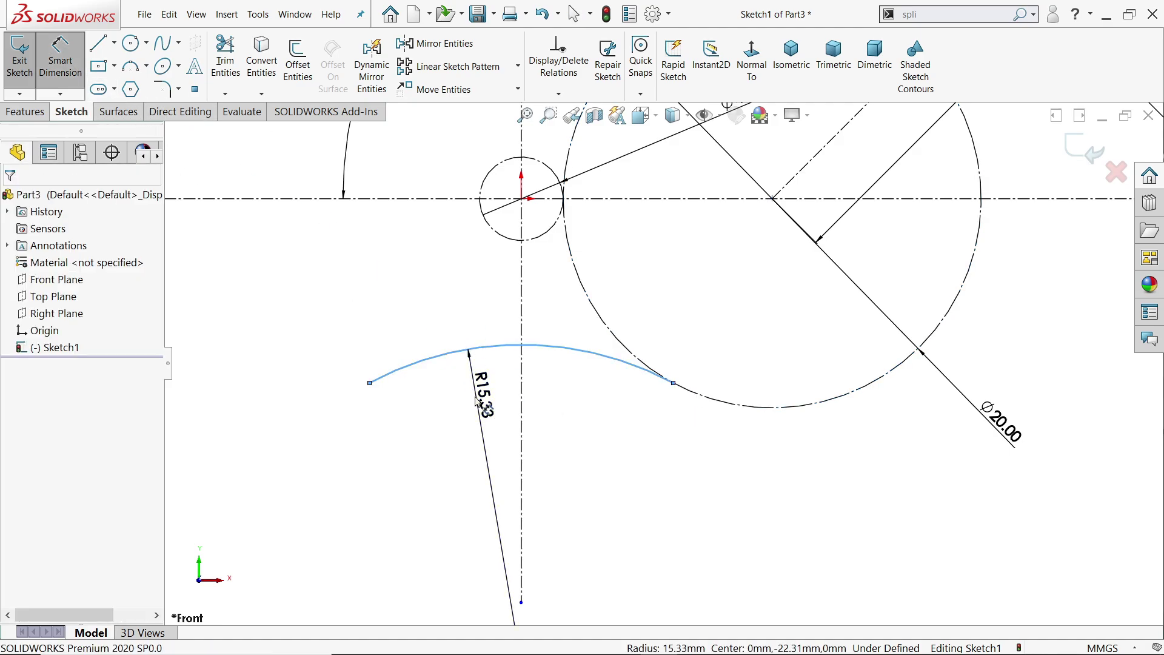
left_click(478, 402)
type("16")
key("Return")
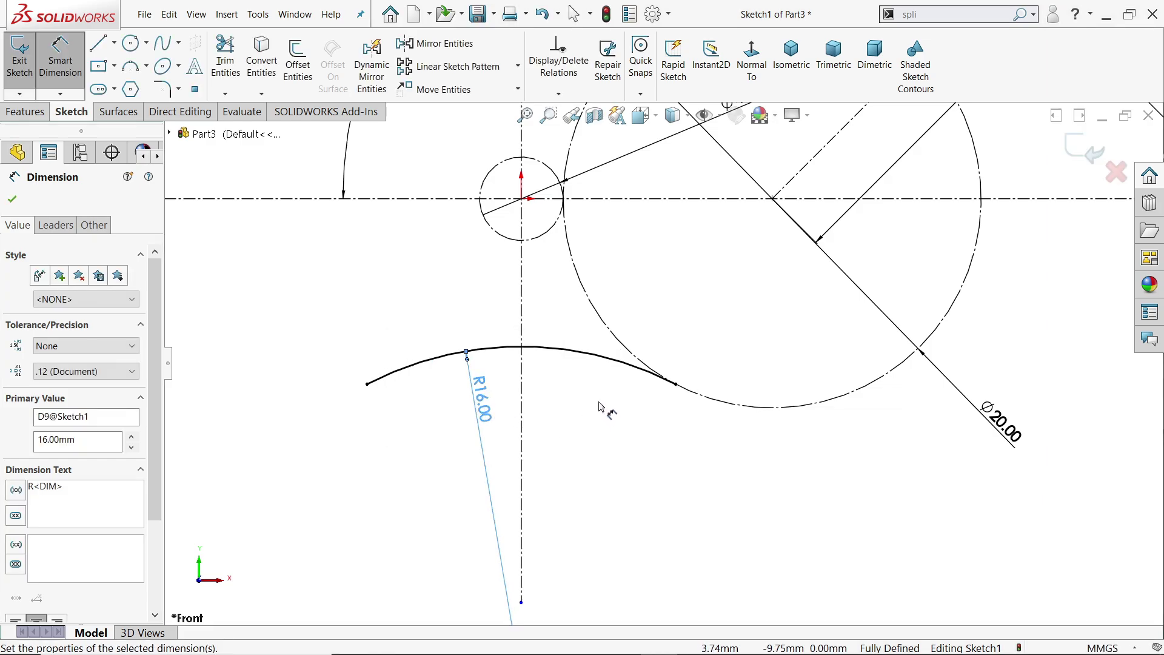
scroll(709, 390, "up", 3)
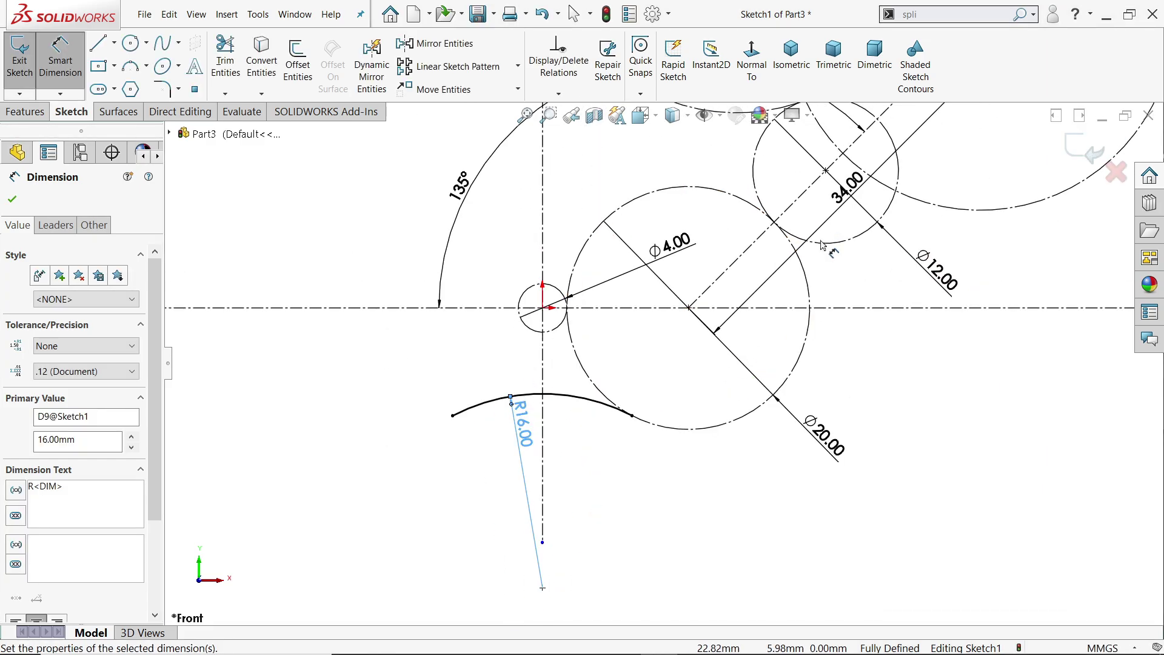
scroll(831, 273, "up", 4)
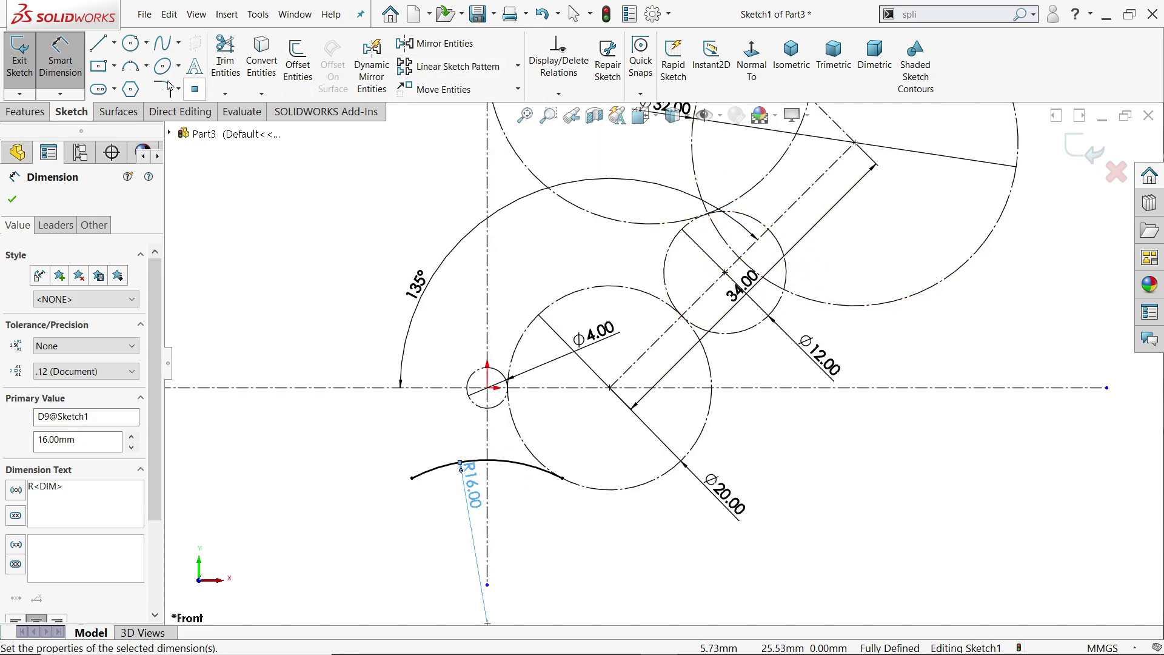
left_click(147, 66)
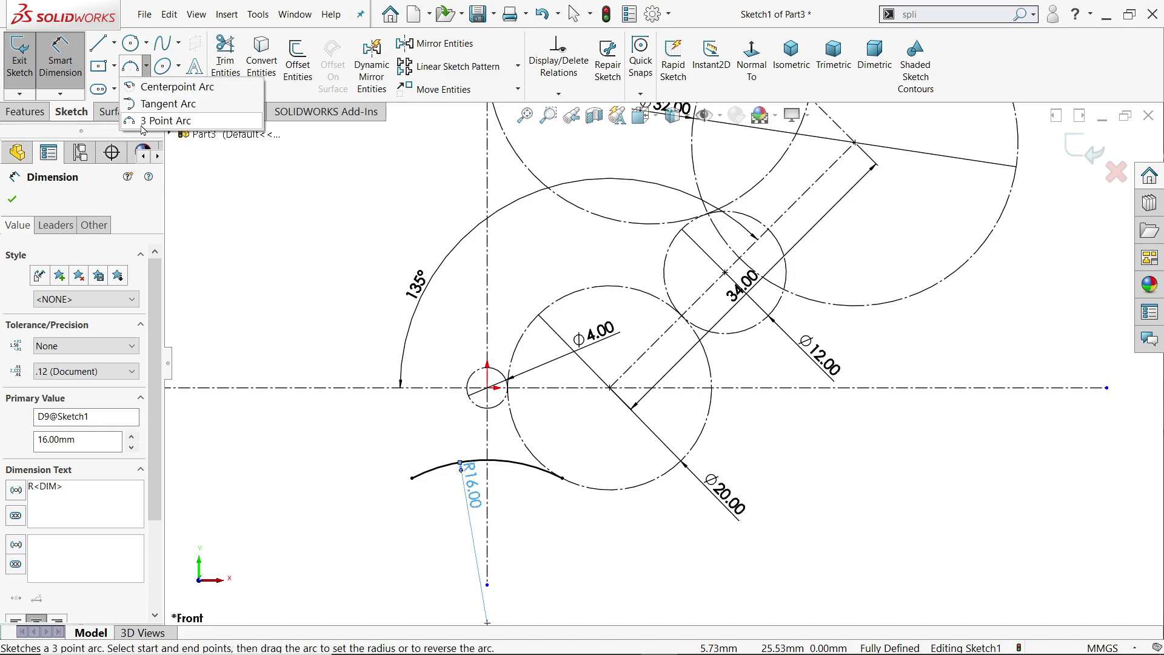
Step: Draw a three-point arc from the Ø20 circle up to the Ø12 circle
left_click(165, 121)
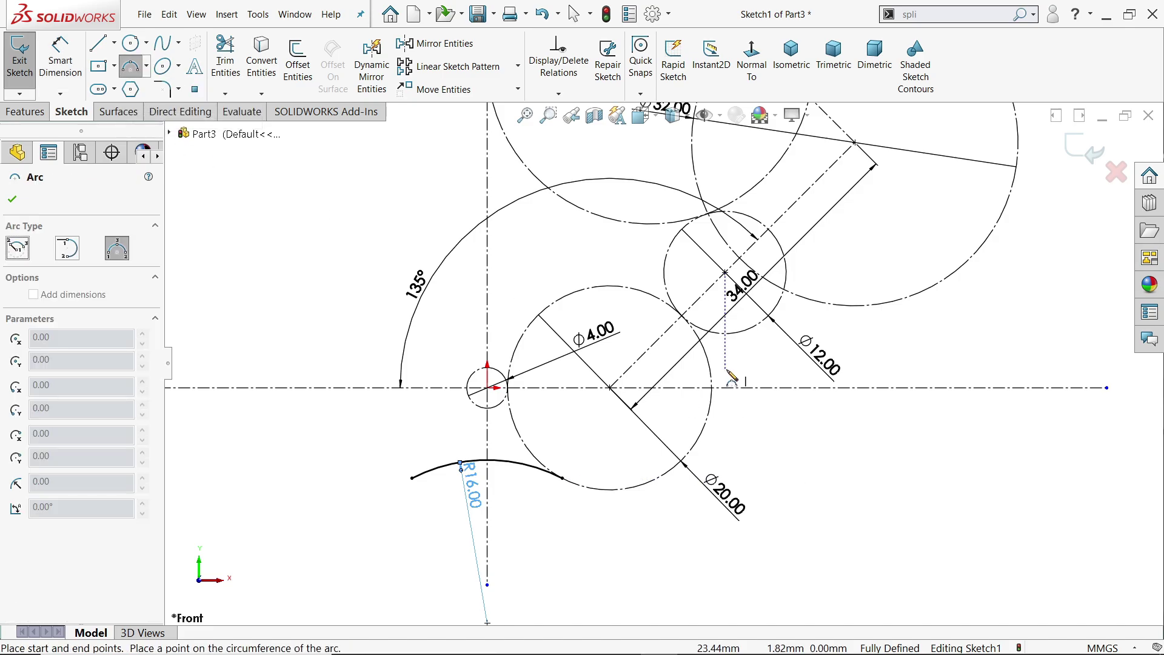
scroll(709, 477, "down", 2)
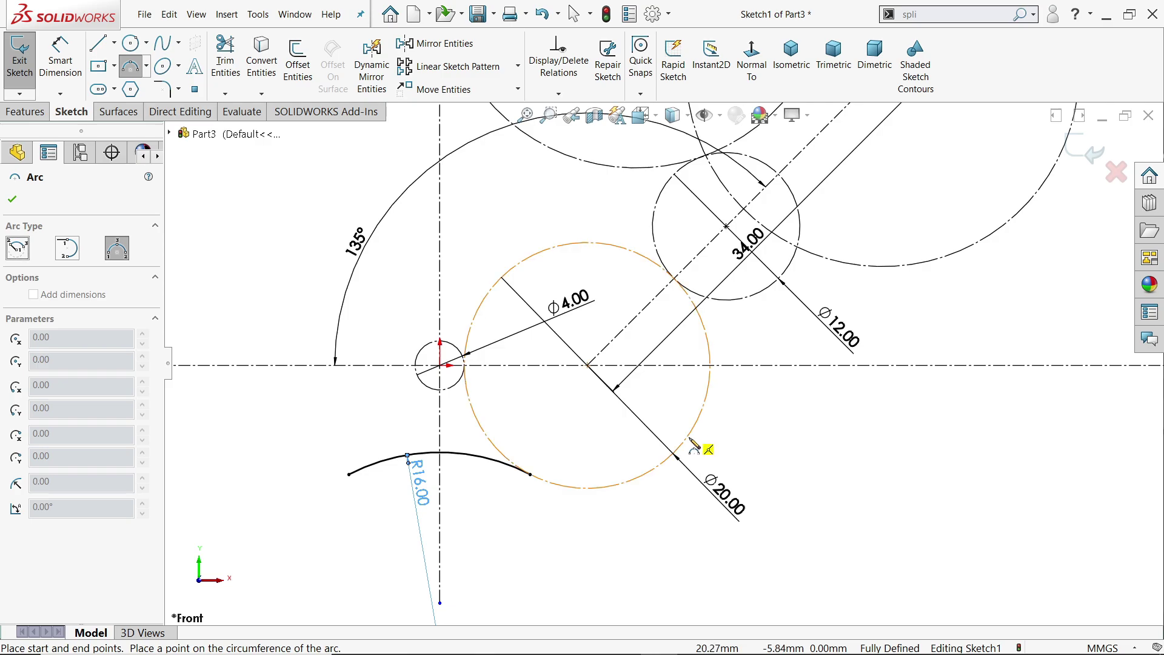
left_click(692, 432)
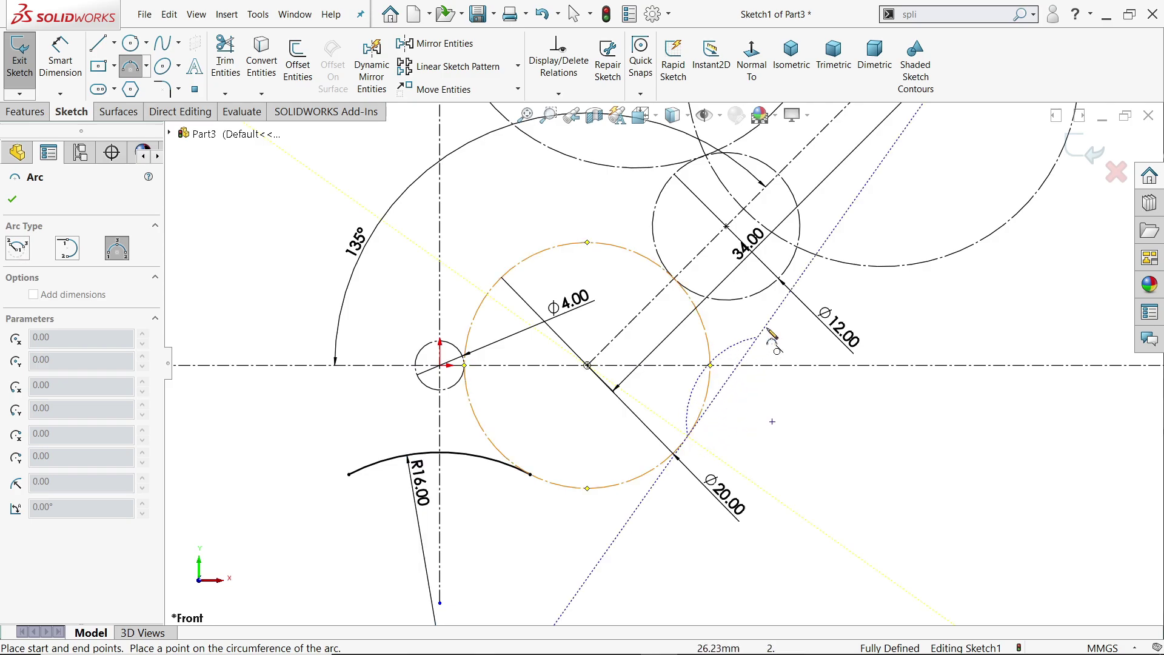
left_click(796, 256)
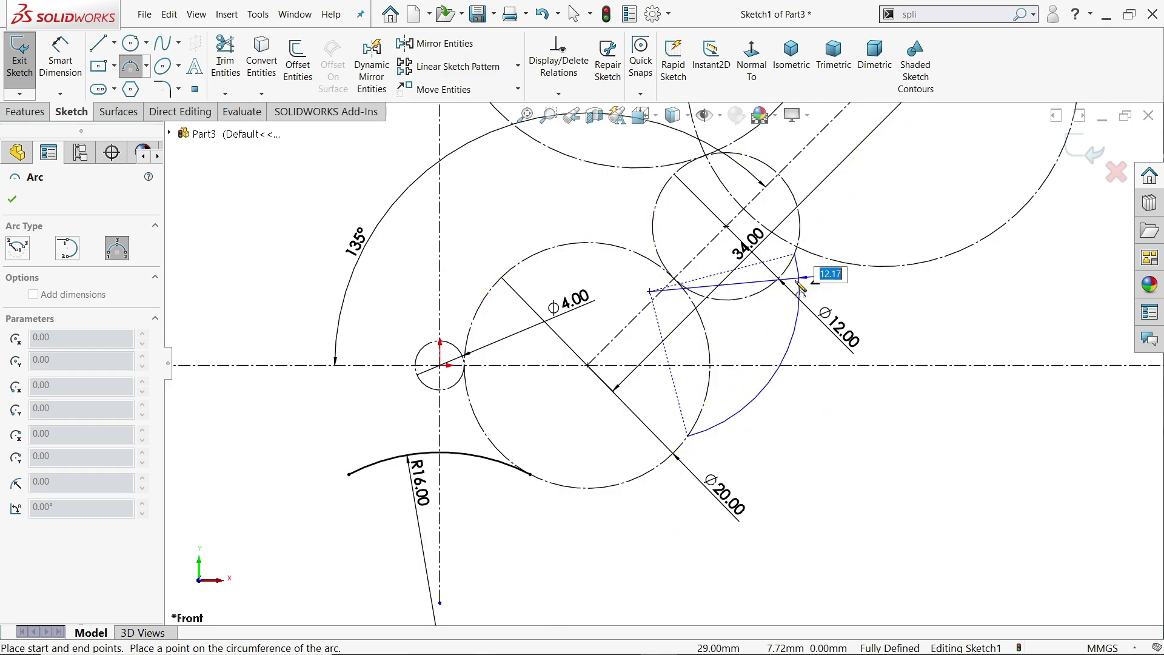
left_click(783, 313)
right_click(782, 410)
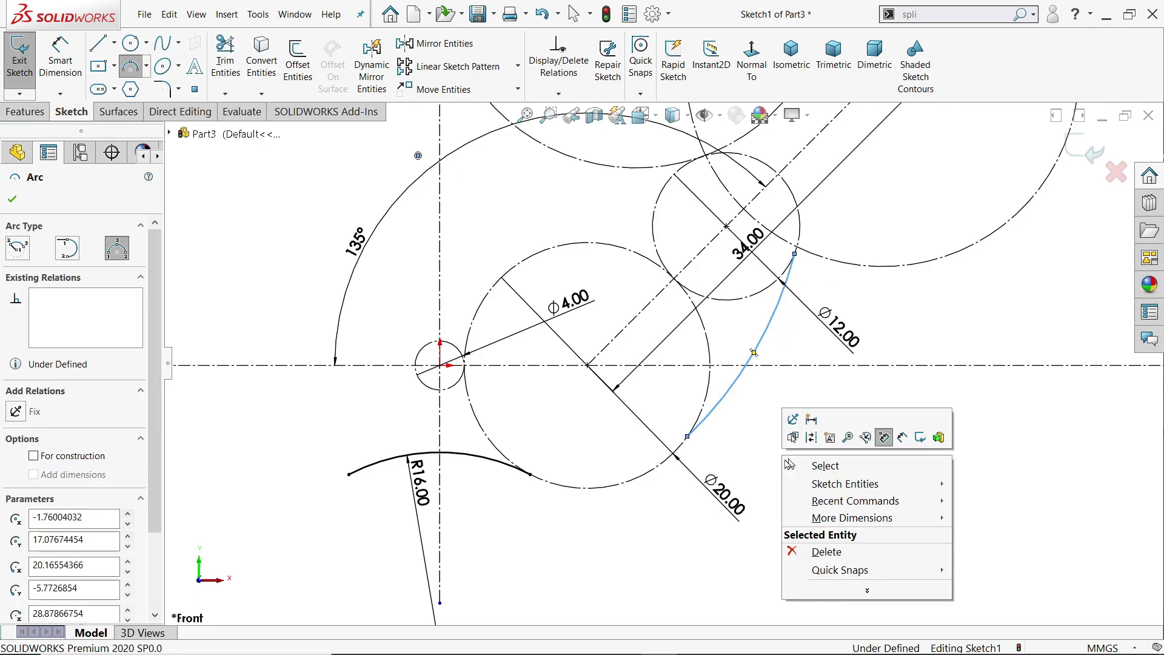
left_click(815, 466)
Step: Make the new arc tangent to both the Ø20 and Ø12 circles
scroll(710, 412, "down", 2)
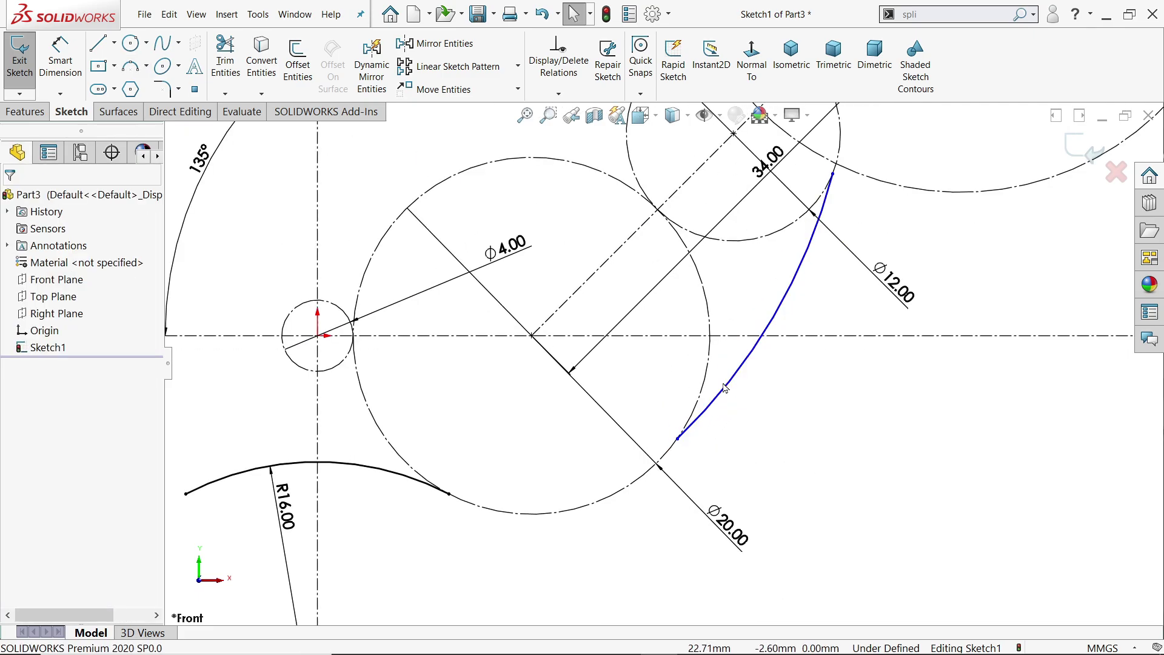
left_click(727, 391)
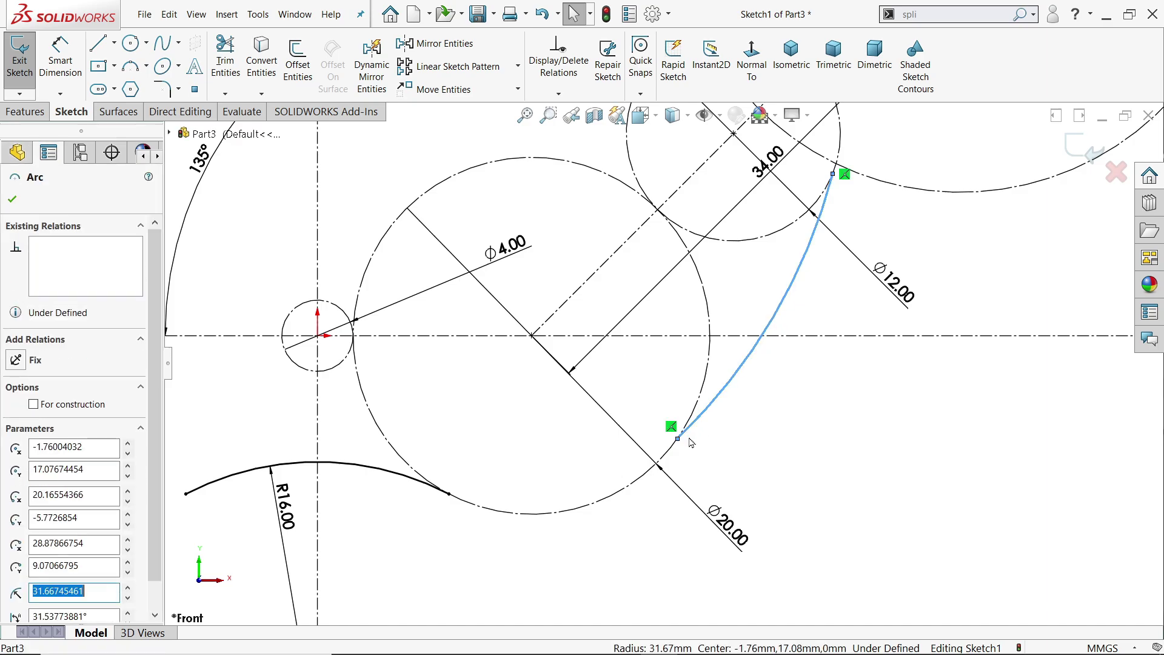
left_click(679, 436, "ctrl")
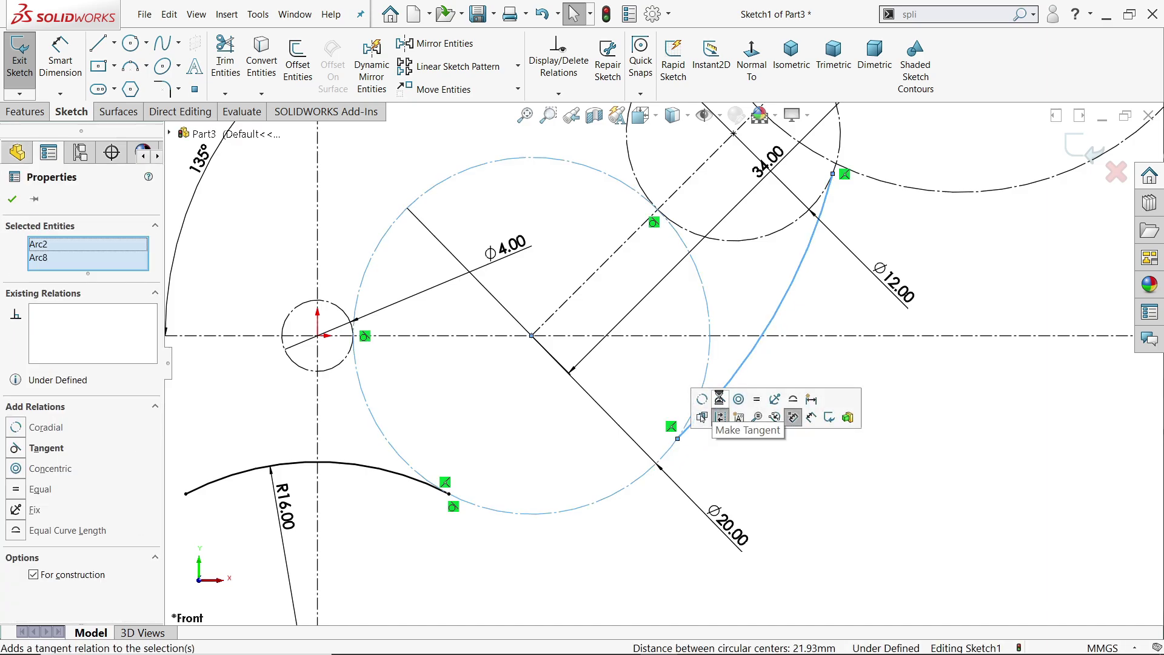
left_click(720, 399)
scroll(668, 364, "up", 2)
left_click(883, 409)
scroll(792, 213, "down", 5)
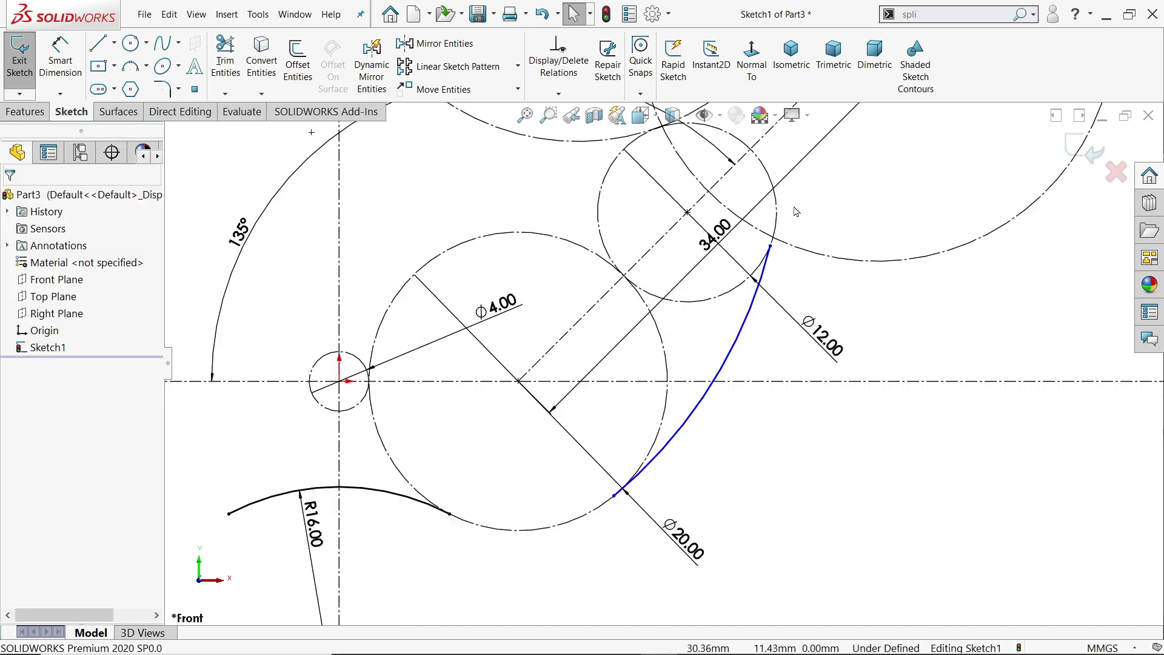
scroll(749, 284, "up", 3)
scroll(735, 295, "down", 2)
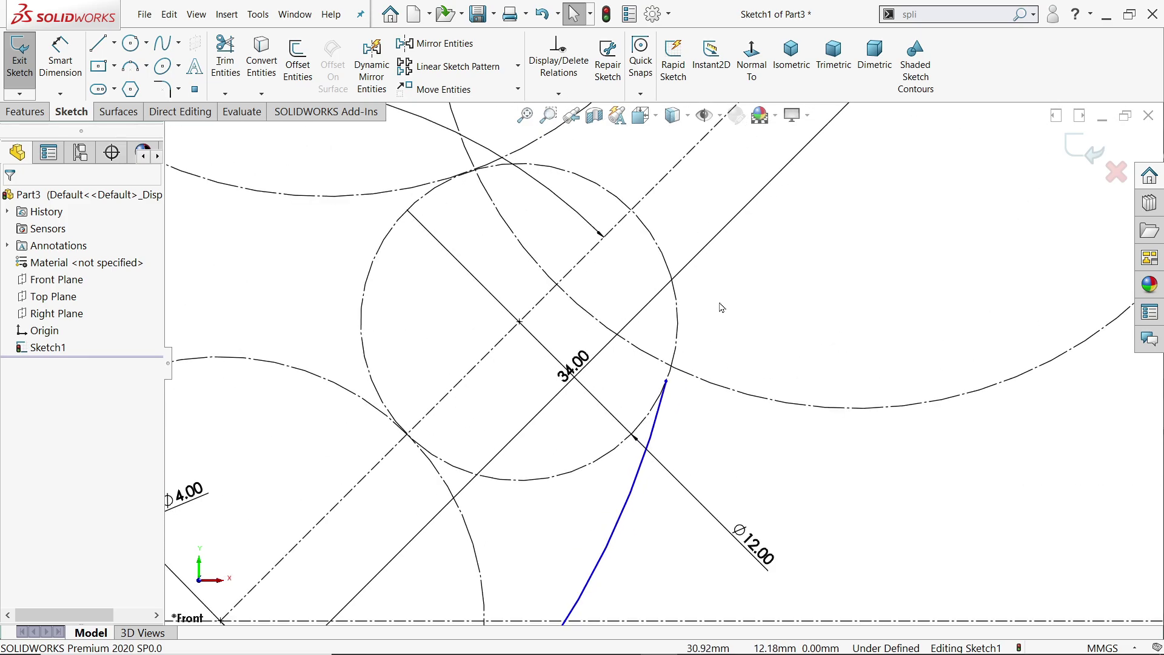
left_click(677, 340)
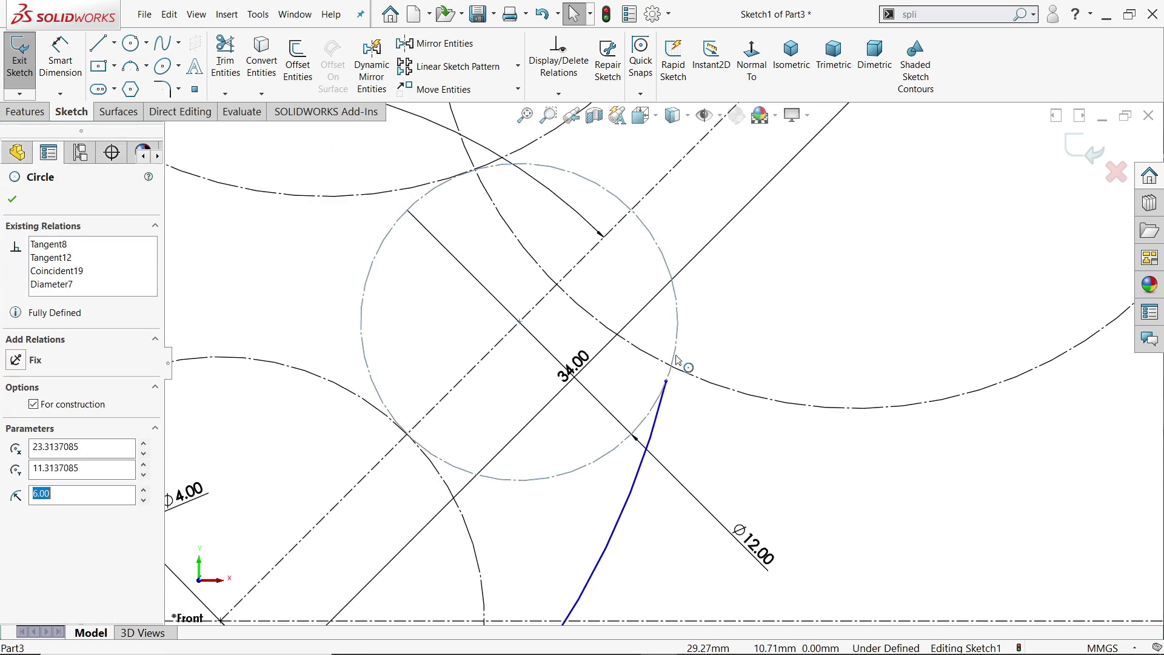
left_click(655, 426, "ctrl")
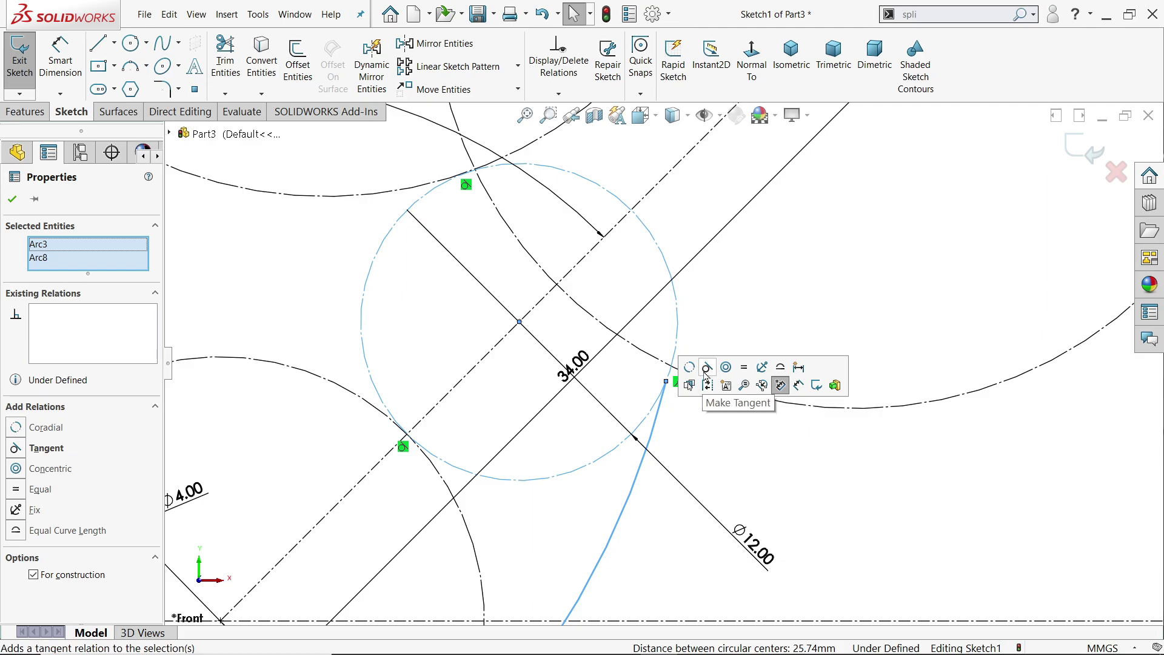
left_click(706, 368)
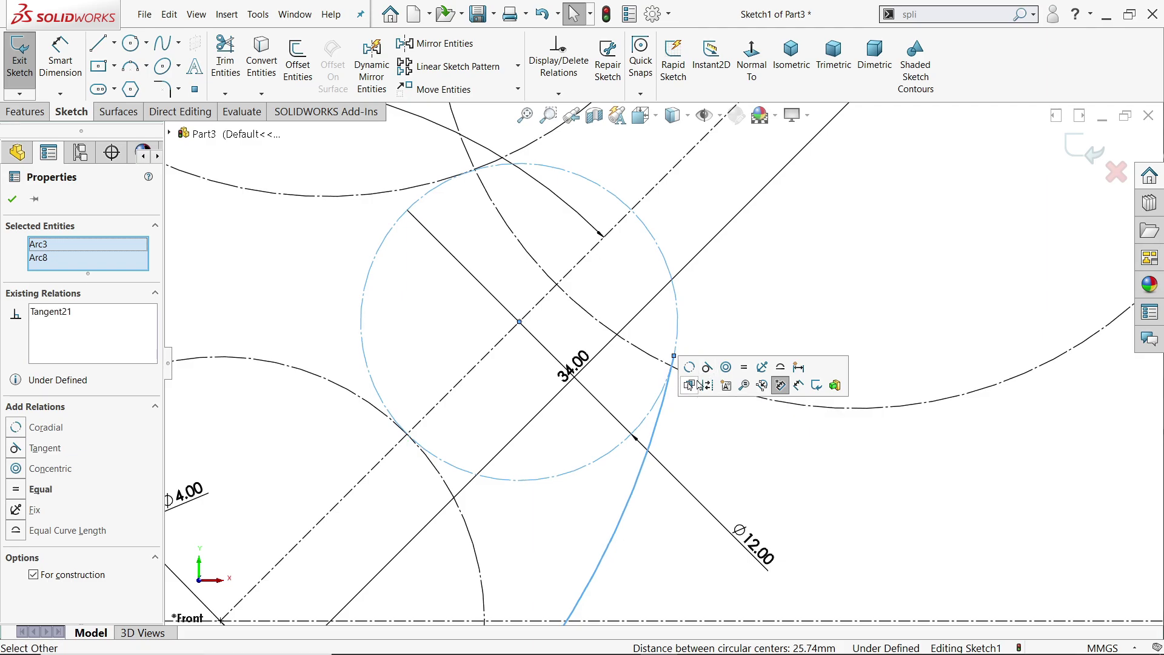
Step: Make the new arc's end point coincident with the large arc
scroll(687, 388, "up", 2)
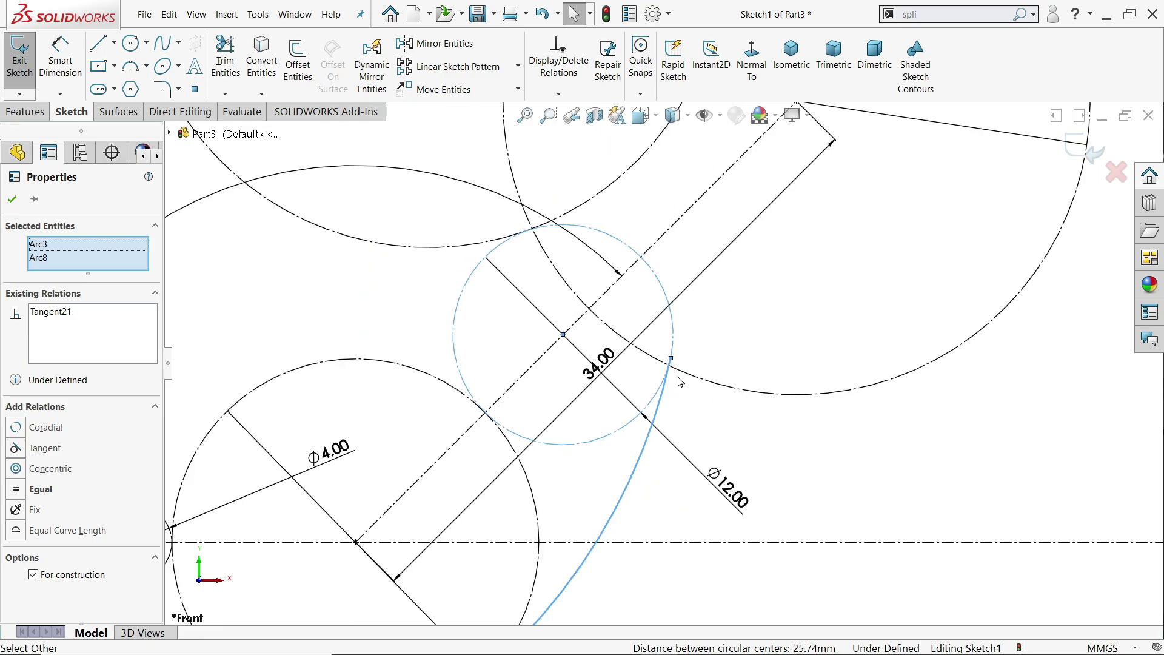
scroll(687, 362, "down", 5)
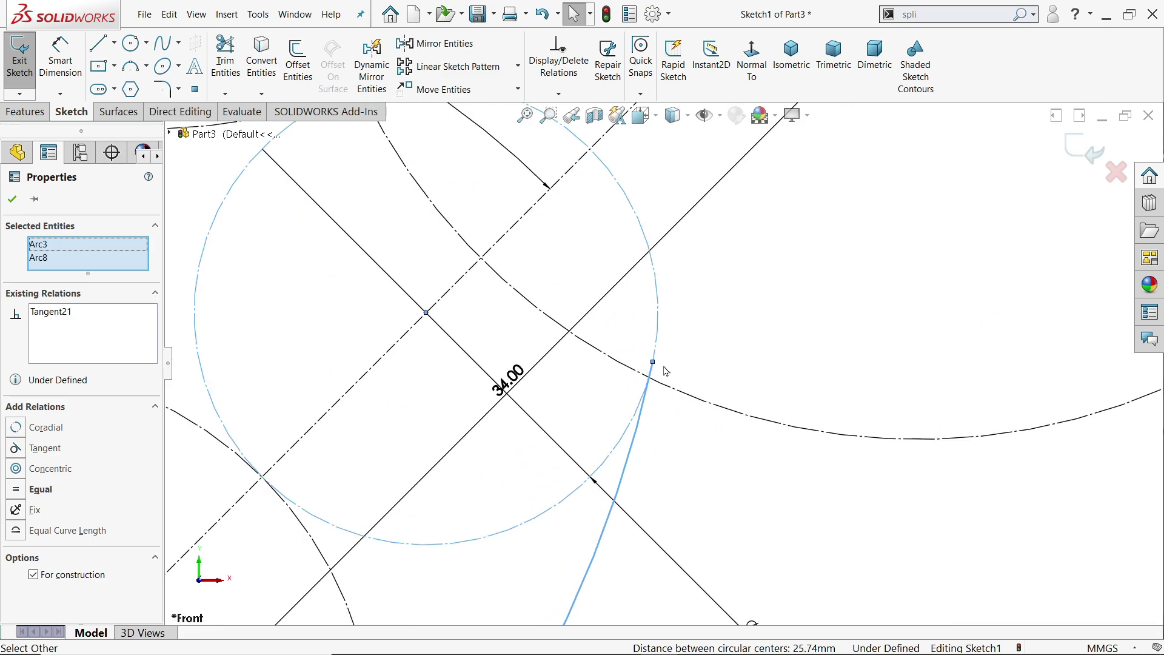
left_click(638, 356)
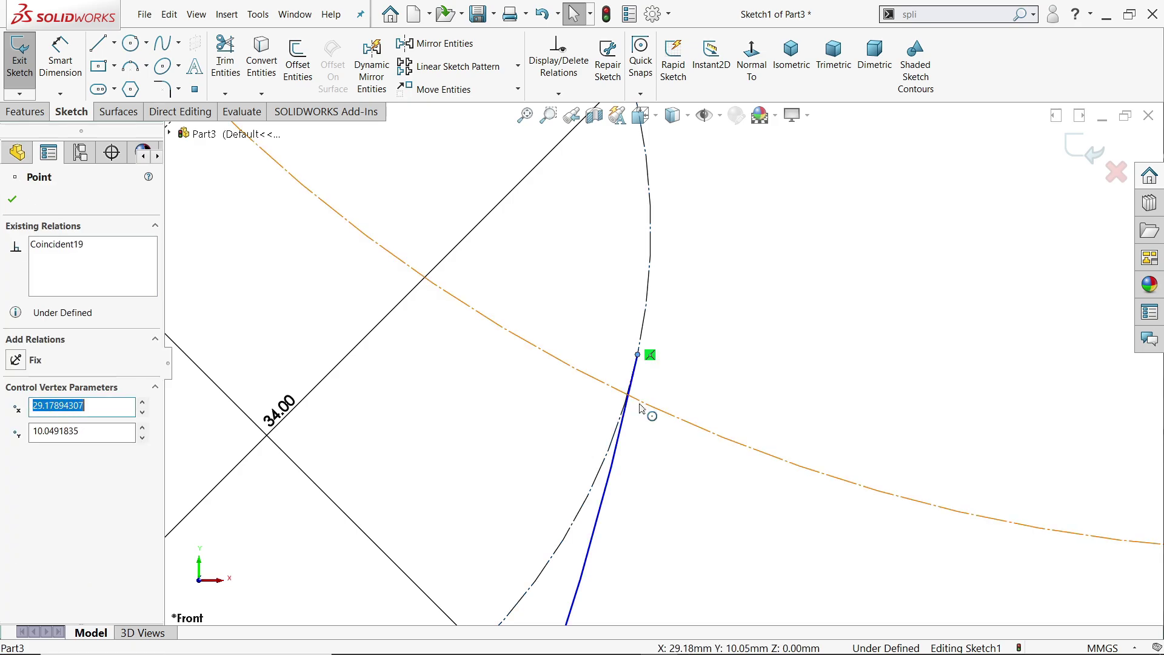
left_click(641, 409, "ctrl")
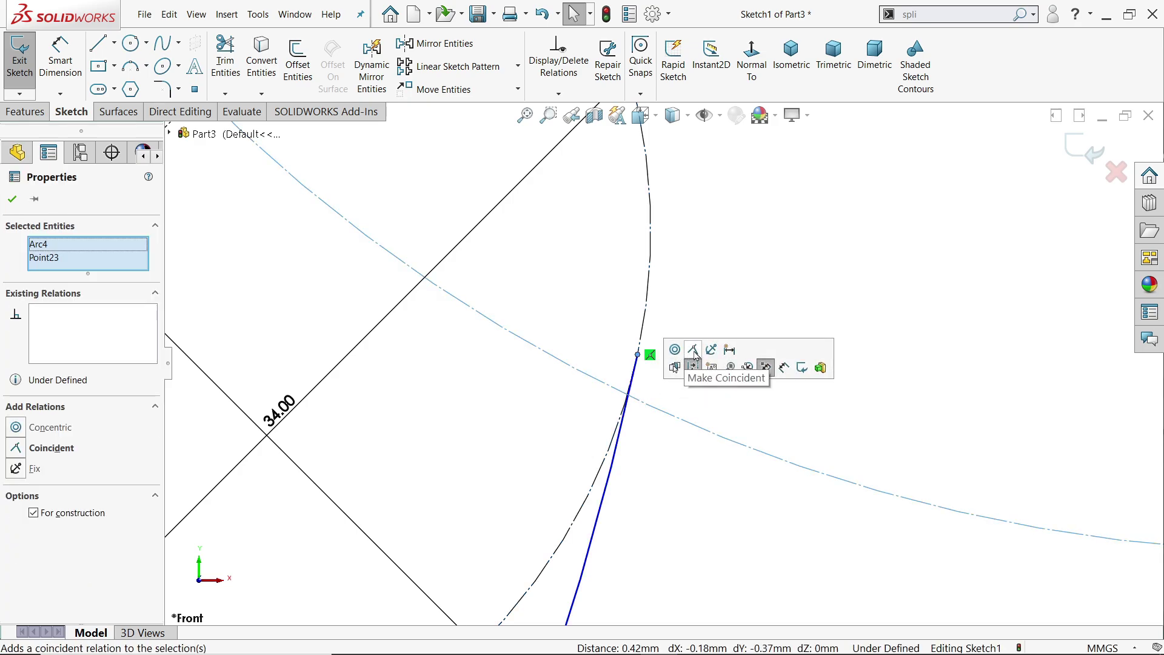
left_click(695, 351)
scroll(662, 364, "up", 8)
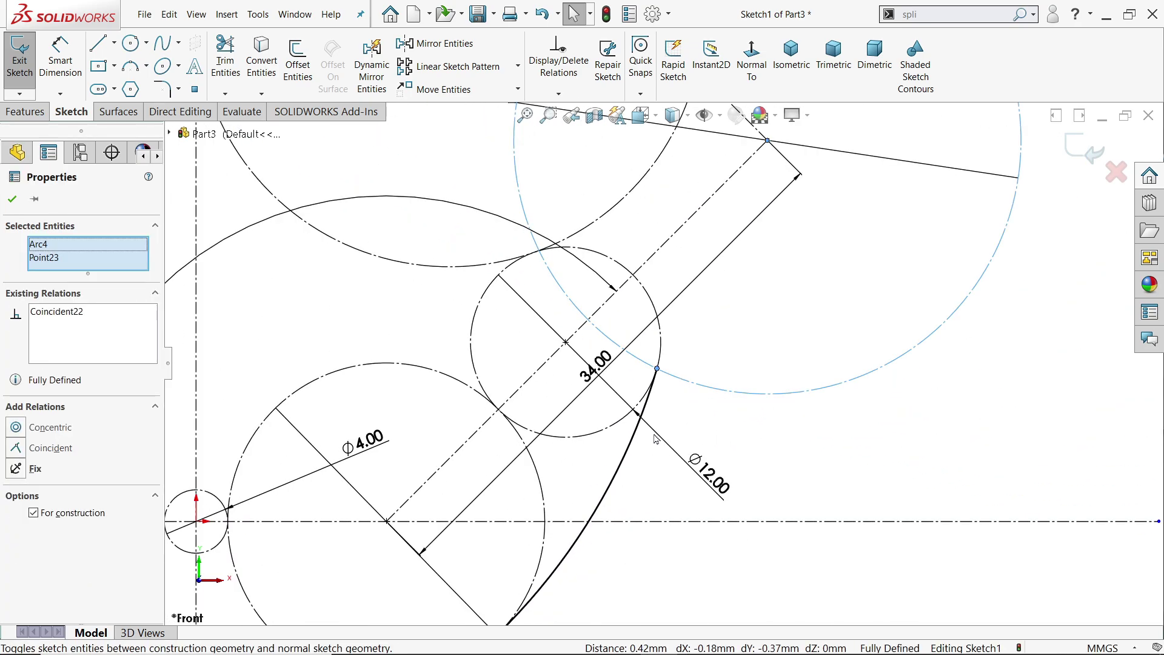
scroll(618, 484, "down", 3)
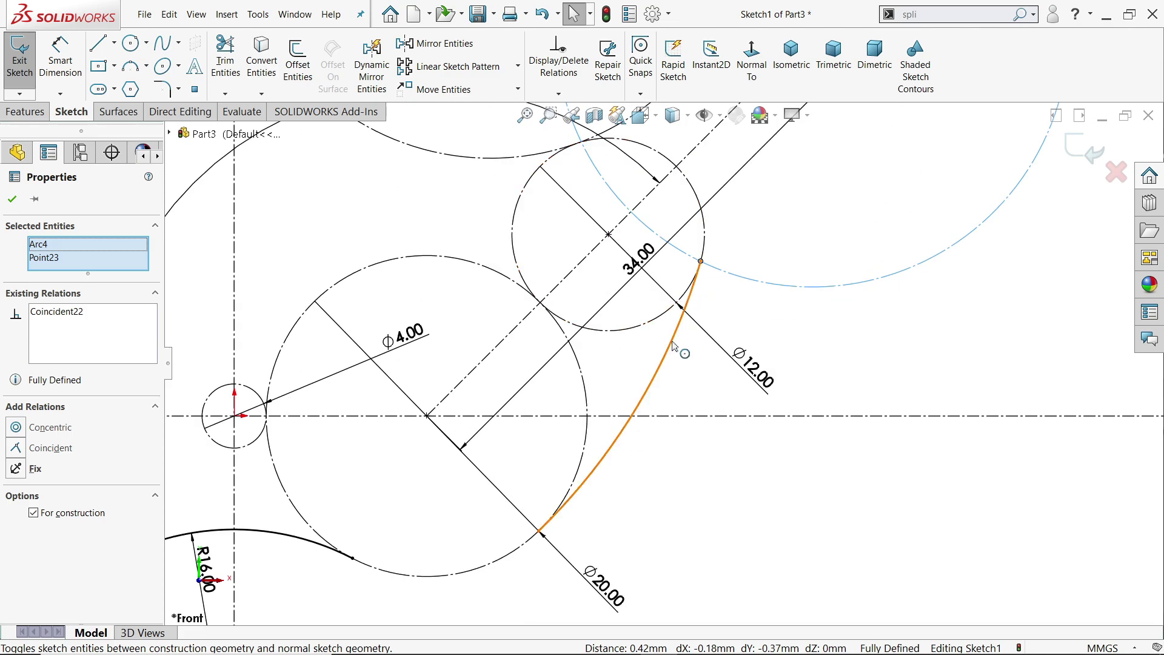
key("Escape")
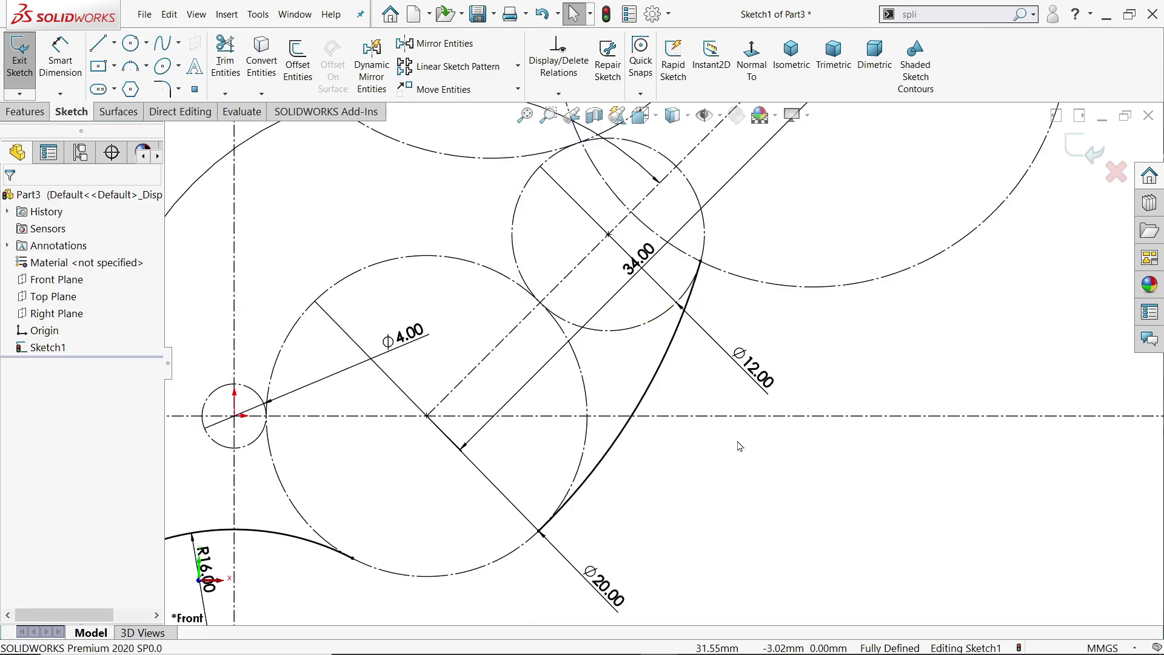
scroll(734, 424, "up", 8)
Step: Draw a centre-point arc along the first Ø32 circle's left edge down to the Ø12 circle
scroll(655, 303, "down", 6)
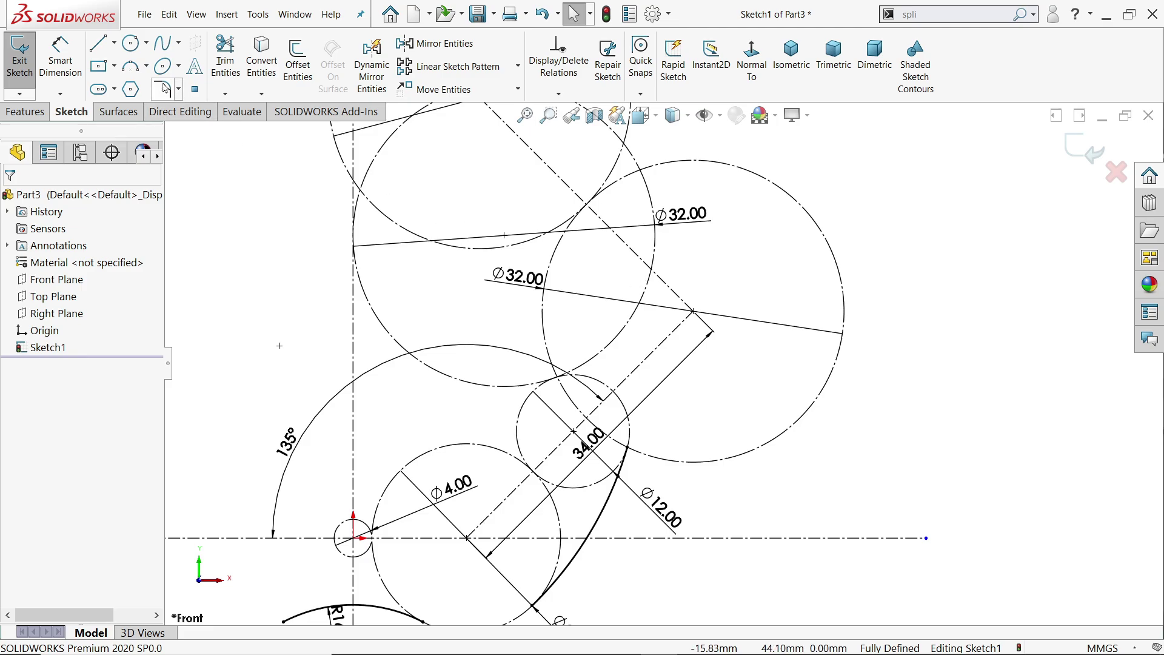
left_click(147, 68)
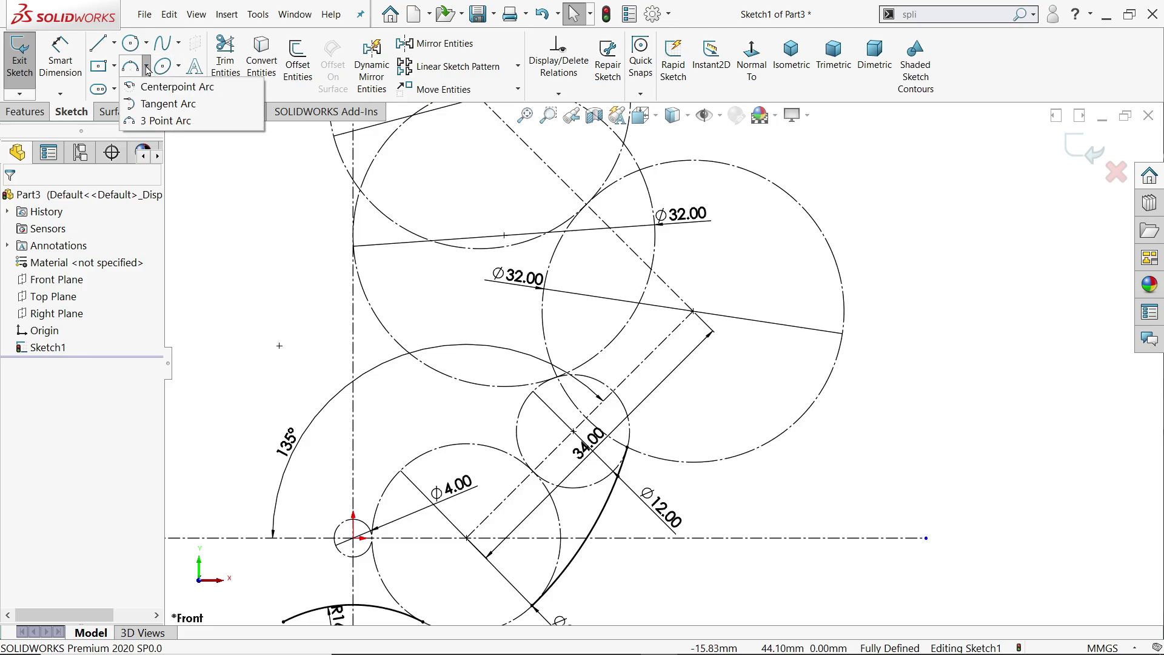
left_click(173, 86)
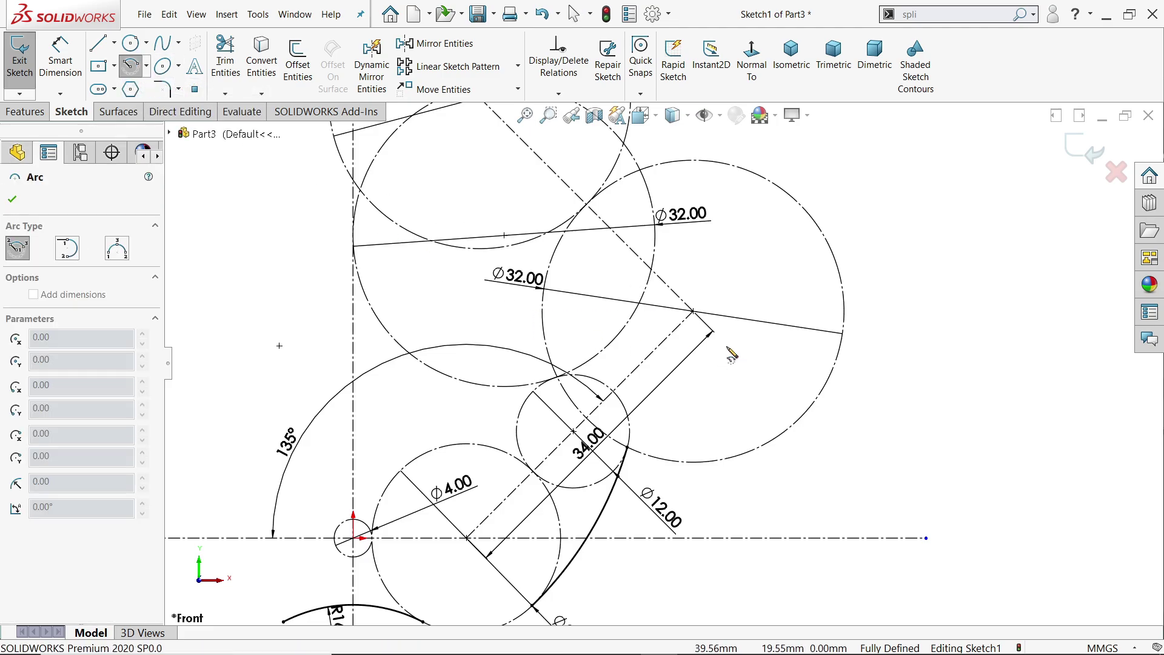
left_click(693, 312)
scroll(630, 450, "down", 4)
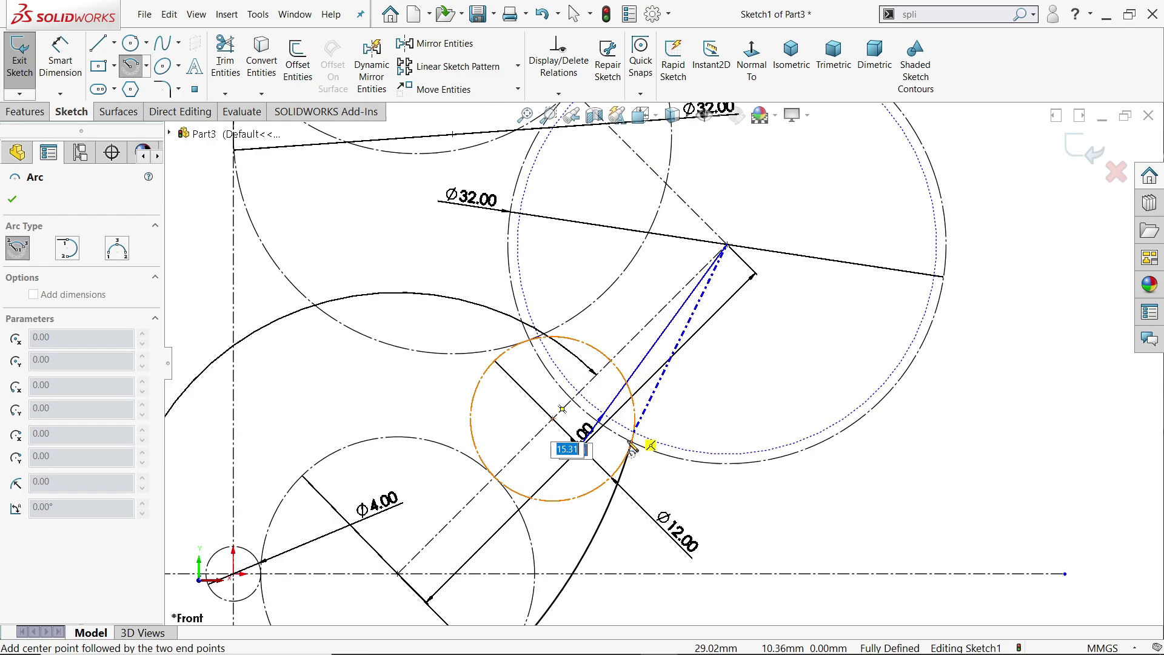
left_click(628, 448)
scroll(661, 370, "up", 4)
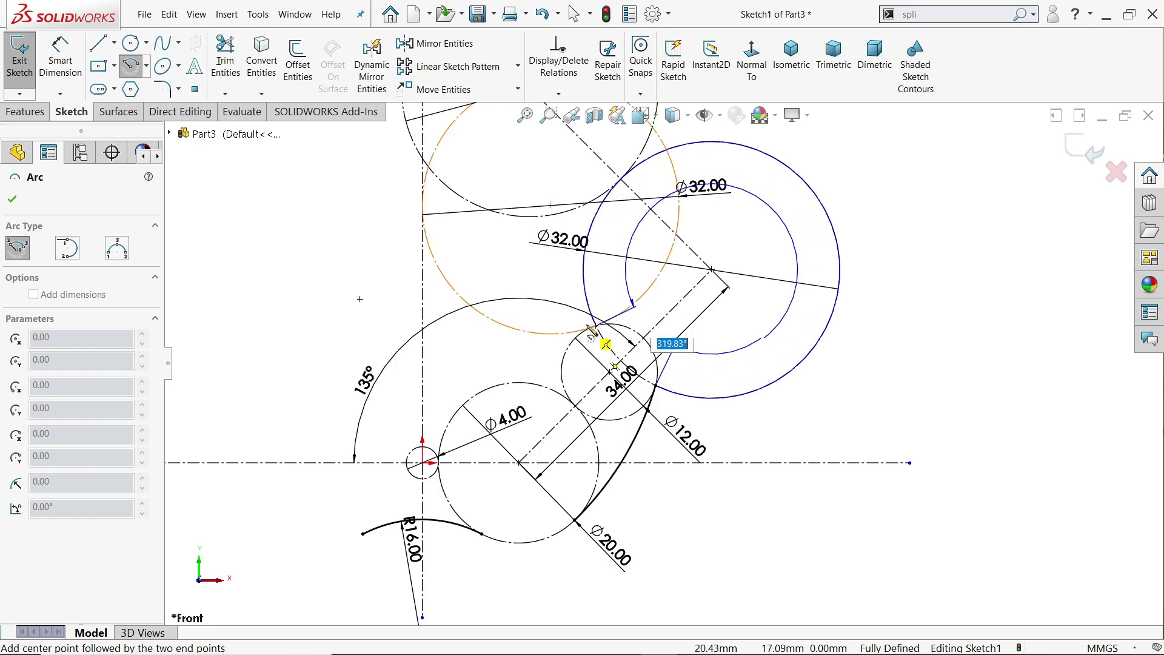
scroll(598, 343, "down", 4)
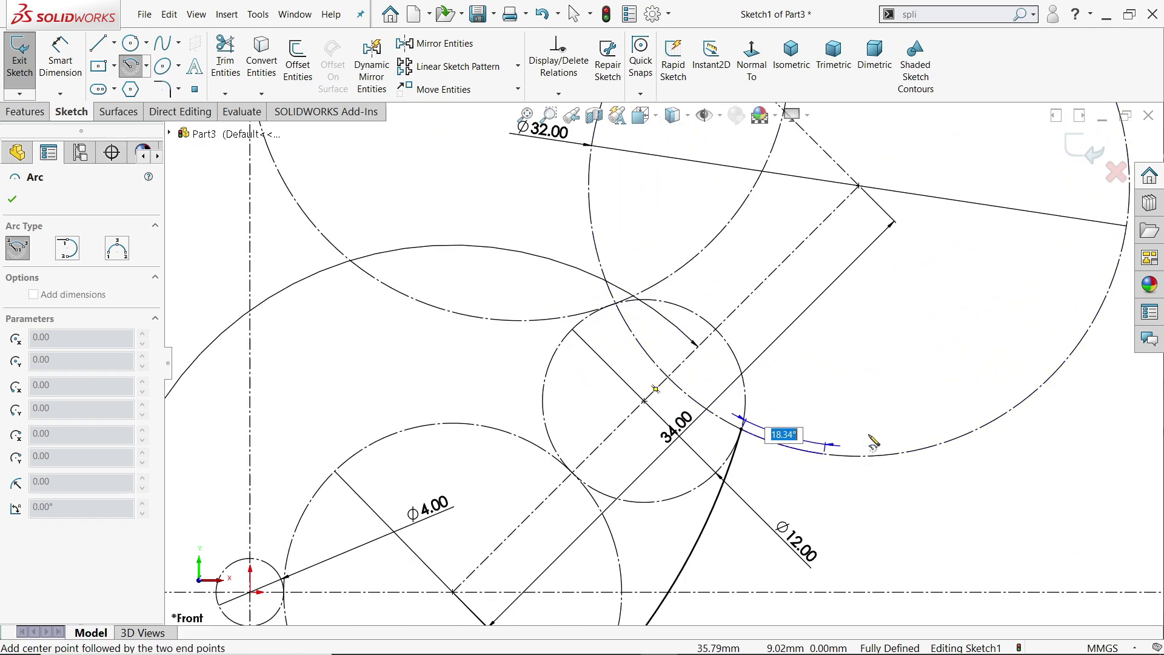
scroll(831, 237, "up", 4)
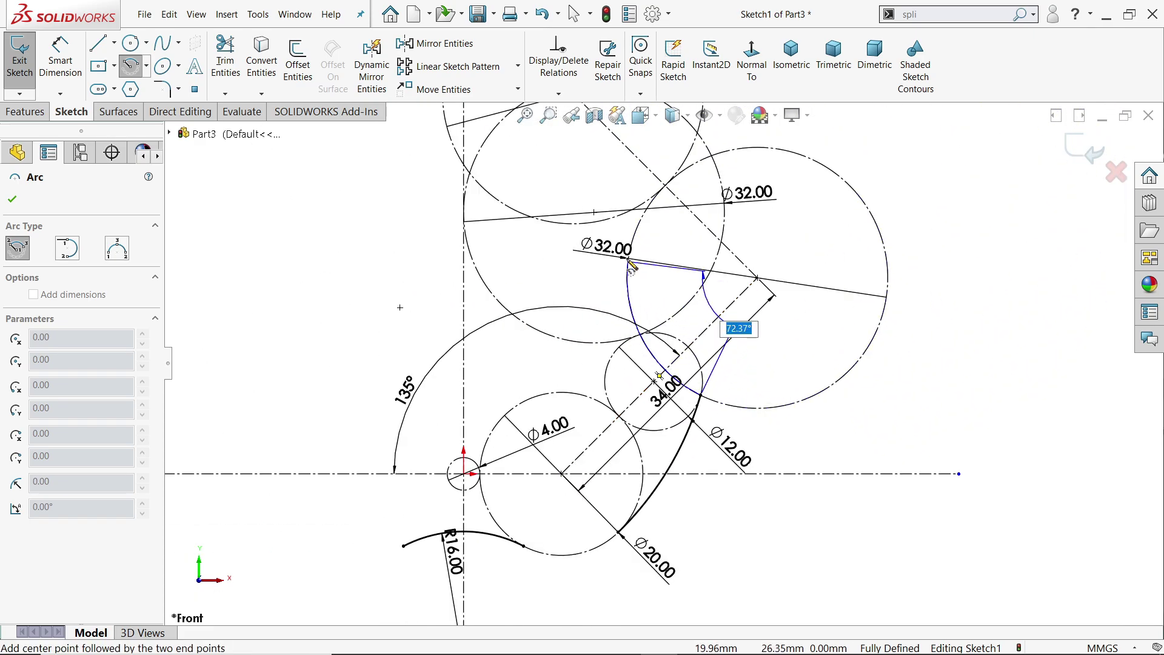
scroll(649, 209, "down", 4)
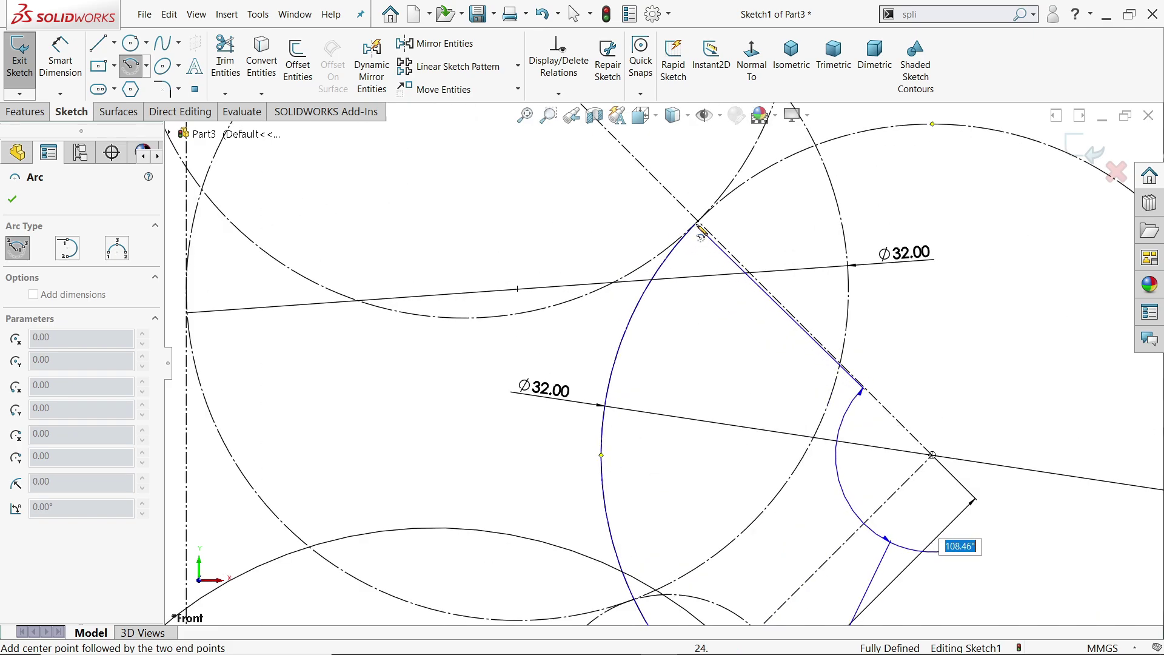
left_click(703, 231)
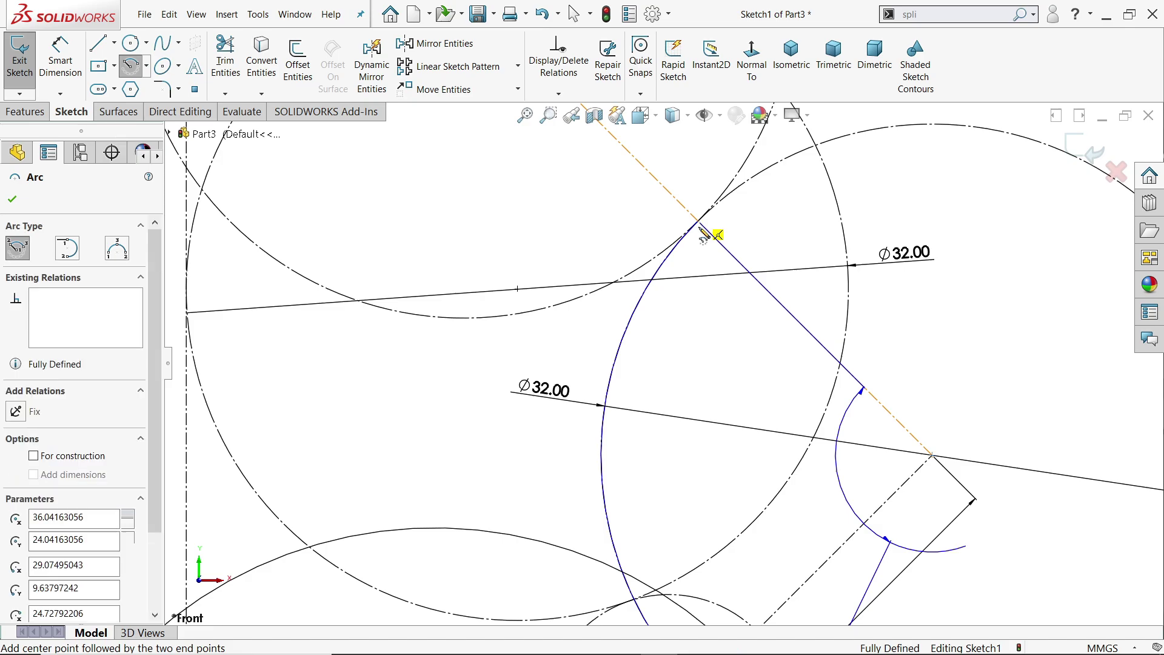
right_click(762, 226)
left_click(781, 236)
Step: Move the Ø12.00 and Ø32.00 dimension labels further to the right
scroll(780, 245, "up", 4)
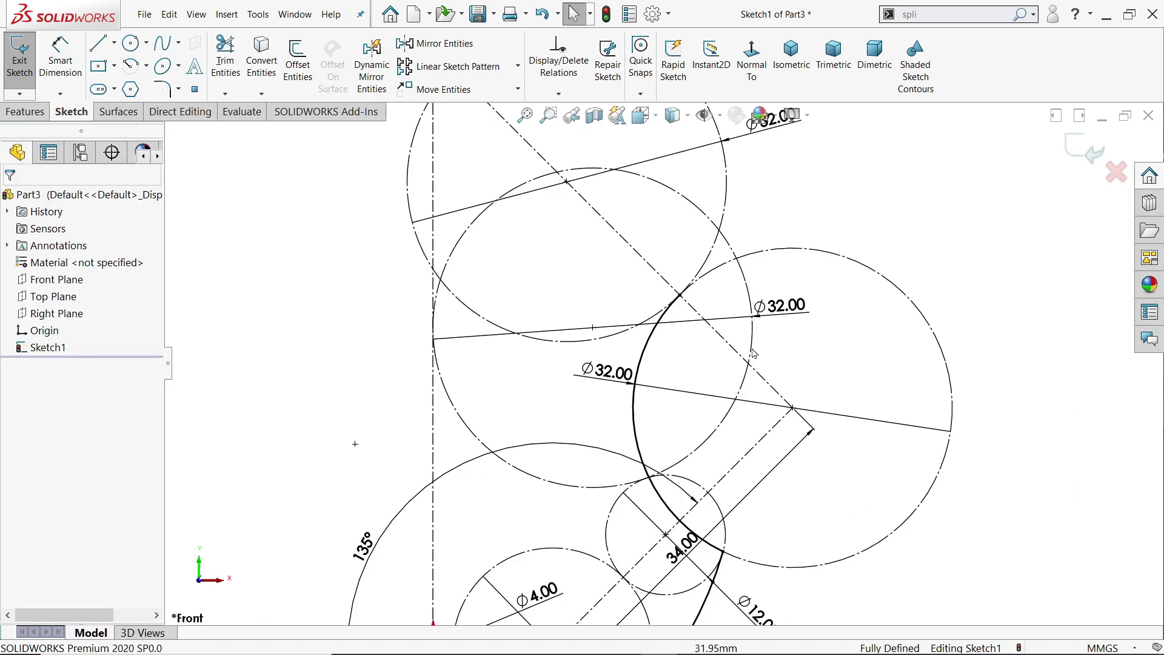
scroll(696, 504, "down", 4)
scroll(663, 511, "up", 3)
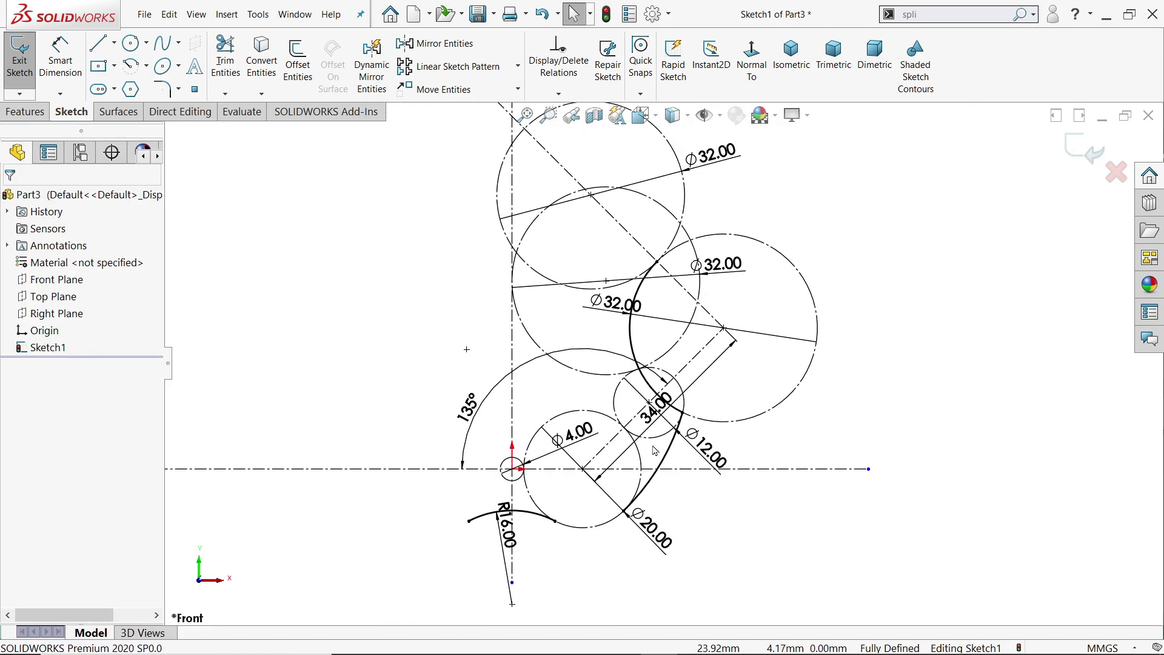
left_click(776, 522)
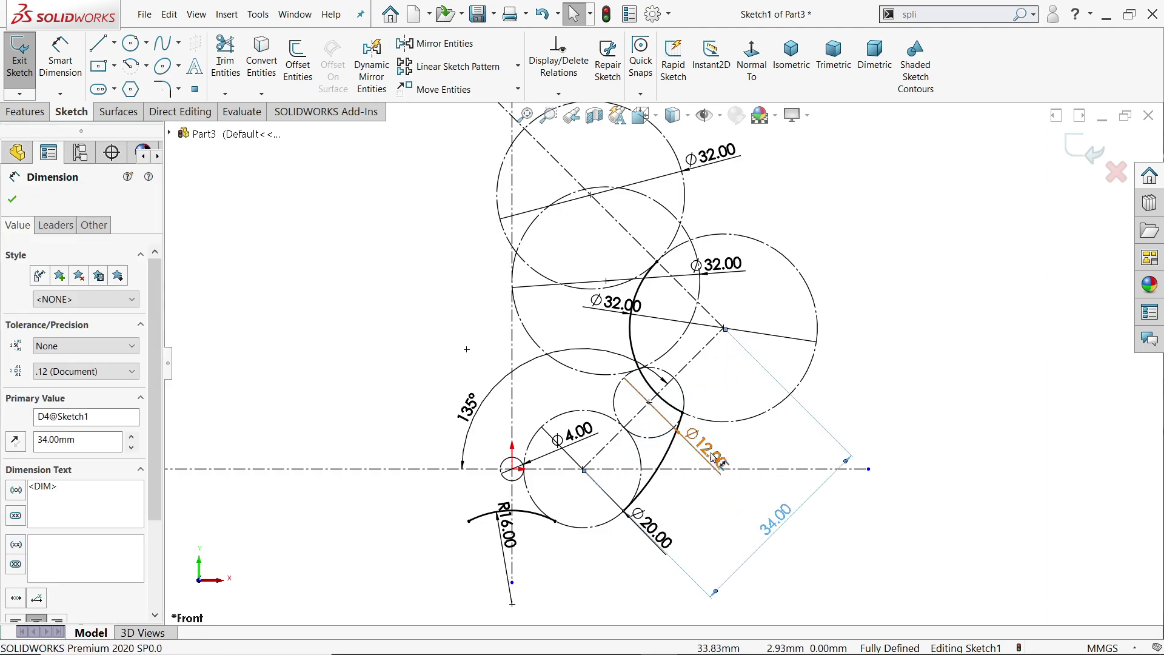
left_click_drag(710, 451, 803, 469)
left_click(661, 542)
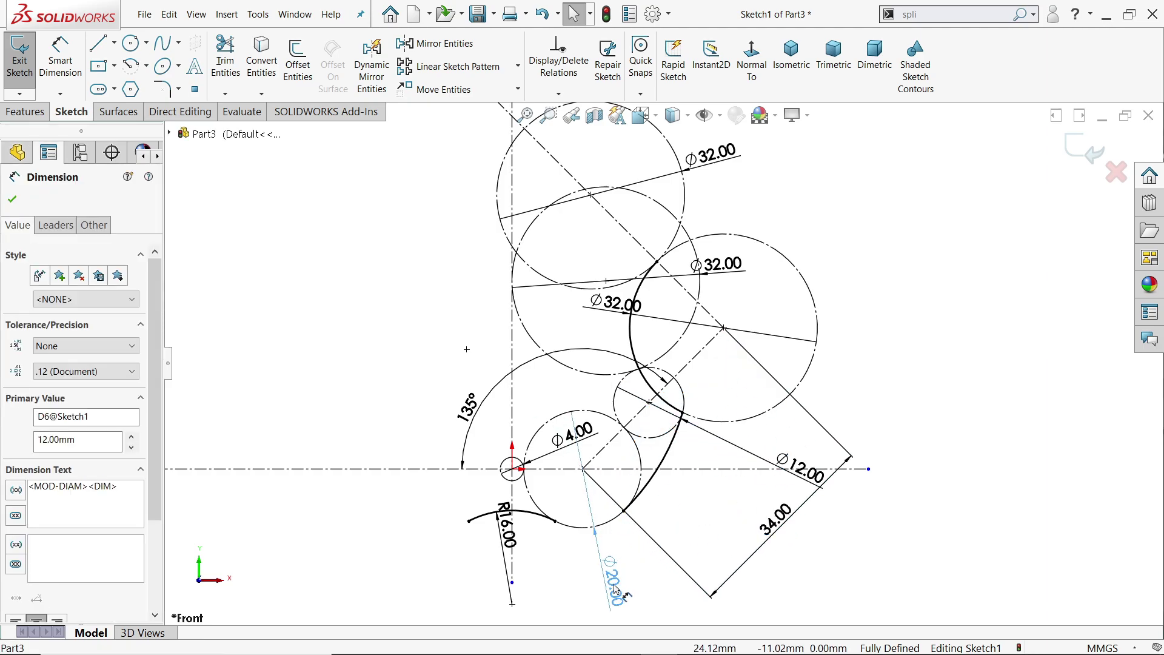
scroll(676, 271, "down", 4)
mouse_move(533, 368)
left_mouse_down()
mouse_move(741, 364)
mouse_move(1140, 327)
left_mouse_up()
scroll(814, 285, "up", 2)
scroll(671, 364, "up", 3)
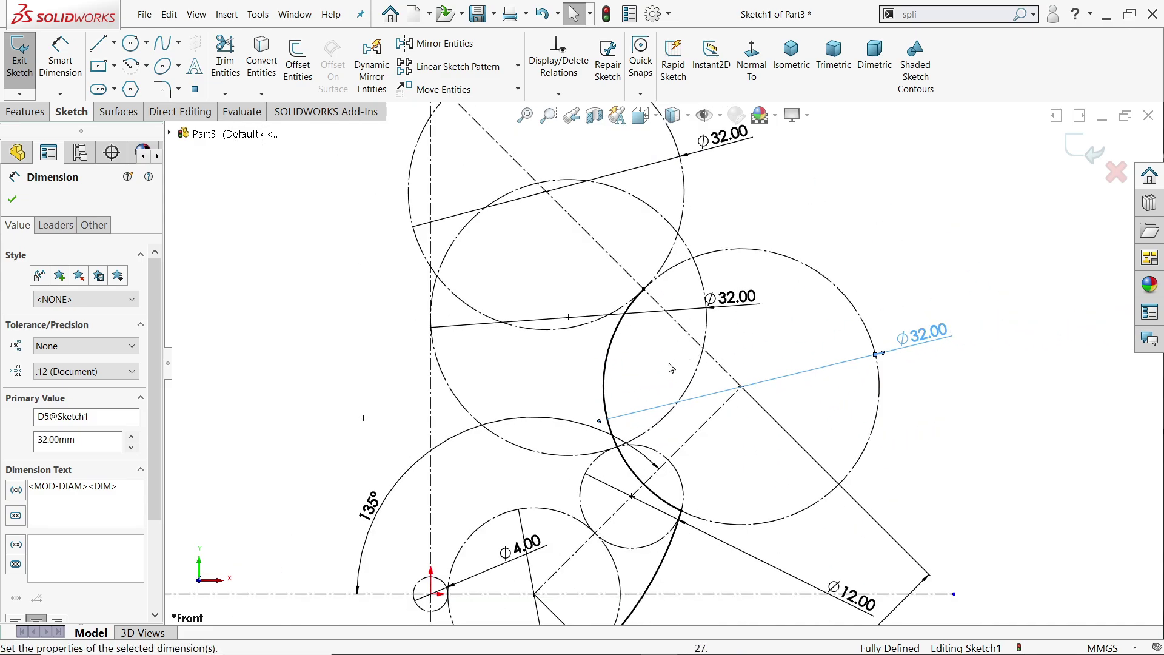
scroll(549, 585, "down", 4)
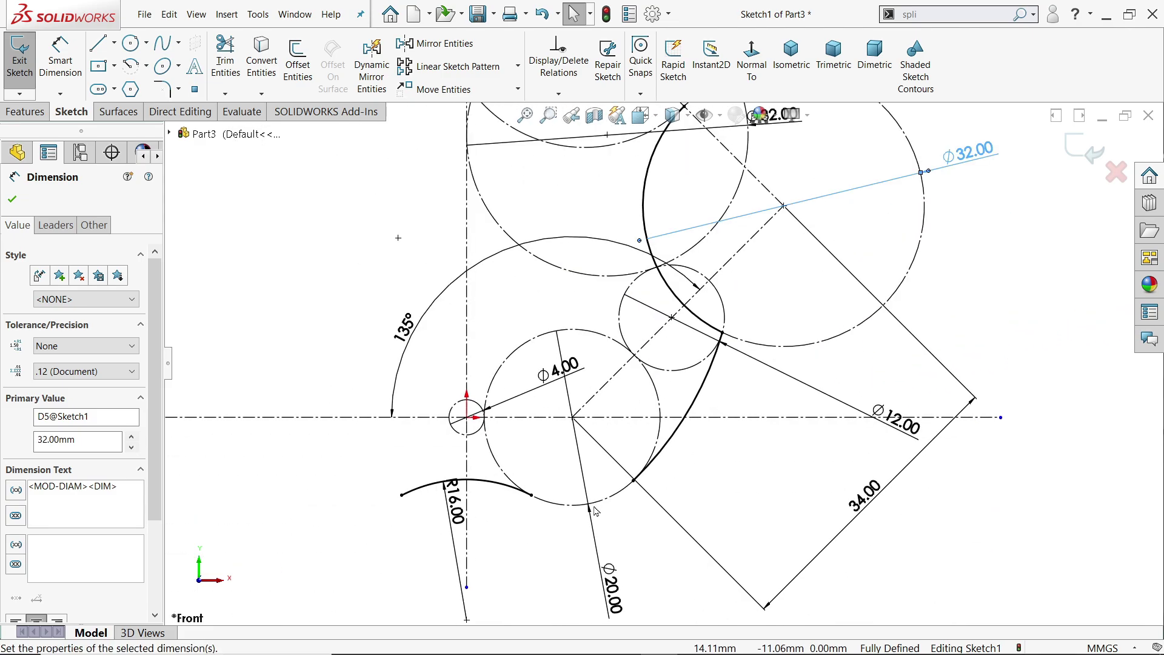
Step: Draw a centre-point arc about the Ø20 circle's centre from the R16.00 arc end to the right-hand arc
left_click(146, 66)
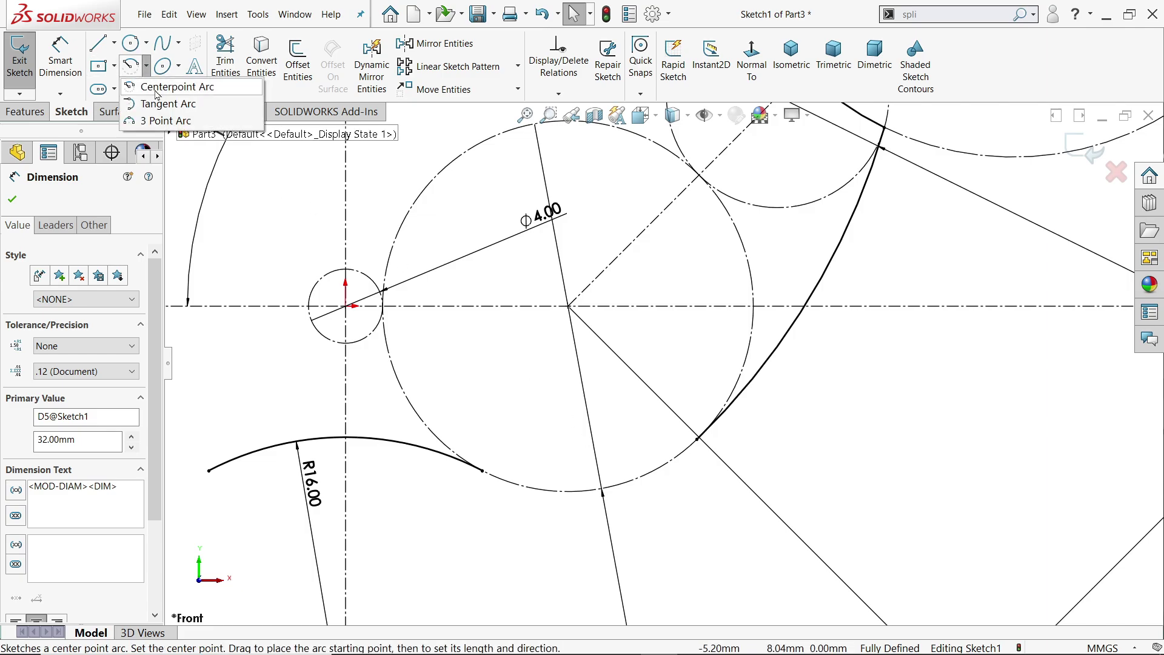
left_click(161, 88)
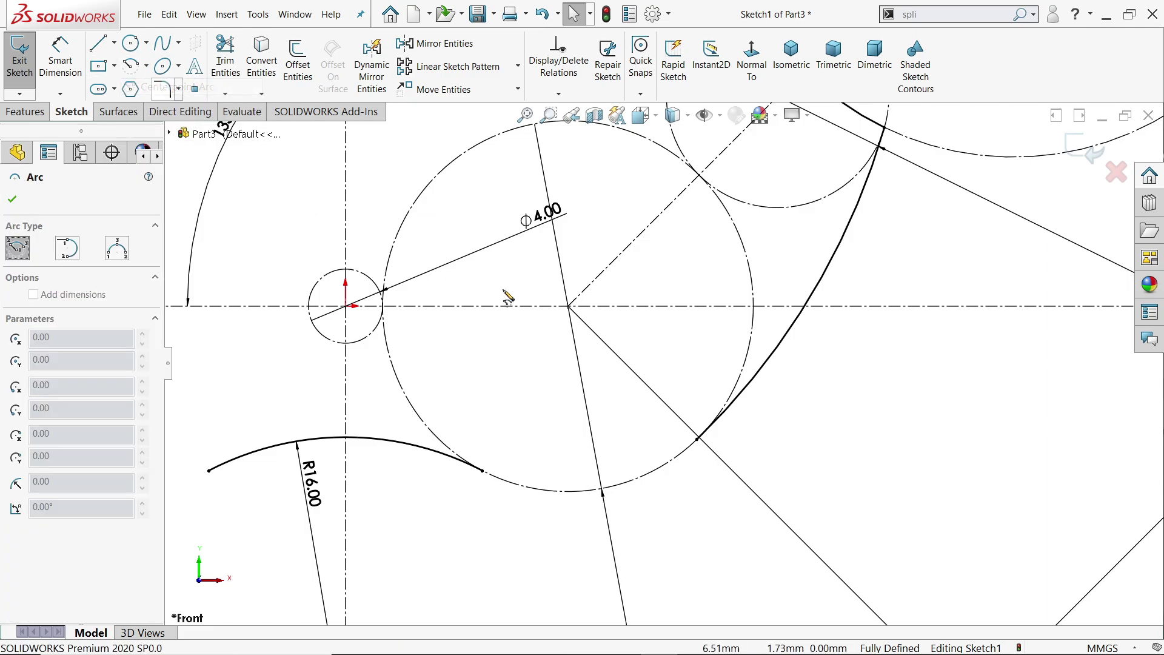
left_click(569, 306)
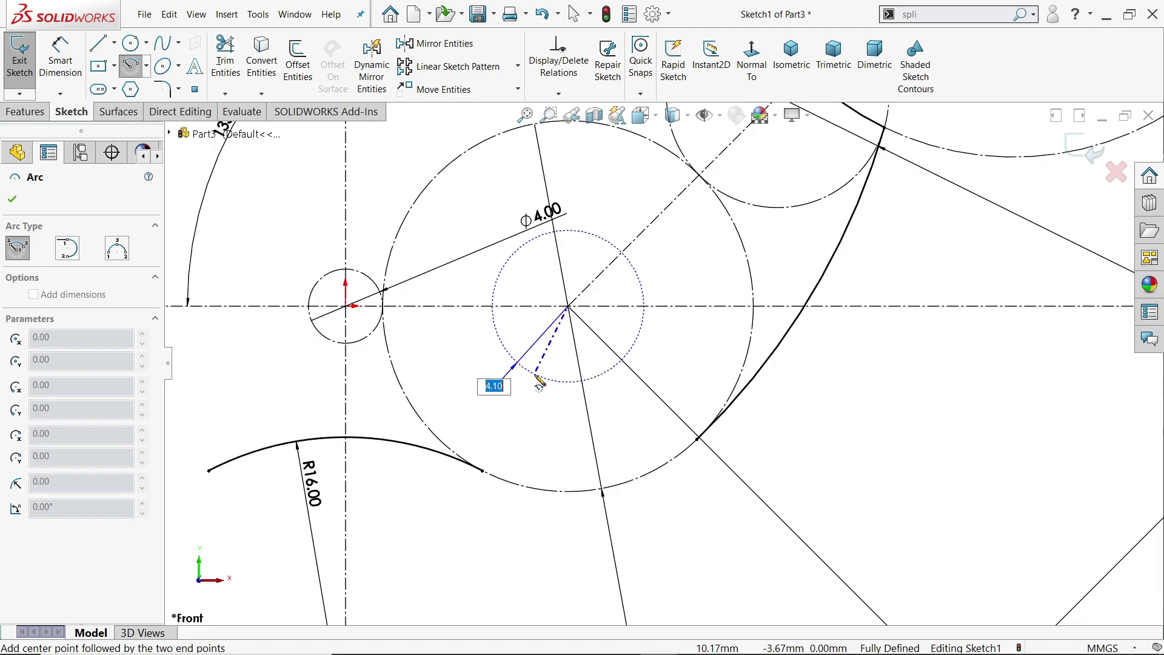
left_click(483, 471)
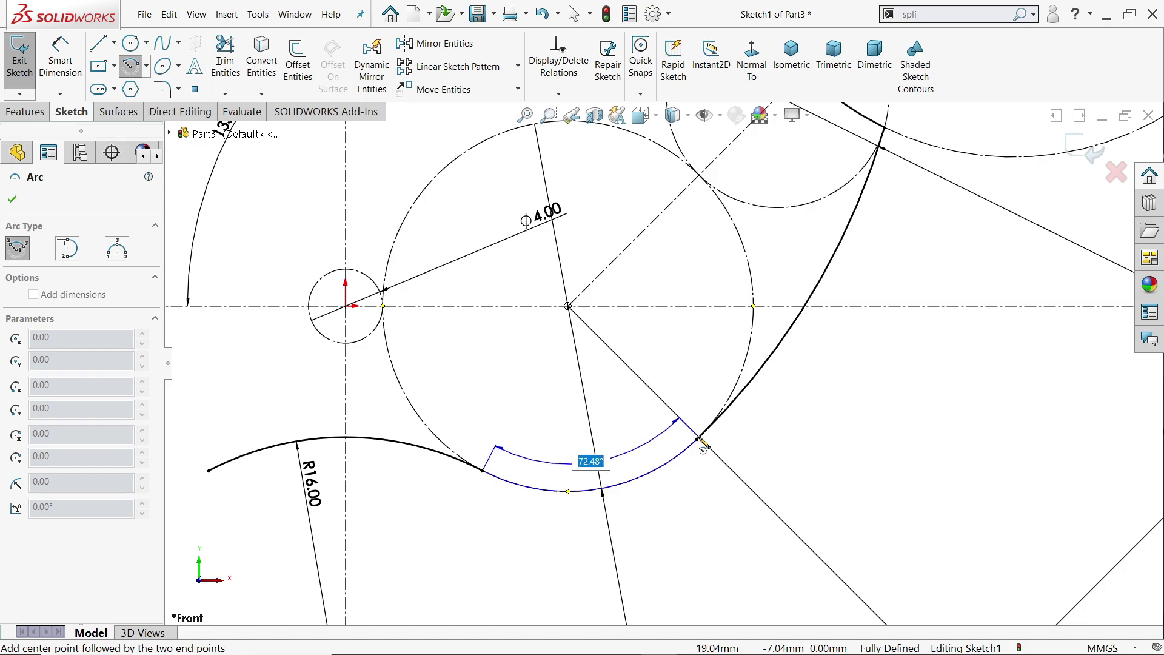
scroll(699, 448, "down", 3)
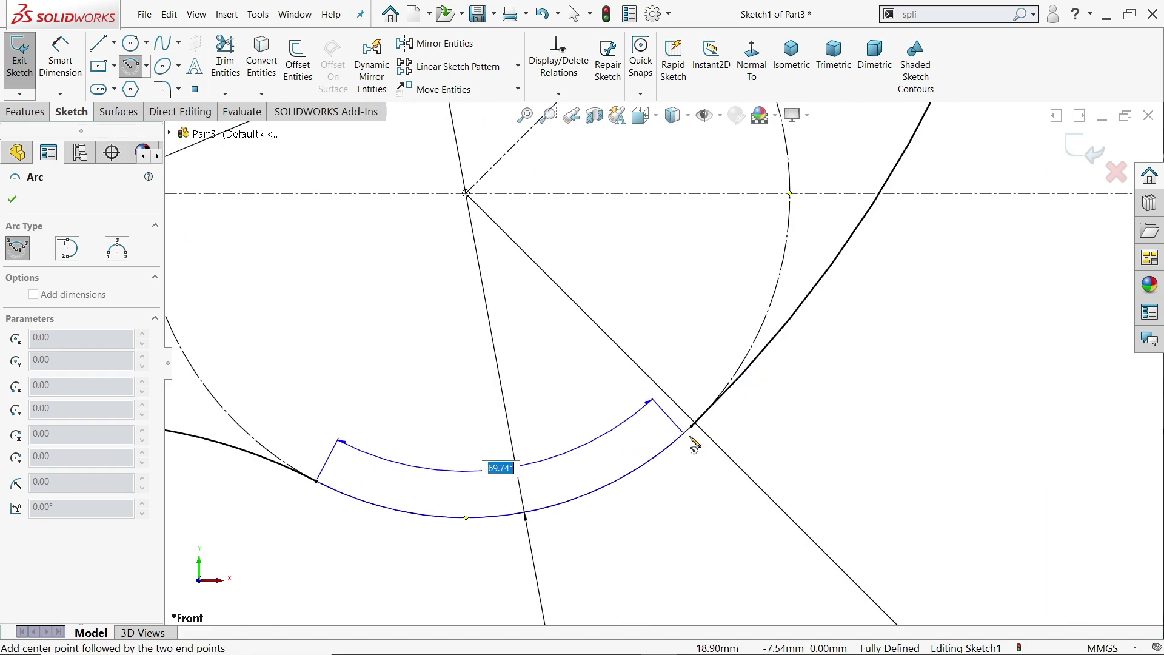
left_click(693, 426)
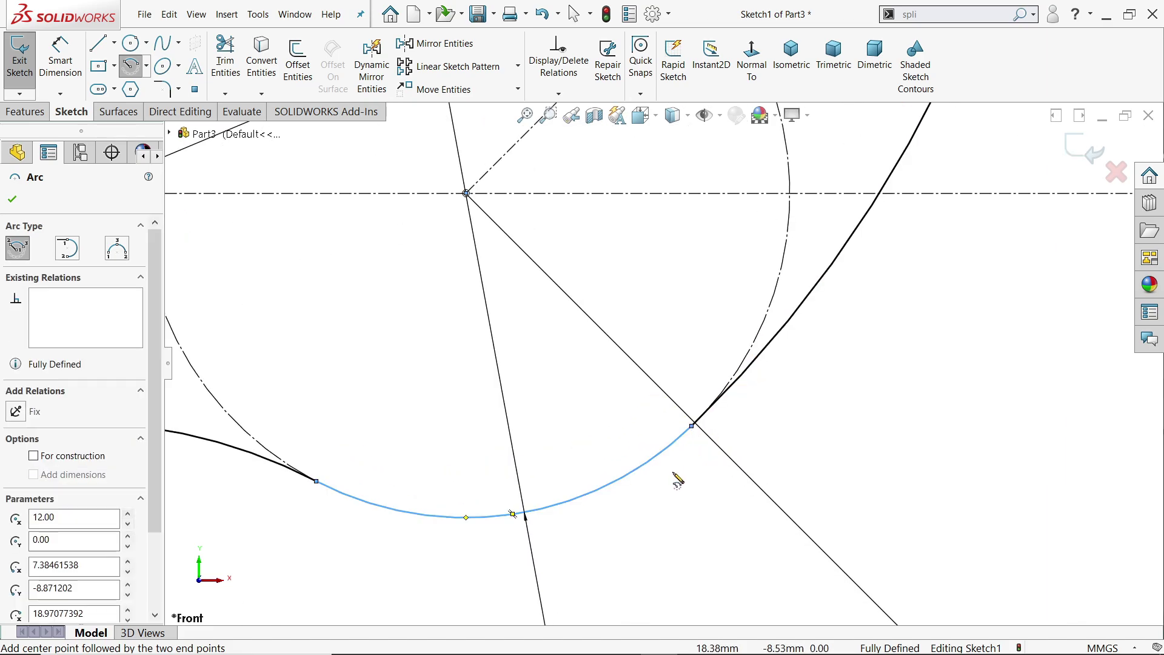
key("Escape")
scroll(684, 465, "up", 5)
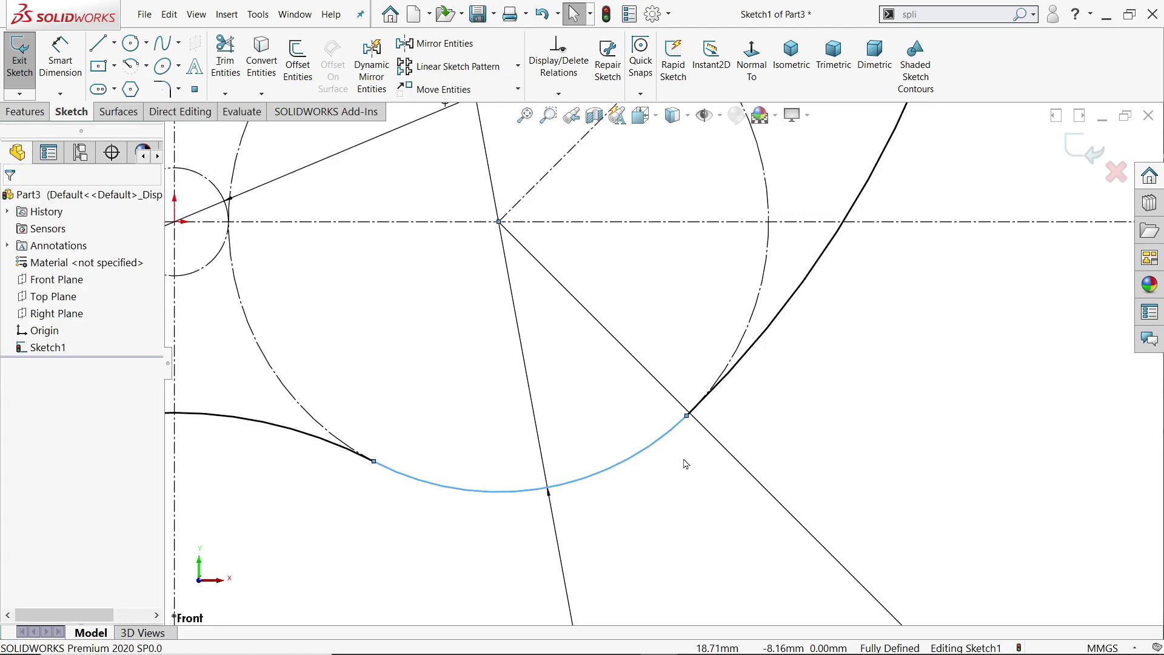
left_click(289, 397)
Step: Delete the right arc's endpoint Coincident and extend its upper end to the Ø32.00 circle
scroll(589, 388, "down", 3)
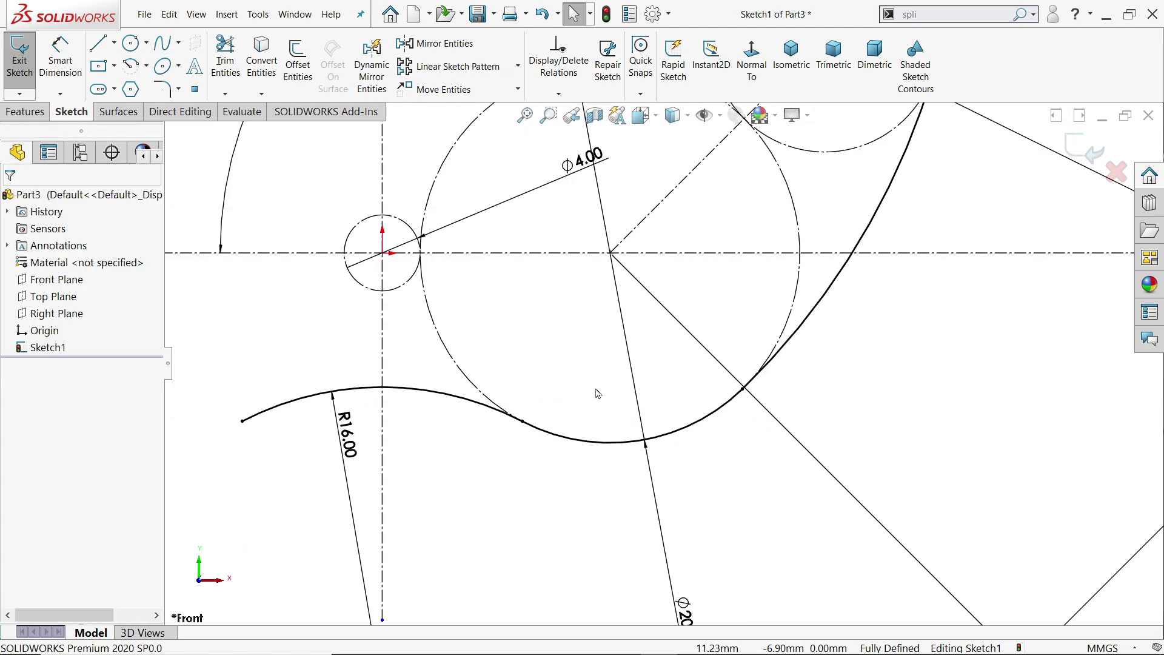
scroll(686, 438, "up", 7)
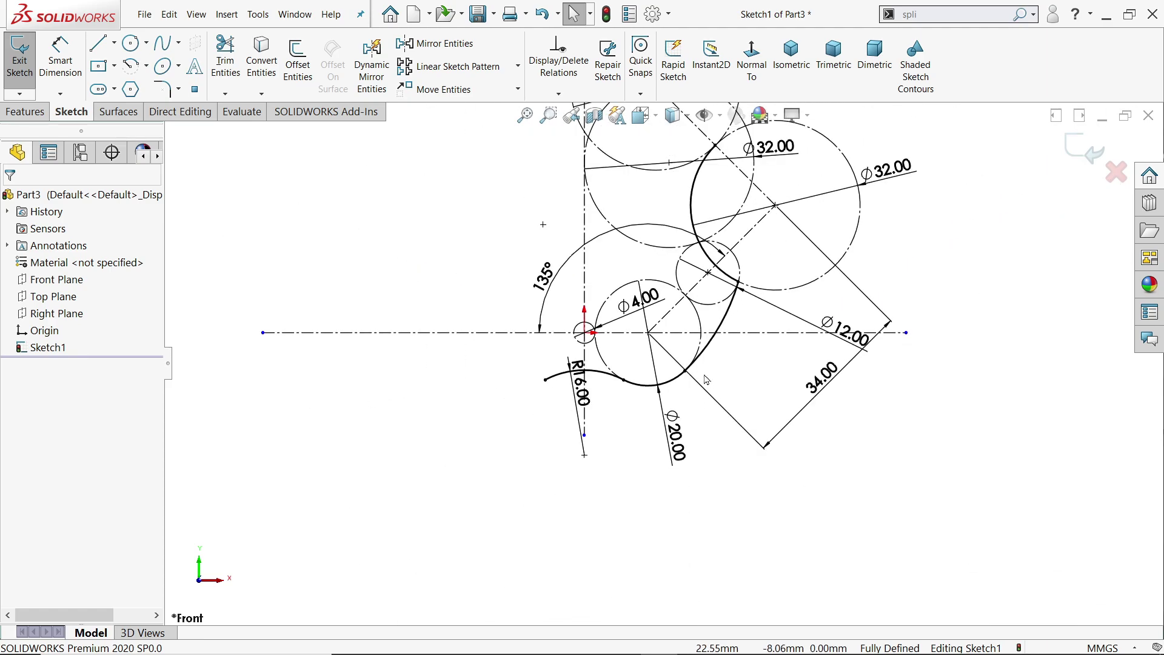
scroll(727, 213, "down", 5)
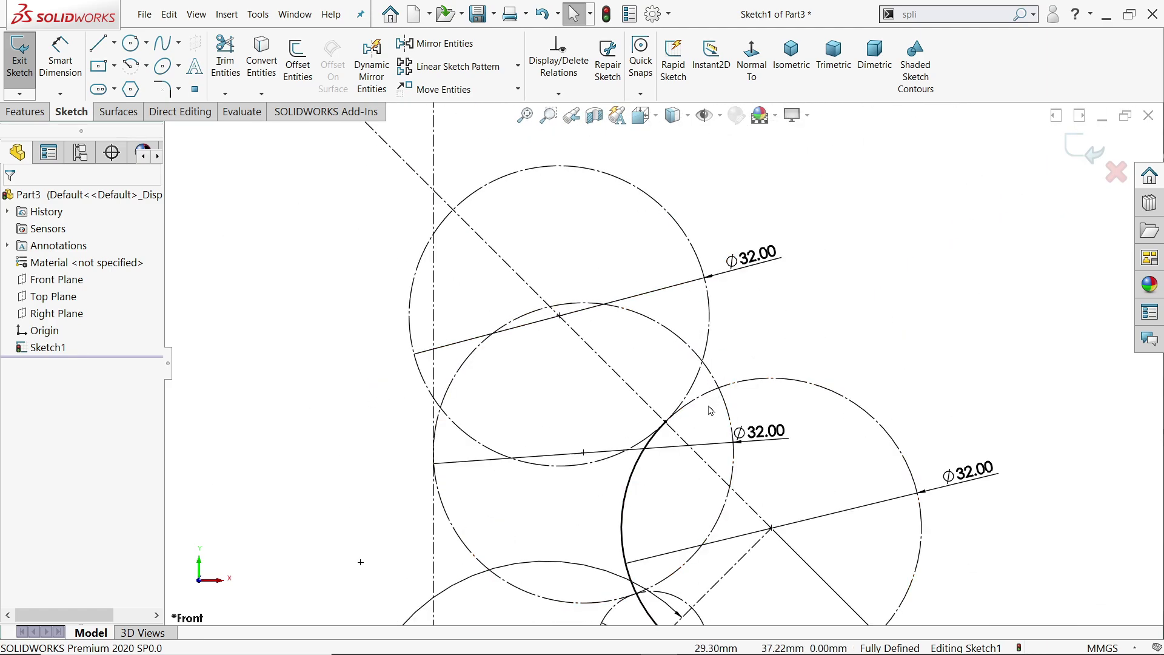
scroll(703, 410, "down", 2)
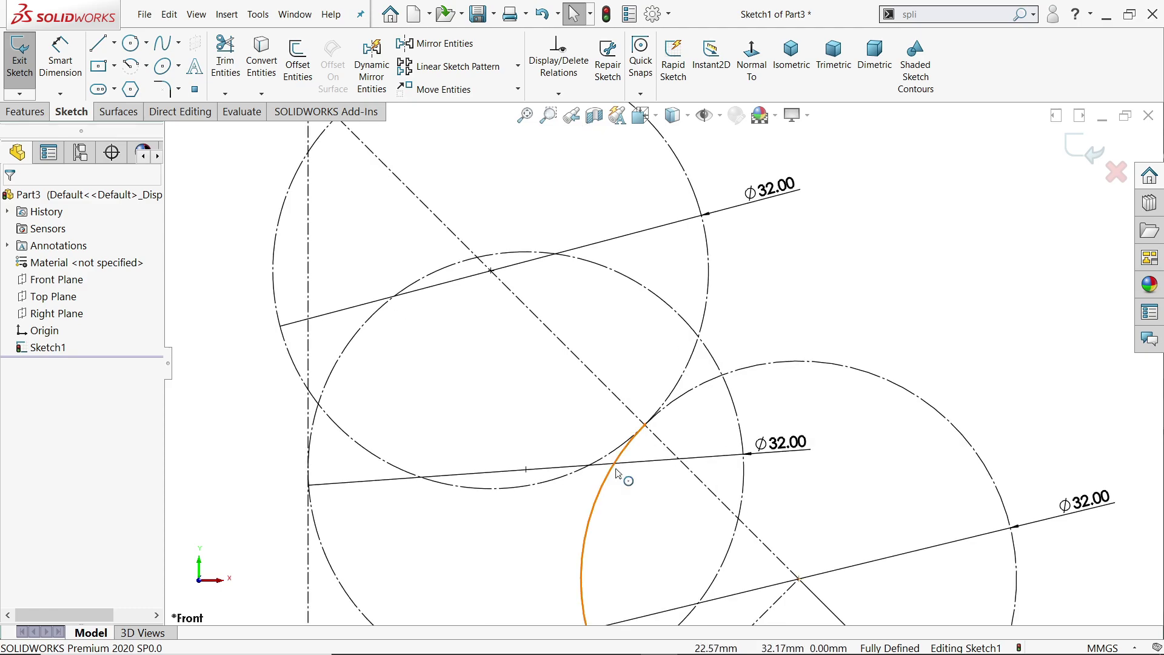
scroll(626, 470, "down", 2)
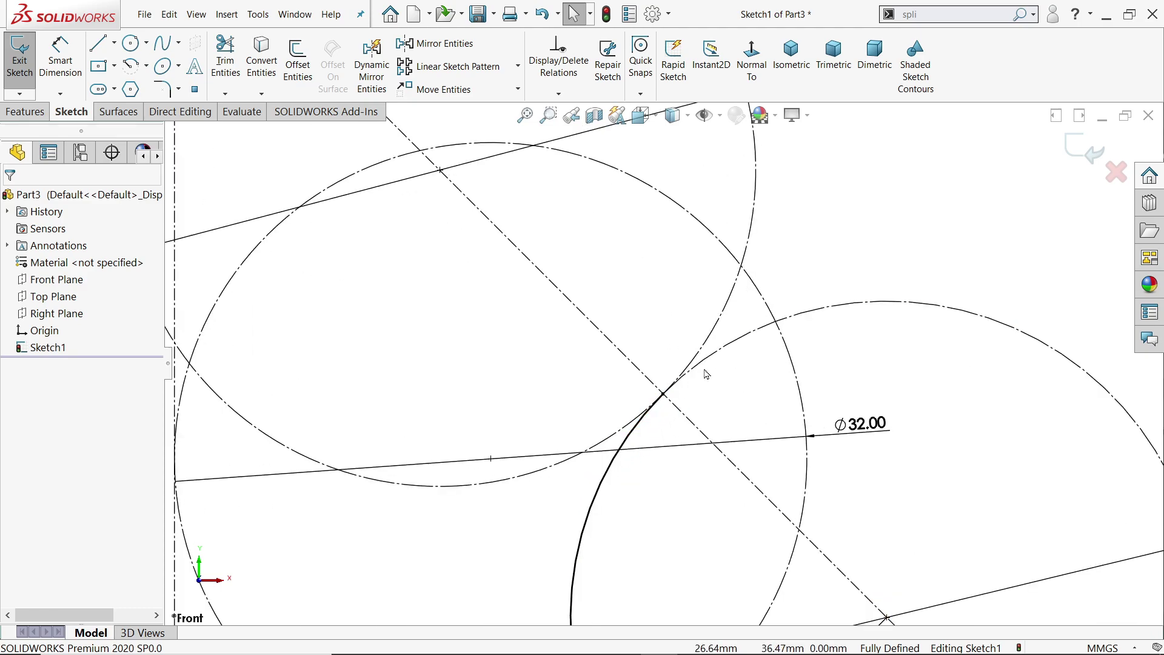
left_click(648, 428)
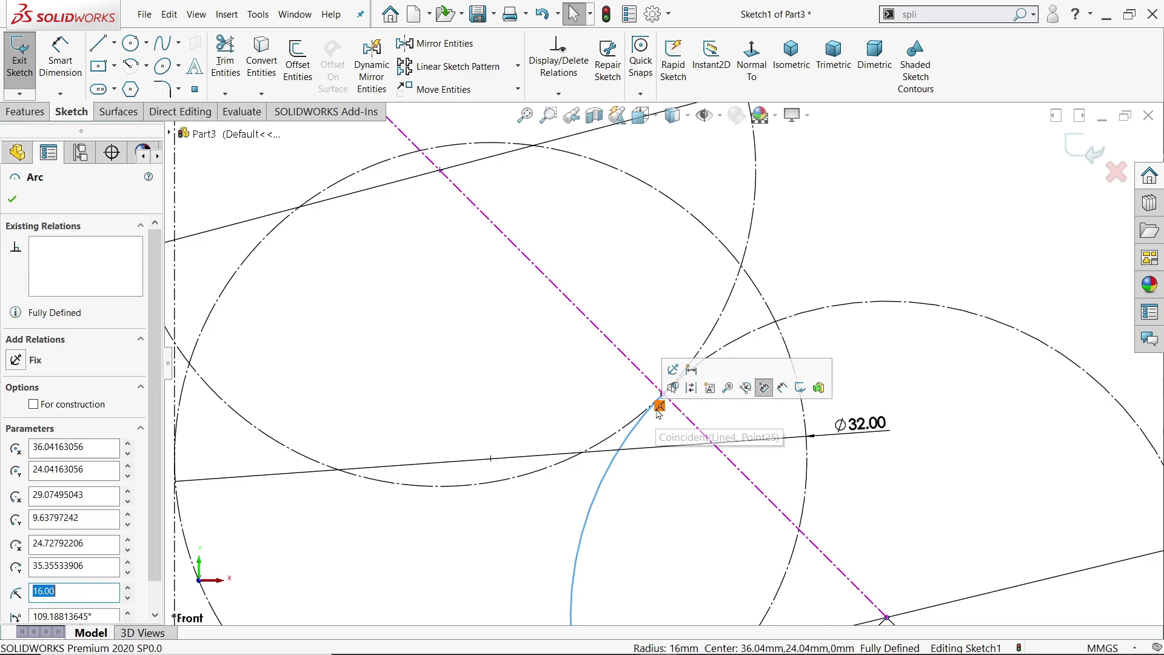
key("Escape")
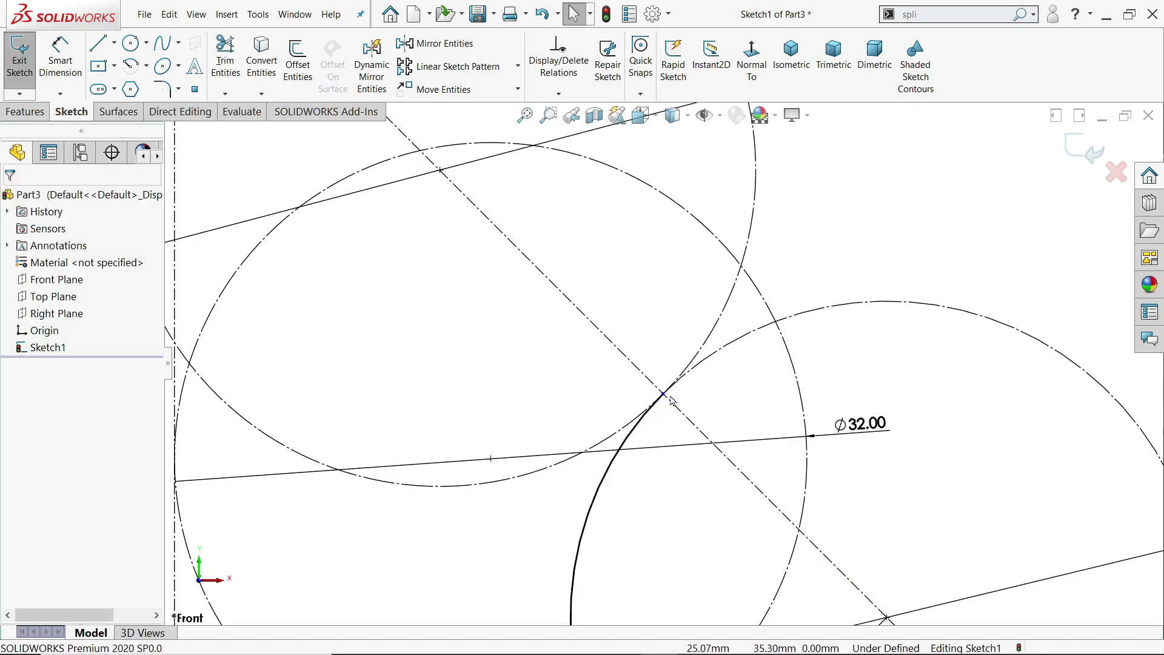
key("Delete")
mouse_move(664, 397)
left_mouse_down()
mouse_move(792, 330)
mouse_move(778, 327)
left_mouse_up()
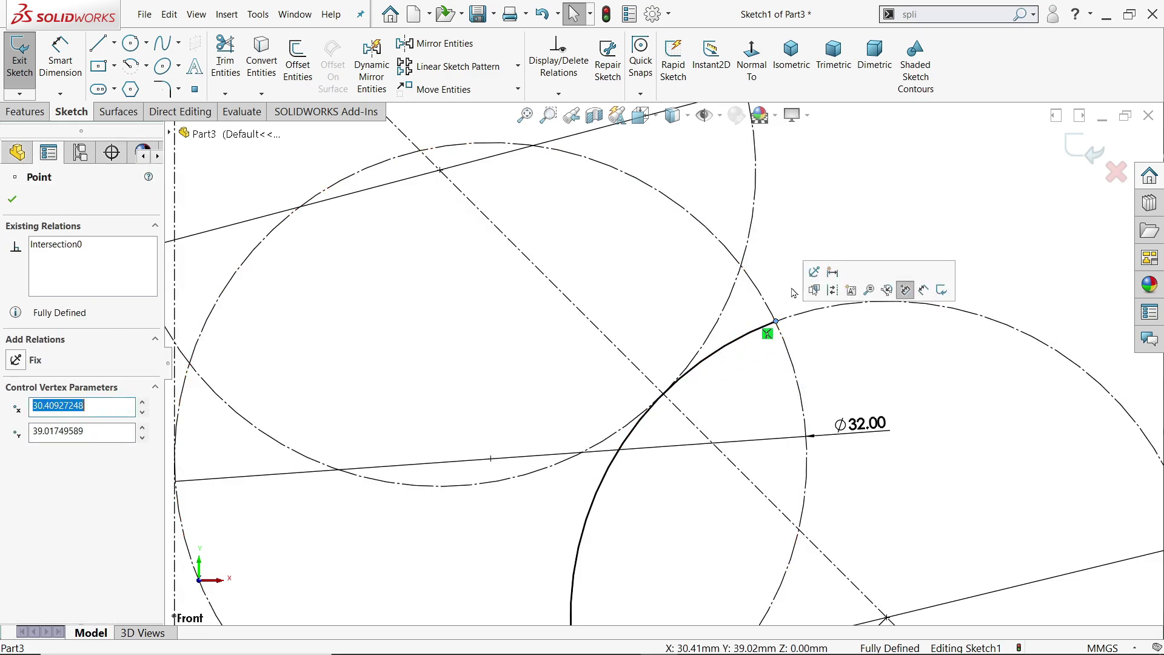
left_click(813, 220)
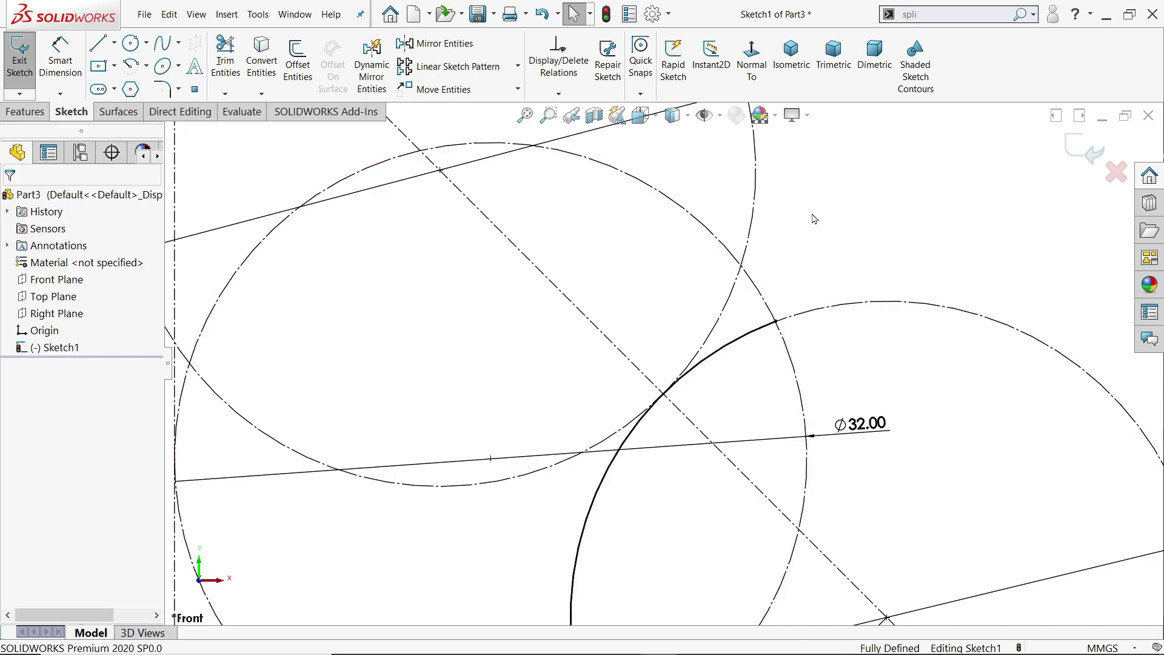
scroll(657, 364, "up", 3)
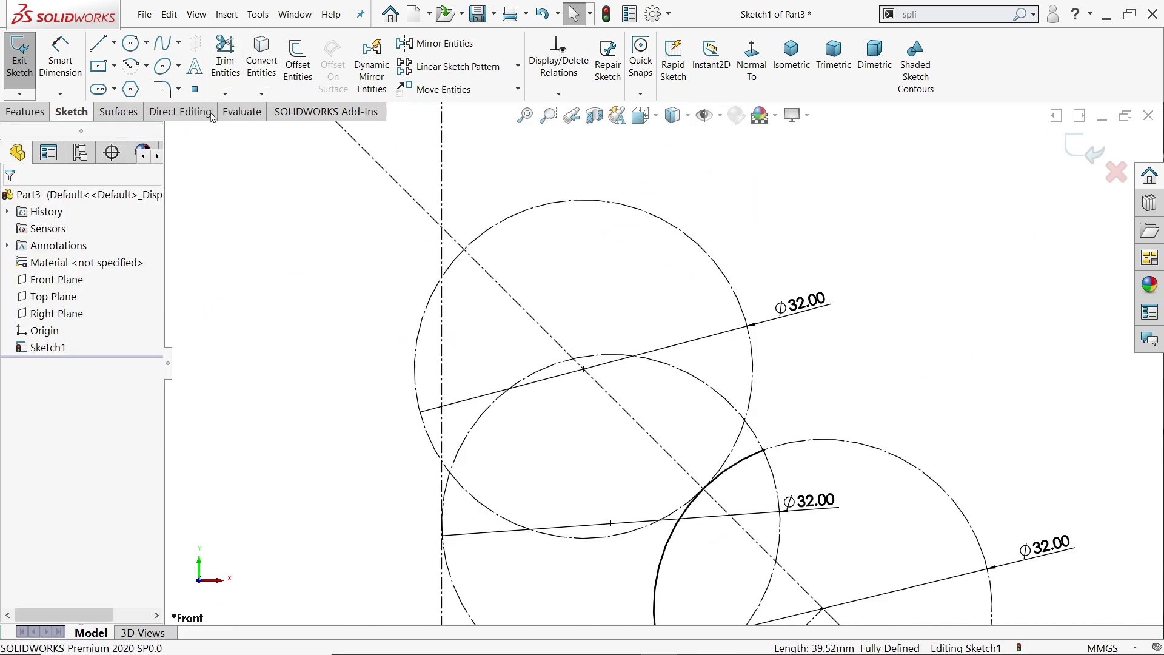
Step: Draw a horizontal centerline from the top of the middle circle out to the left
left_click(147, 70)
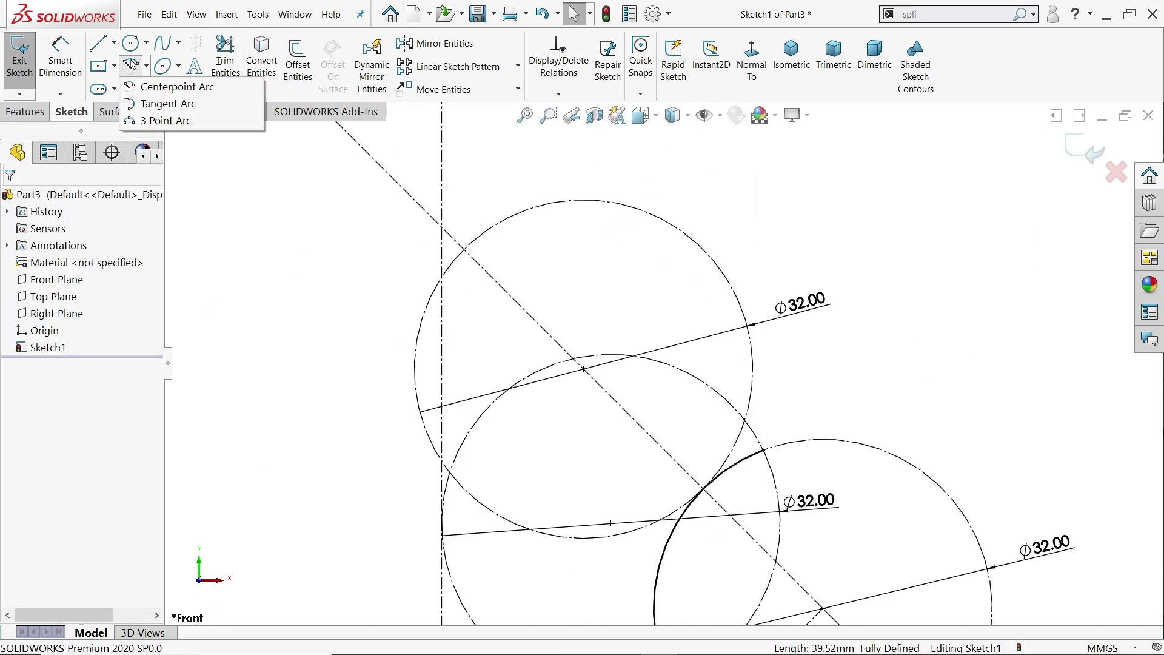
left_click(116, 44)
left_click(118, 47)
left_click(115, 44)
left_click(130, 80)
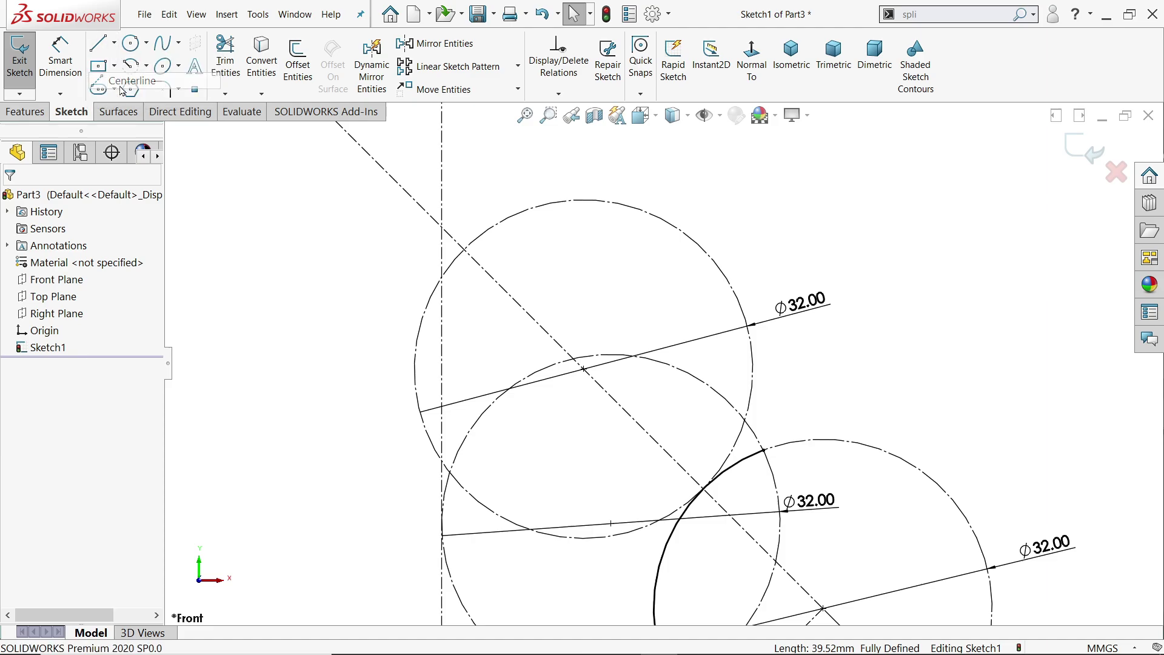
left_click(610, 355)
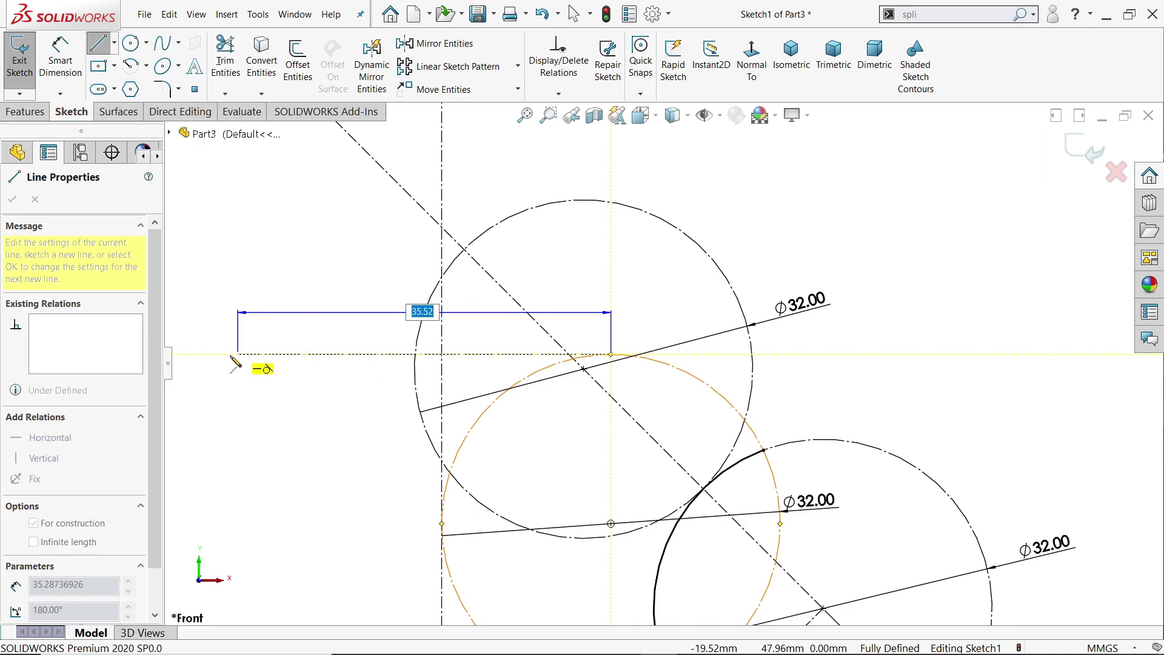
left_click(199, 354)
right_click(205, 225)
left_click(243, 276)
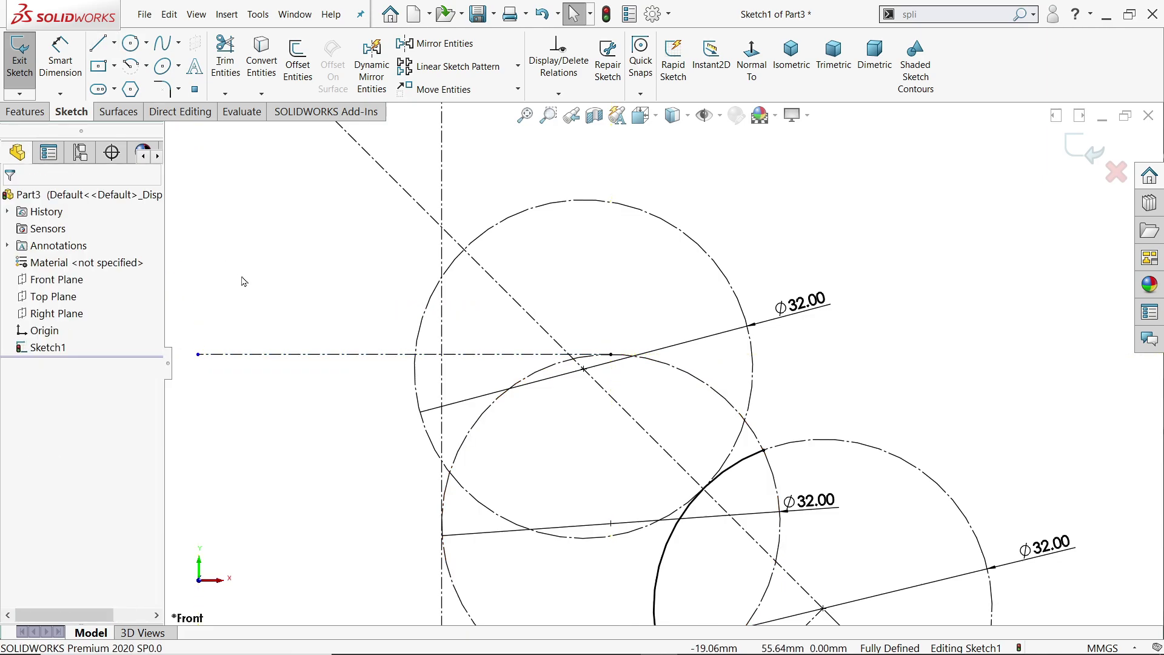
scroll(510, 357, "up", 1)
scroll(443, 369, "down", 1)
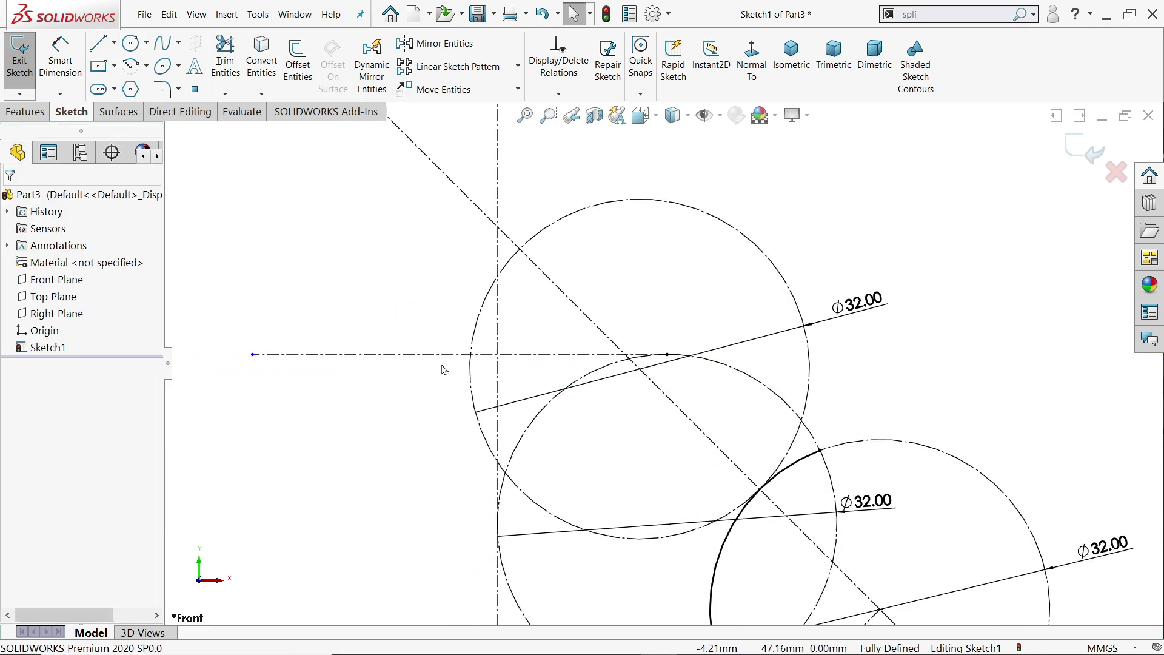
Step: Draw a 3 Point Arc from the dashed circle across the vertical centreline to the left
left_click(148, 68)
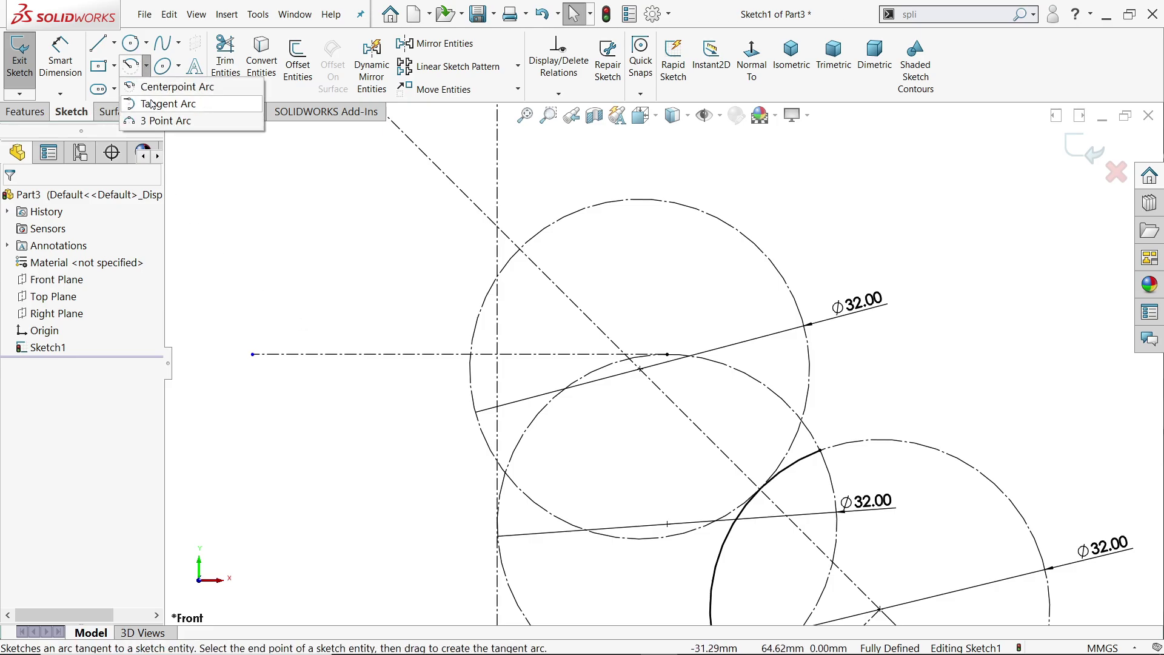
left_click(163, 121)
scroll(467, 397, "down", 3)
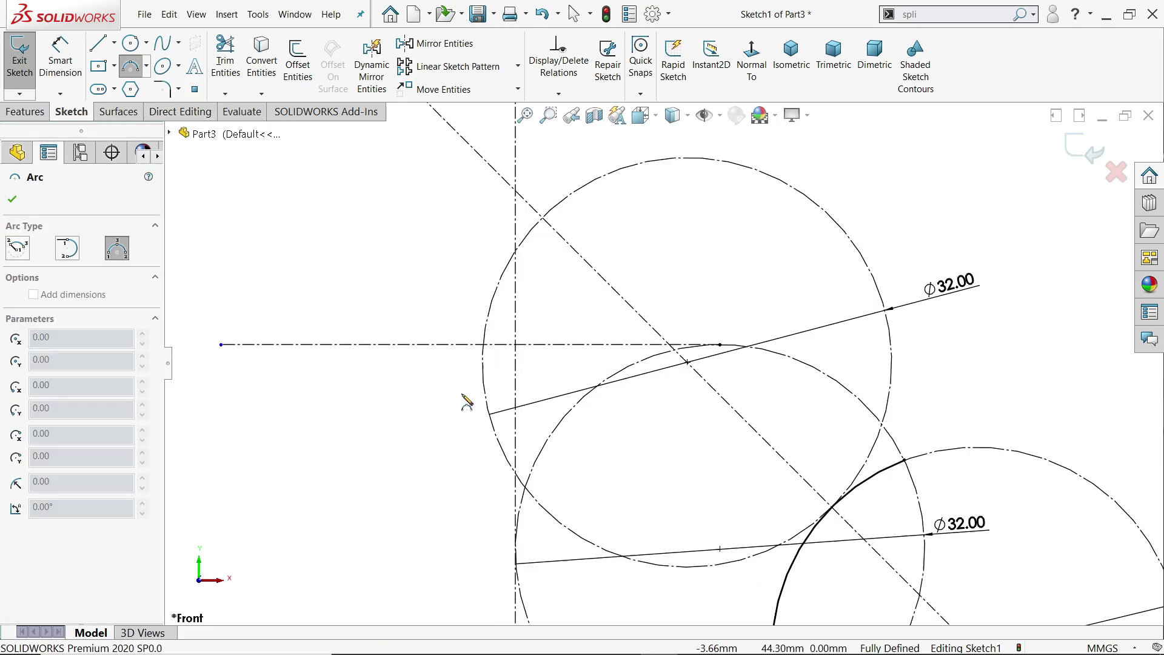
left_click(733, 357)
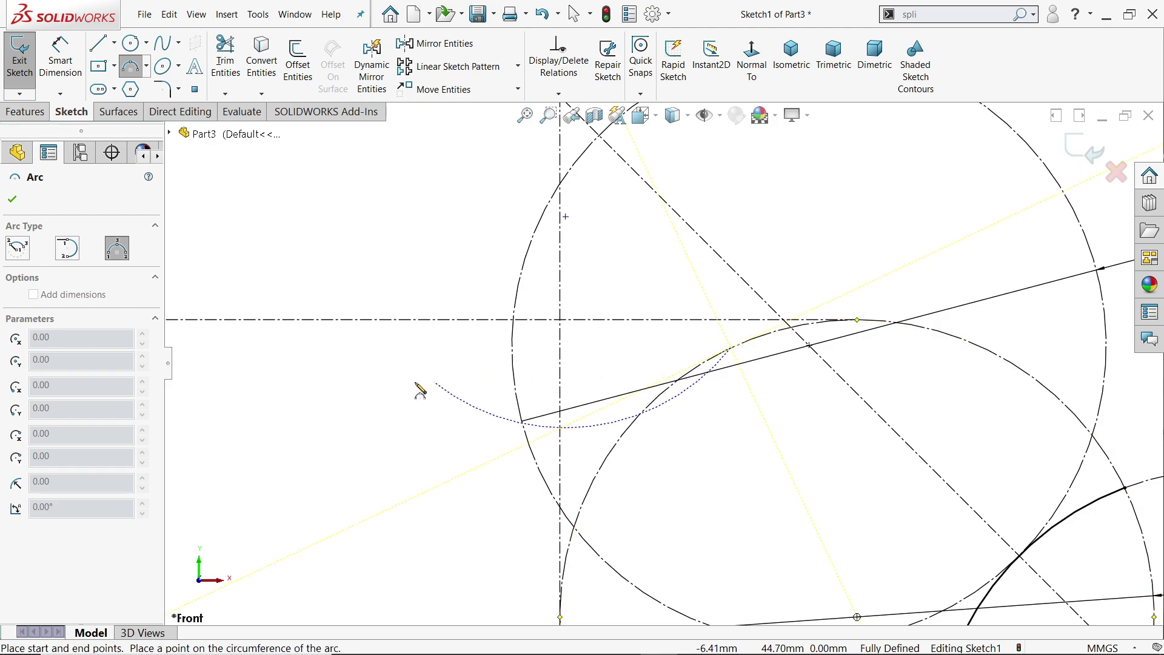
left_click(279, 355)
left_click(389, 389)
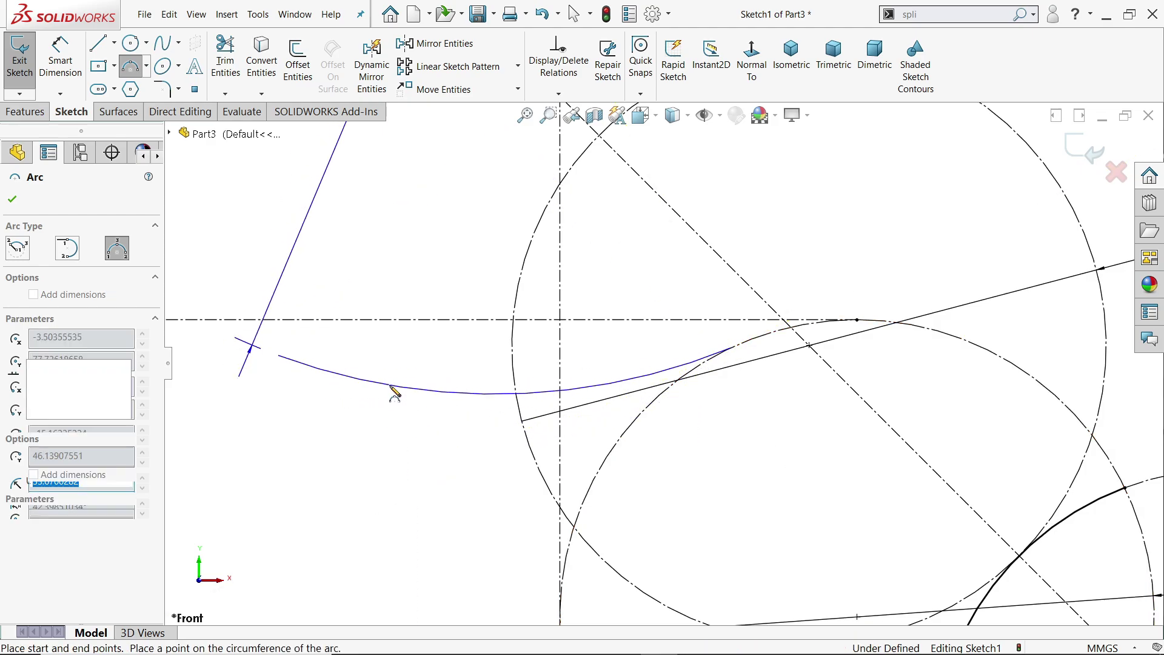
right_click(429, 253)
left_click(446, 259)
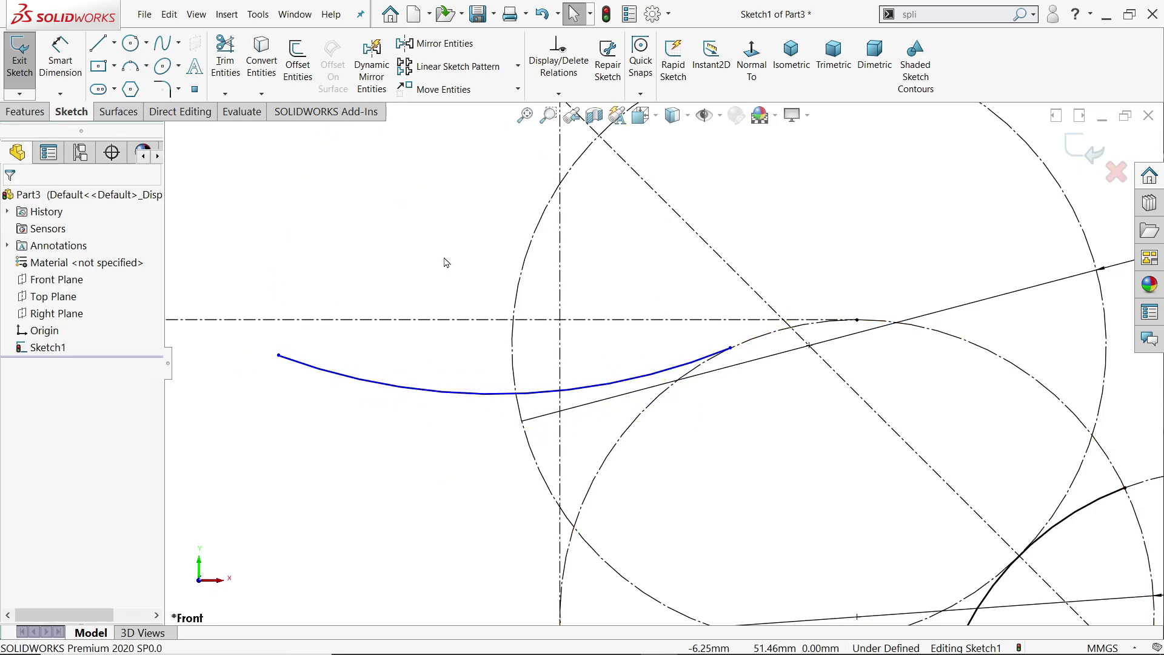
Step: Make the arc's two endpoints horizontal, then select its centre and the vertical centreline
left_click(730, 349)
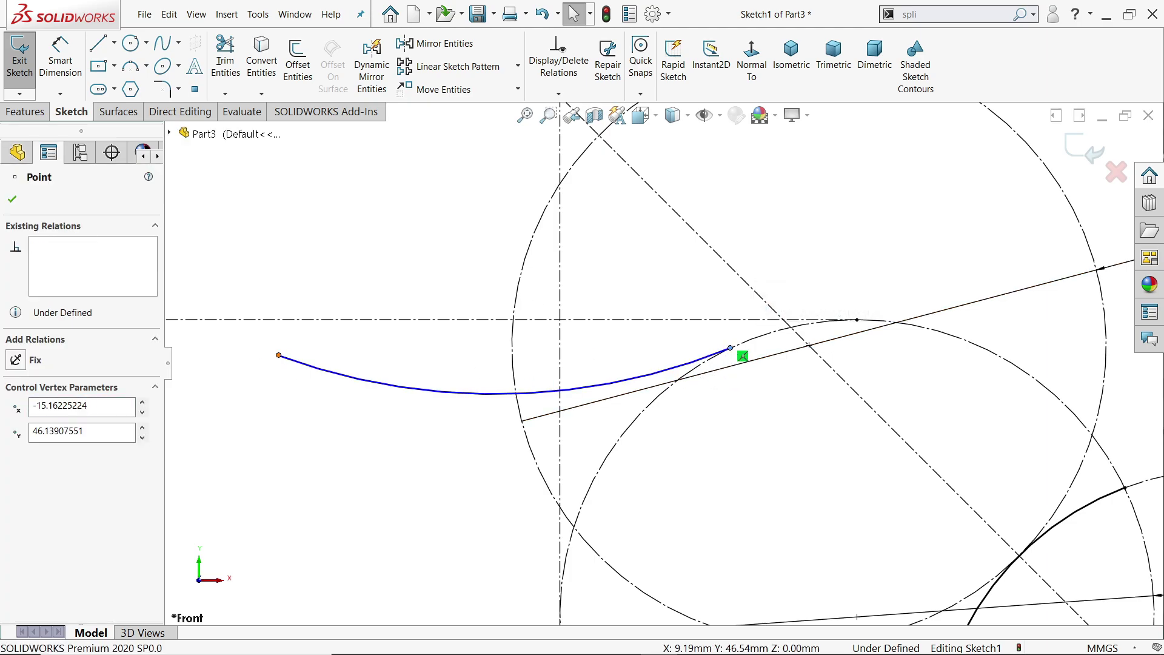
left_click(278, 355, "ctrl")
left_click(316, 301)
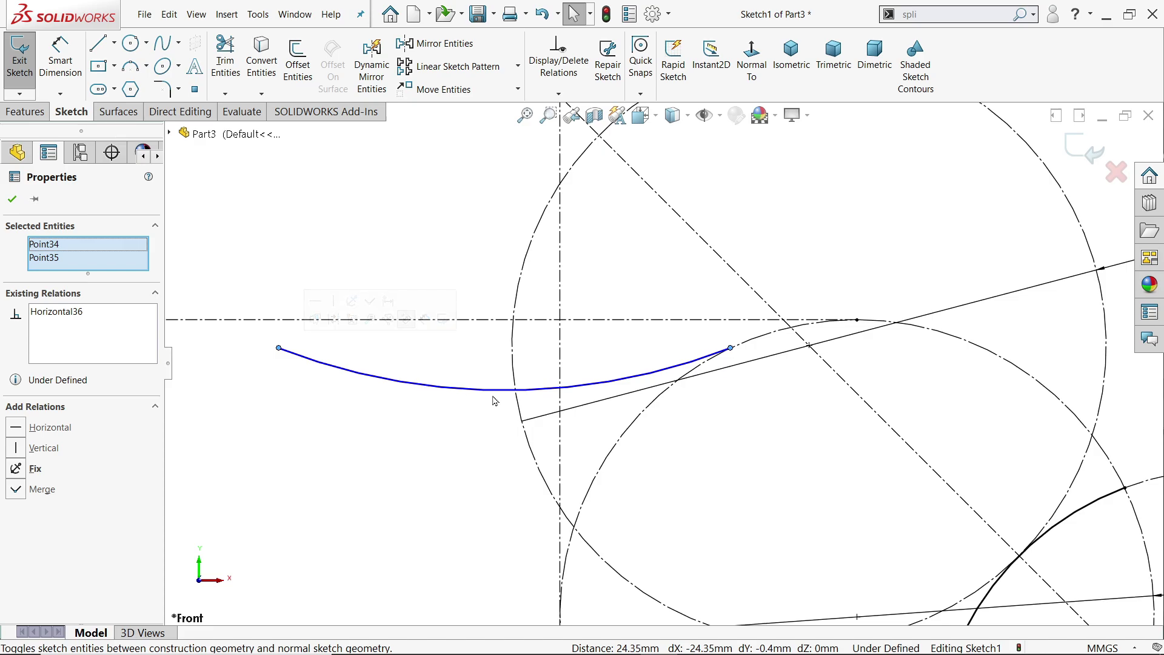
scroll(507, 402, "up", 5)
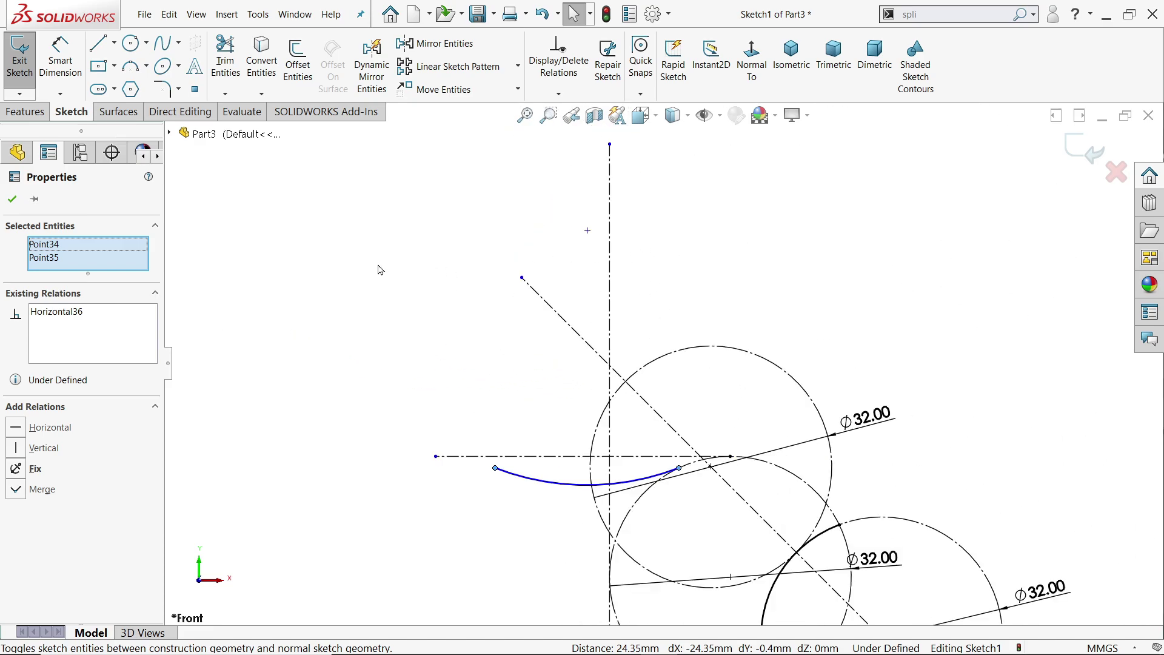
left_click(587, 231)
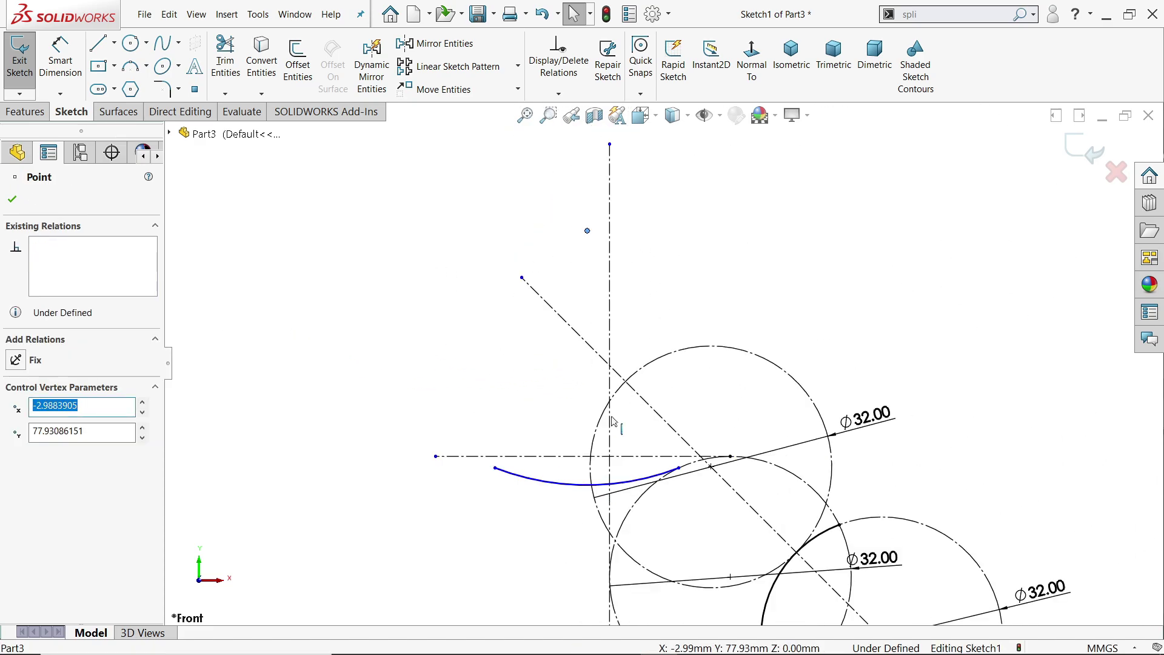
left_click(610, 291, "ctrl")
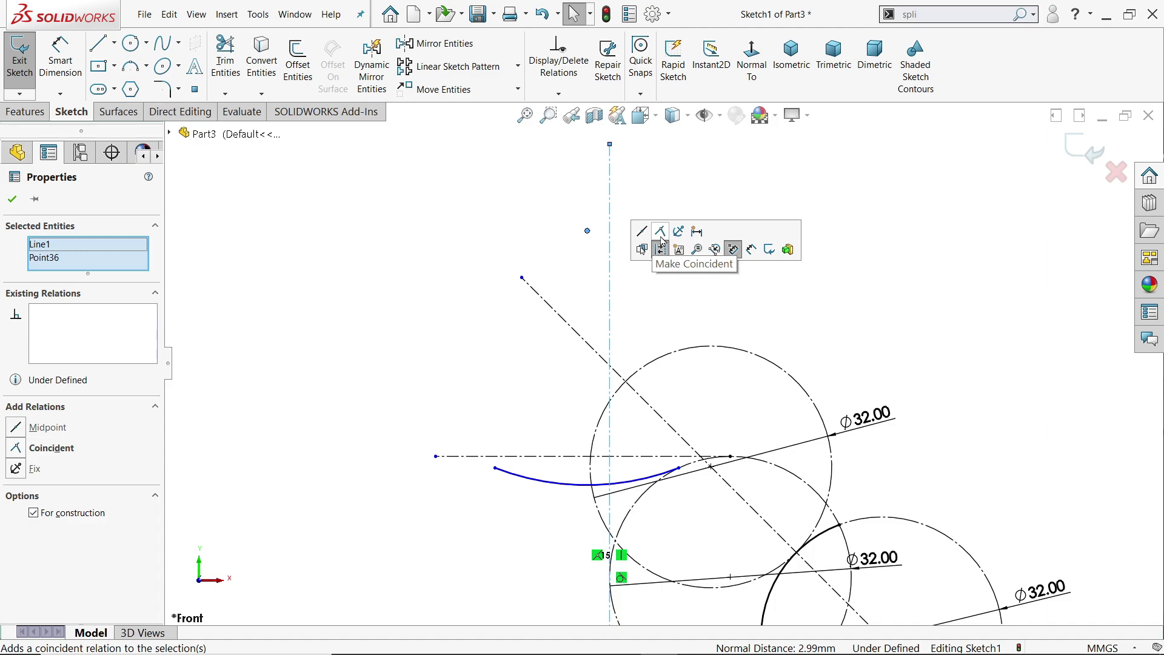
Step: Place the arc centre on the vertical centreline and make the arc tangent to the dashed circle
left_click(661, 232)
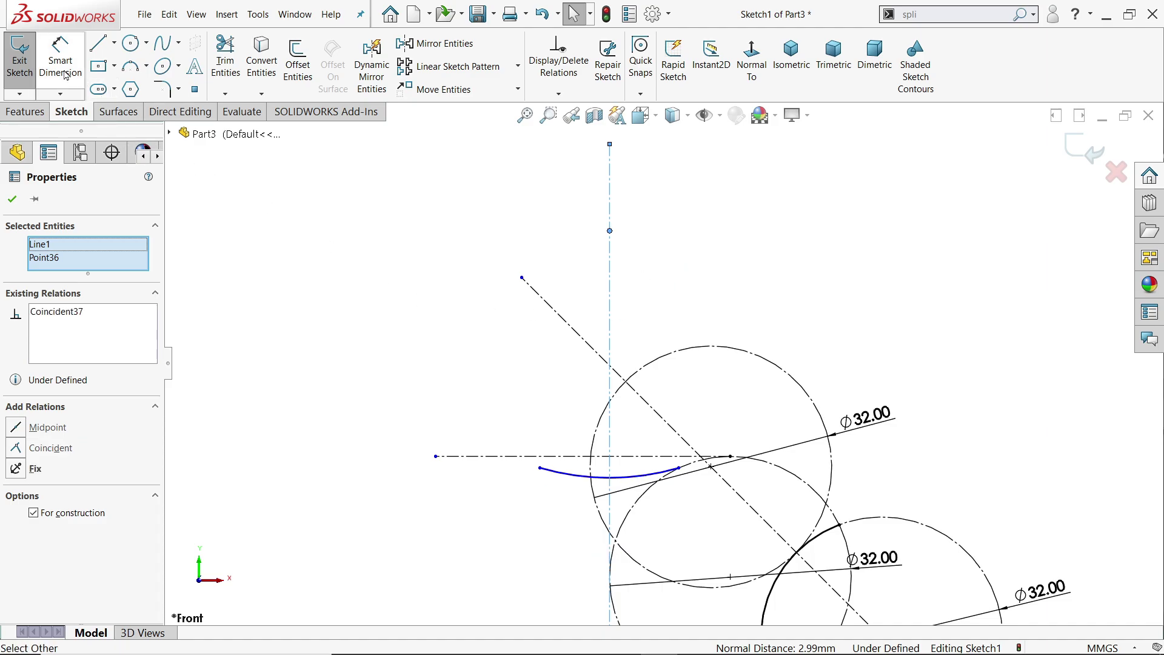
scroll(702, 464, "down", 3)
scroll(689, 446, "down", 1)
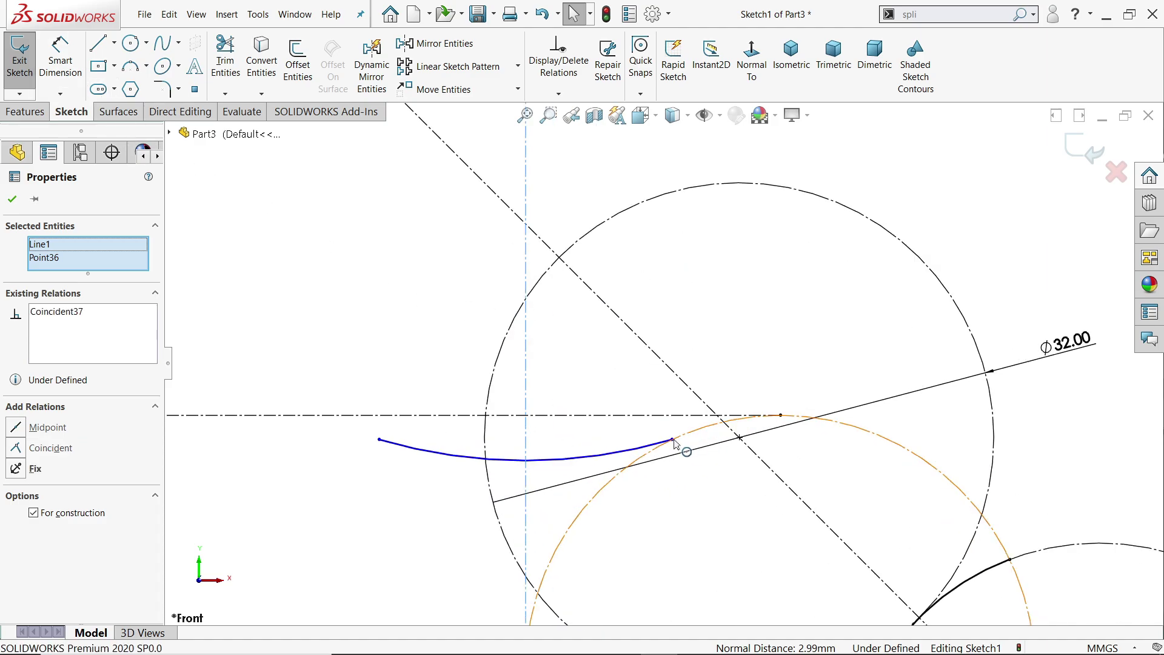
left_click(665, 445)
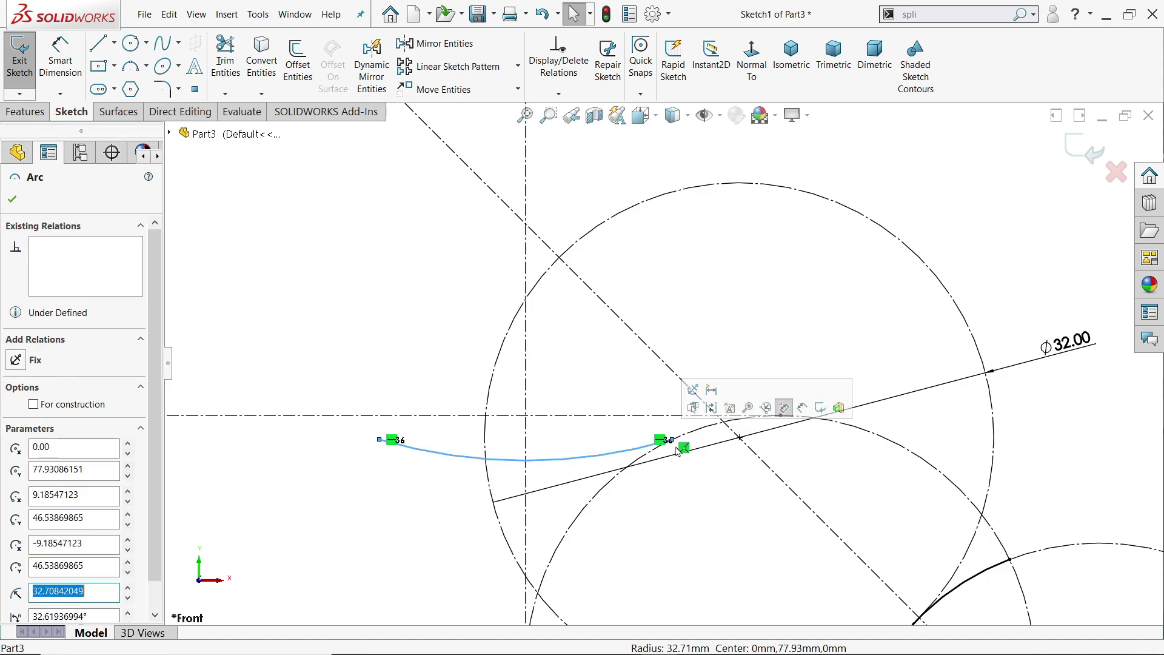
left_click(706, 431, "ctrl")
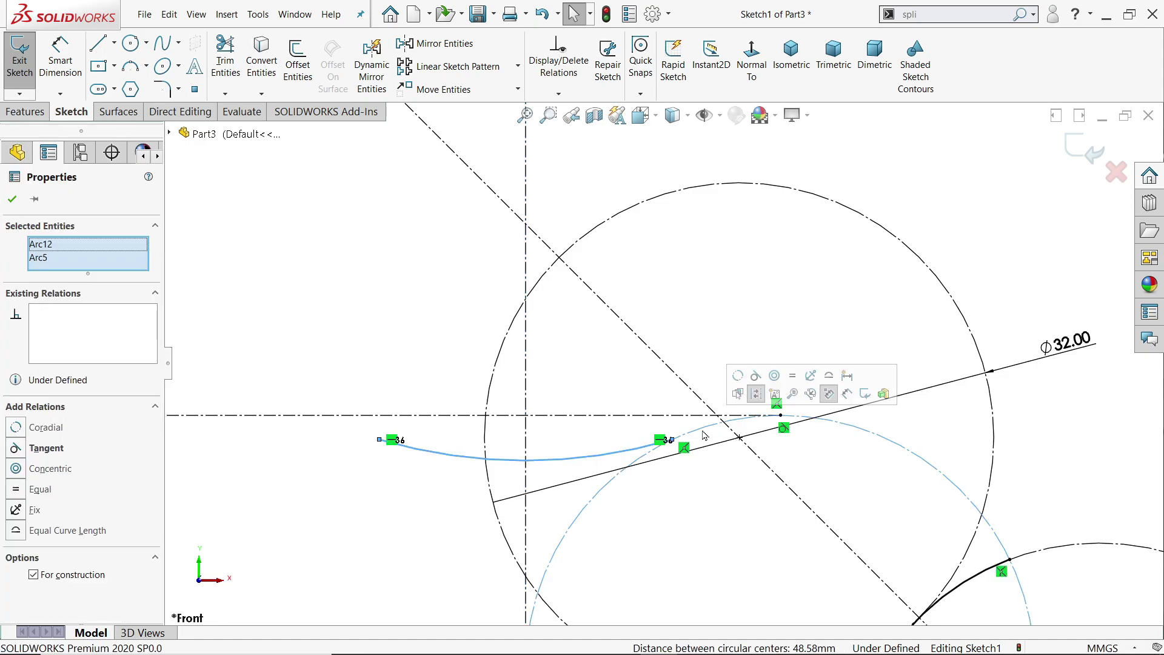
left_click(757, 379)
Step: Dimension the arc's radius to R26.00
left_click(61, 59)
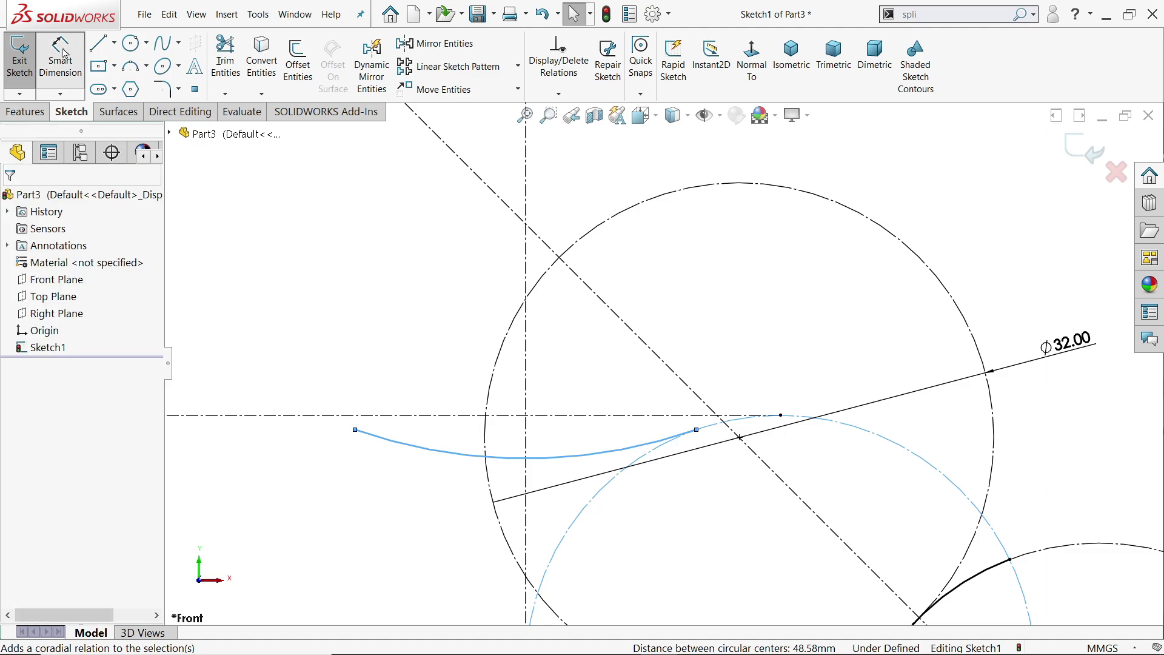
left_click(507, 459)
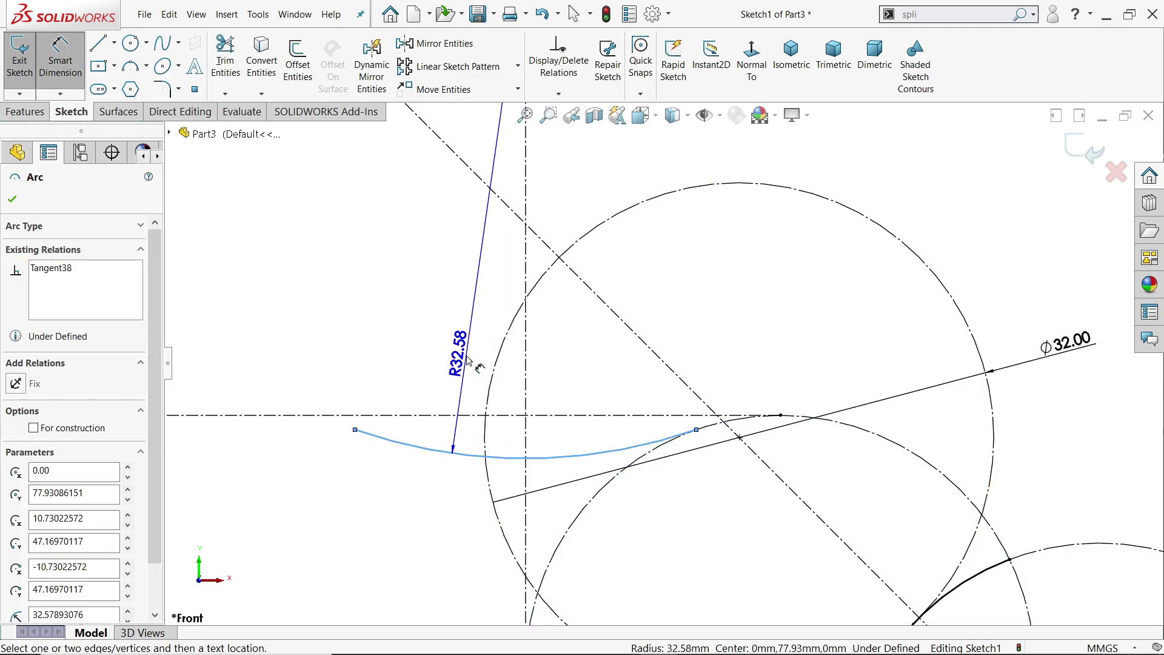
left_click(467, 355)
type("26")
key("Return")
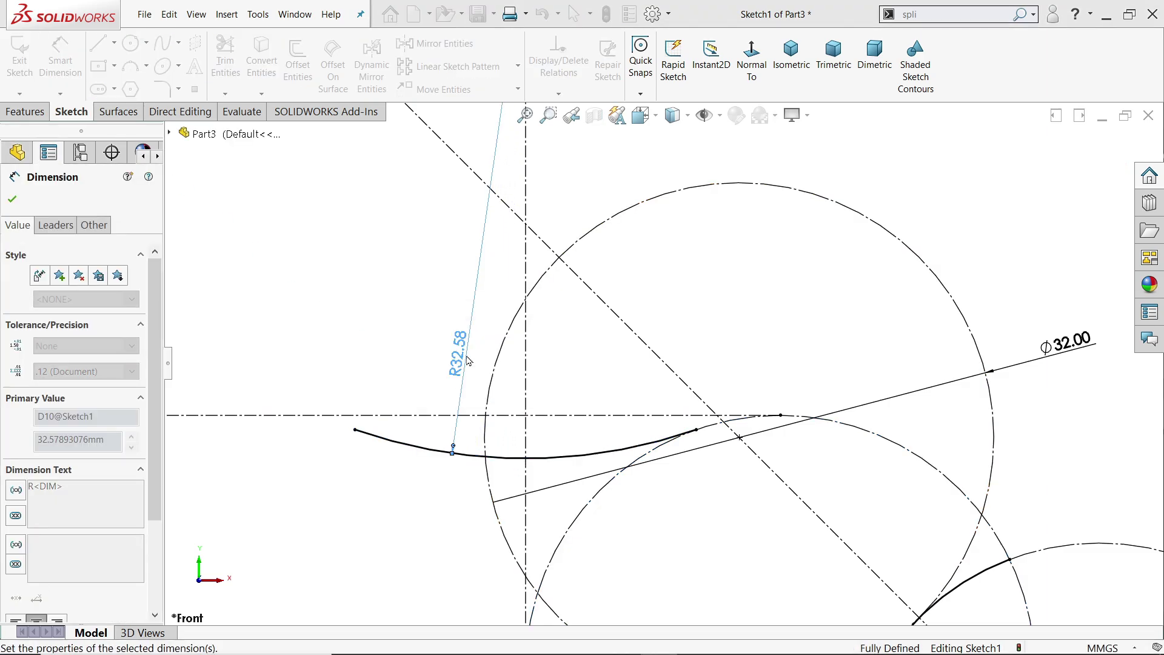
left_click(13, 201)
left_click(146, 66)
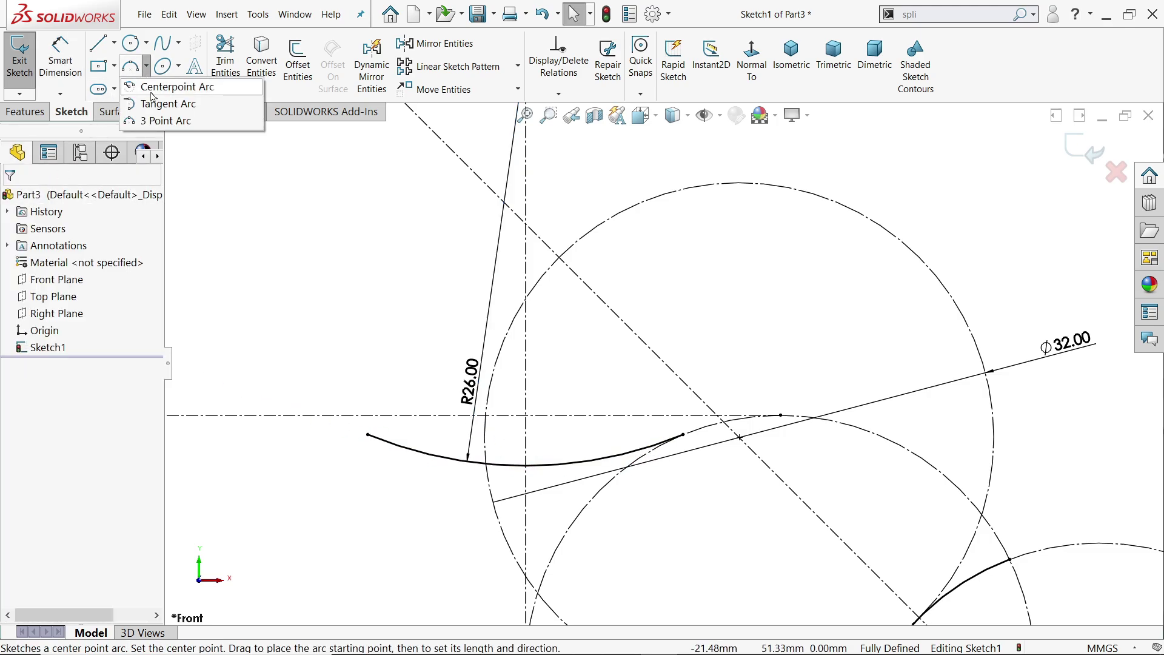
Step: Draw a Centerpoint Arc centred on the middle circle from the bold arc's end to the R26.00 arc's end
left_click(153, 92)
scroll(631, 486, "up", 3)
scroll(801, 512, "down", 5)
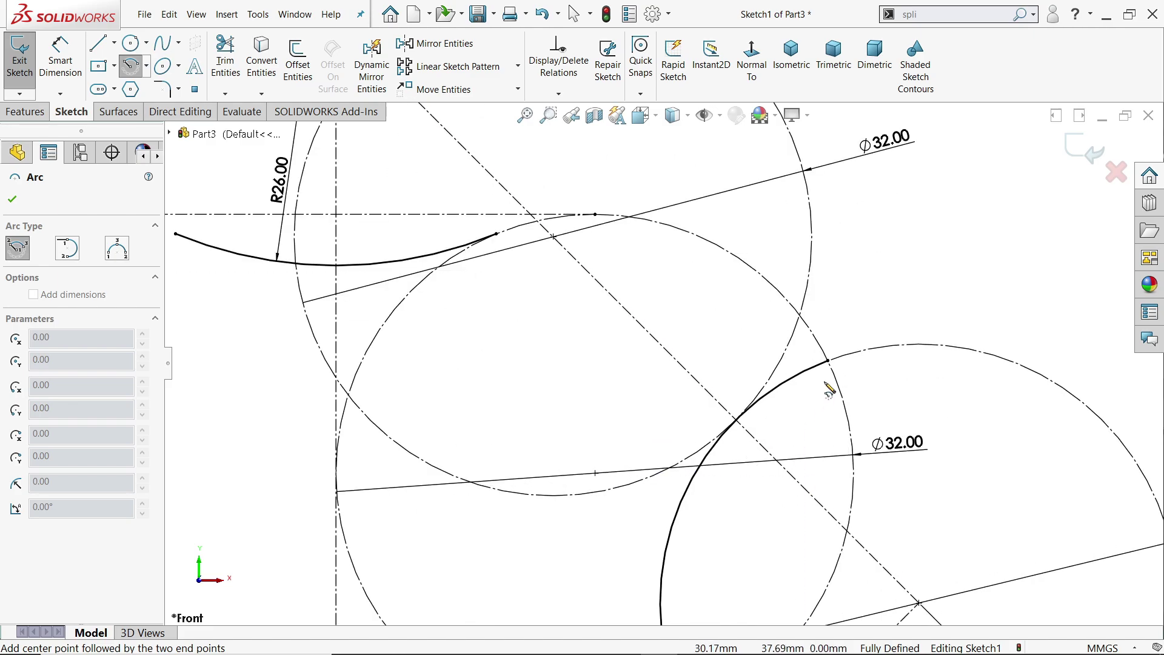
left_click(834, 363)
left_click(596, 473)
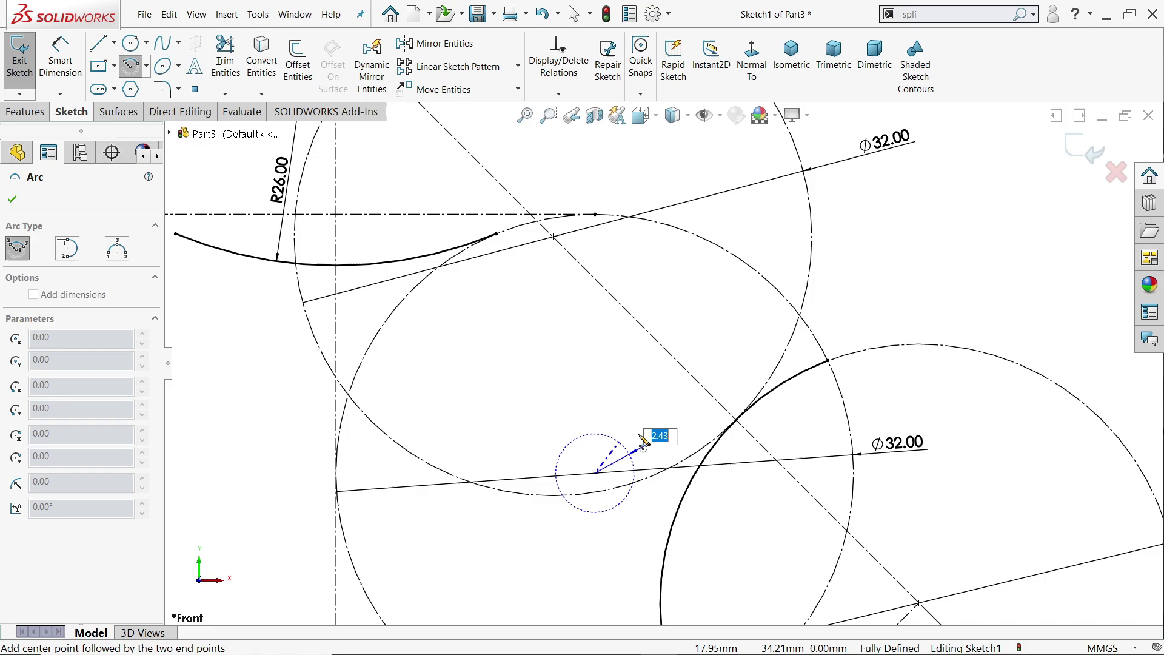
left_click(830, 363)
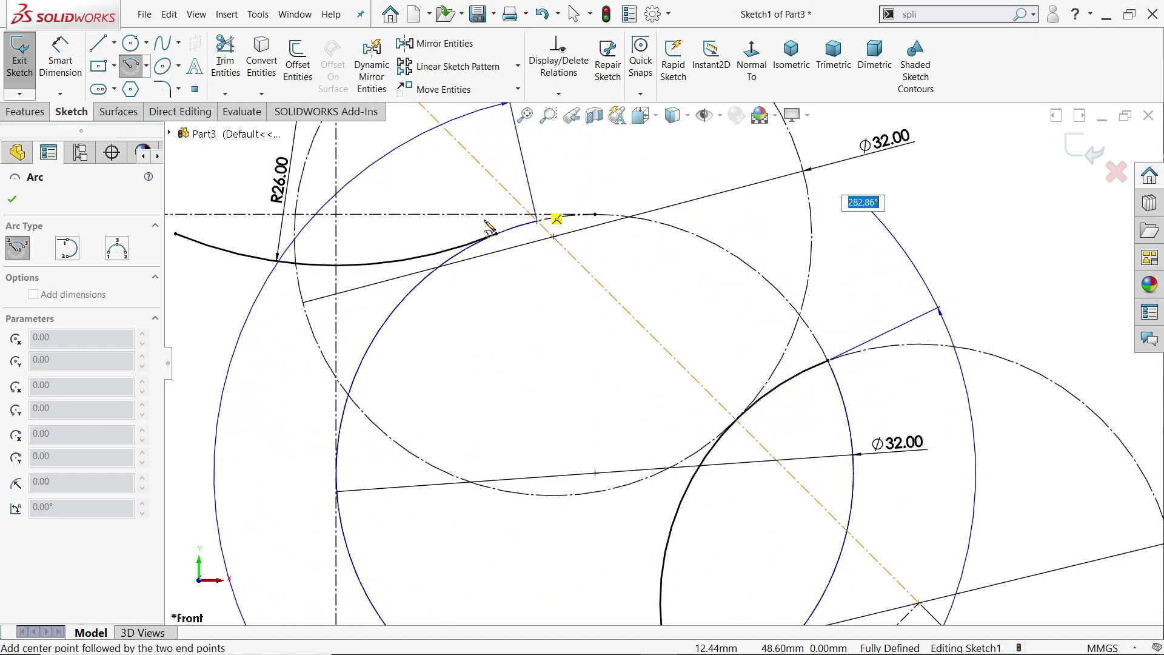
scroll(662, 364, "up", 3)
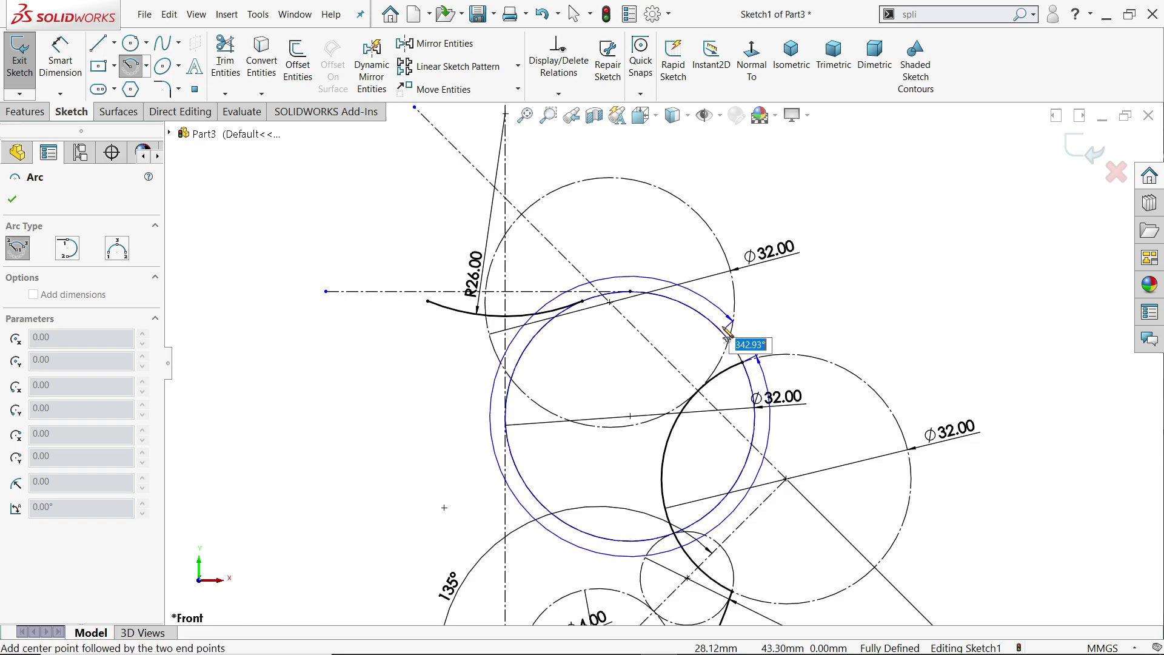
scroll(728, 331, "down", 3)
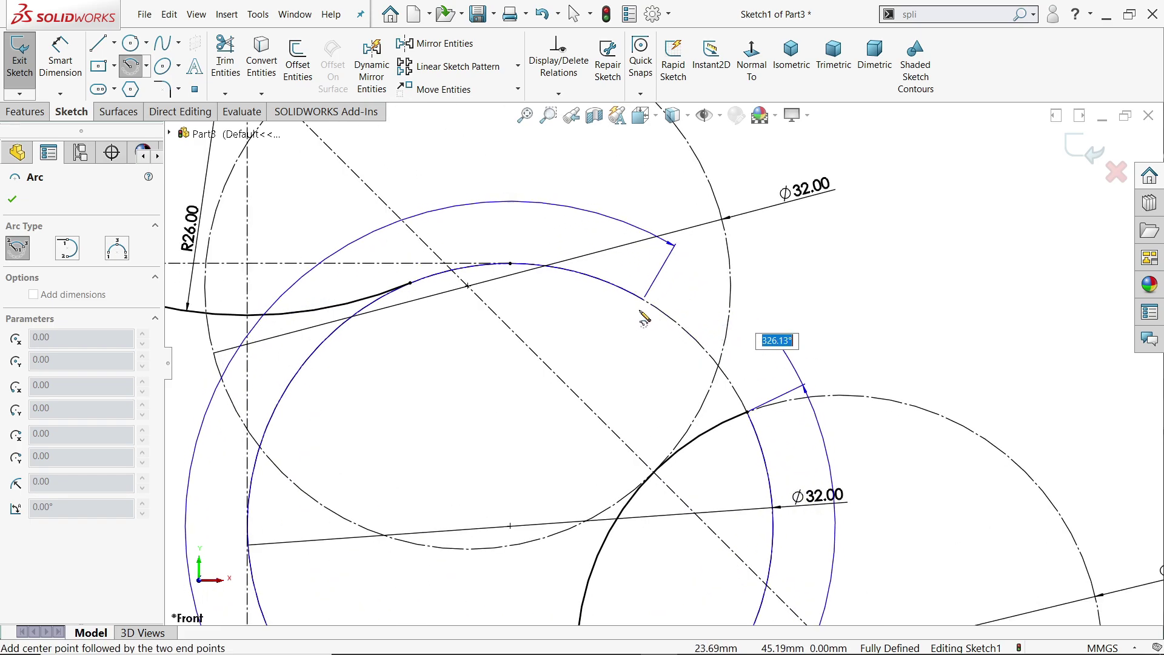
scroll(662, 363, "up", 3)
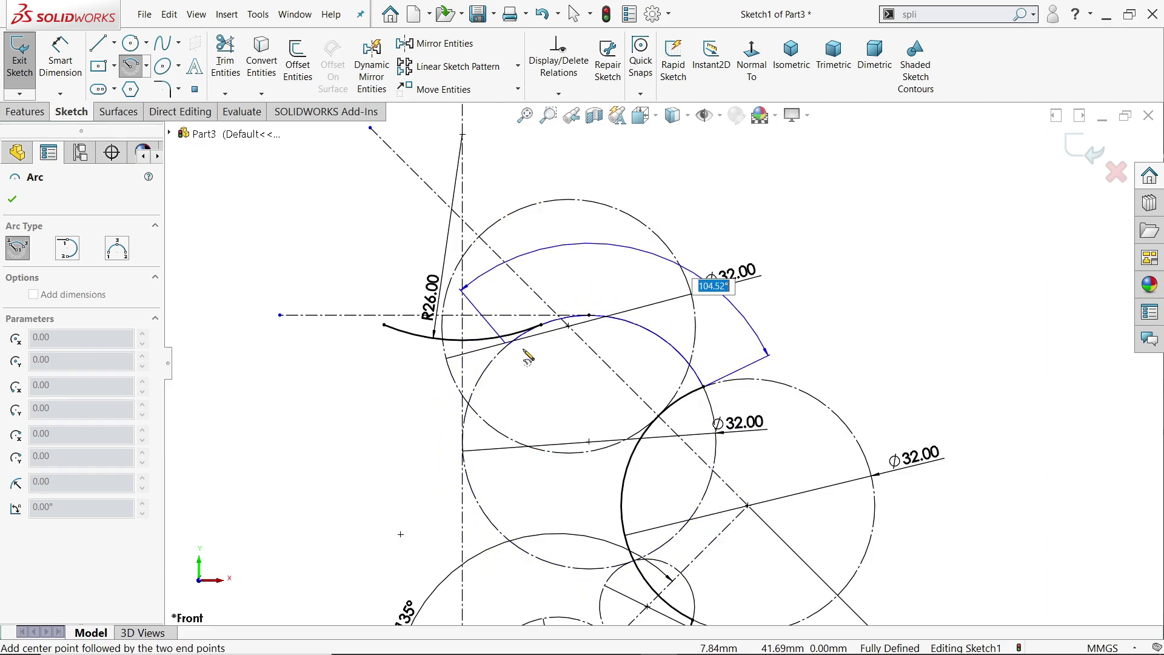
scroll(576, 327, "down", 3)
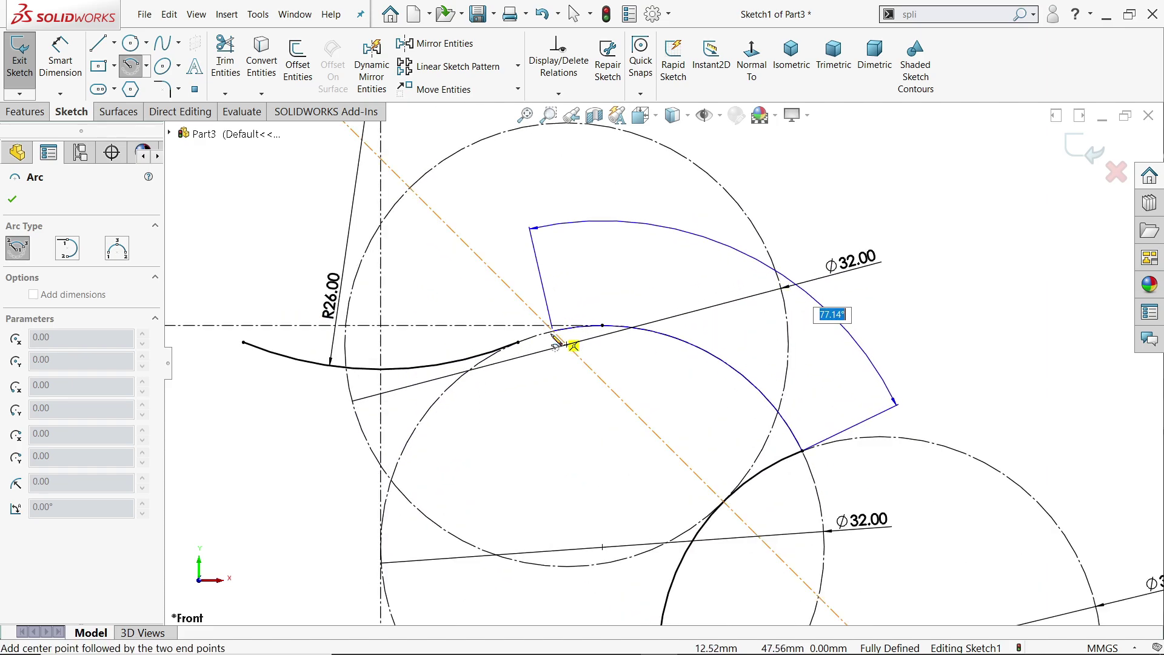
left_click(520, 343)
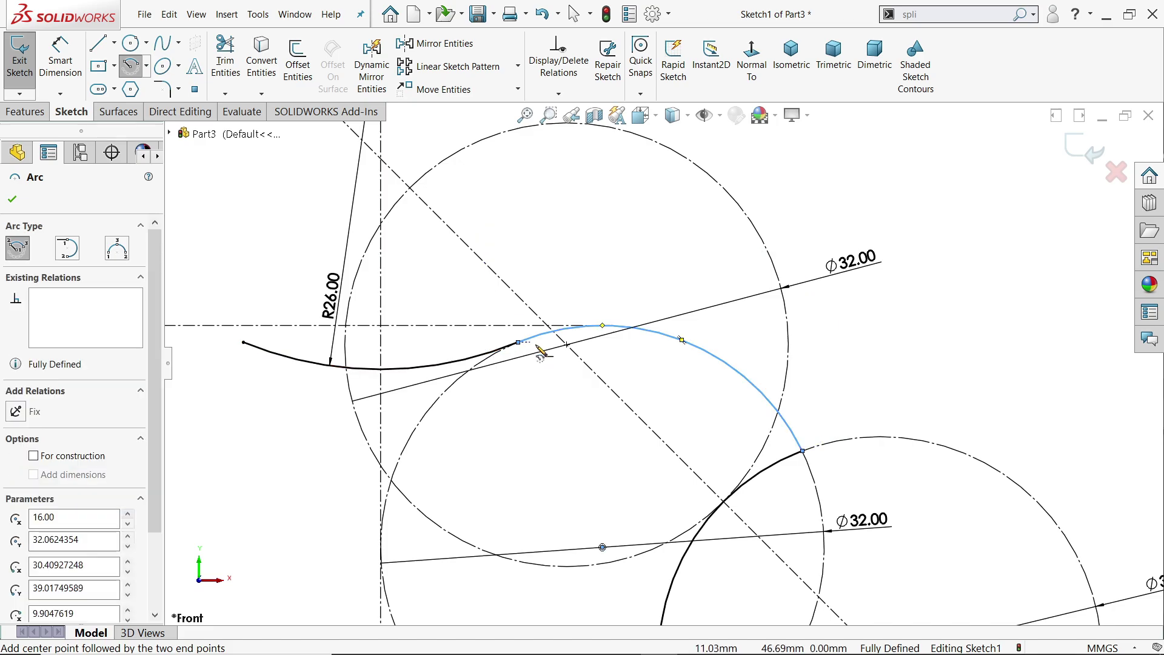
key("Escape")
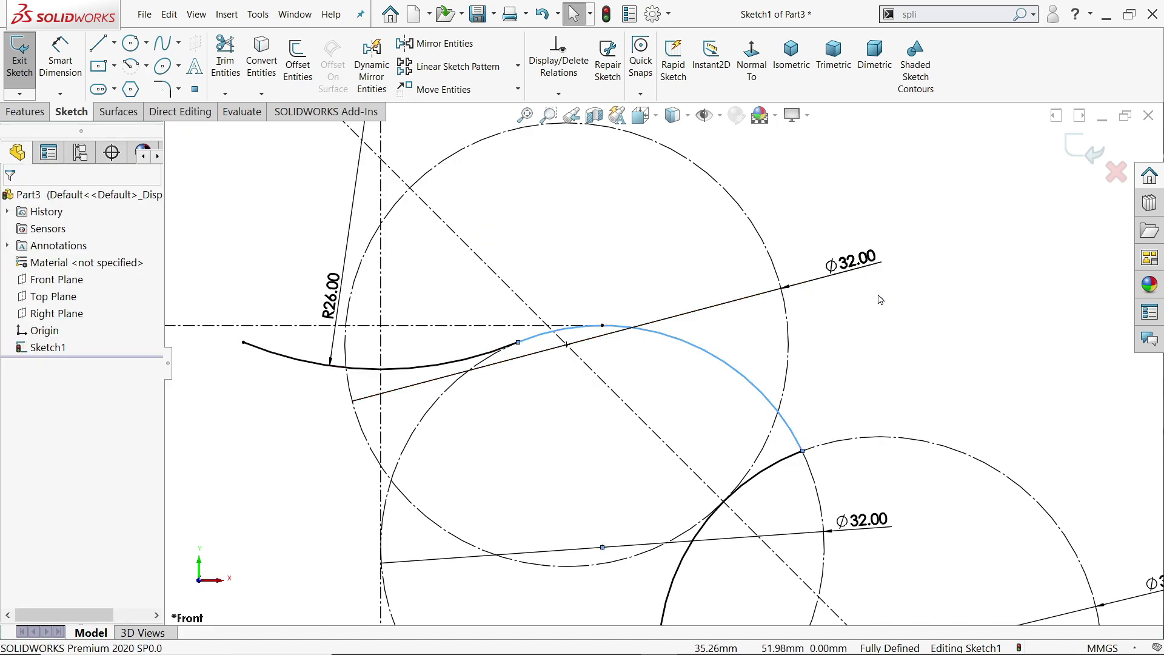
key("Escape")
scroll(728, 400, "down", 4)
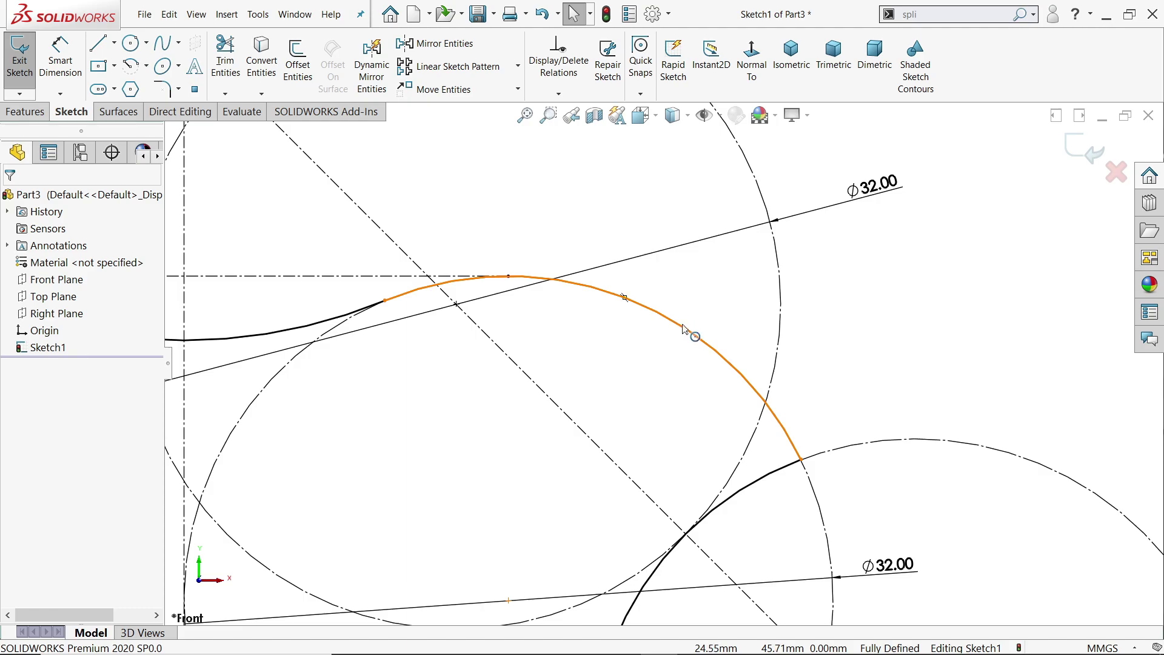
scroll(684, 329, "up", 3)
scroll(661, 336, "up", 4)
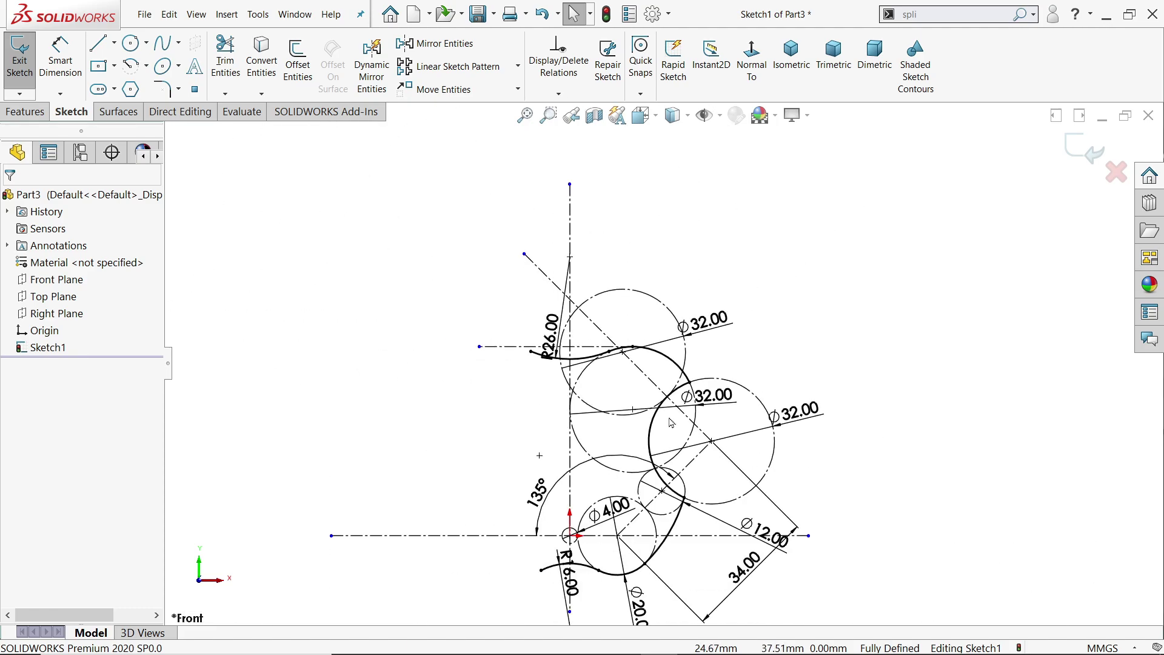
scroll(604, 367, "down", 3)
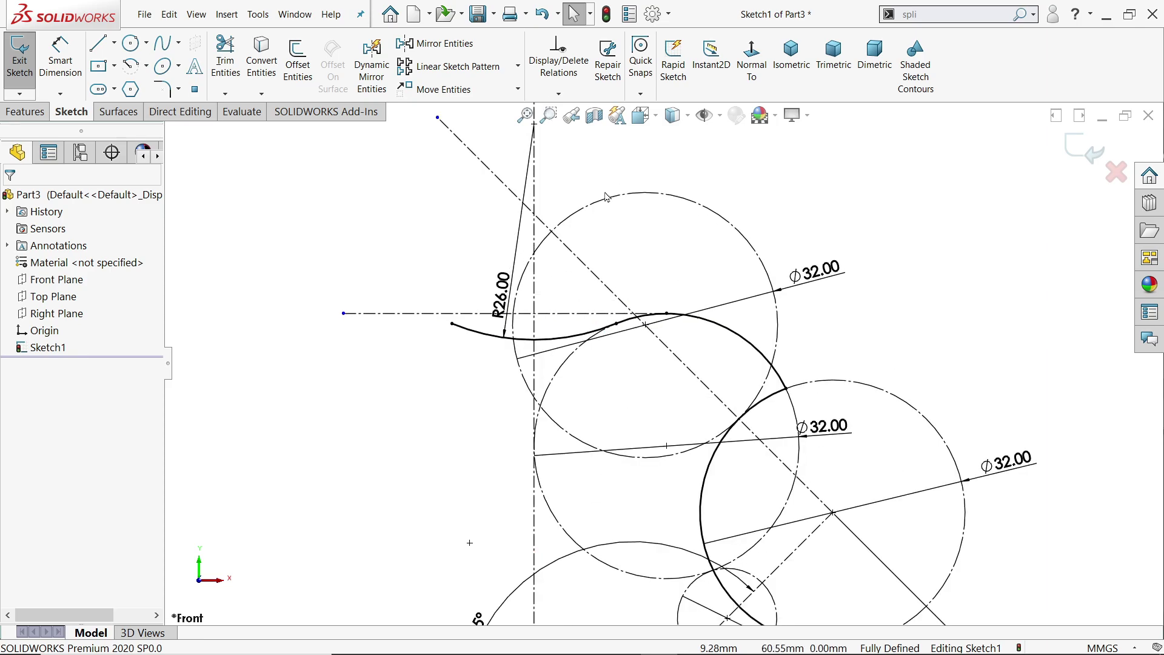
Step: Draw a Centerpoint Arc from the R26.00 arc's end up to the top of the upper Ø32 circle
left_click(146, 65)
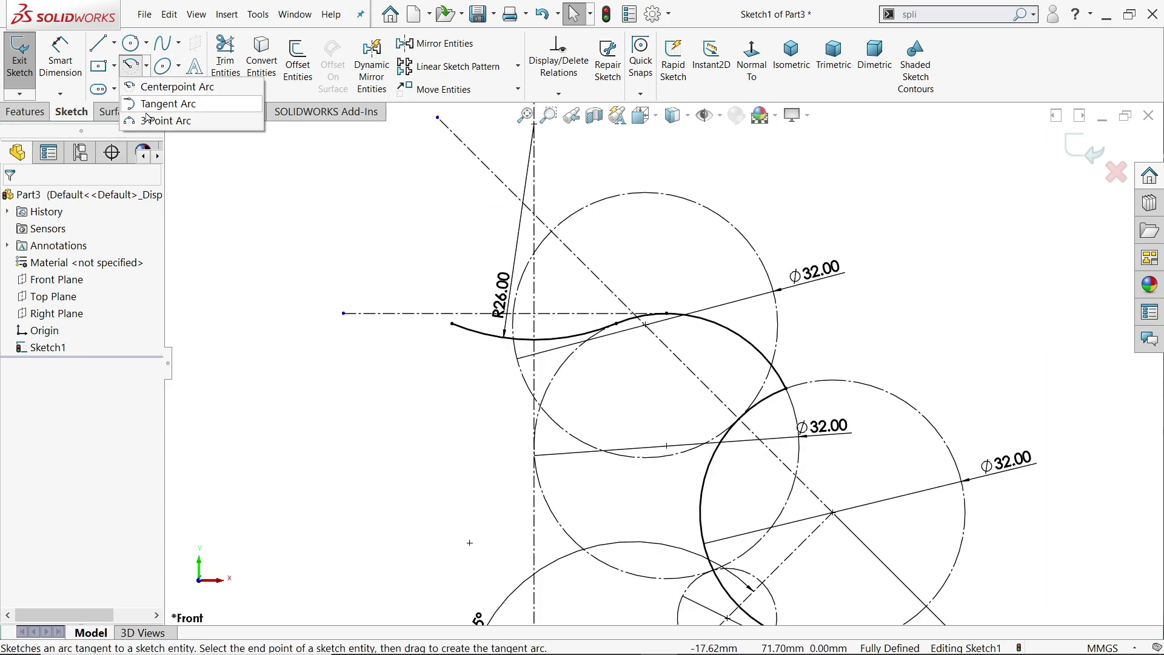
left_click(165, 88)
scroll(594, 292, "down", 2)
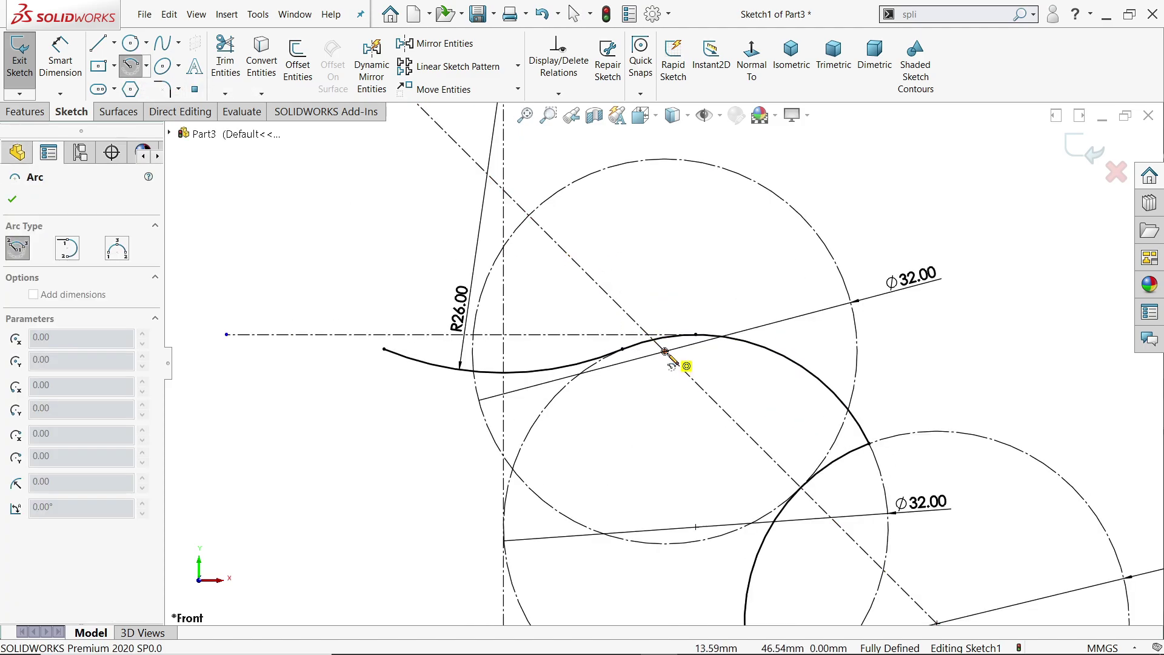
left_click(665, 352)
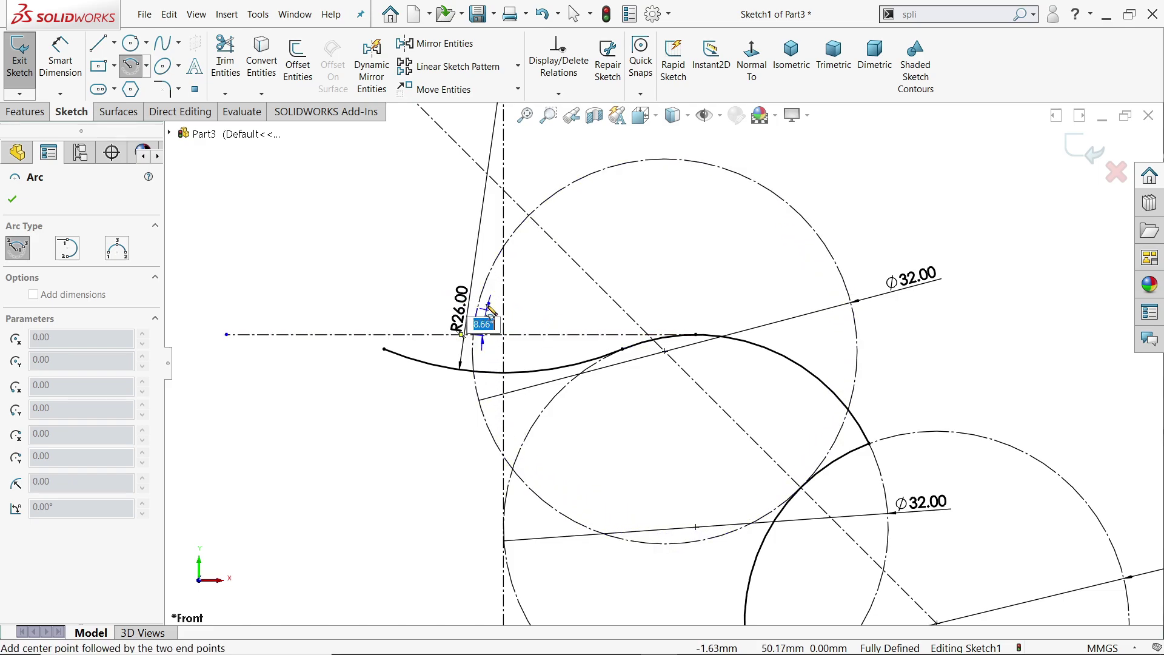
left_click(652, 161)
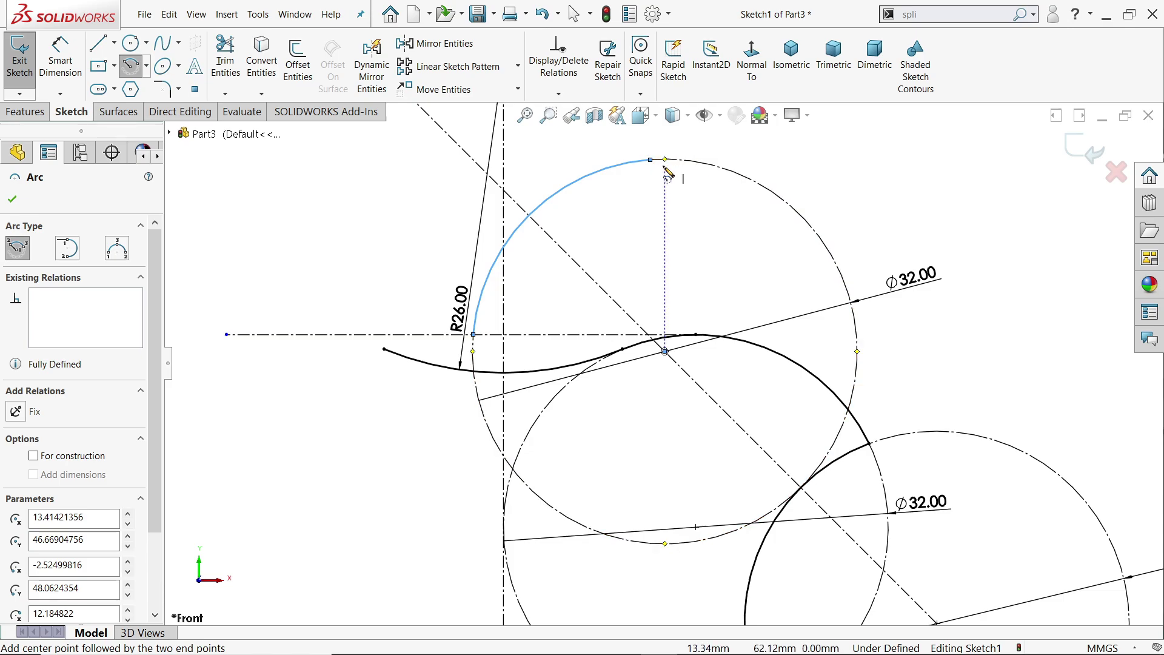
right_click(727, 153)
left_click(747, 160)
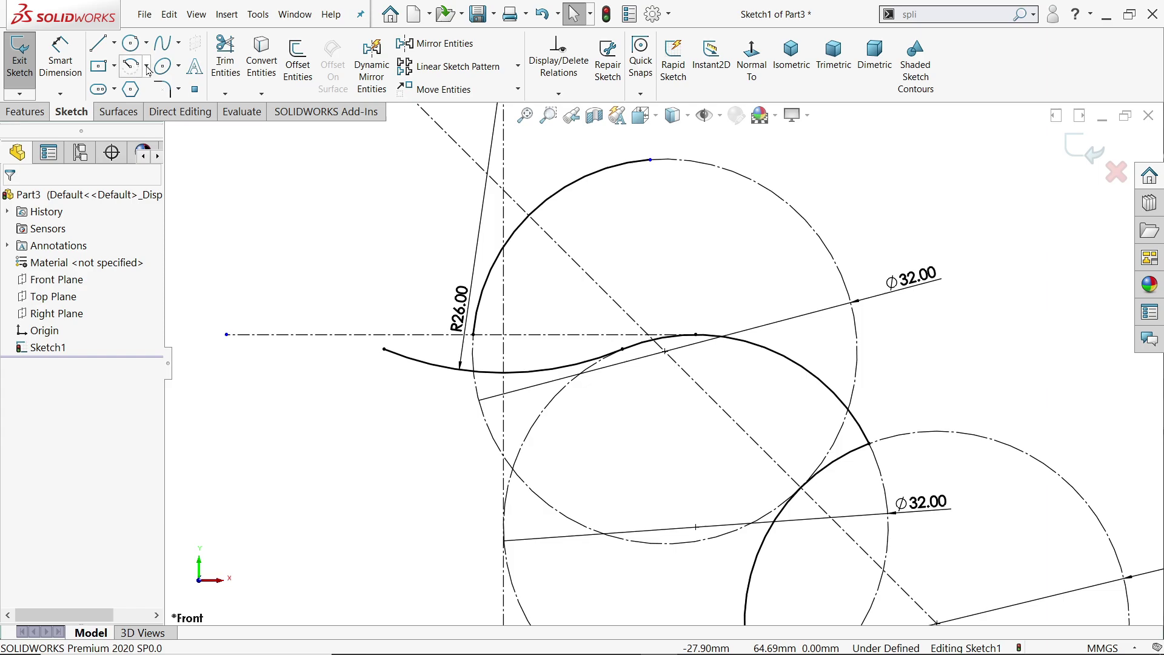
scroll(665, 238, "up", 2)
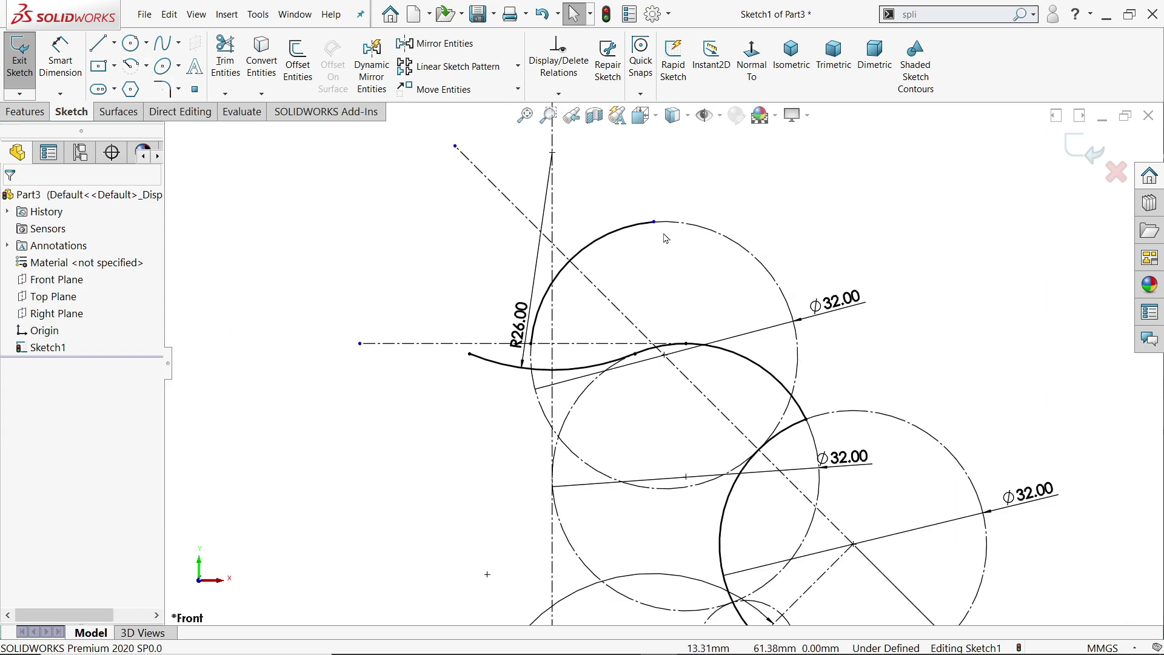
Step: Draw a 3 Point Arc between the leaf's top and lower tips, bowed inward
left_click(146, 66)
left_click(155, 121)
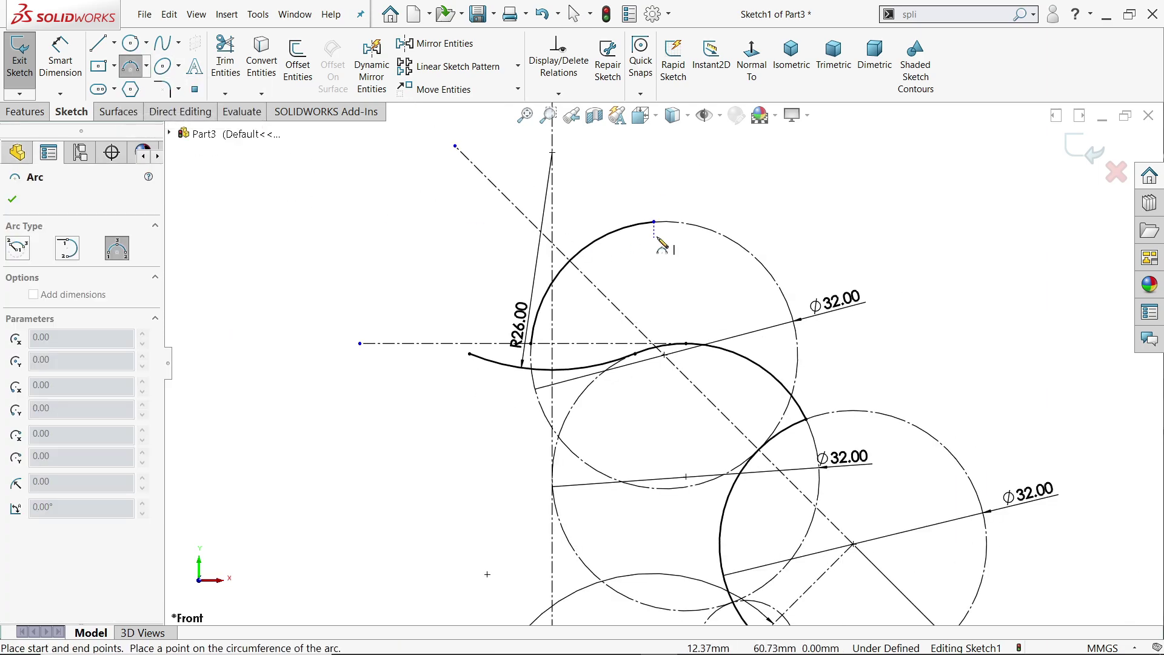
left_click(655, 223)
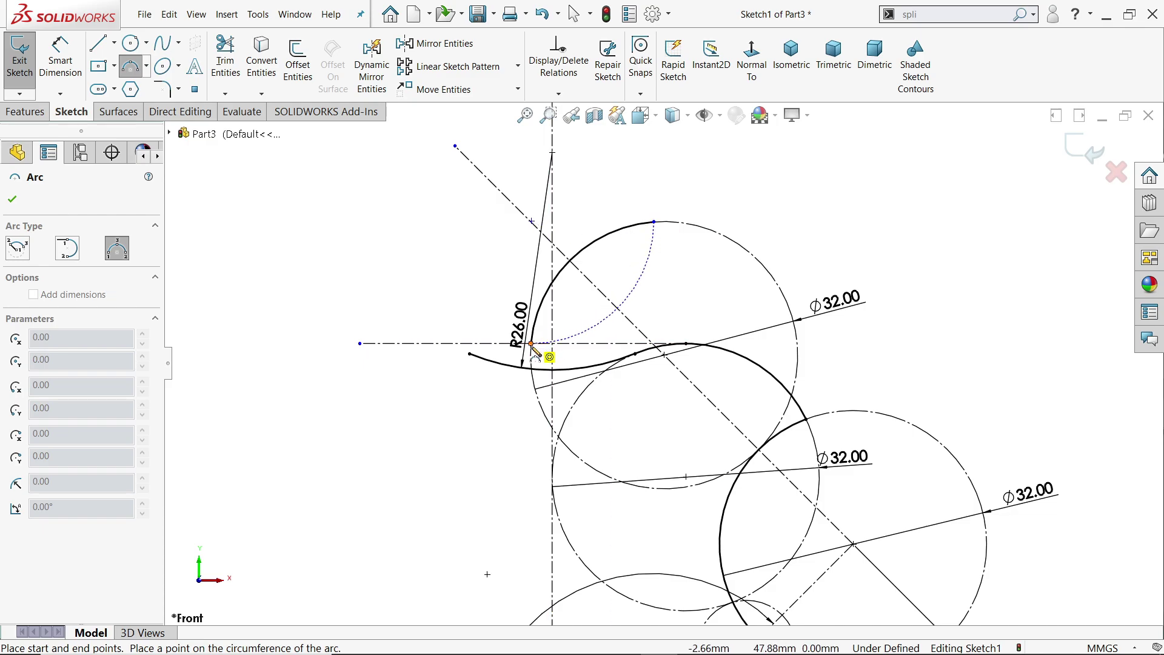
left_click(501, 355)
left_click(587, 314)
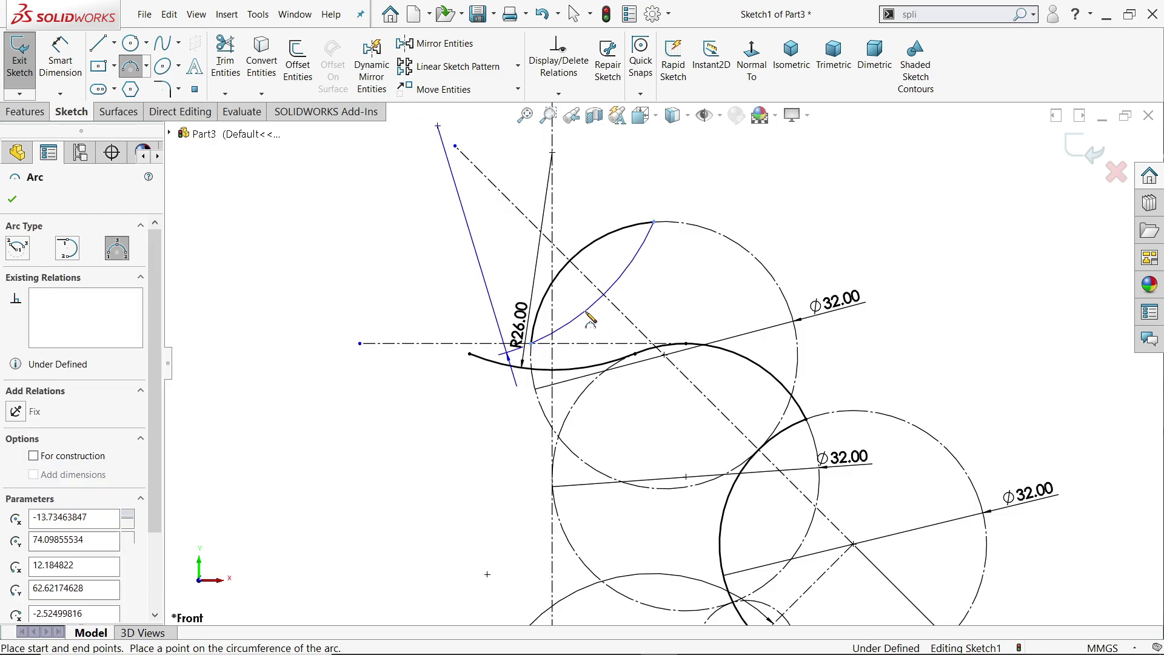
right_click(741, 182)
left_click(763, 188)
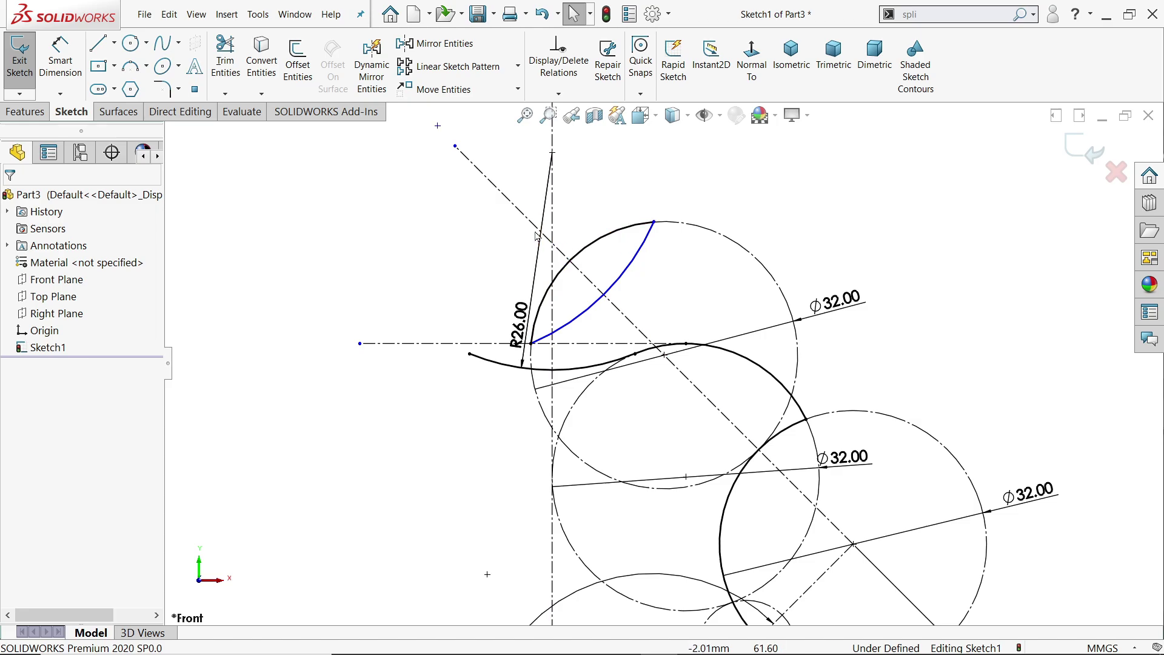
Step: Put the new arc's centre on the diagonal construction line and make both leaf arcs equal
left_click(438, 125)
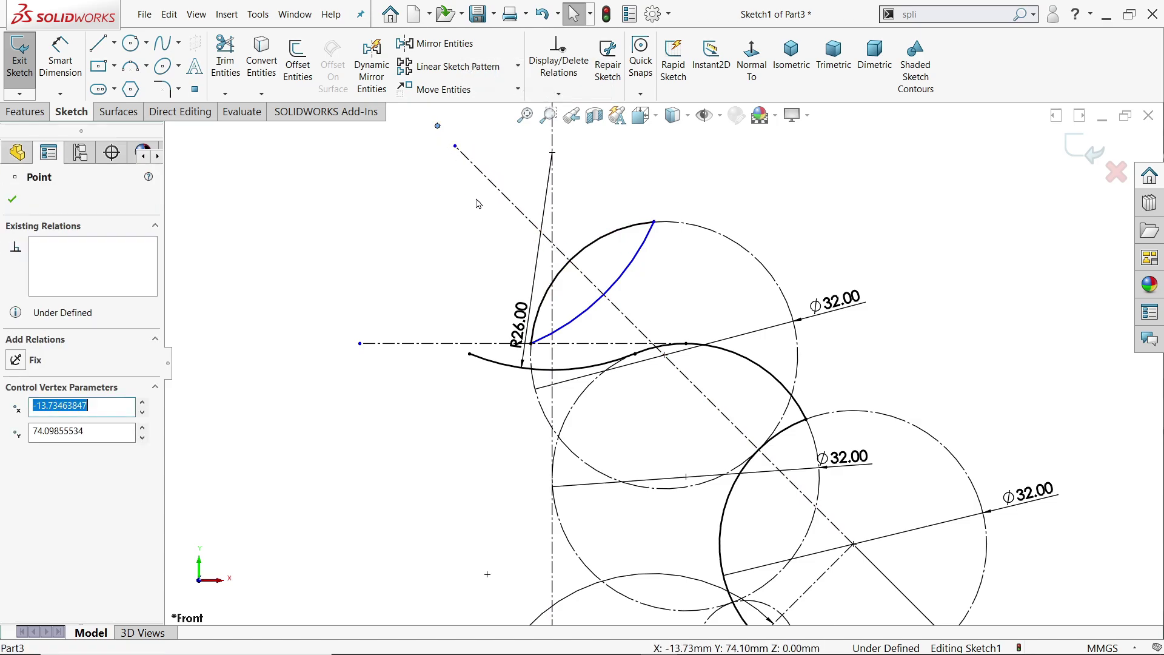
left_click(484, 177, "ctrl")
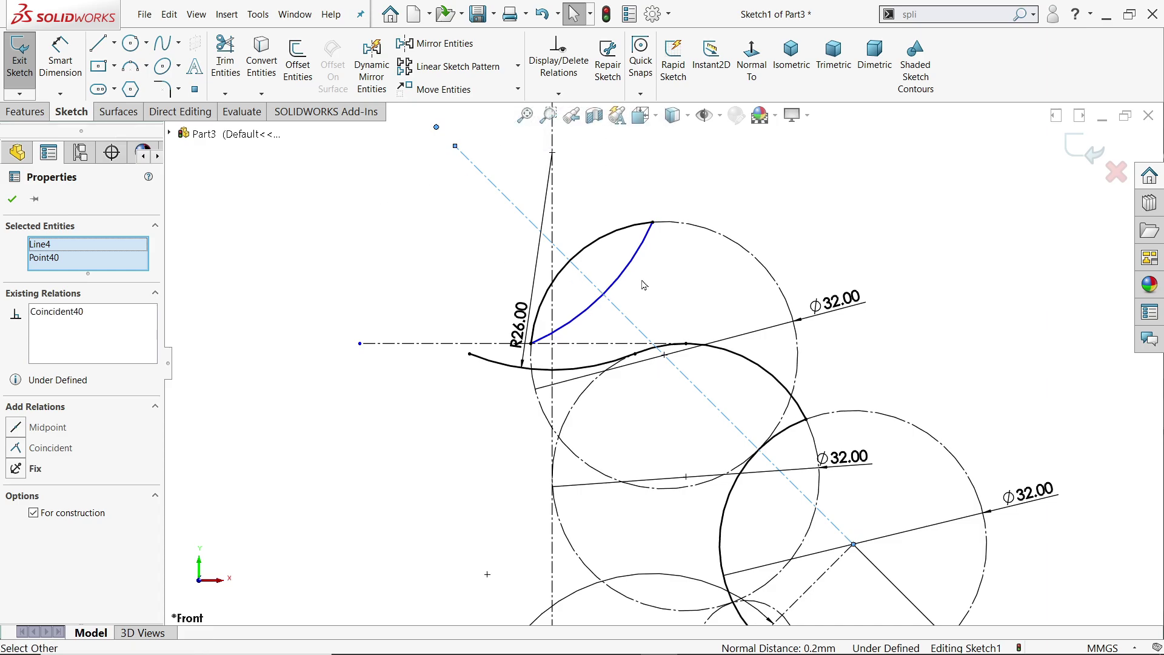
left_click(619, 237)
left_click(633, 267, "ctrl")
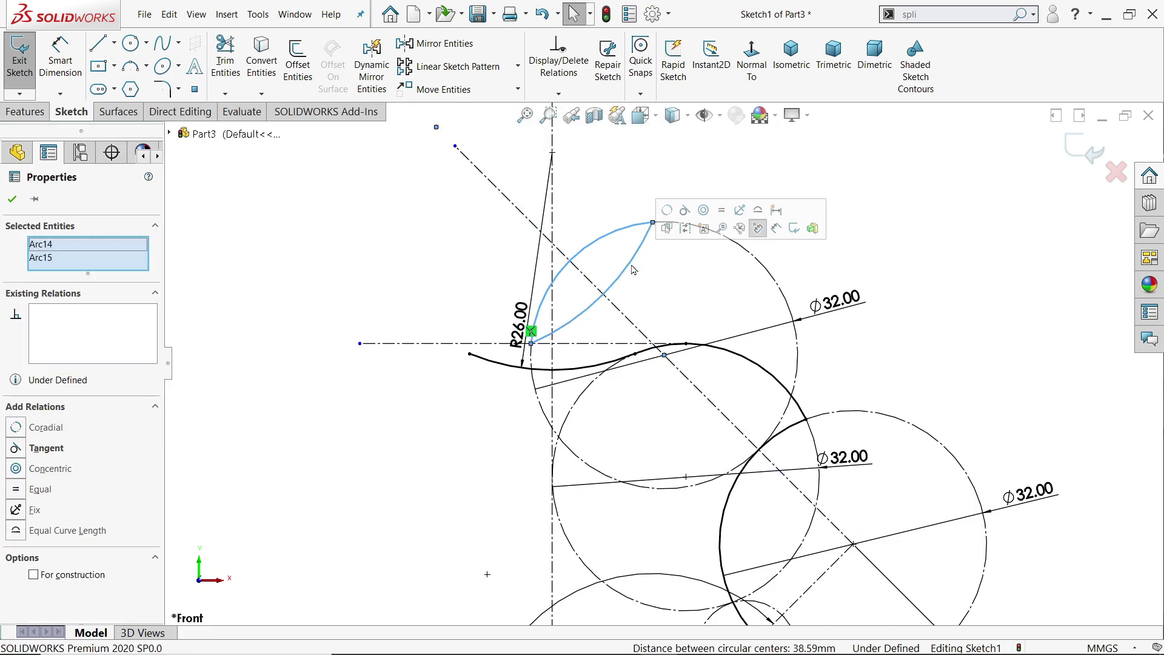
left_click(708, 214)
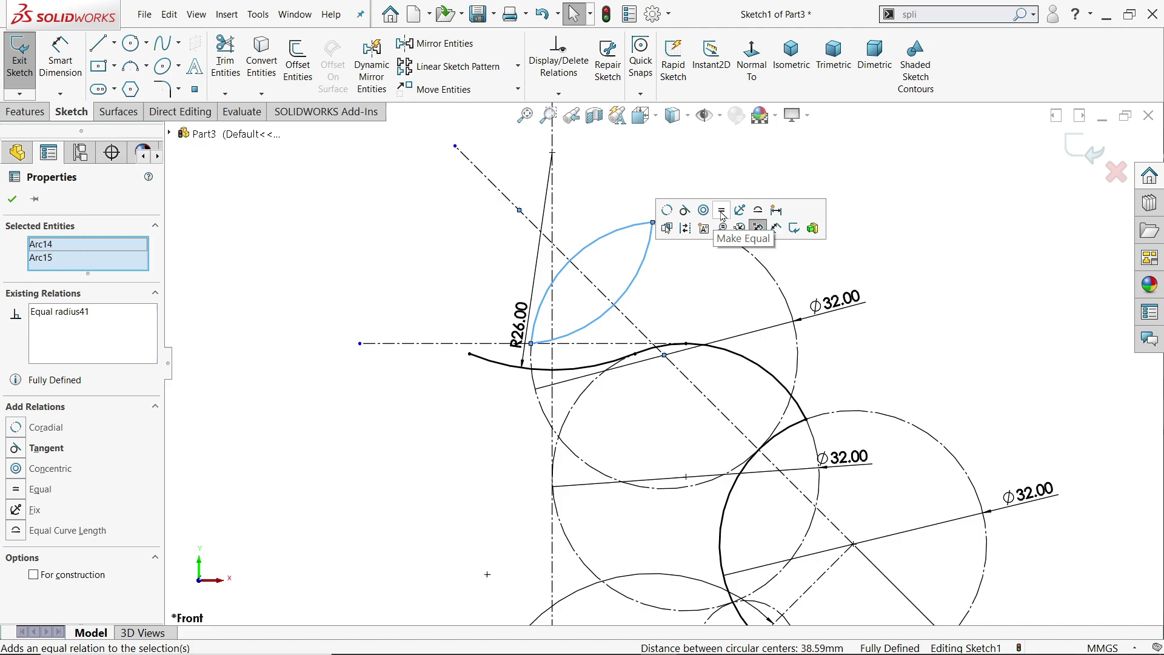
left_click(756, 165)
scroll(593, 344, "down", 2)
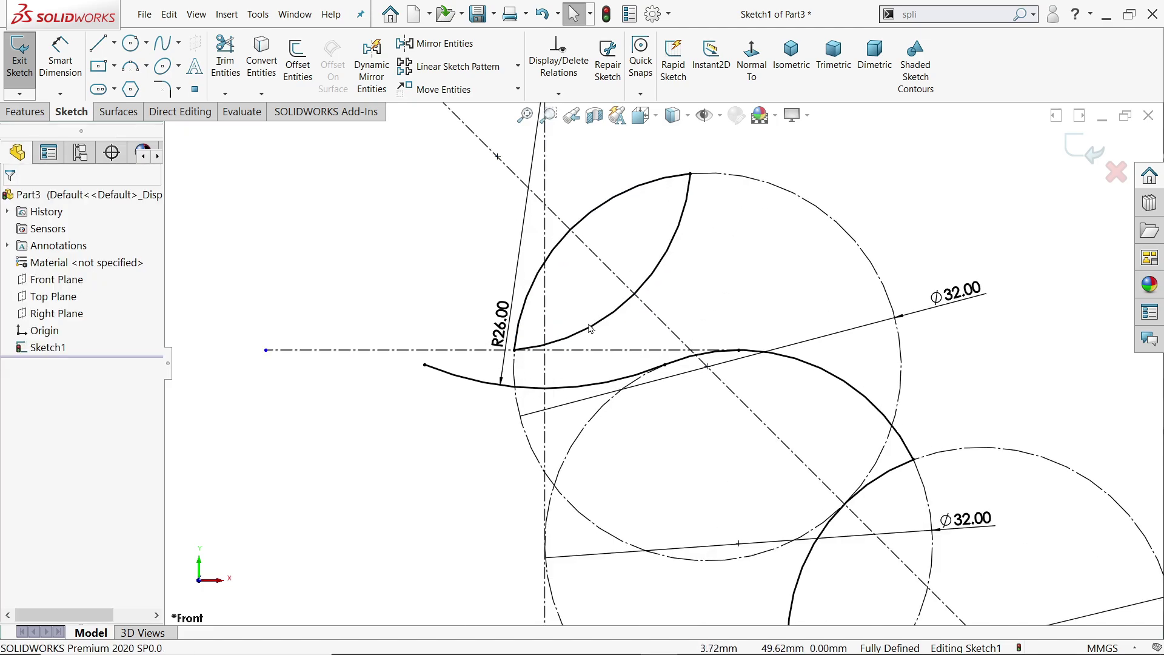
Step: Add driven R16.00 radius dimensions to the outer and inner leaf arcs
left_click(61, 61)
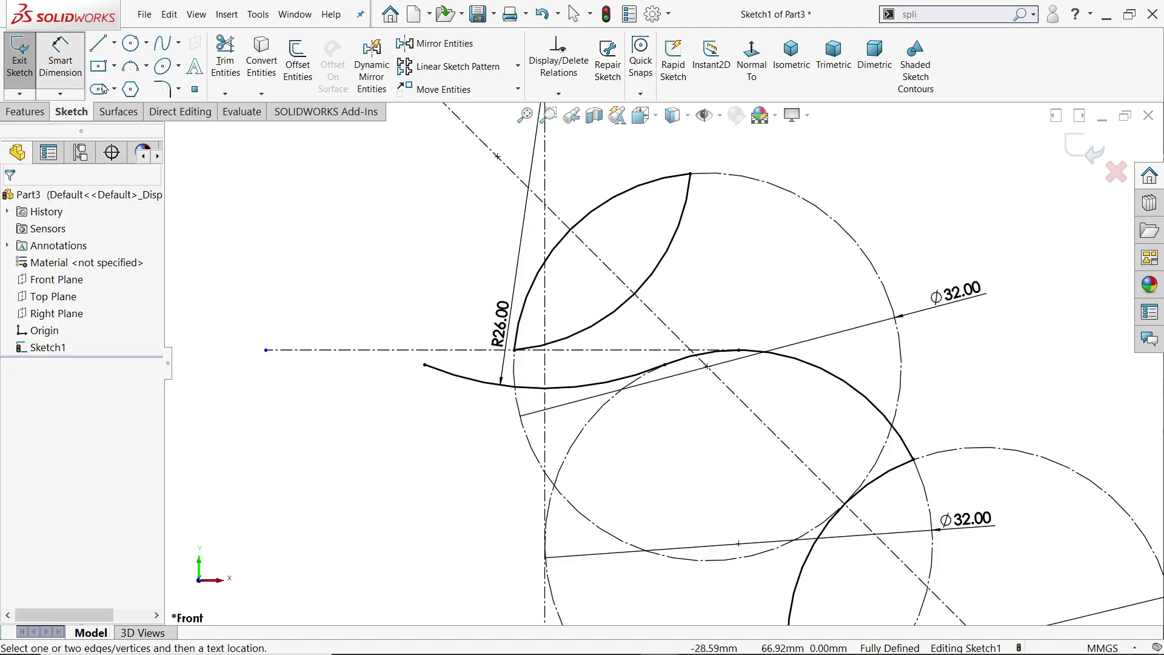
left_click(610, 205)
left_click(630, 221)
left_click(655, 208)
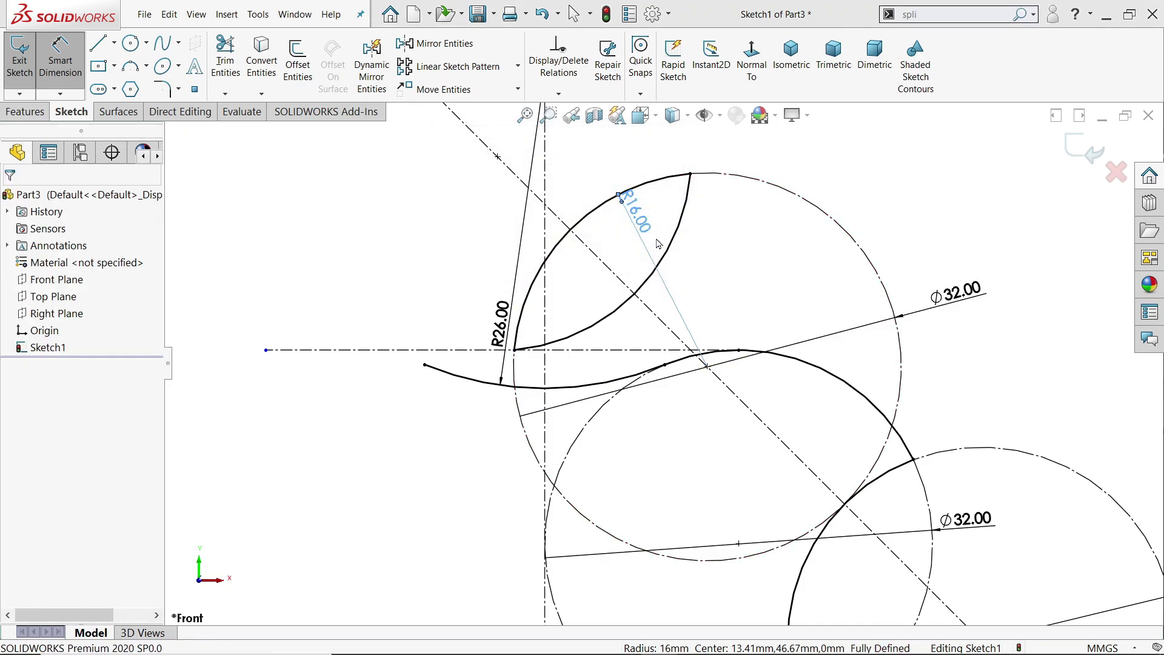
left_click(672, 247)
left_click(692, 258)
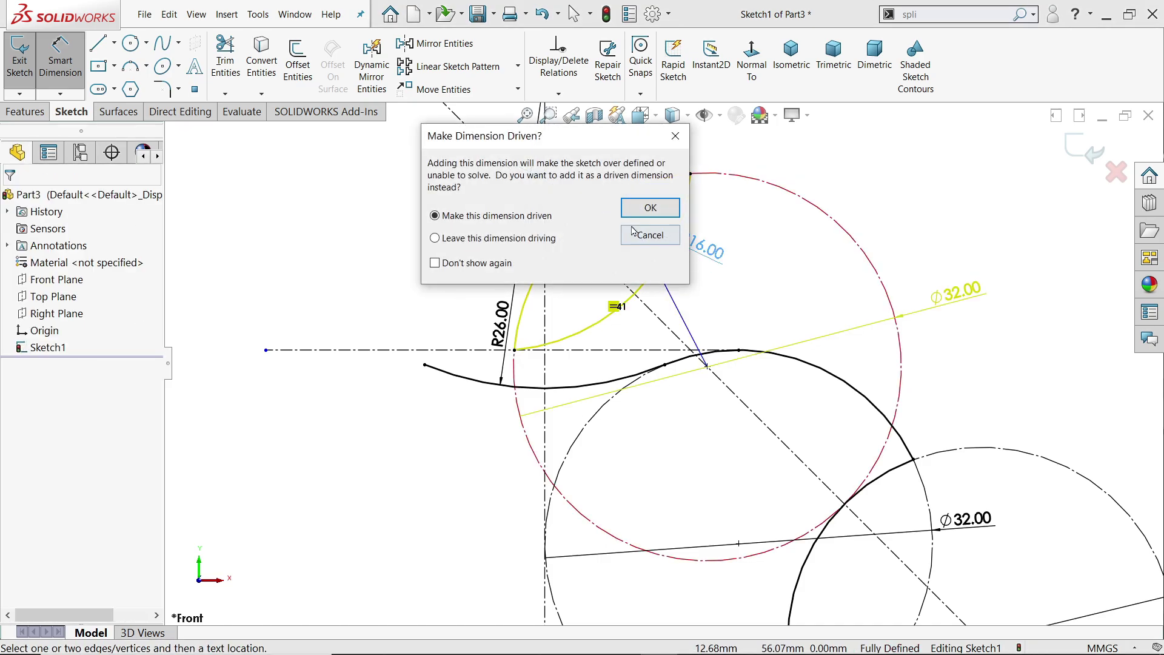
left_click(649, 206)
scroll(616, 224, "up", 2)
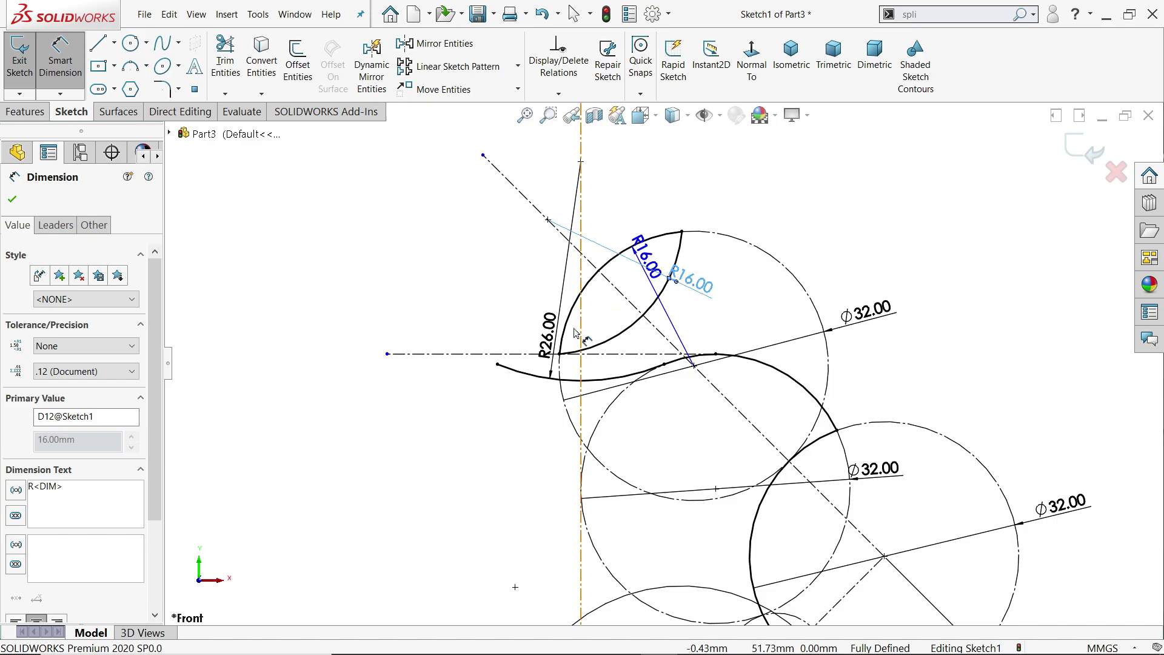
scroll(713, 354, "up", 4)
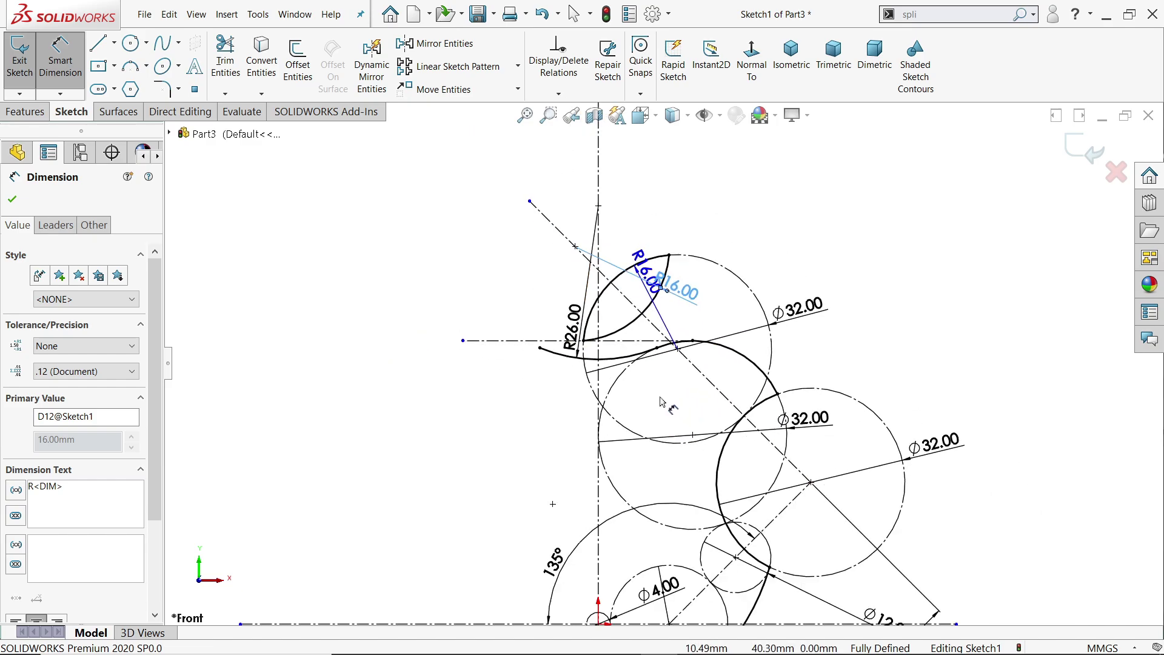
scroll(698, 458, "down", 2)
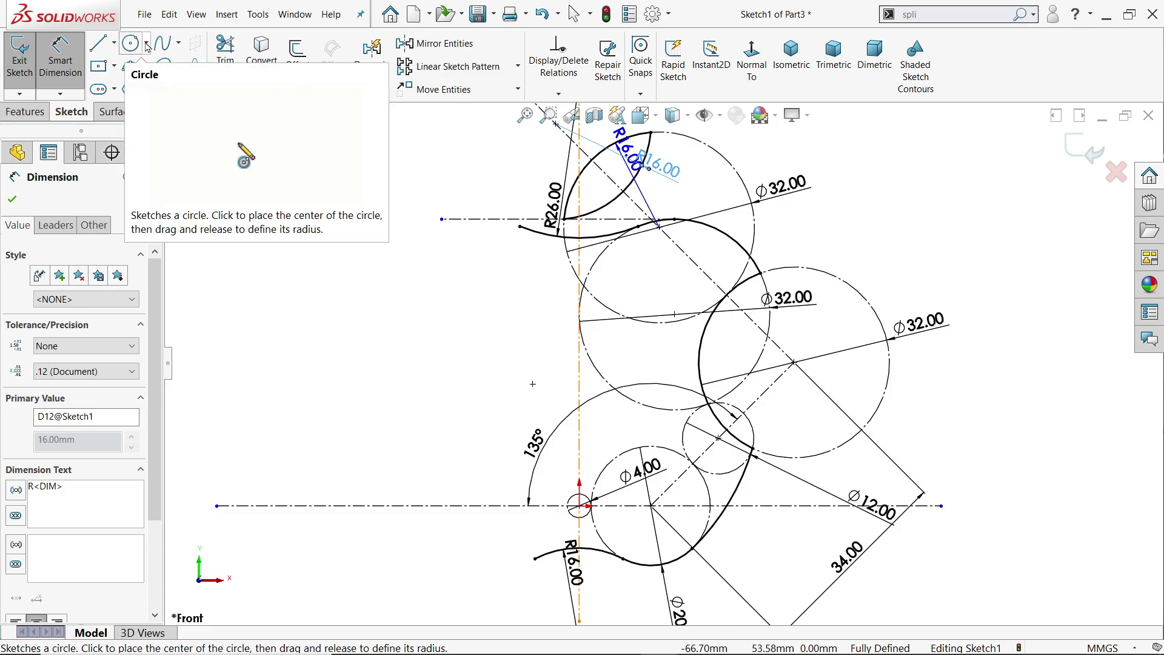
scroll(762, 335, "down", 1)
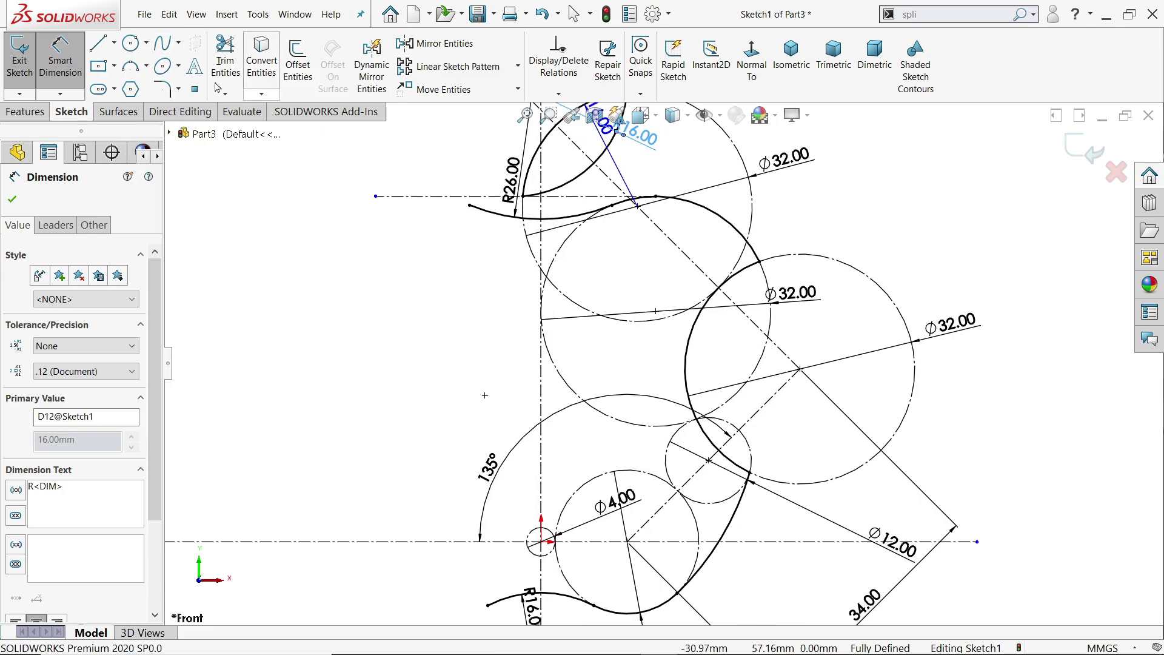
left_click(133, 68)
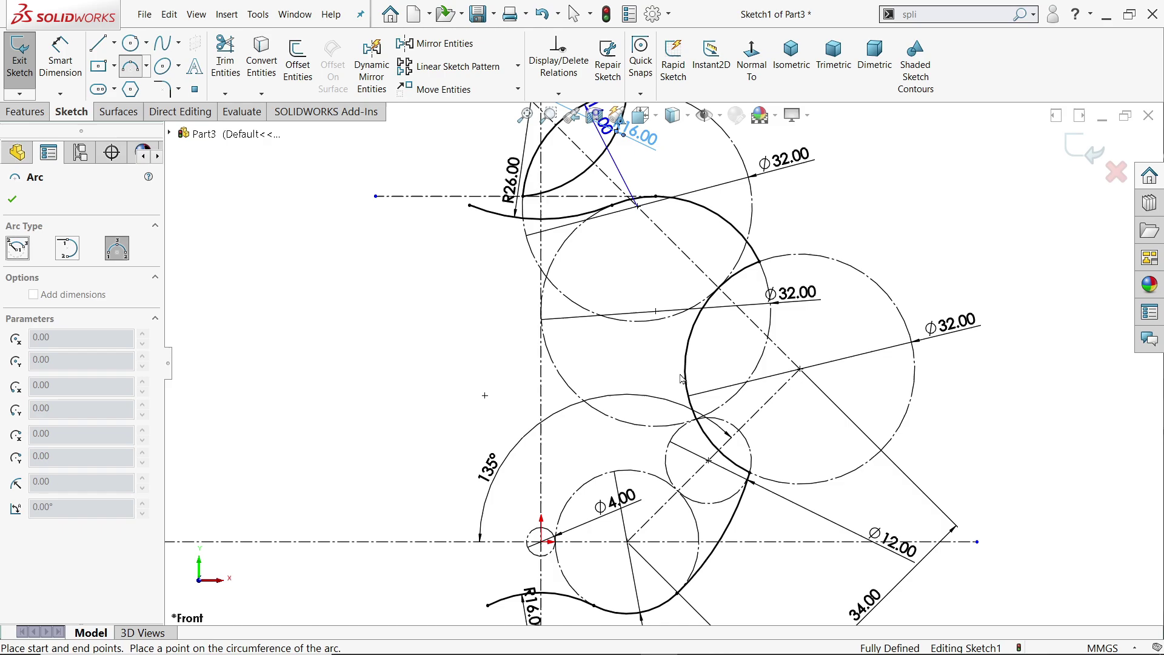
scroll(755, 466, "down", 3)
left_click(752, 461)
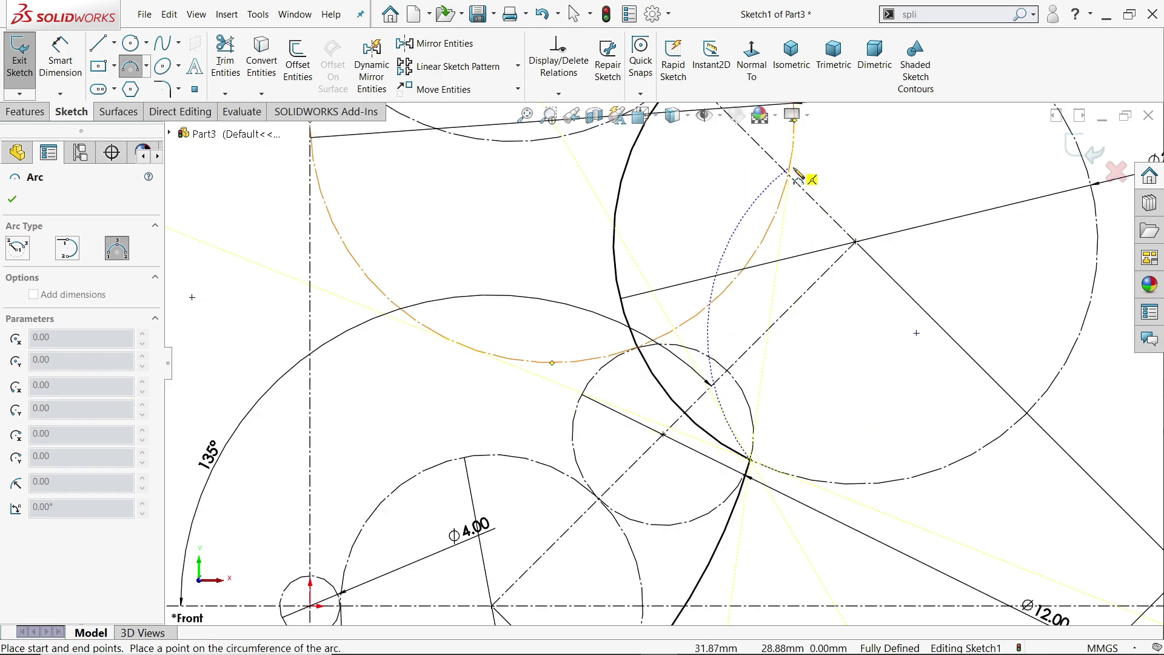
scroll(795, 176, "down", 4)
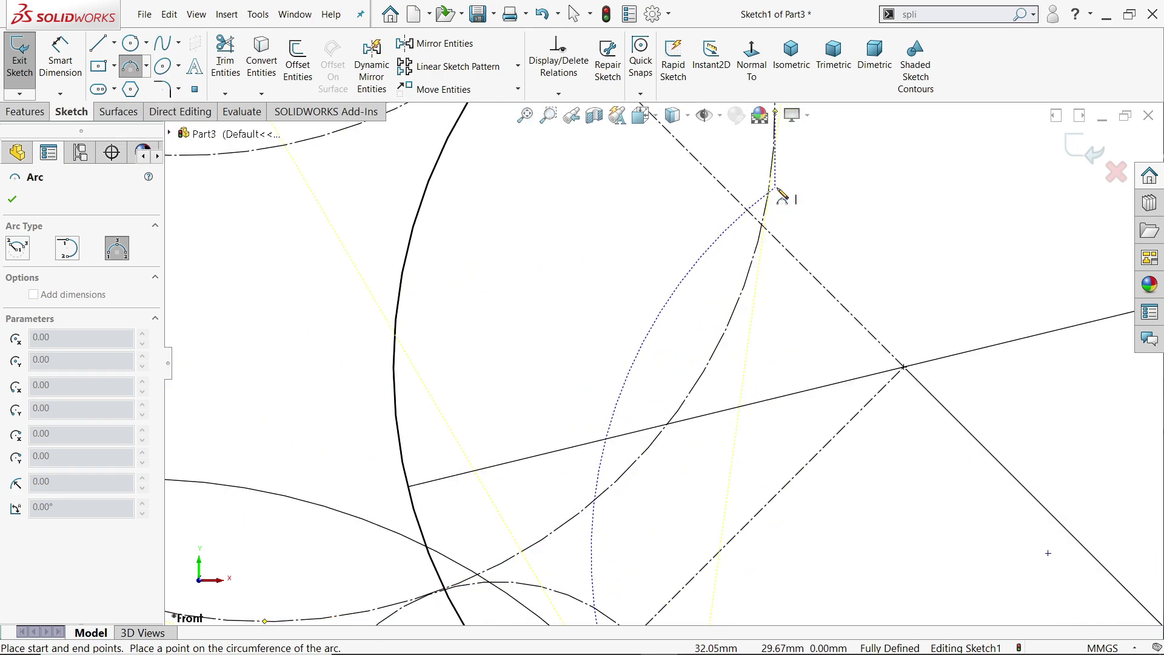
left_click(762, 233)
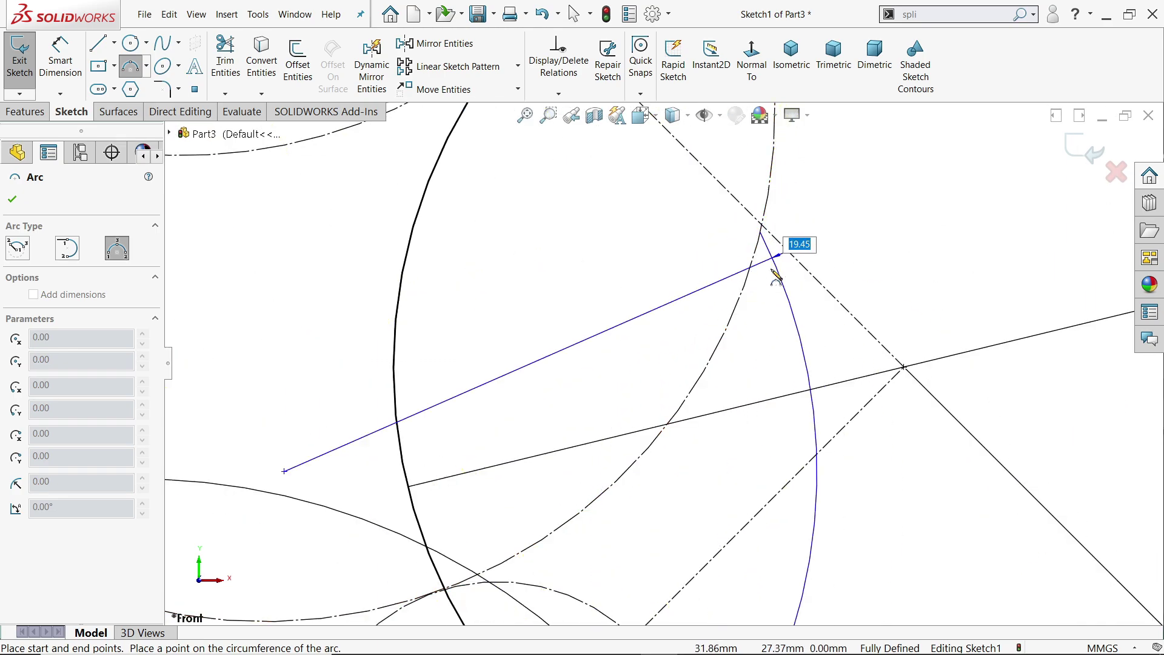
left_click(759, 278)
scroll(840, 262, "up", 3)
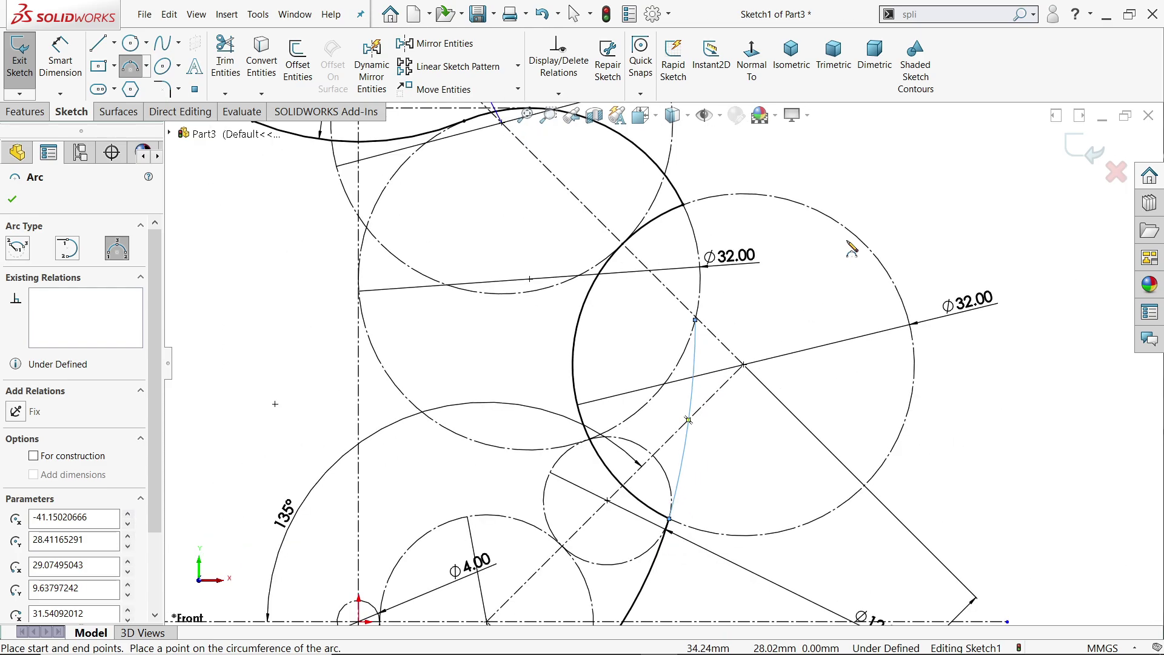
key("Escape")
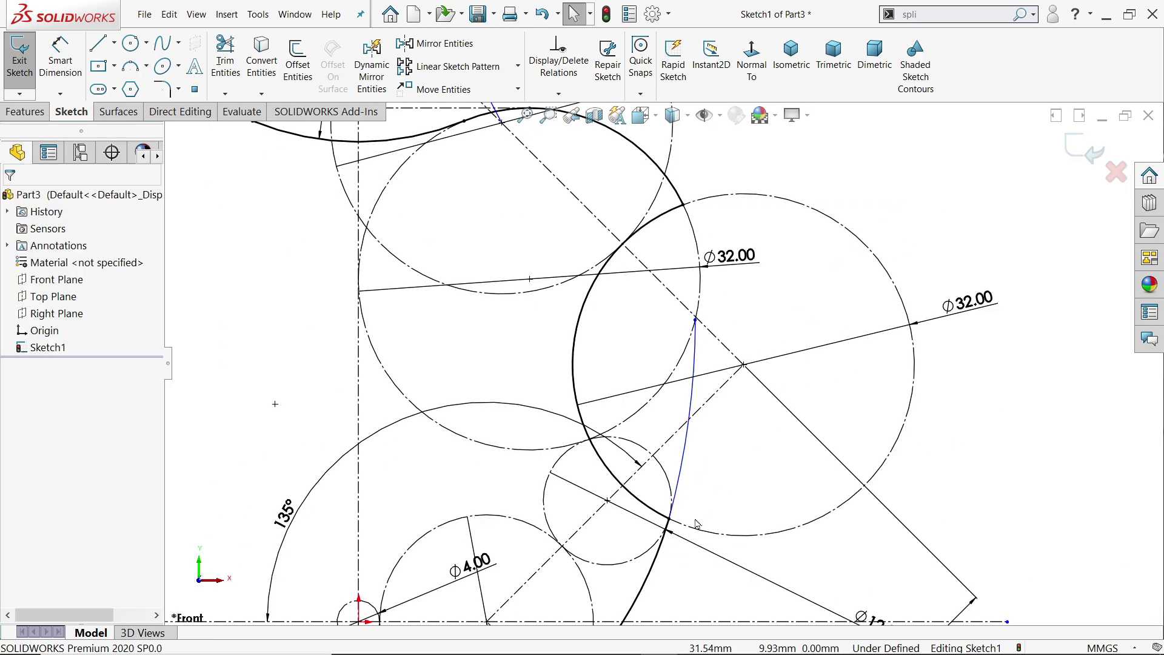
left_click(657, 567)
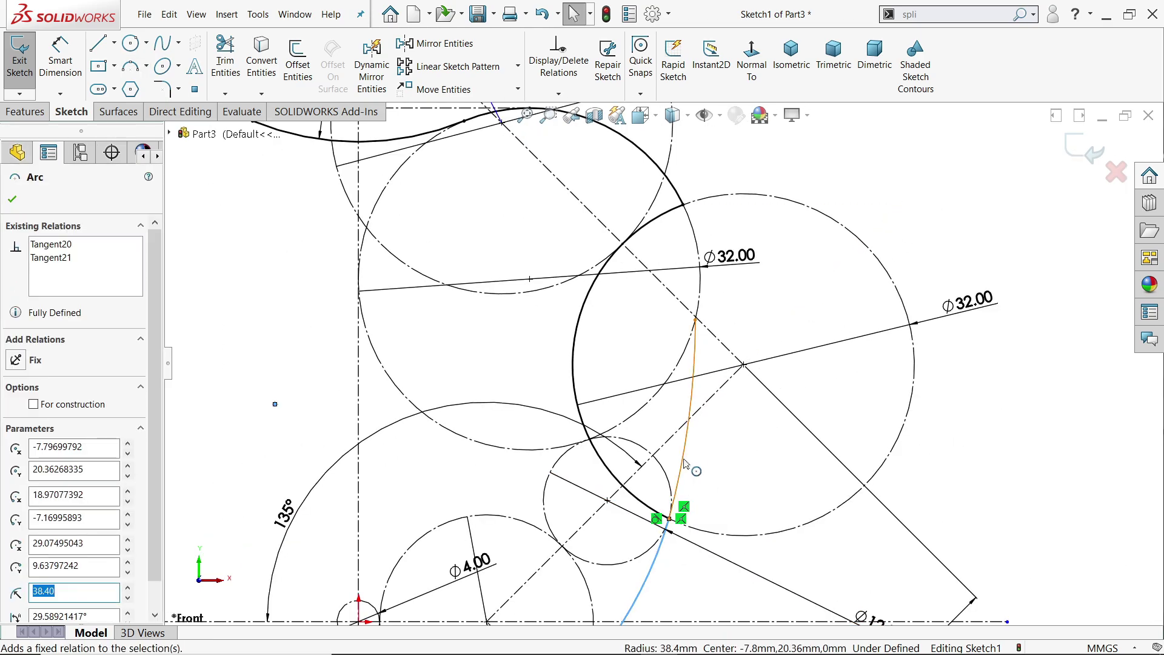
left_click(684, 464, "ctrl")
left_click(737, 404)
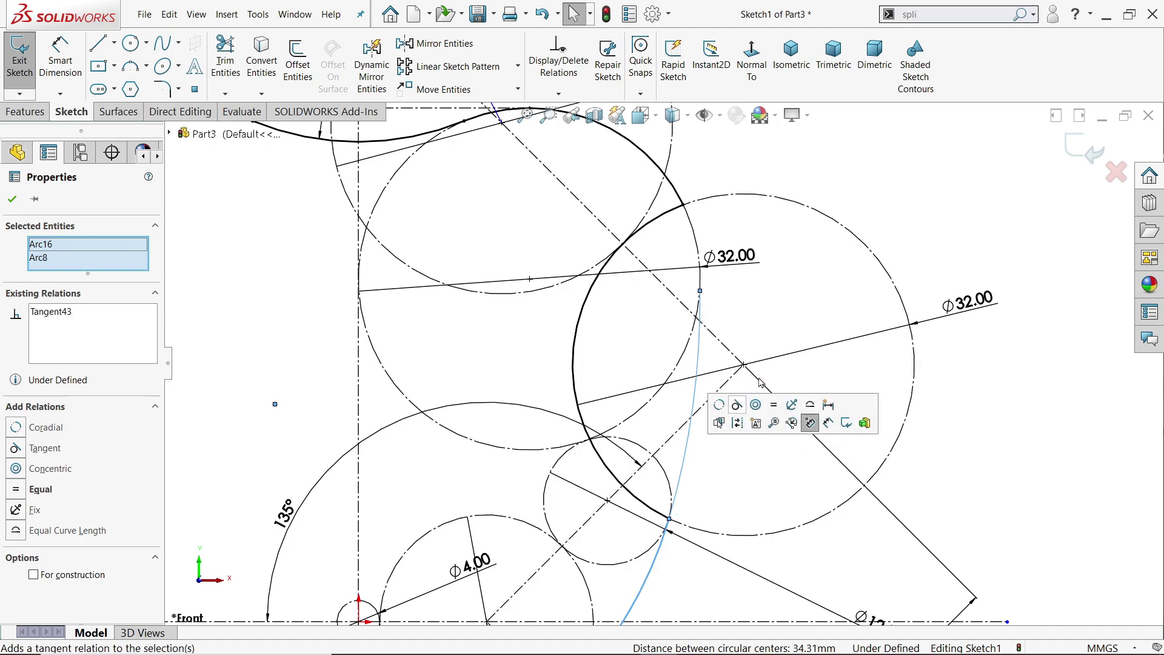
key("Escape")
left_click(698, 398)
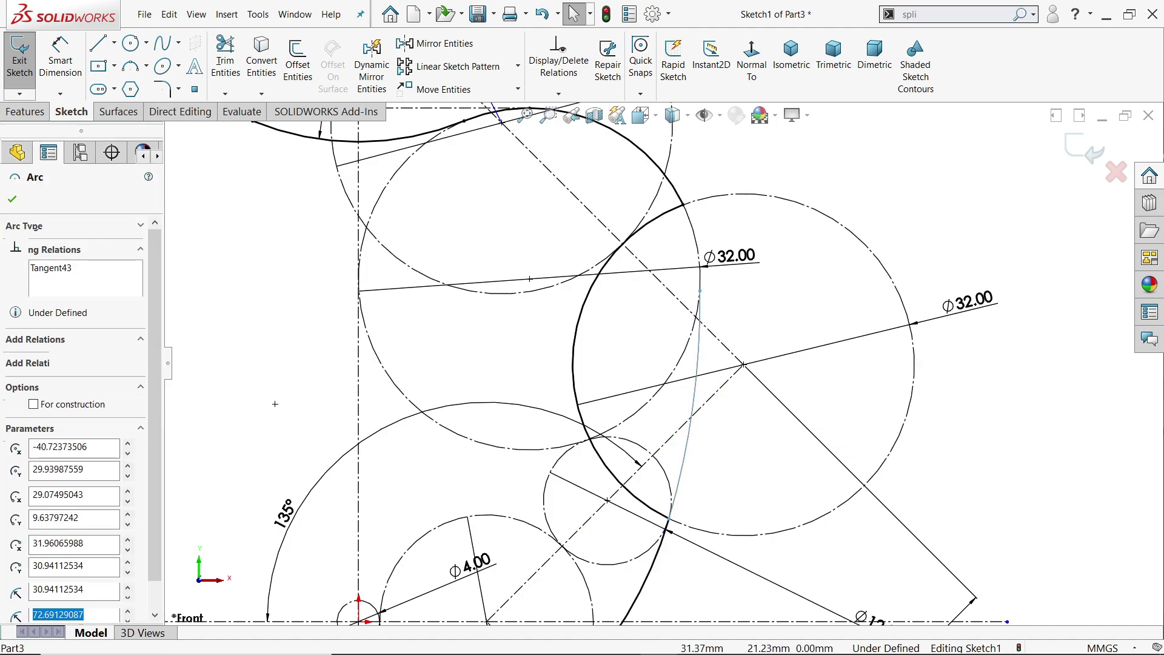
left_click(47, 405)
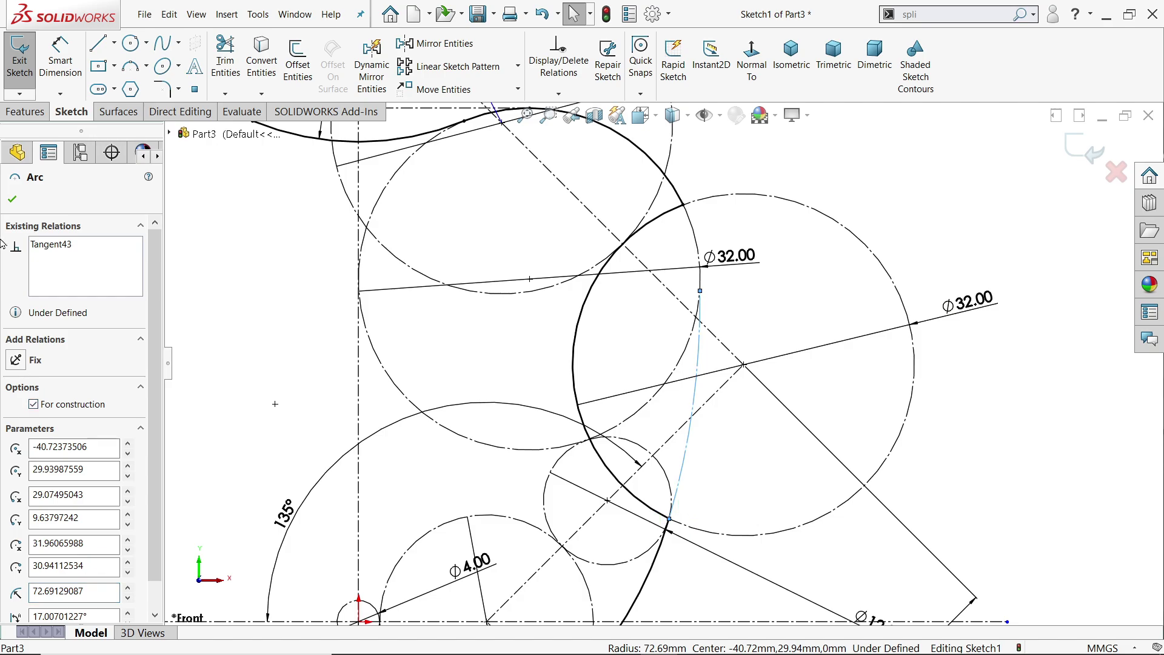
left_click(13, 201)
scroll(613, 260, "down", 3)
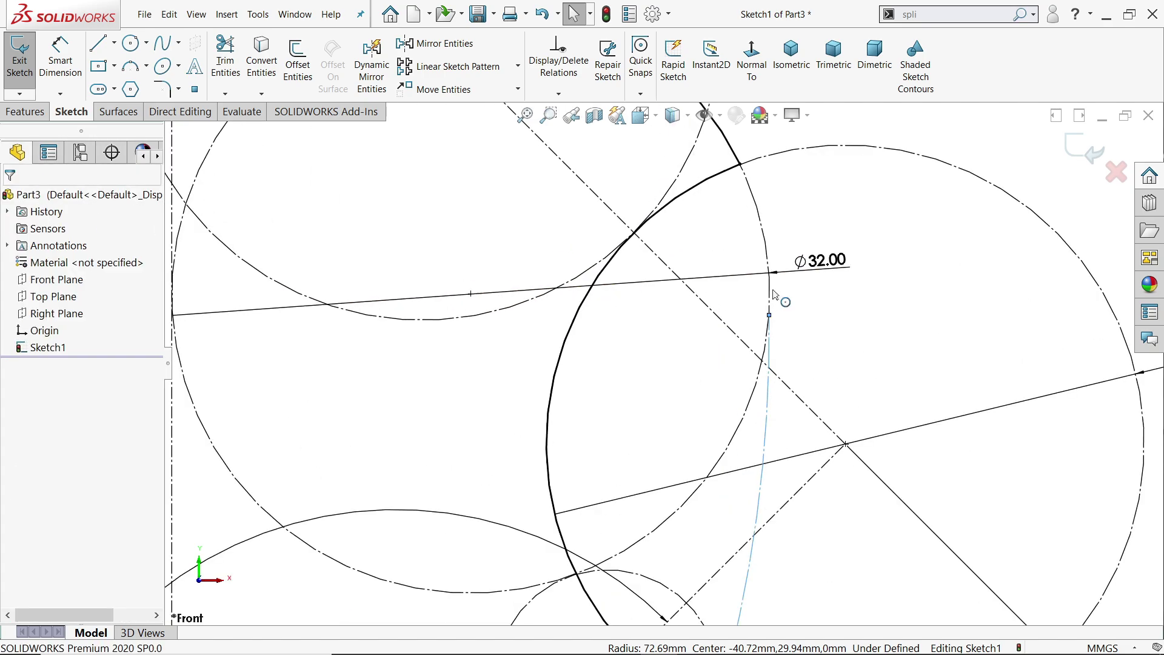
left_click(775, 312)
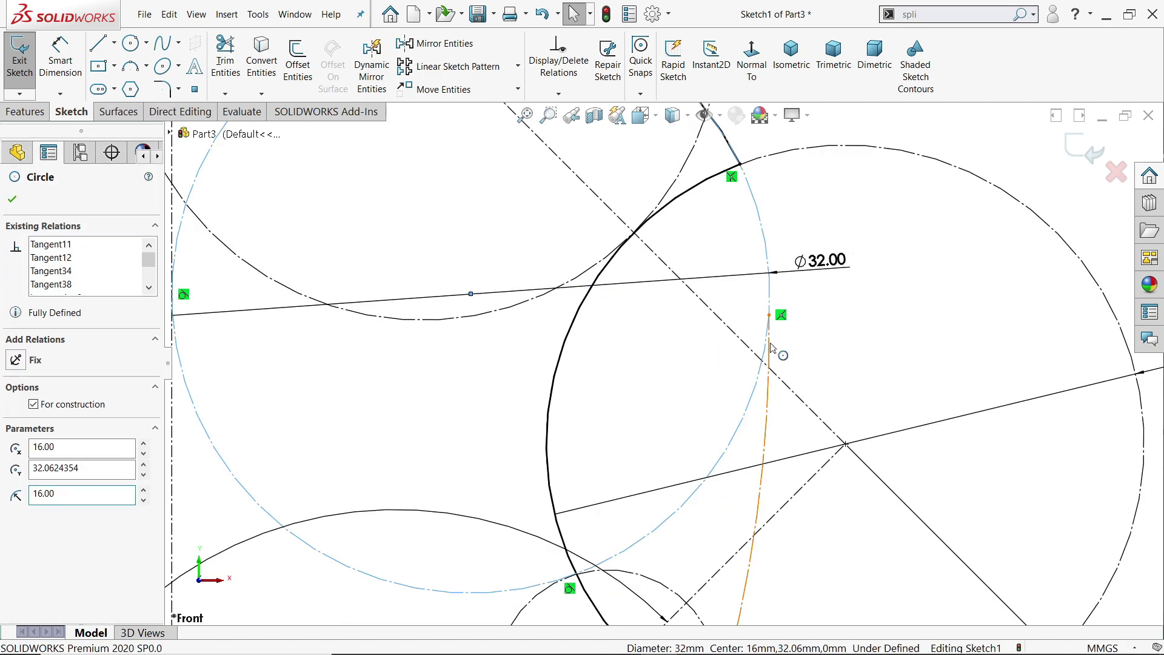
left_click(771, 347, "ctrl")
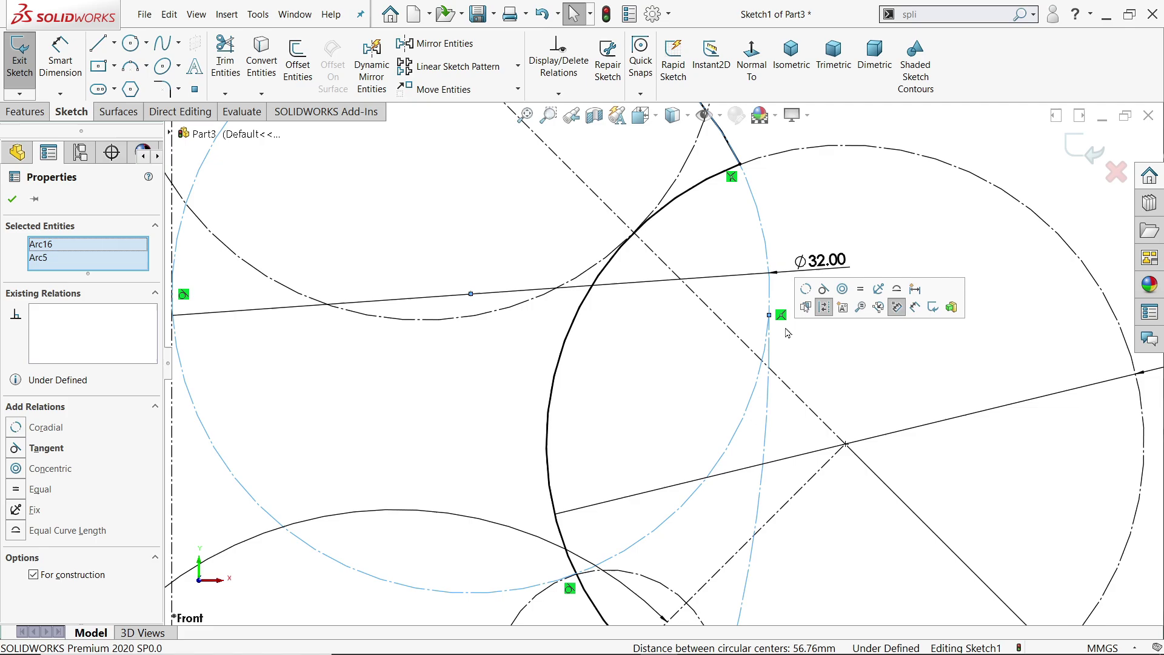
left_click(823, 289)
left_click(829, 284)
scroll(706, 417, "up", 3)
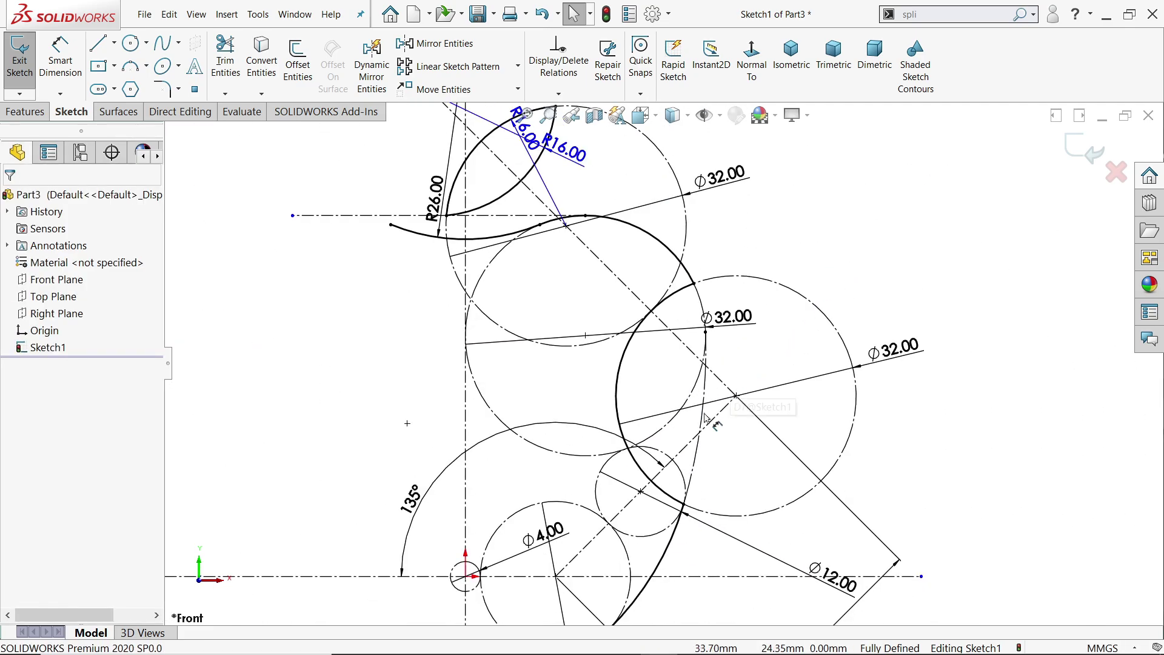
scroll(706, 409, "up", 4)
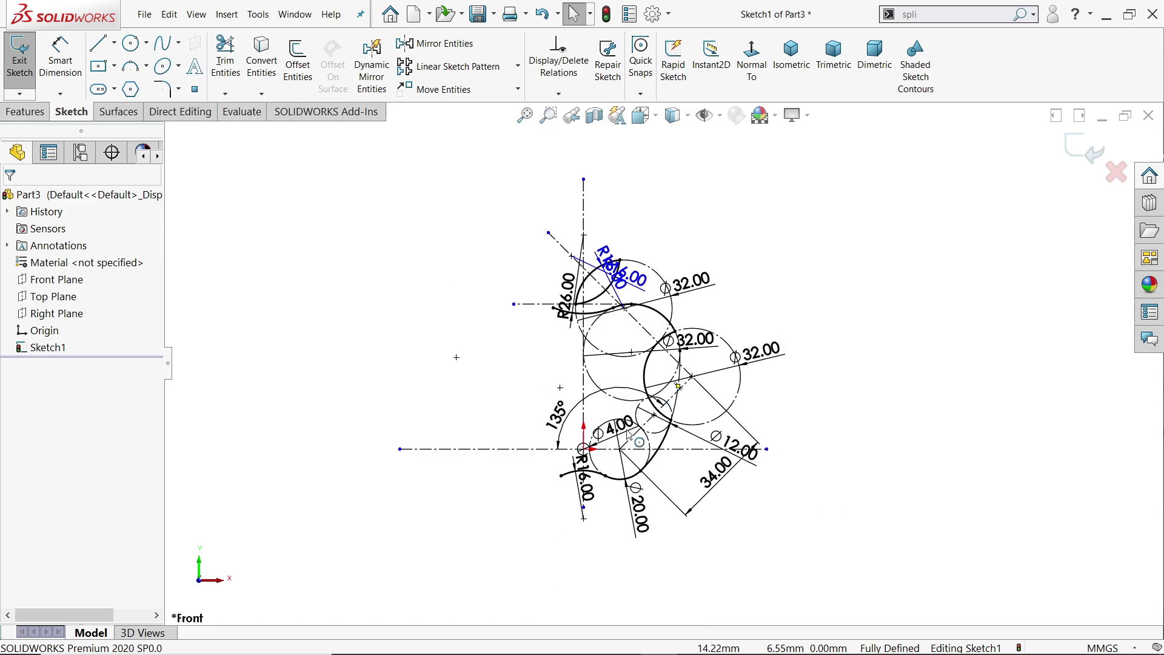
scroll(629, 434, "down", 3)
scroll(631, 194, "down", 3)
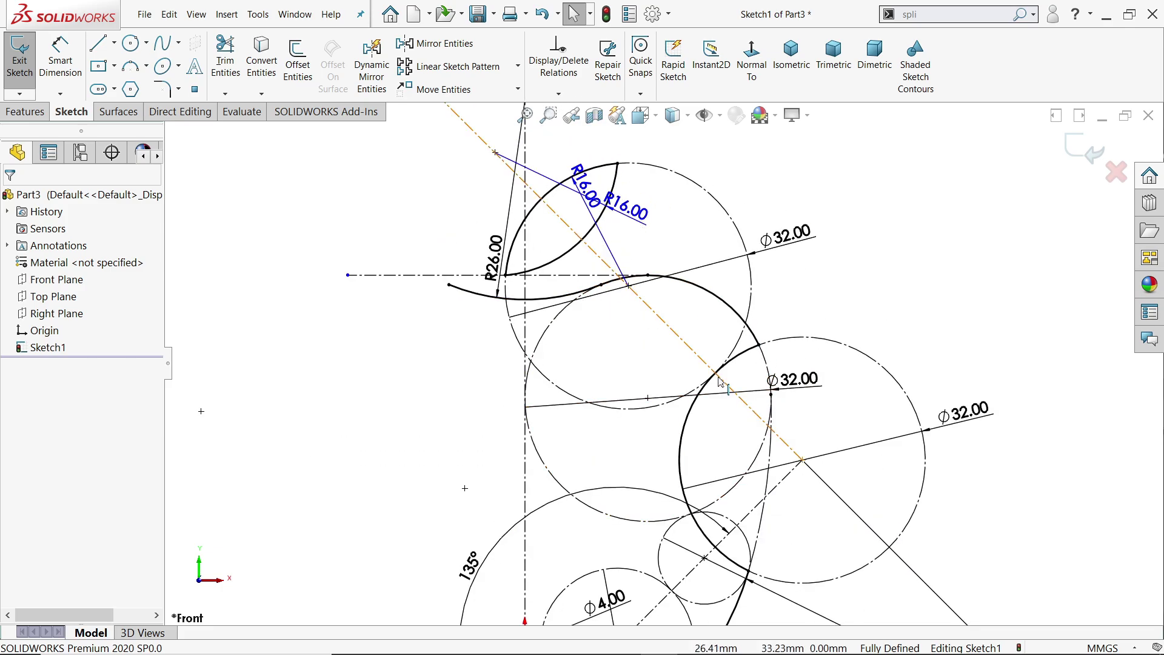
scroll(655, 288, "up", 3)
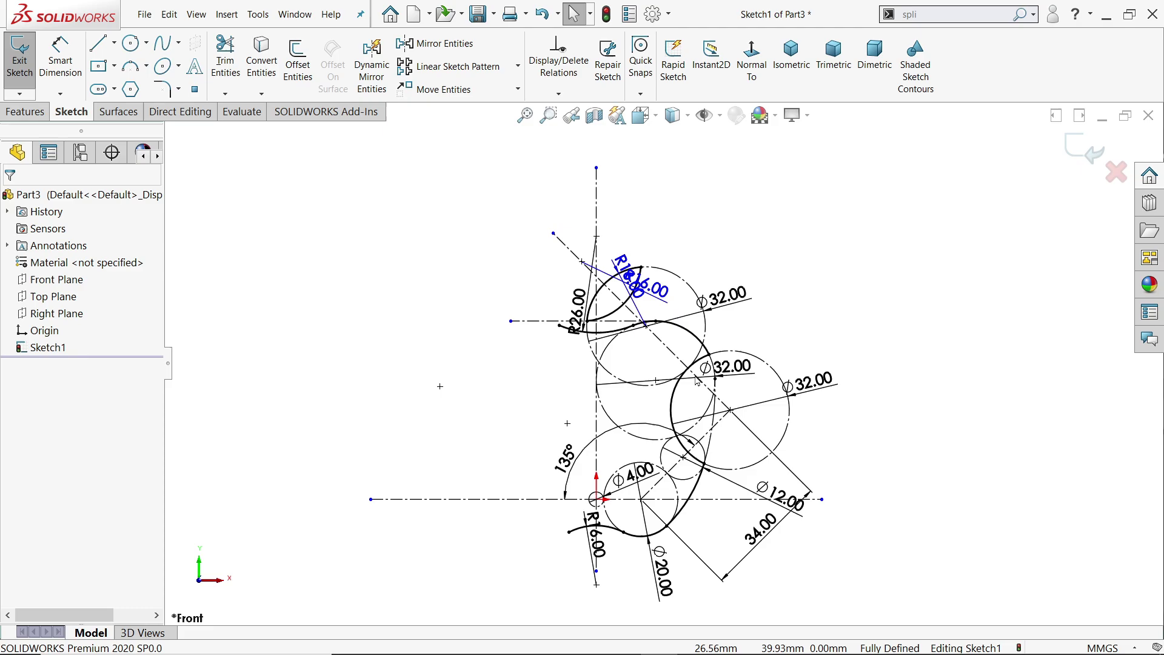
Step: Mirror Arc13, Arc8 and Arc10 about the vertical centerline Line1
left_click(470, 53)
scroll(658, 288, "down", 6)
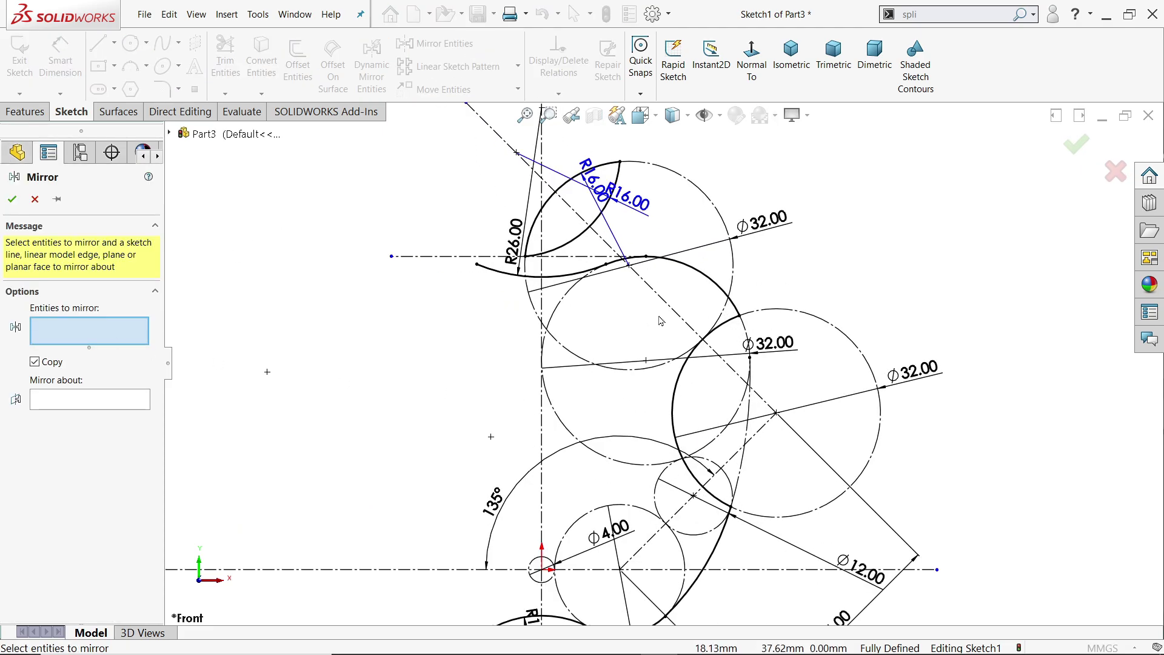
left_click(606, 269)
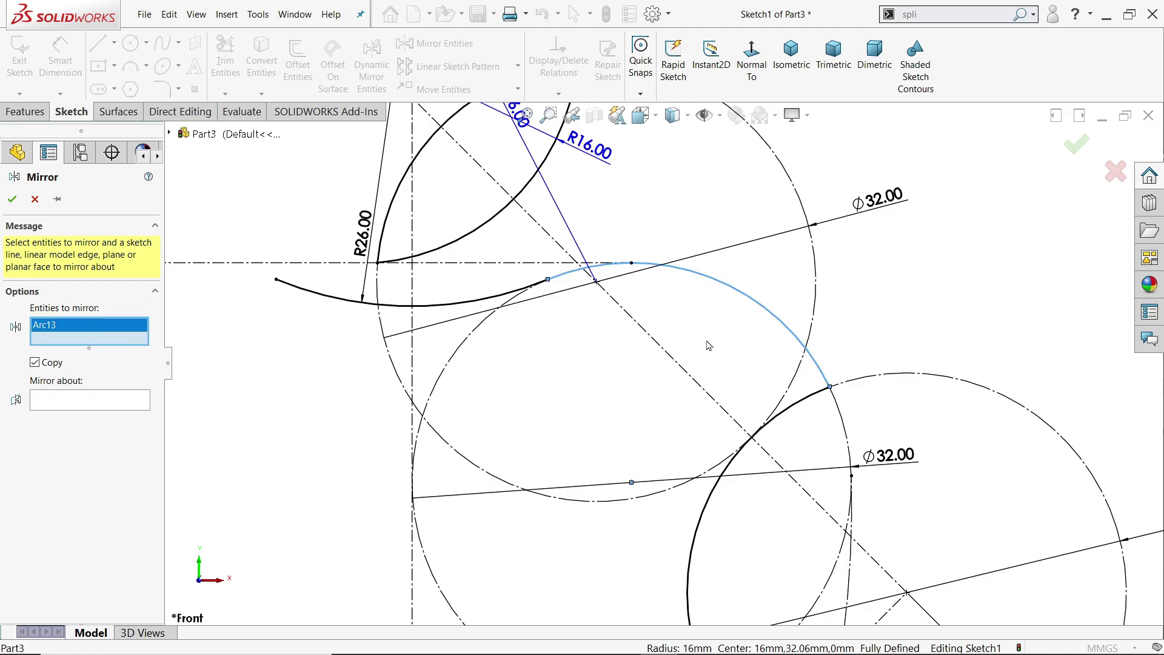
scroll(843, 444, "up", 5)
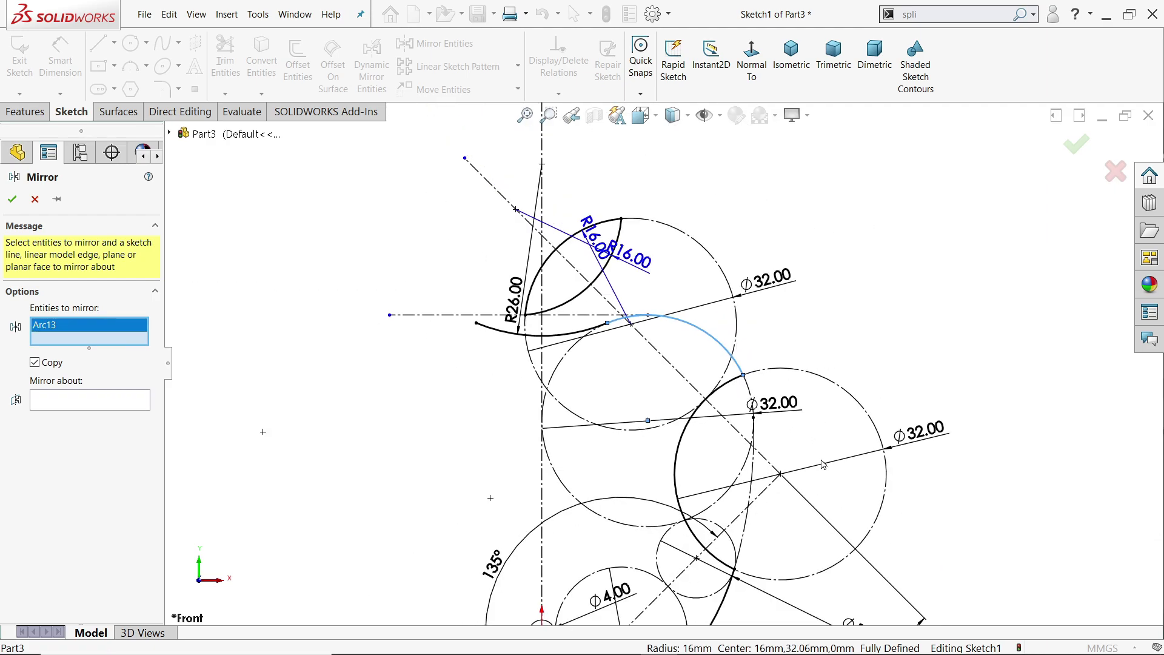
left_click(682, 518)
left_click(637, 566)
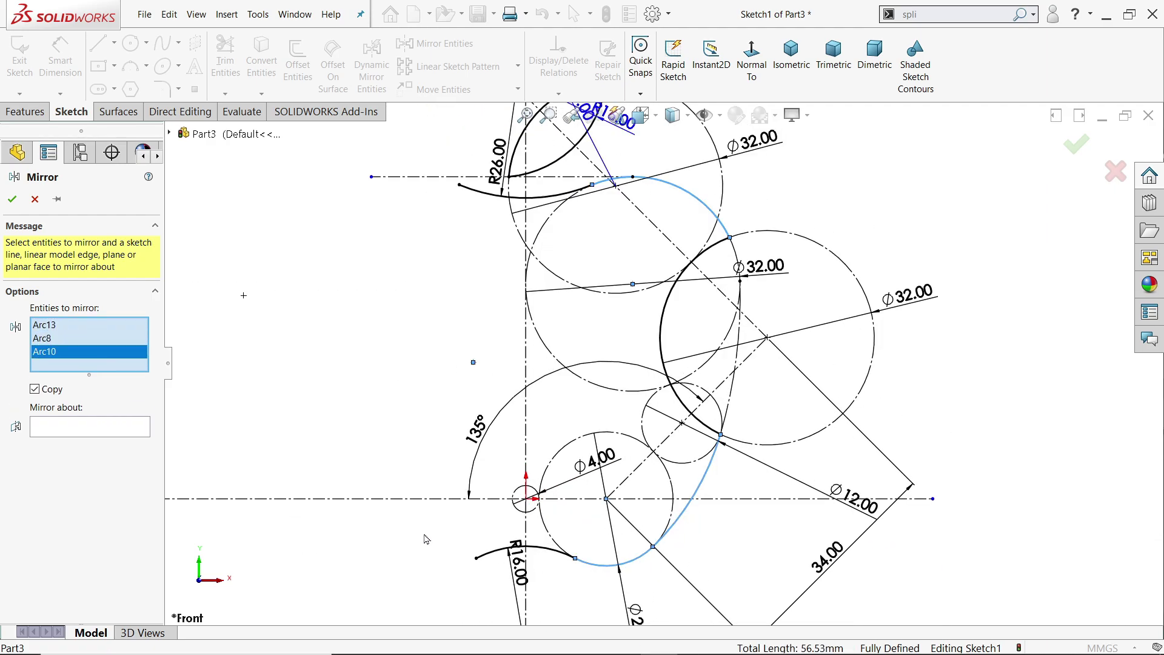
left_click(105, 435)
left_click(526, 356)
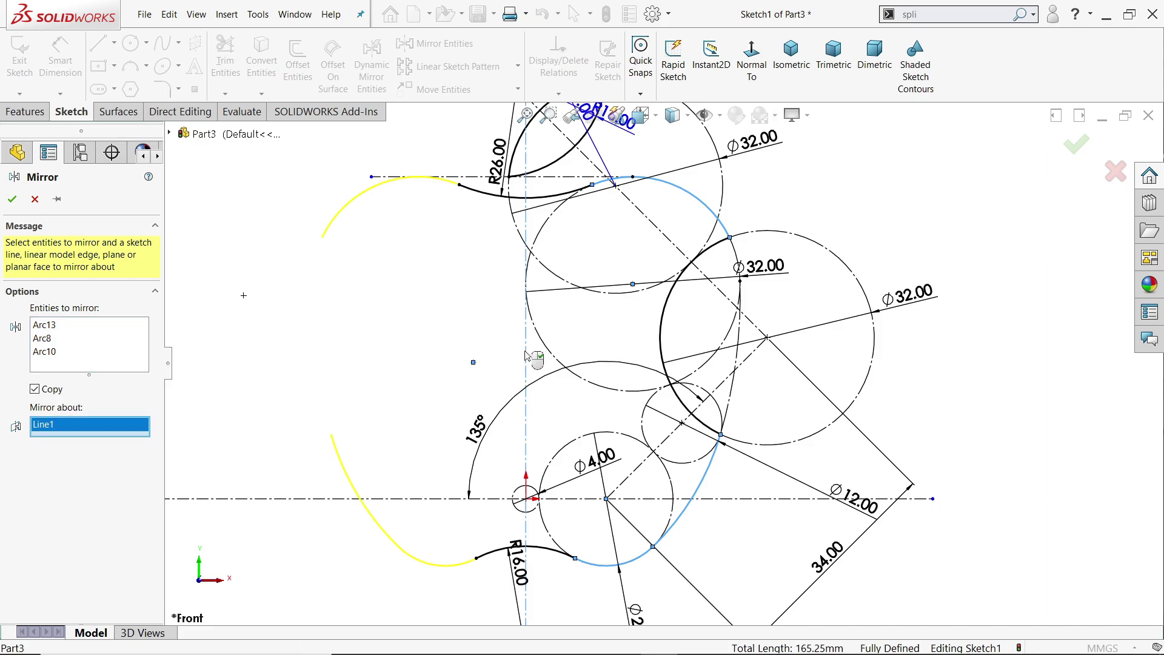
key("f")
scroll(576, 297, "down", 2)
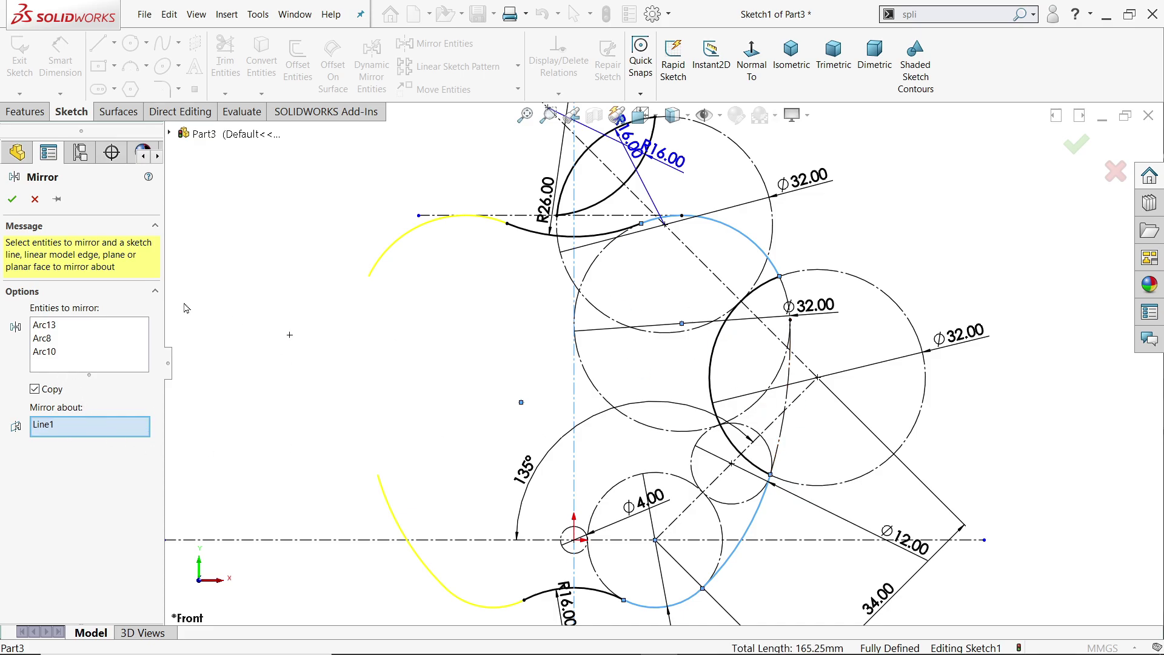
left_click(11, 200)
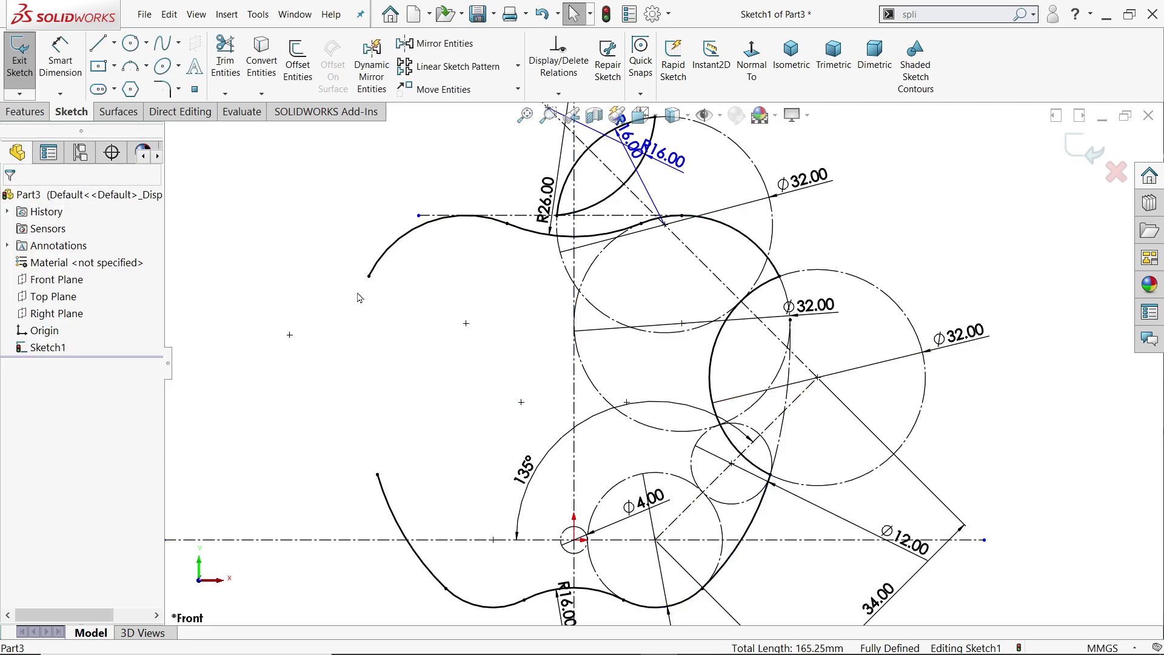
Step: Draw a 3 Point Arc bulging left between the open upper-left and lower-left ends
left_click(137, 73)
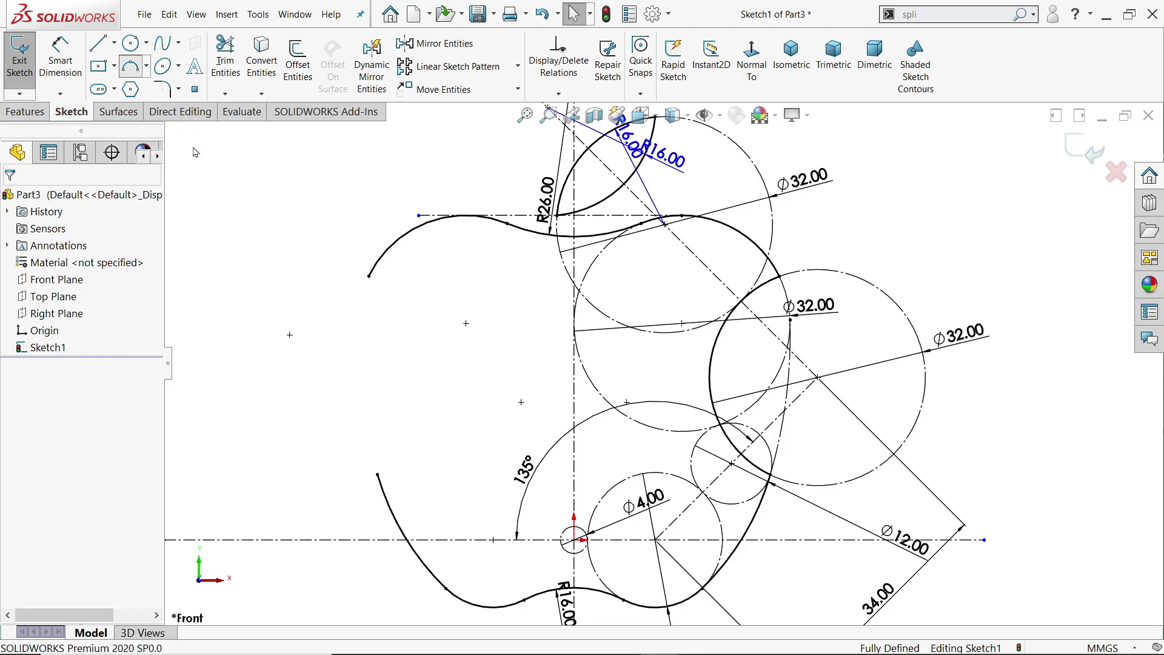
left_click(369, 276)
left_click(377, 475)
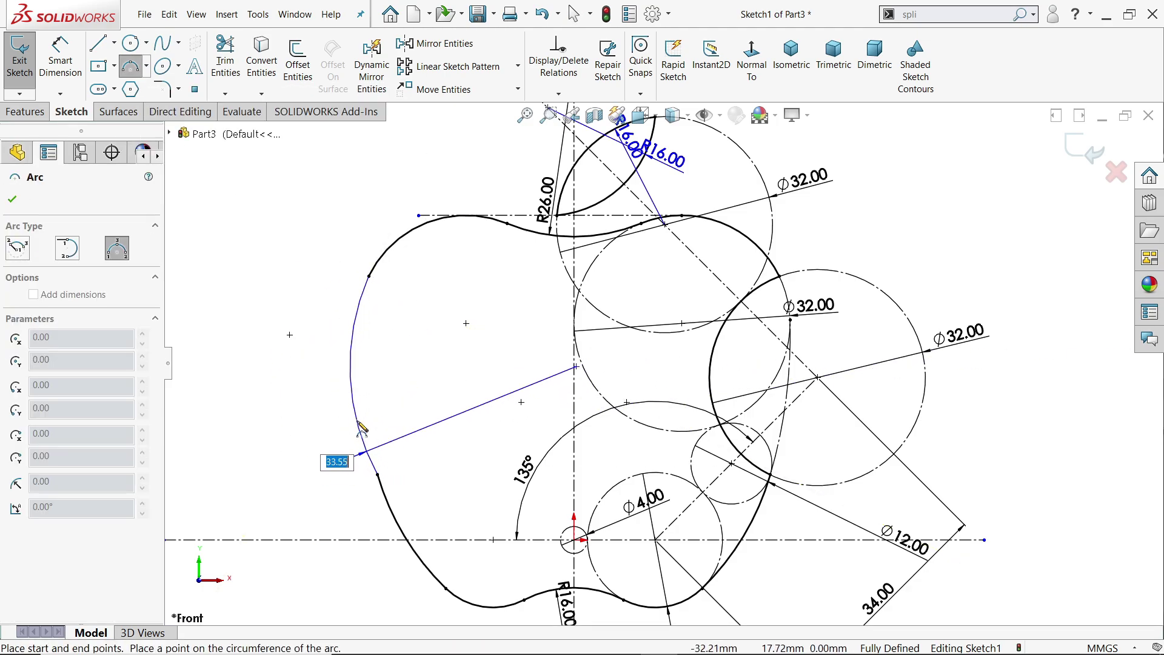
left_click(351, 376)
right_click(224, 363)
left_click(243, 383)
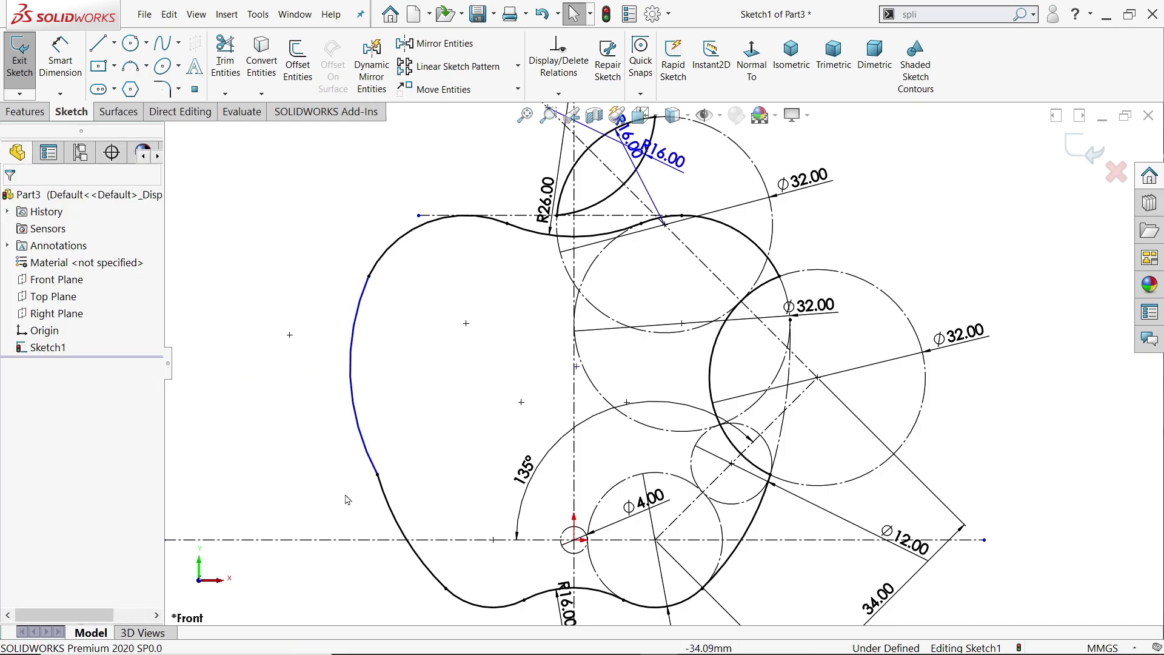
Step: Make the new arc tangent at both joints, deleting the Symmetric9 relation on its upper endpoint
left_click(377, 475)
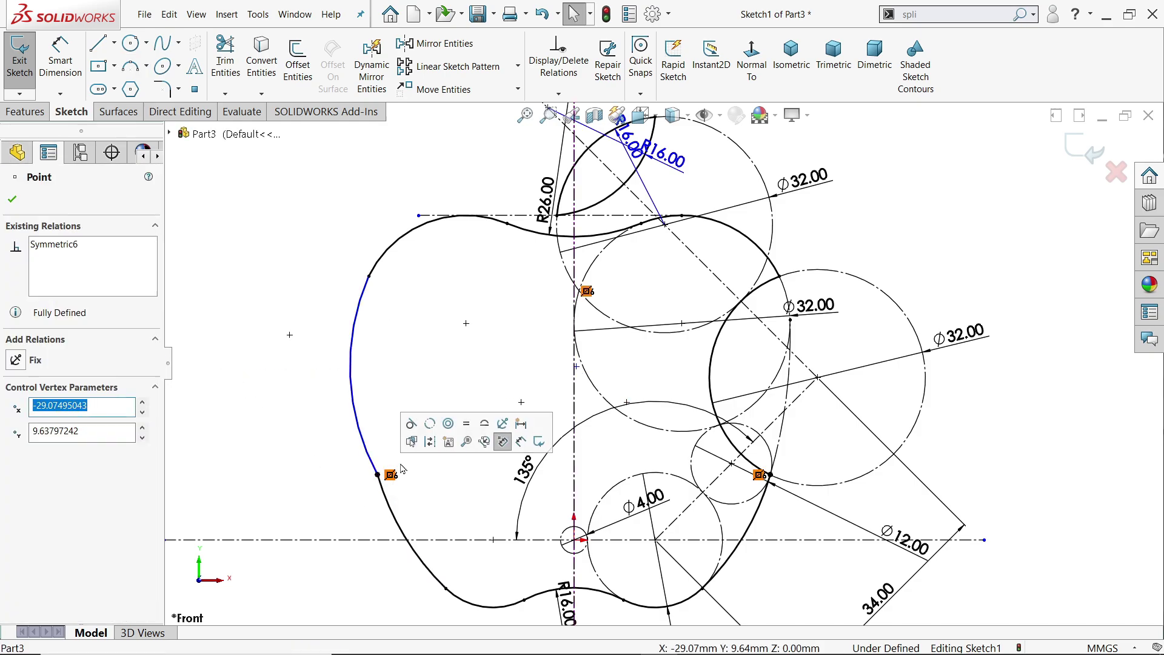
left_click(503, 441)
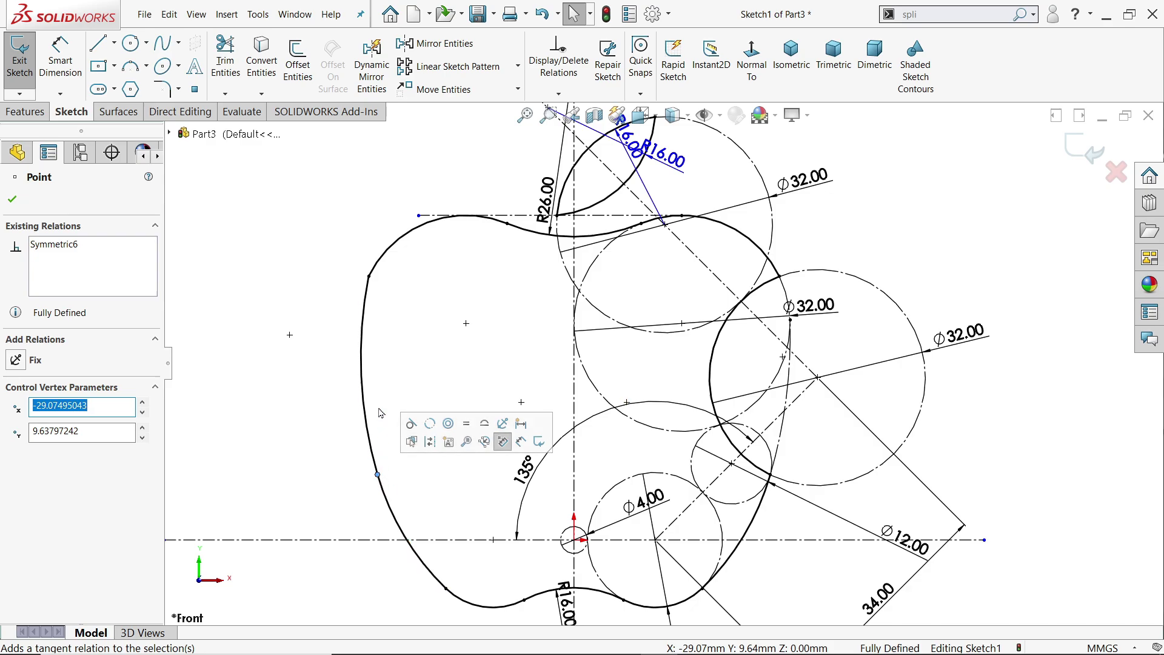
left_click(369, 277)
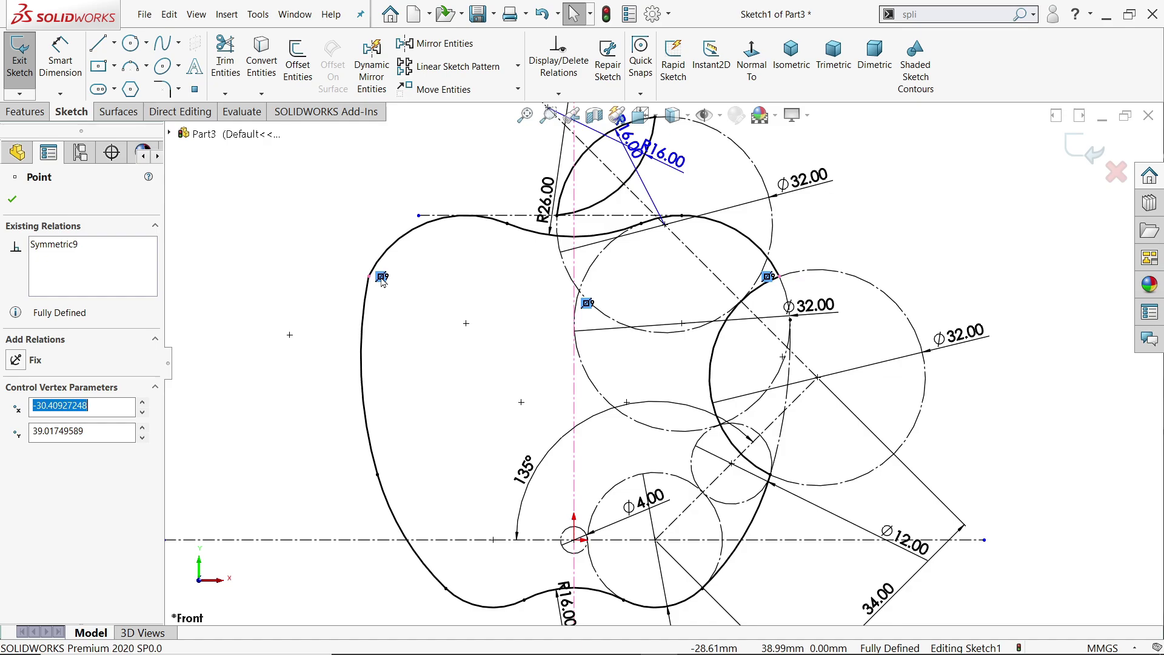
left_click(382, 277)
key("Delete")
left_click(370, 277)
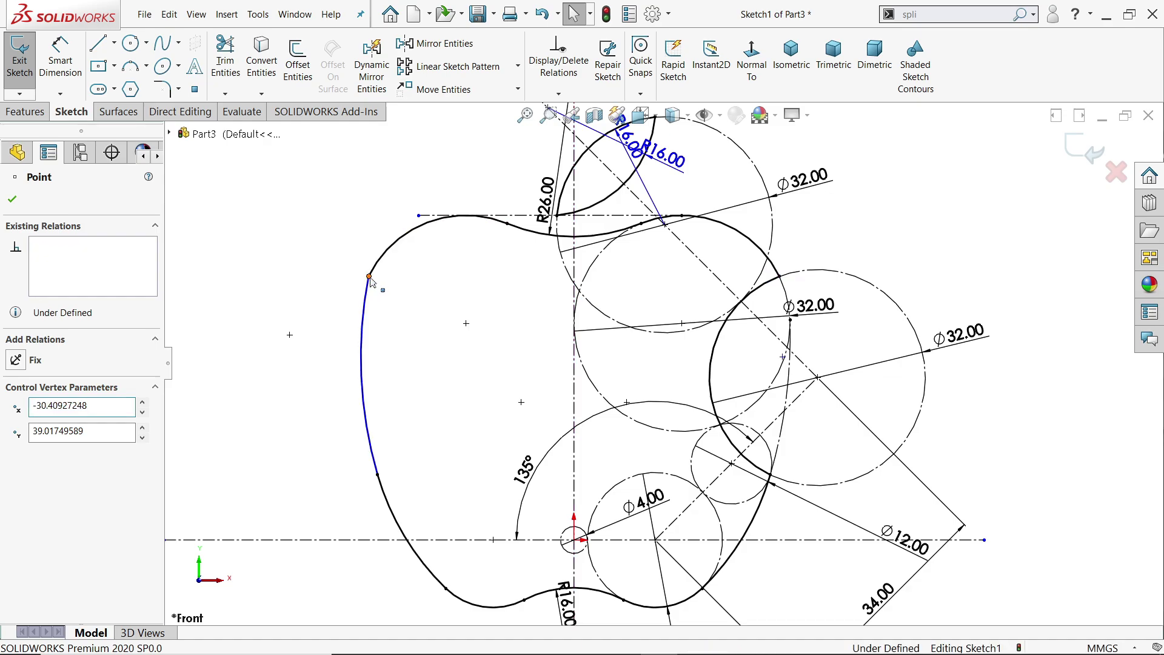
left_click(403, 233)
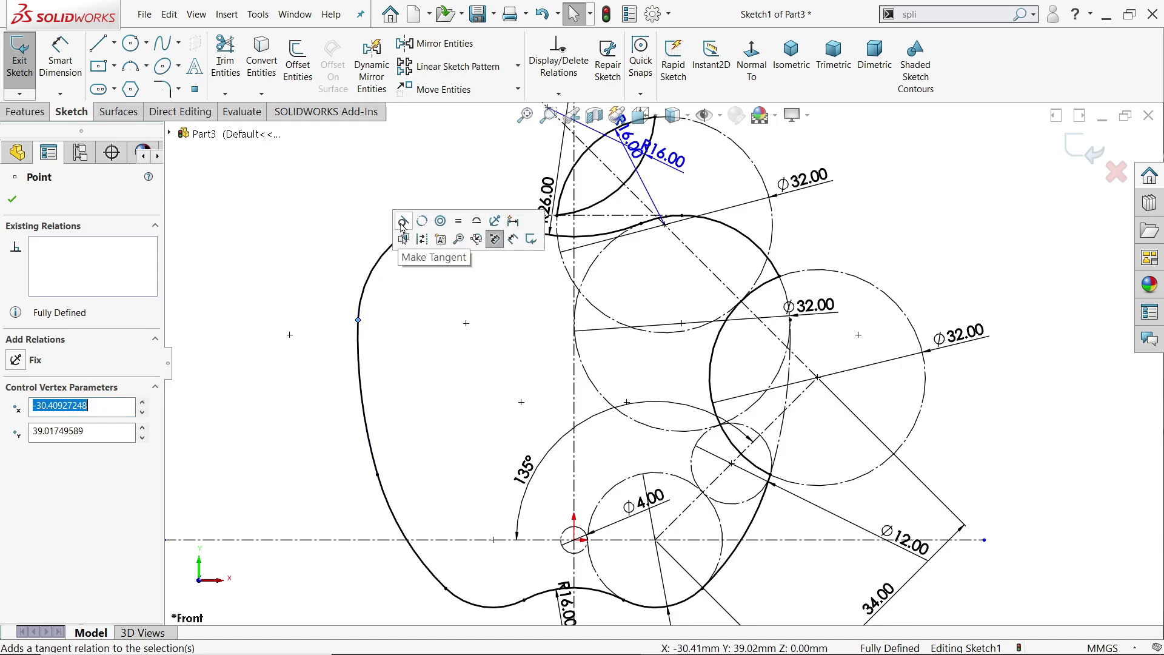
left_click(270, 376)
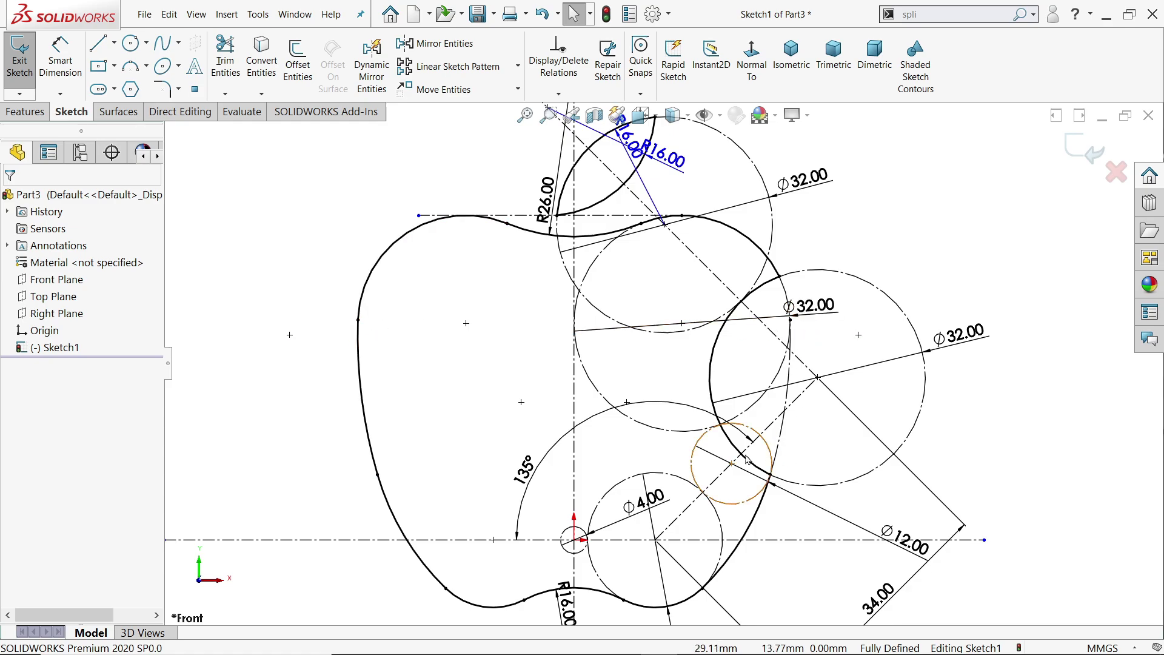
scroll(667, 327, "up", 1)
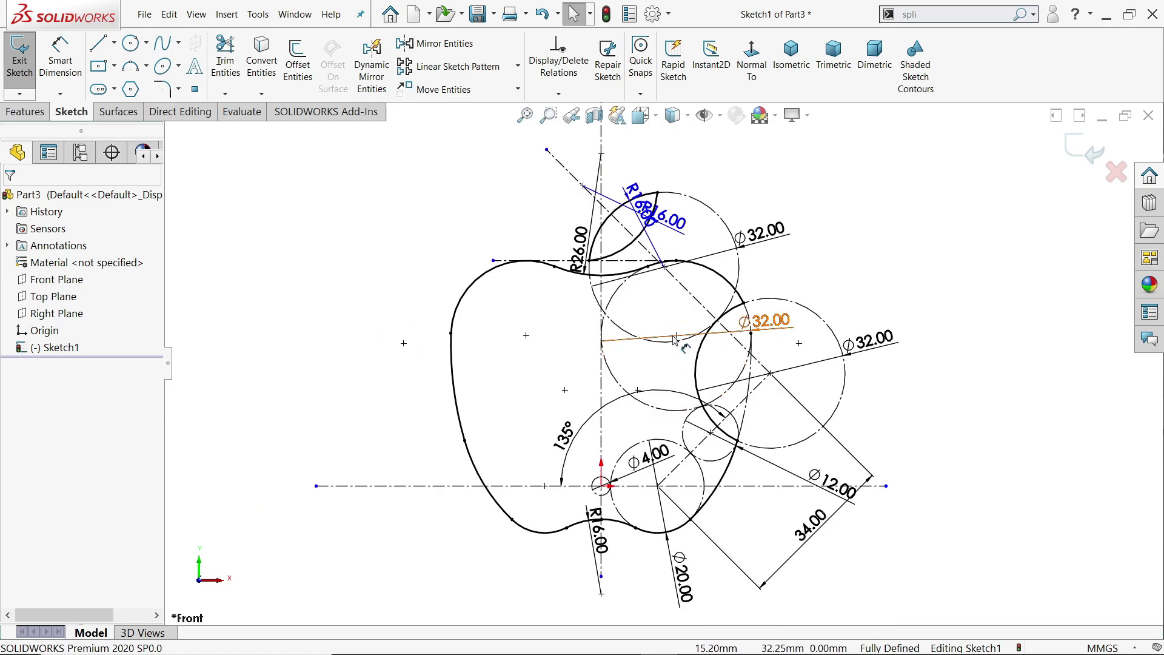
scroll(674, 336, "down", 1)
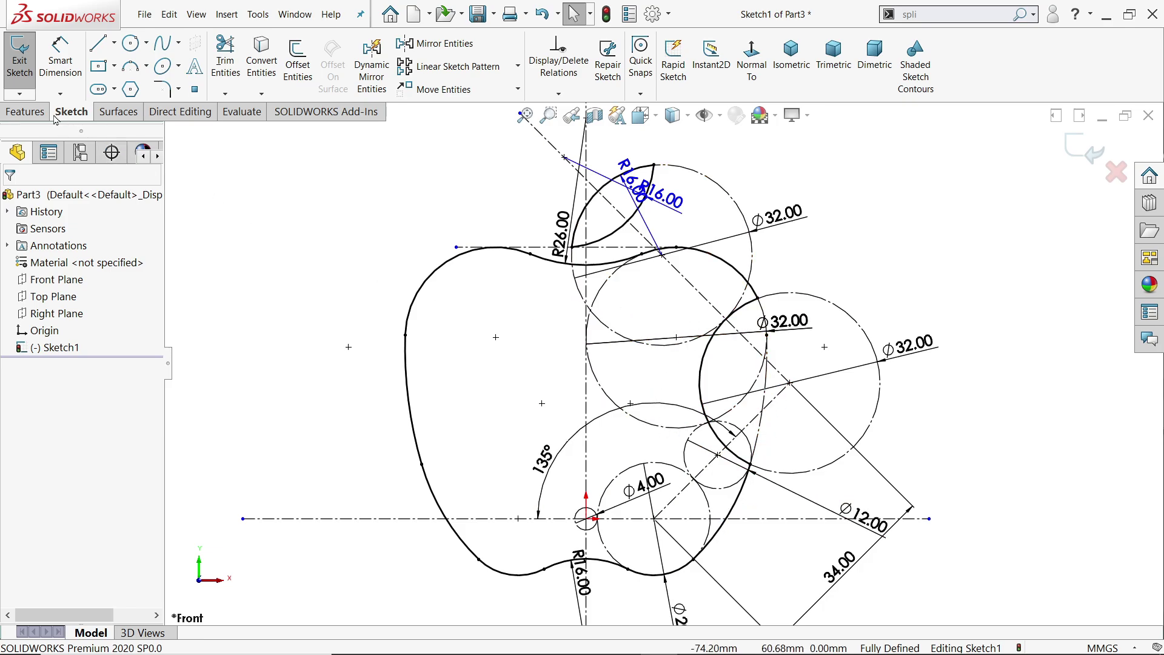
left_click(25, 111)
Step: Boss-extrude the apple sketch to a 1.00 mm depth as Boss-Extrude1
left_click(25, 77)
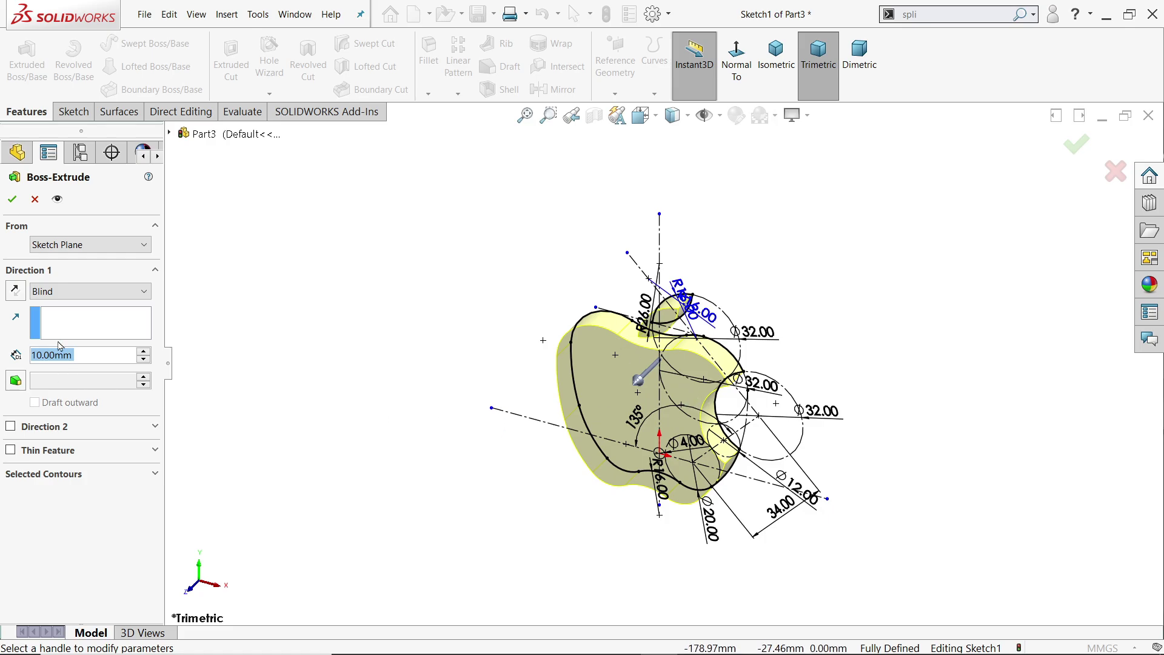
type("1")
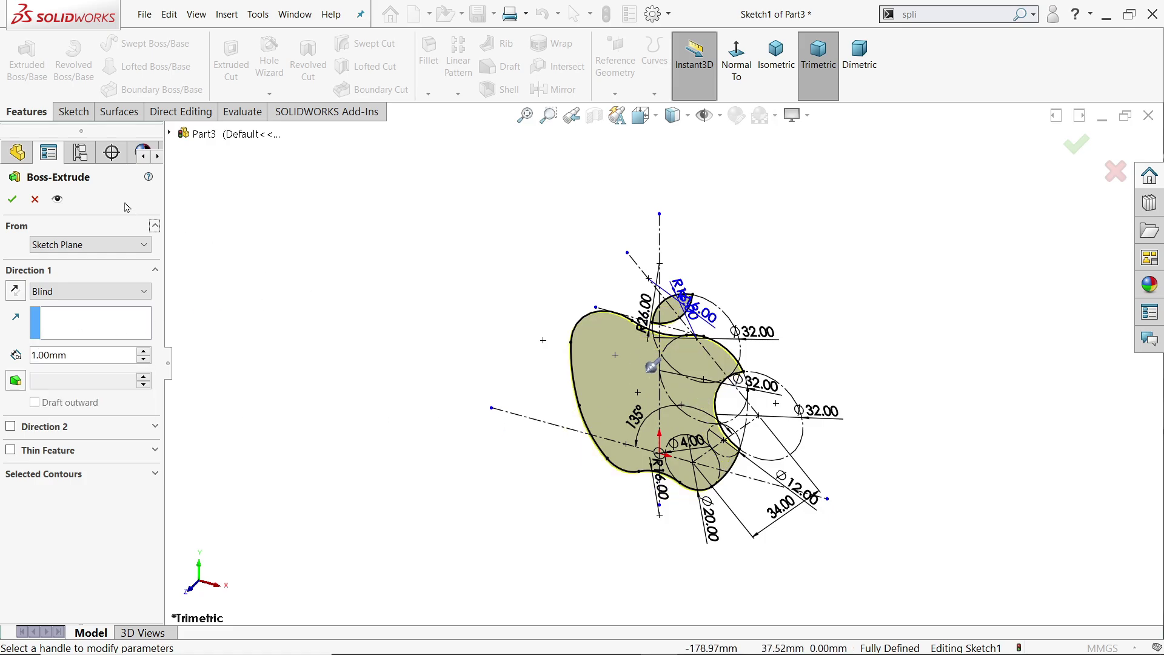
left_click(12, 199)
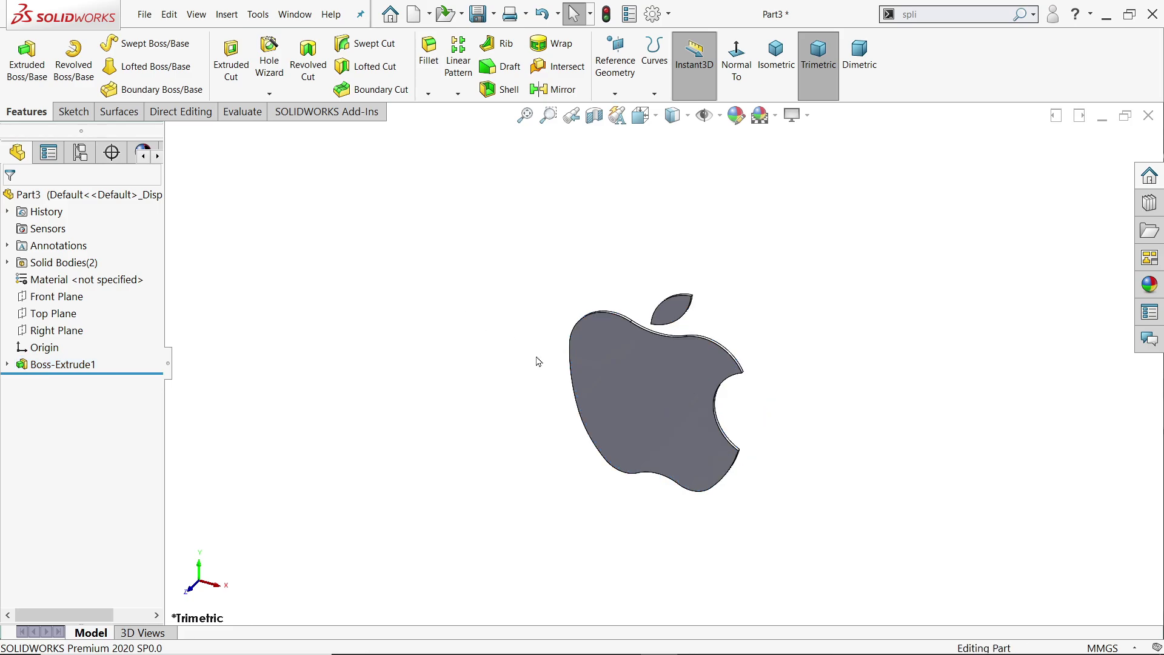
middle_click_drag(692, 420, 809, 359)
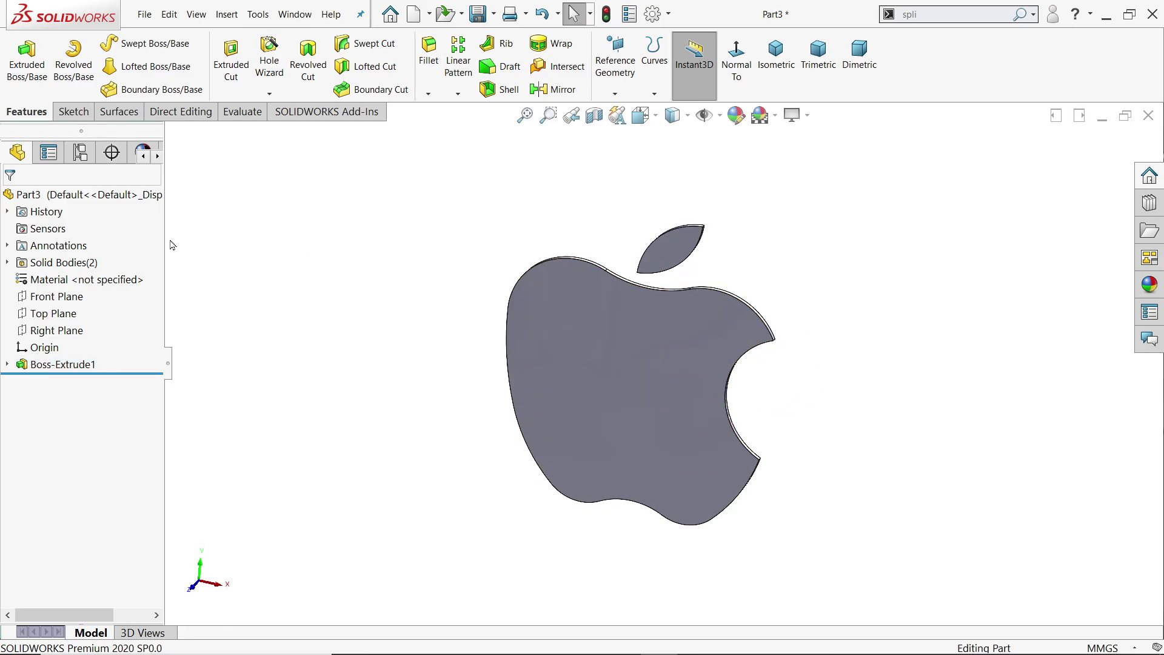
Step: Apply a black appearance to the whole Part3 and orbit to inspect the dark apple's back
left_click(119, 199)
left_click(736, 115)
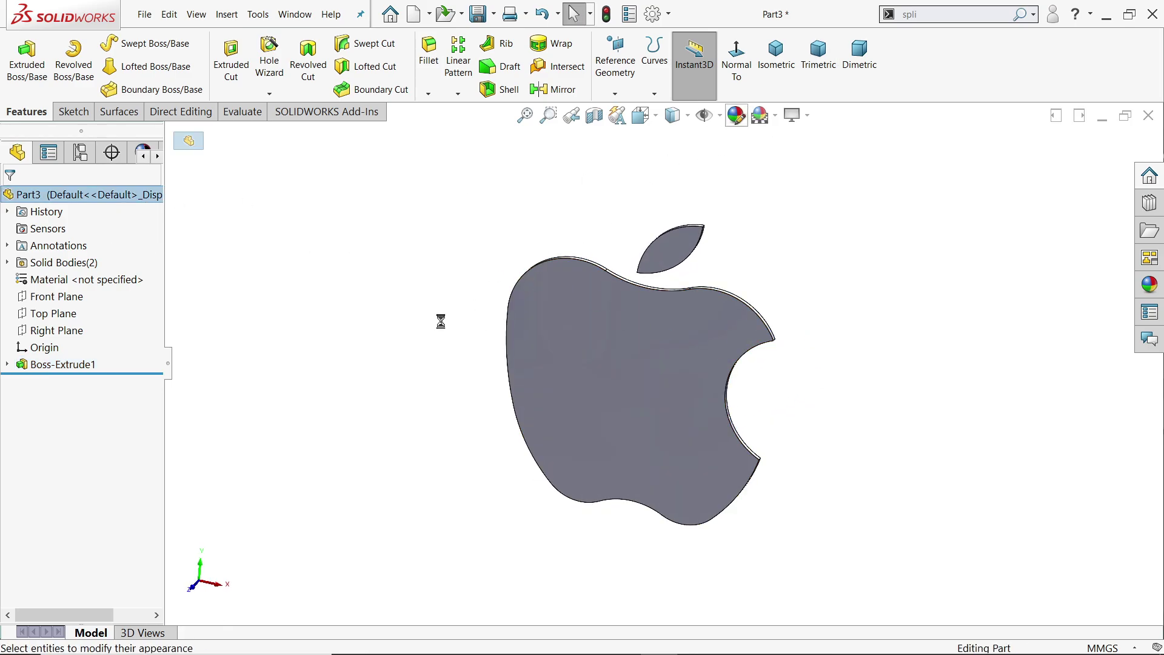
left_click(115, 563)
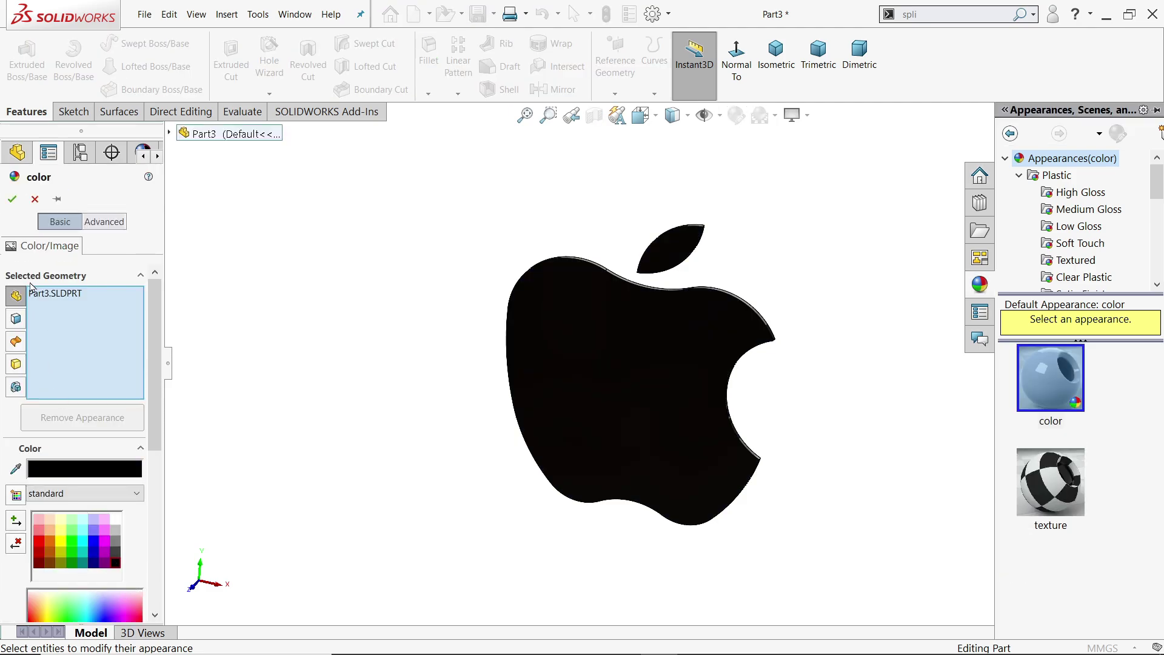
left_click(12, 199)
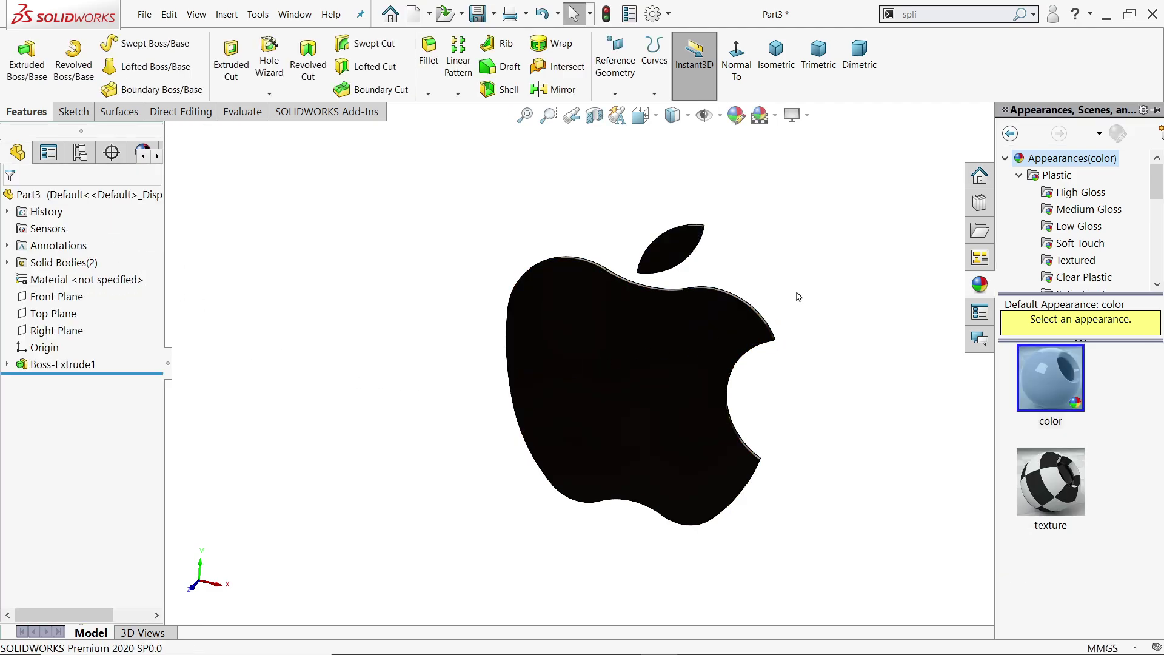
scroll(795, 297, "down", 3)
mouse_move(792, 313)
middle_mouse_down()
mouse_move(736, 390)
mouse_move(532, 439)
mouse_move(780, 411)
mouse_move(803, 260)
mouse_move(780, 421)
mouse_move(754, 384)
mouse_move(772, 403)
mouse_move(657, 476)
mouse_move(758, 302)
mouse_move(703, 465)
middle_mouse_up()
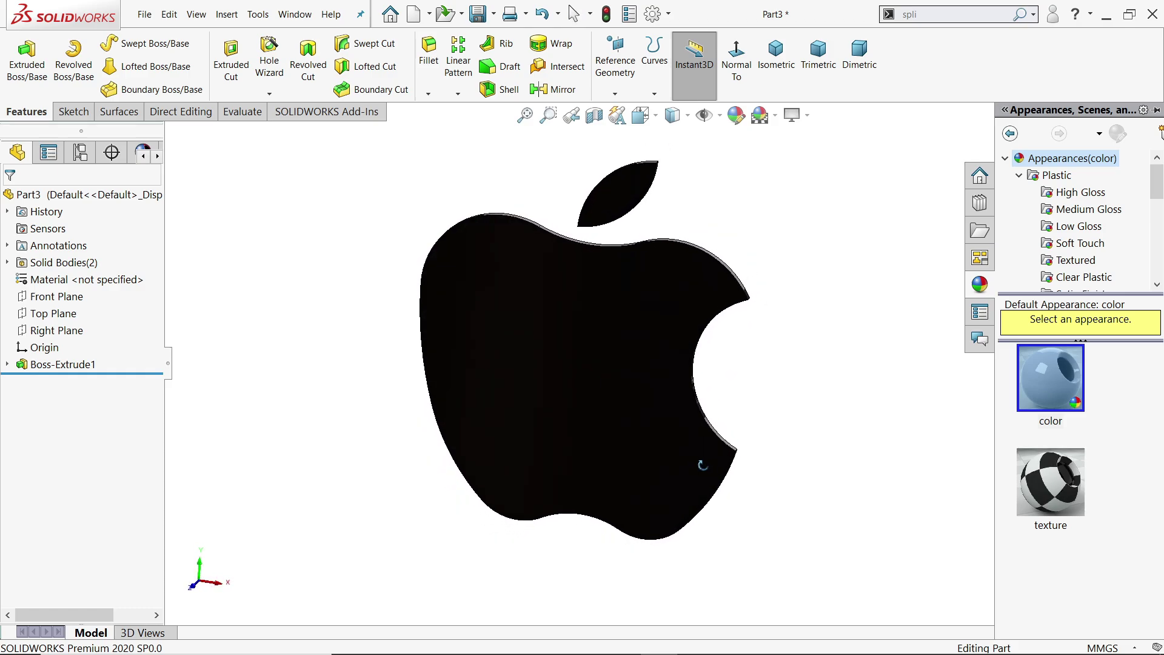
scroll(621, 362, "down", 2)
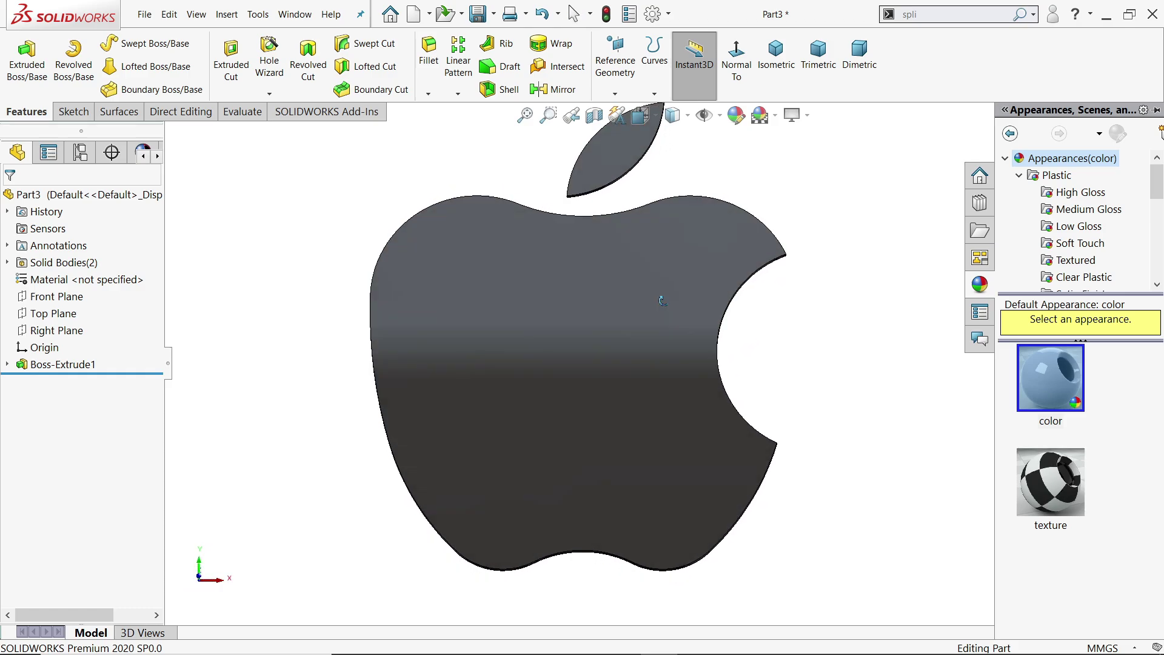